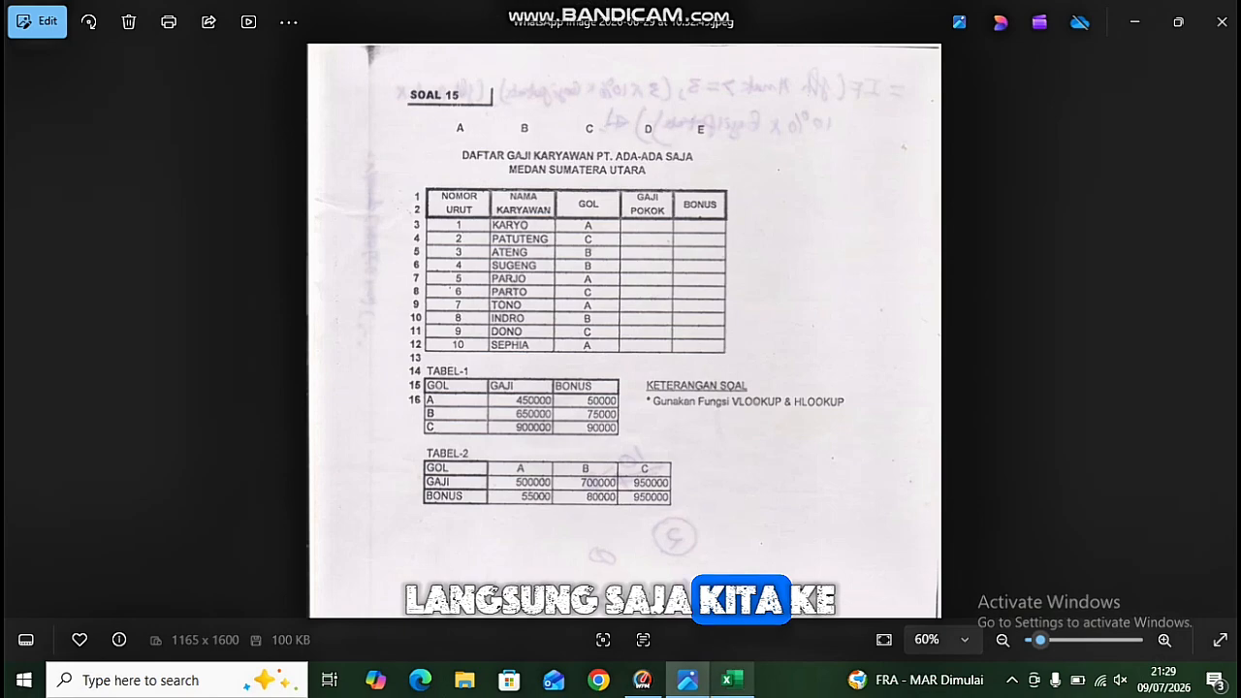
Compare the printed salary-table exercise image with the blank Excel workbook by switching between them.
mouse_move(729, 679)
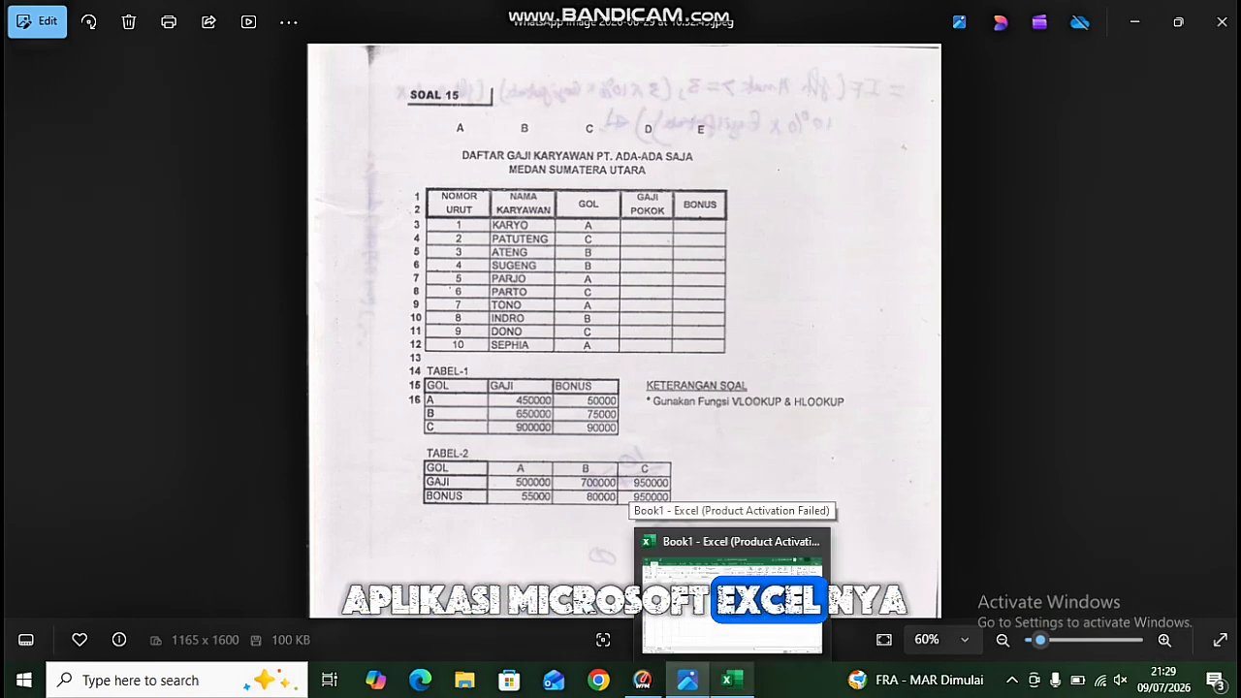
left_click(732, 593)
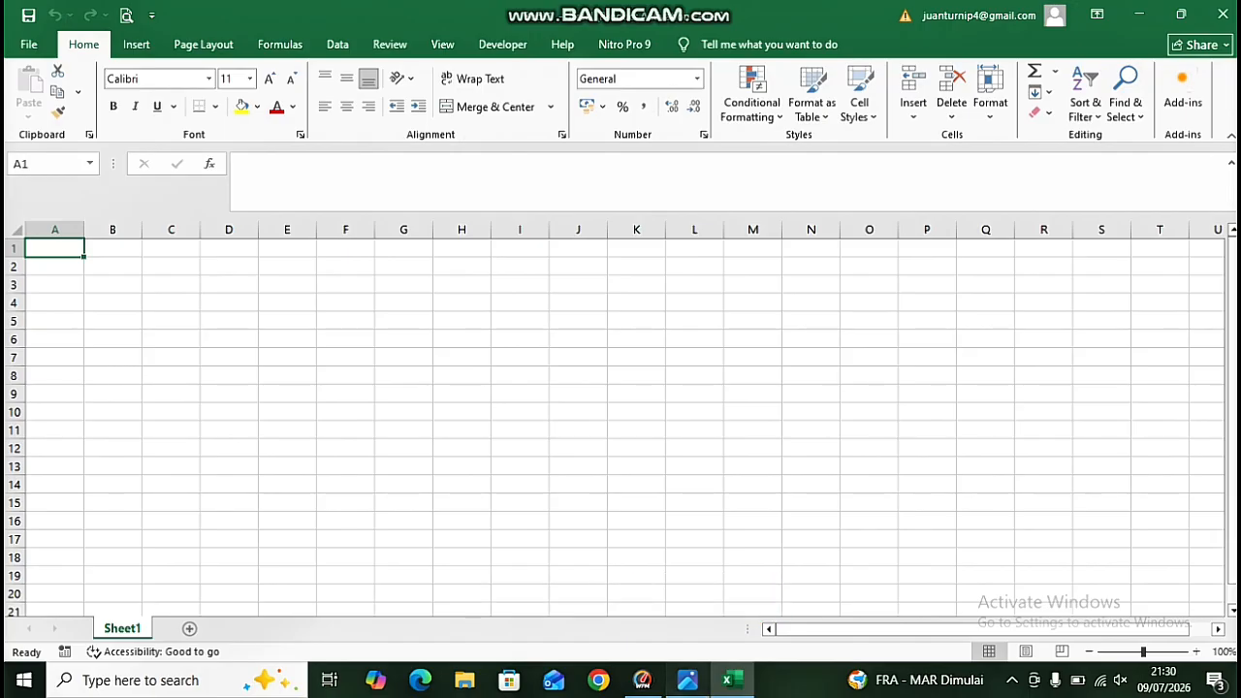
left_click(687, 680)
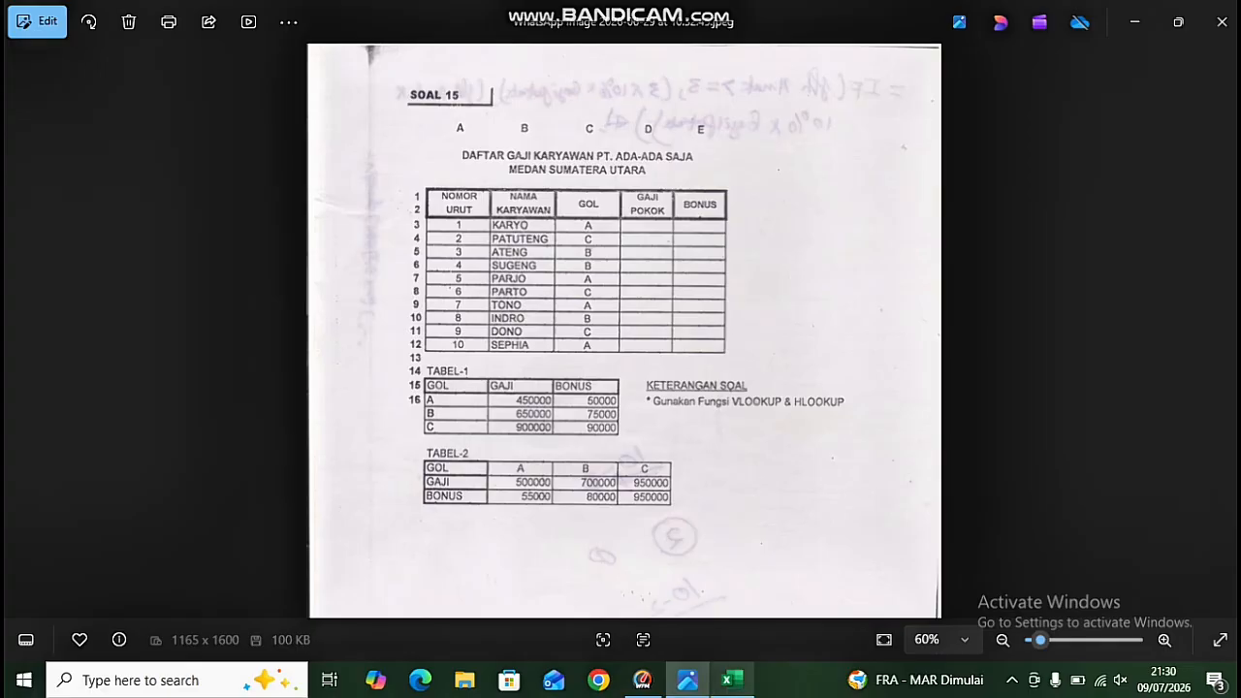
left_click(731, 680)
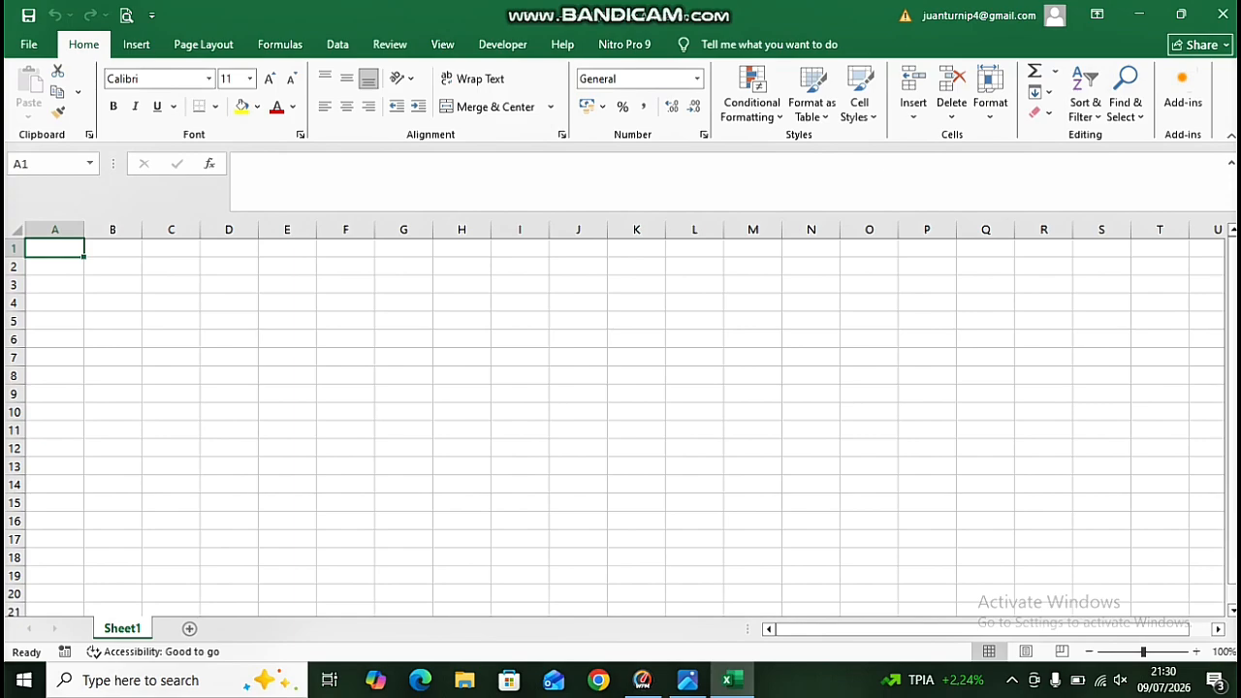
mouse_move(708, 7)
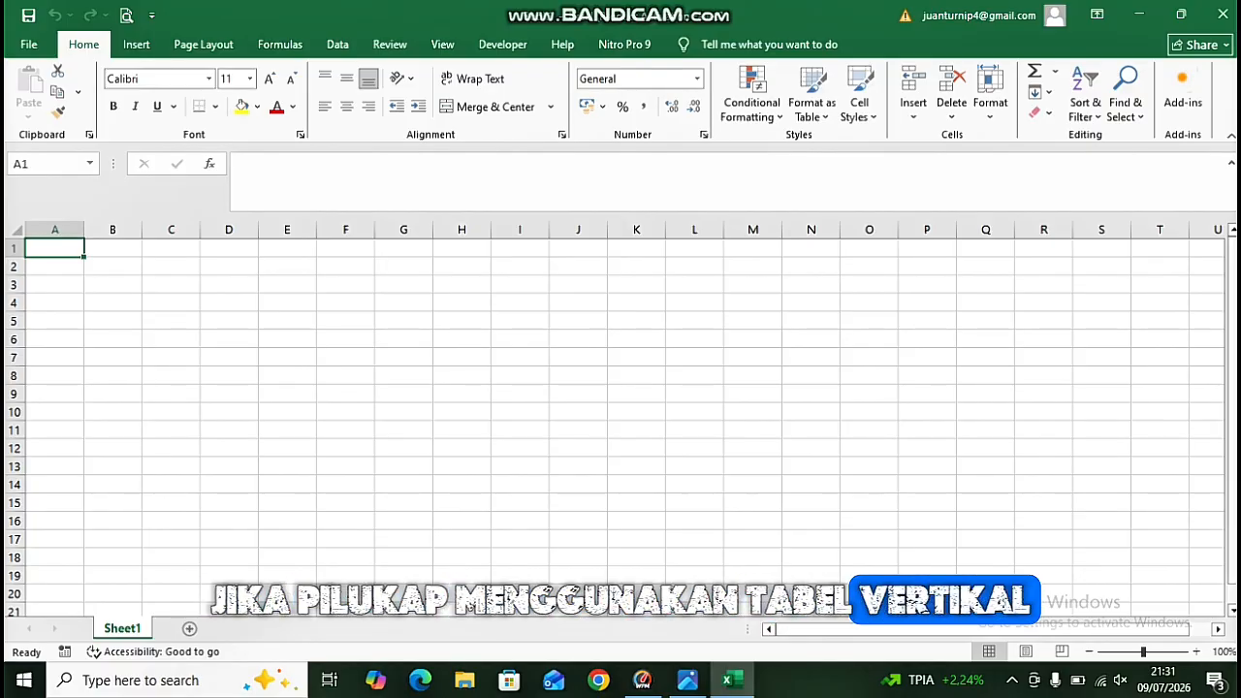
left_click(687, 680)
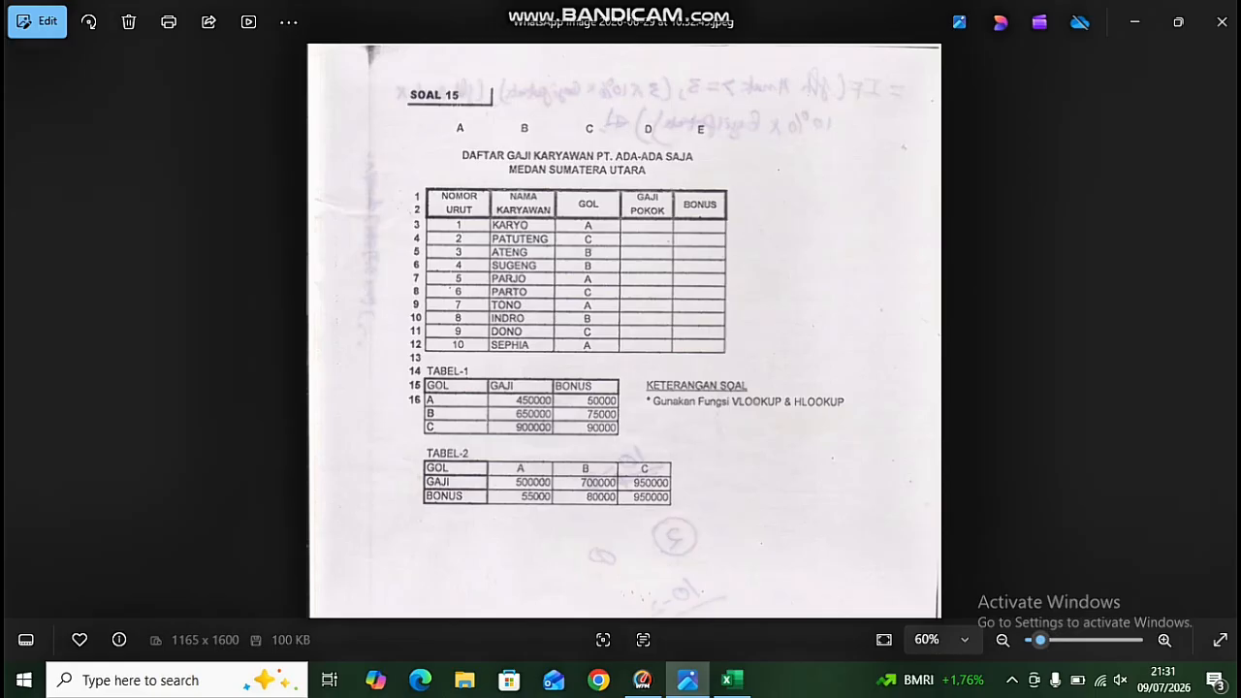
left_click(732, 680)
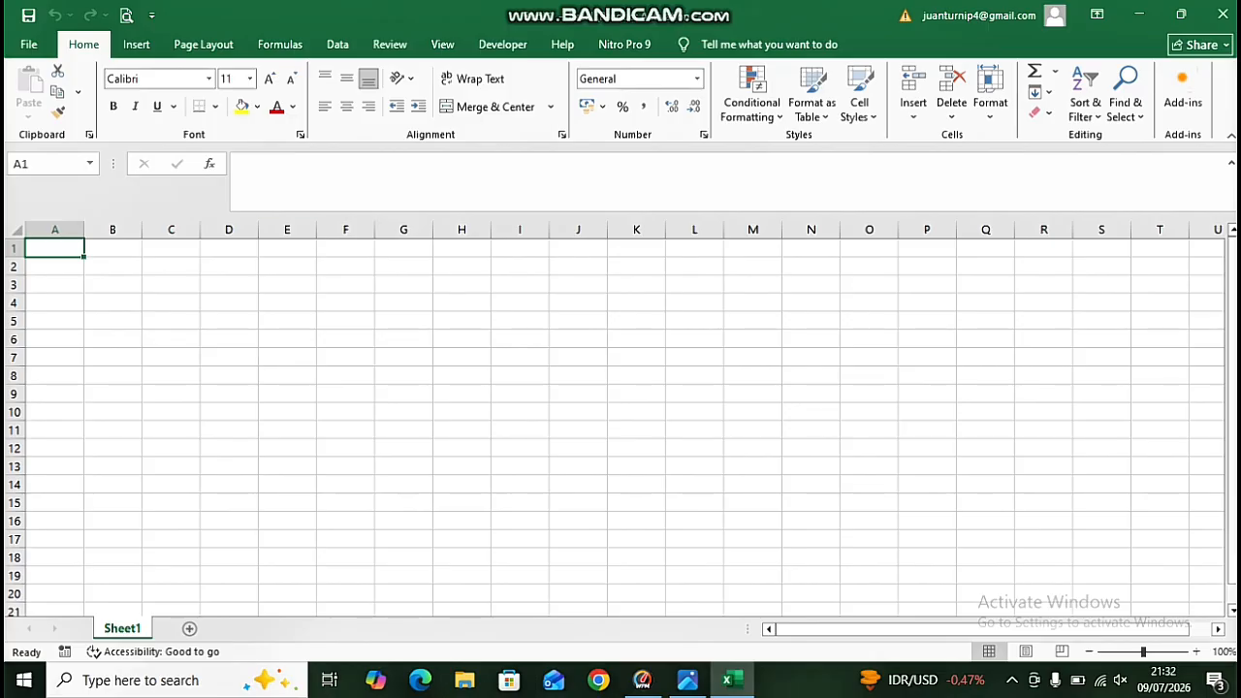
Merge cells A1:A2 and enter the header NOMOR URUT in them.
key("shift+Down")
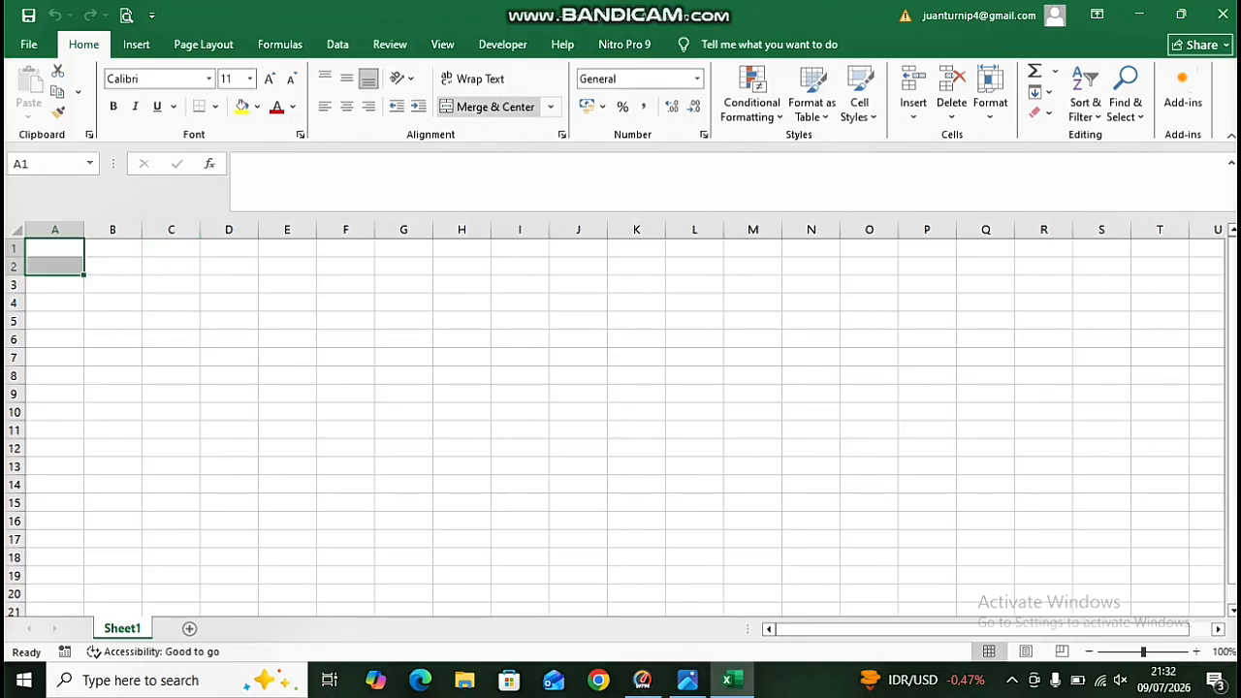
left_click(489, 106)
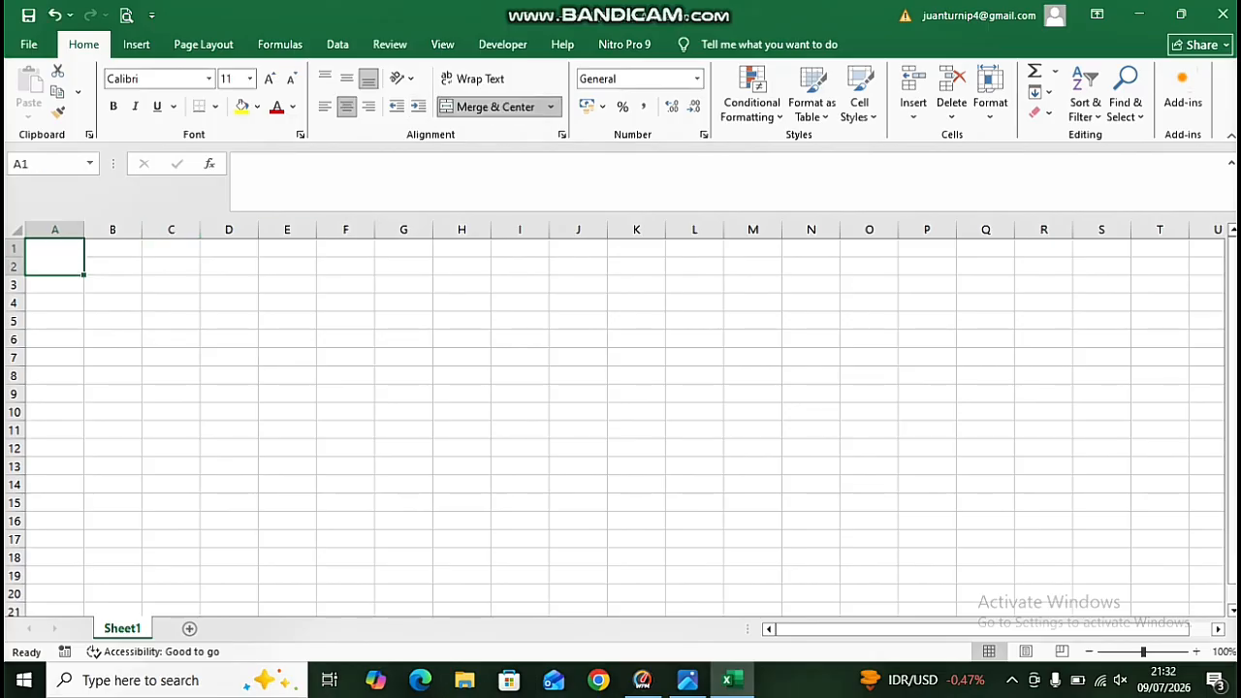
type("NO")
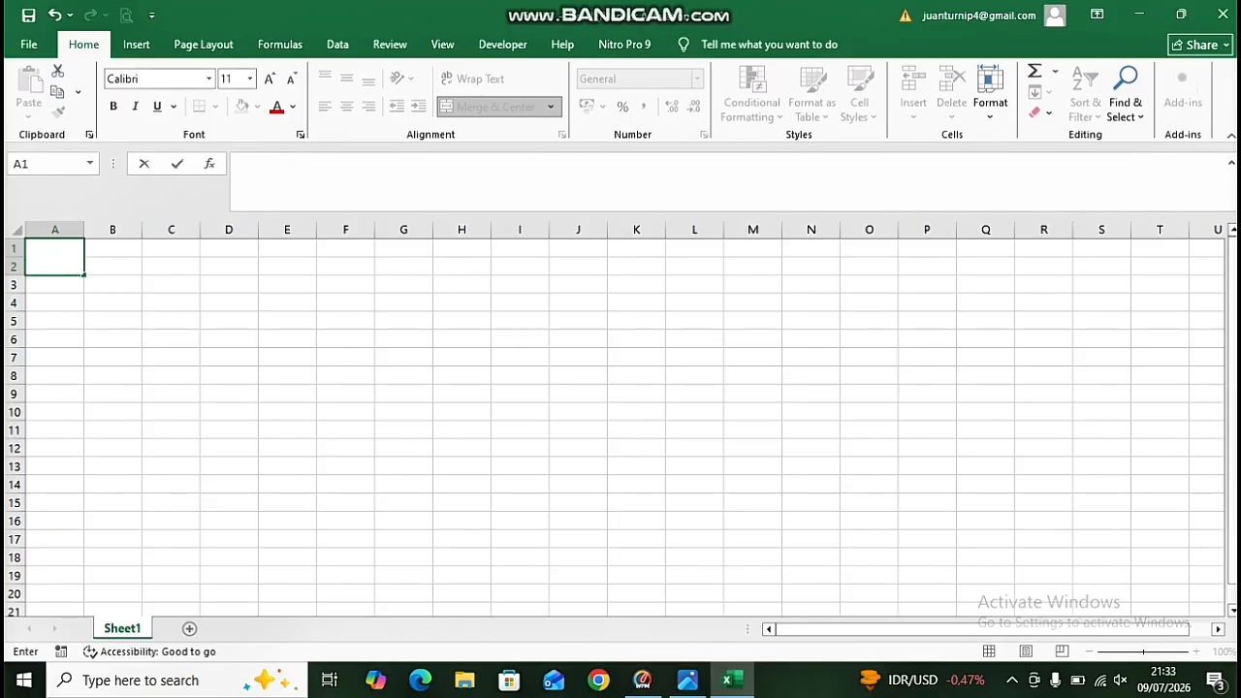
key("Right")
key("Left")
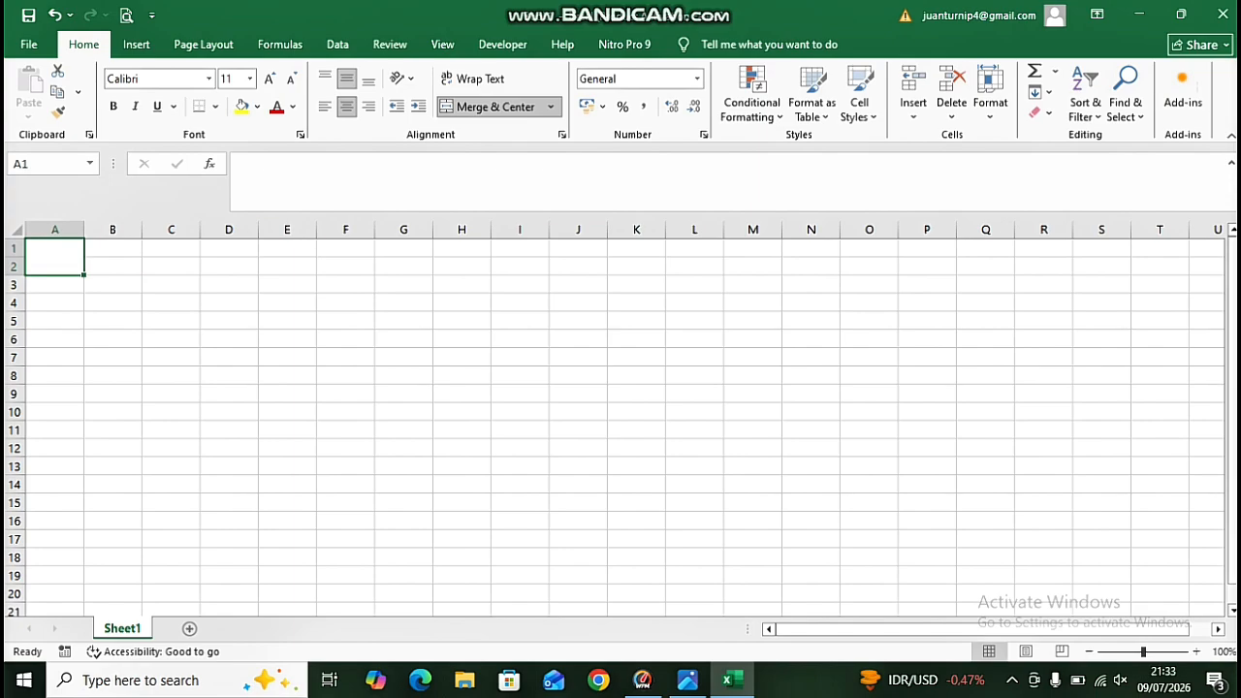
type("NOMOR URUT")
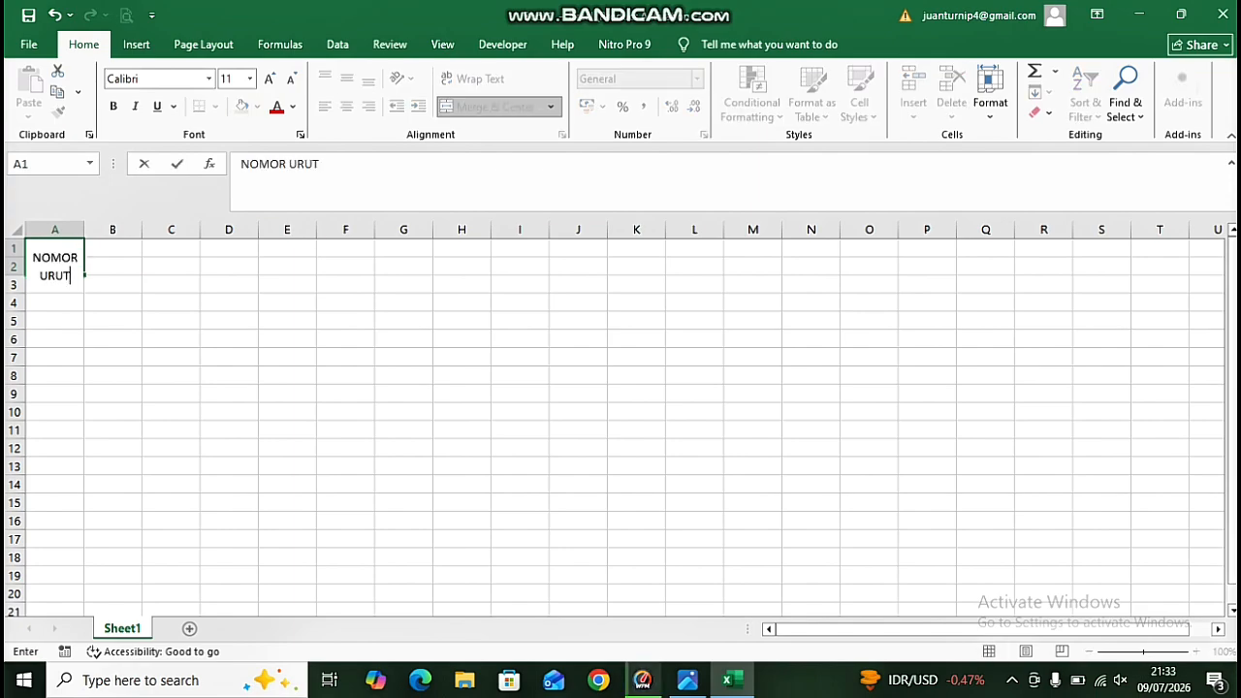
key("Right")
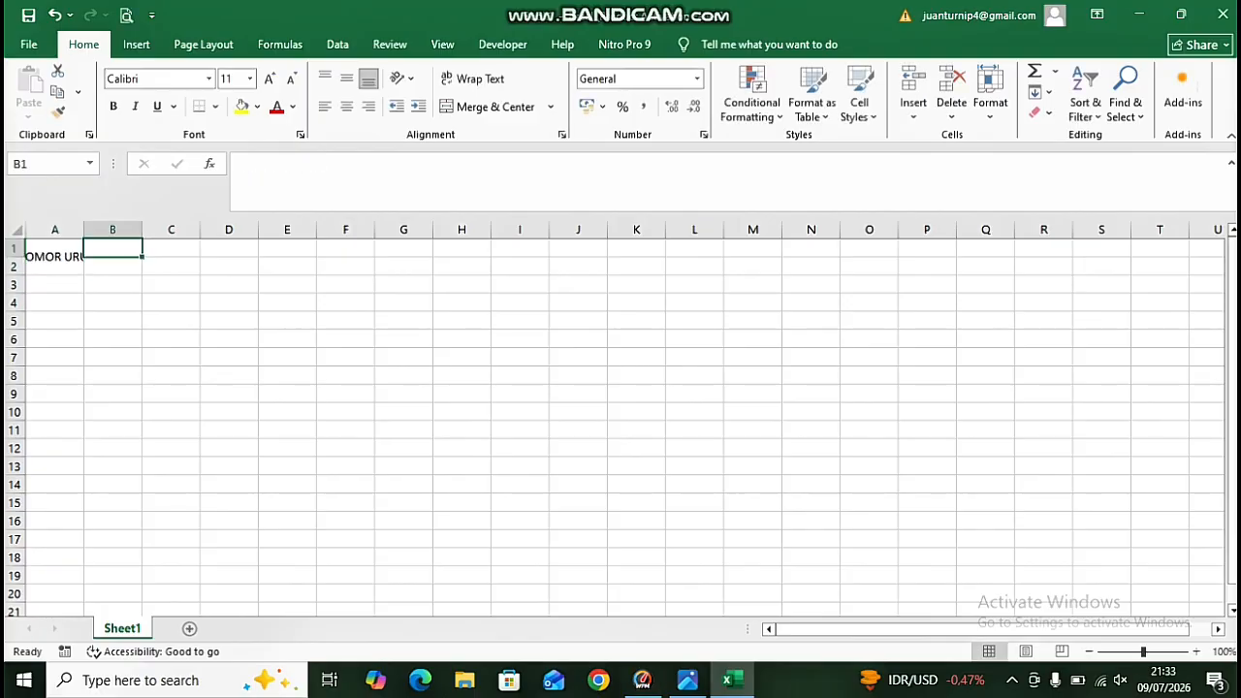
Widen column A so the NOMOR URUT header fits.
left_click_drag(83, 229, 91, 229)
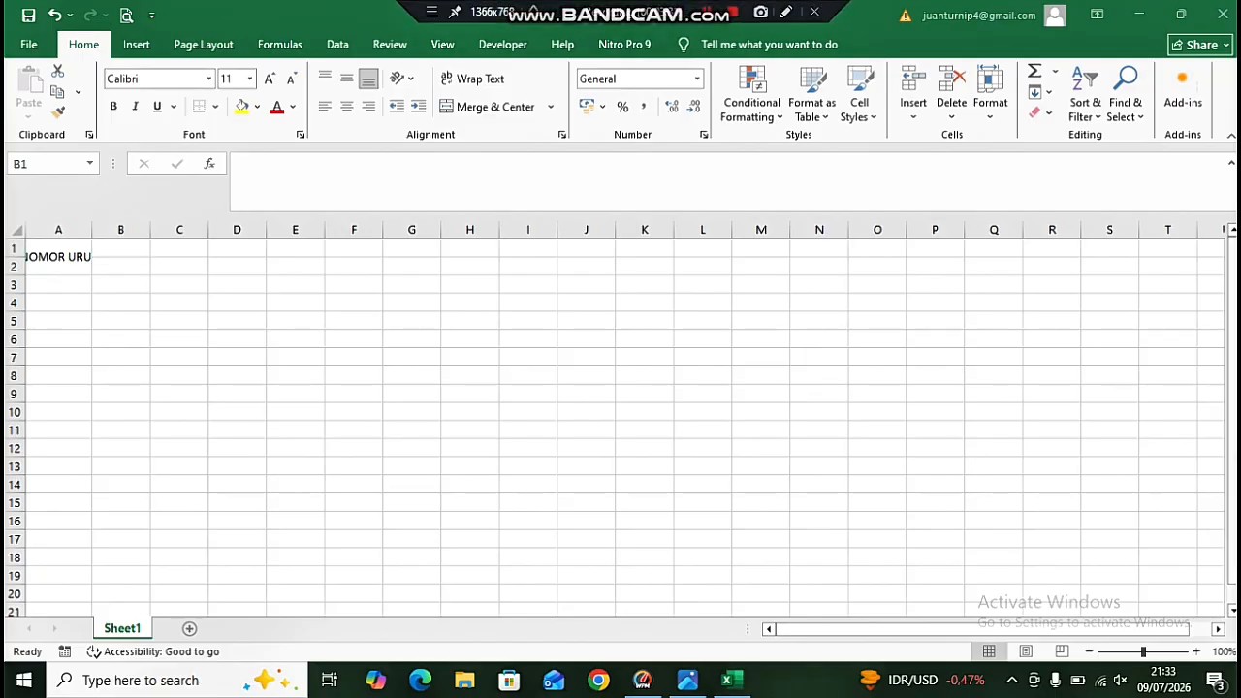
left_click_drag(92, 232, 141, 267)
left_click(163, 264)
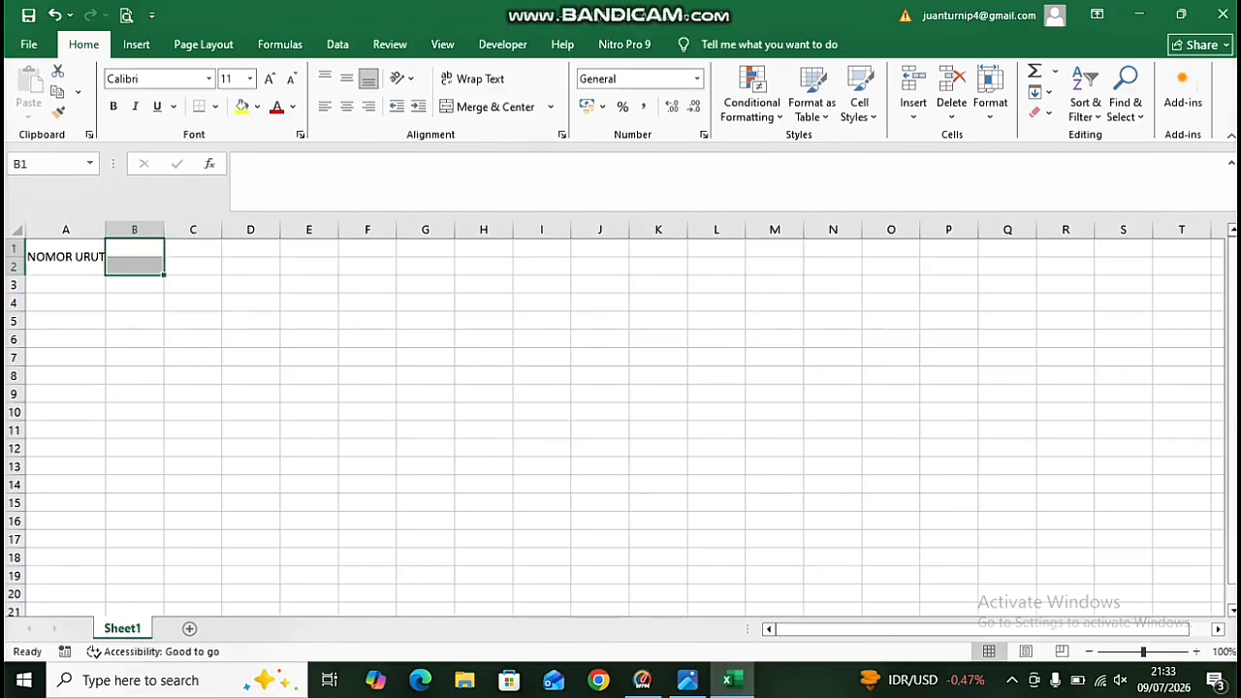
Merge rows 1 and 2 separately in columns B, C, D and E for the remaining headers.
left_click(495, 107)
key("Right")
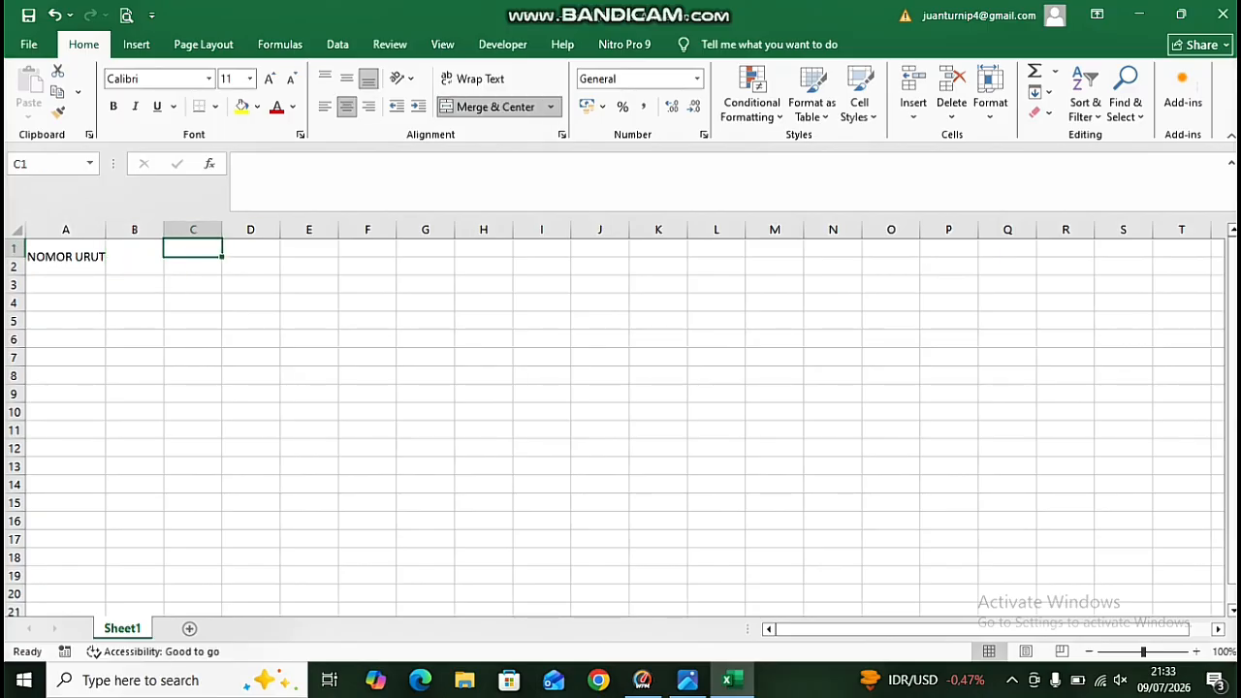
left_click_drag(192, 248, 193, 267)
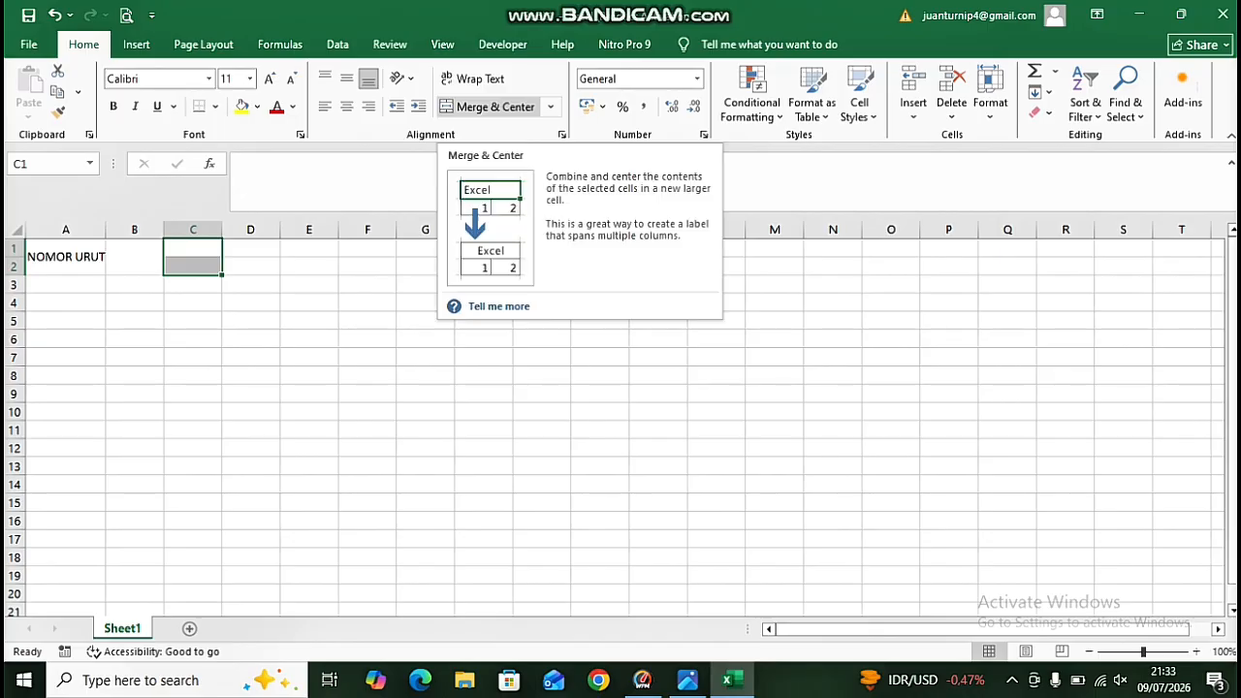
left_click(494, 107)
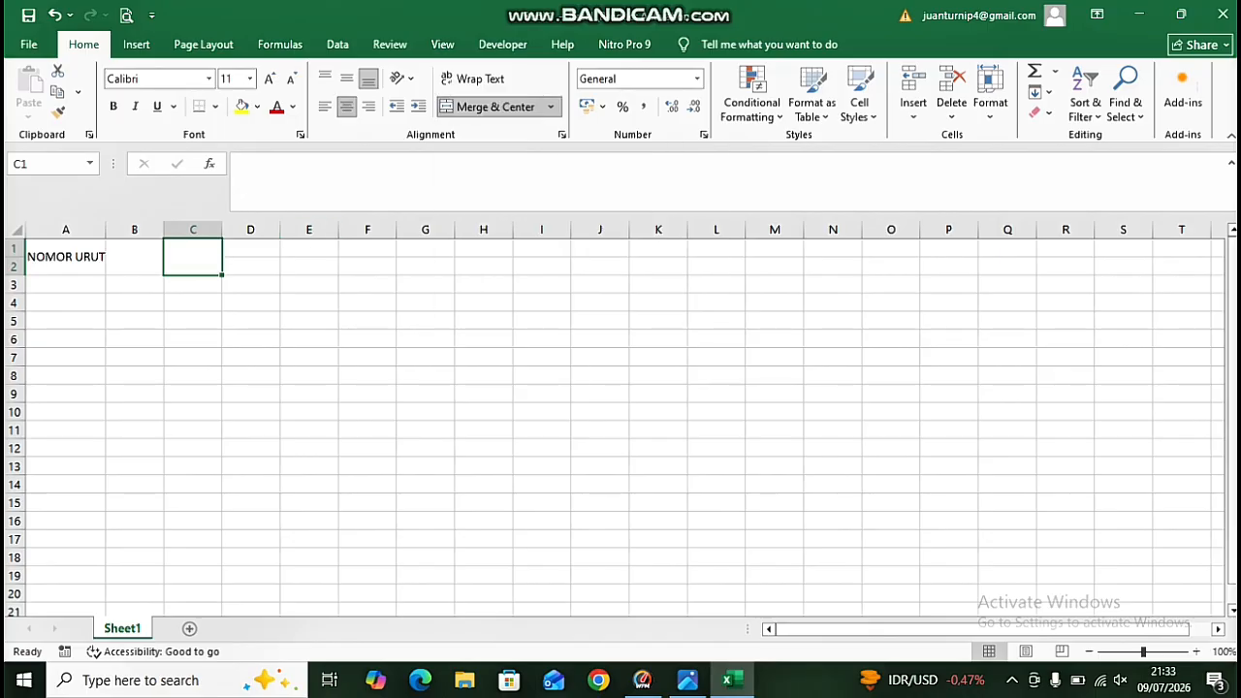
left_click_drag(250, 248, 308, 267)
left_click(494, 107)
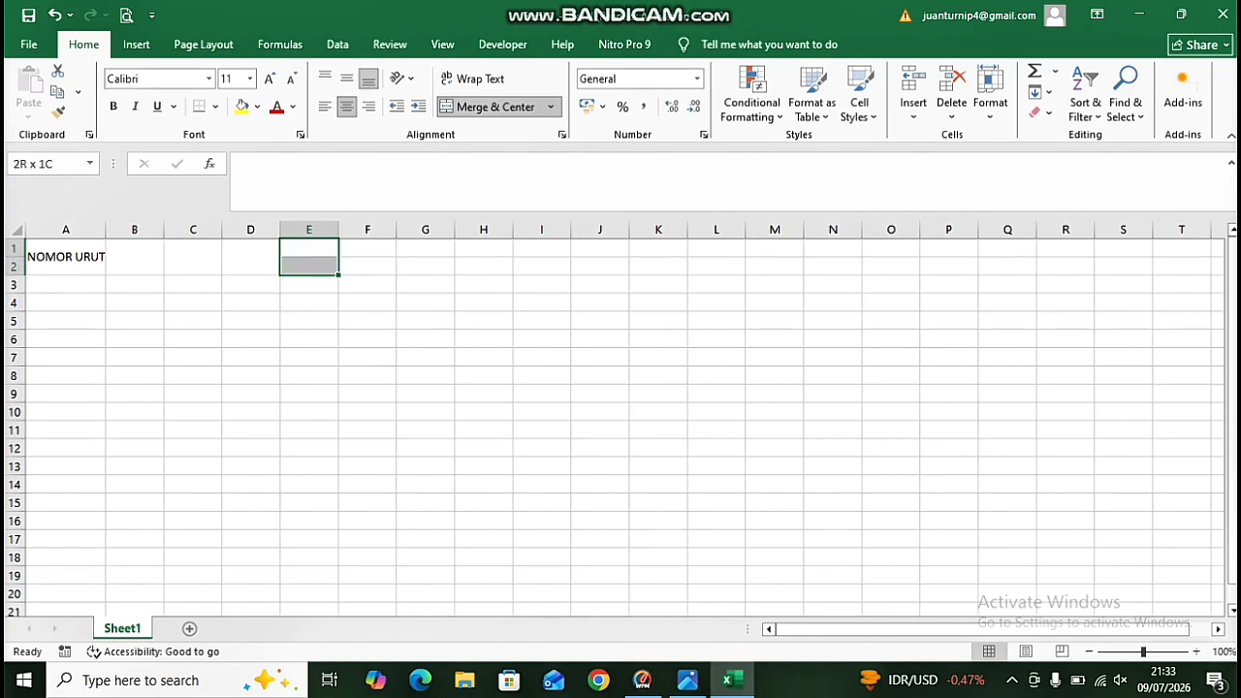
left_click(494, 106)
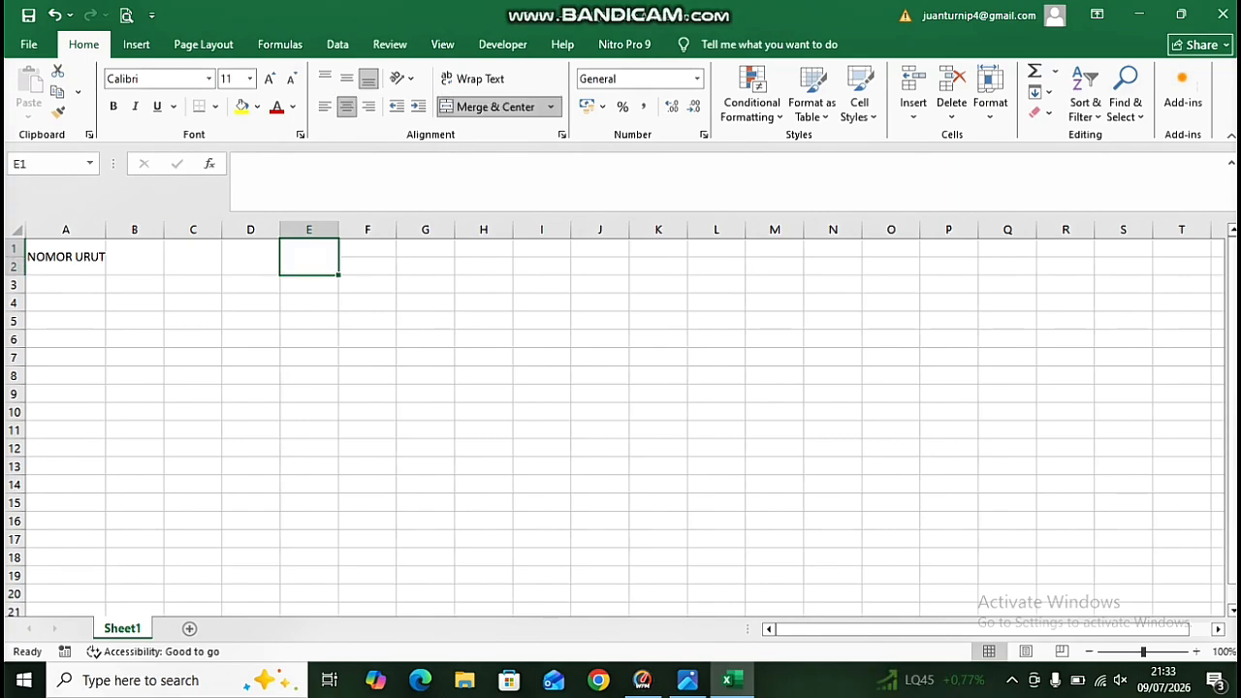
Apply Wrap Text to the header cells B1:E2.
left_click_drag(135, 257, 309, 257)
left_click(346, 79)
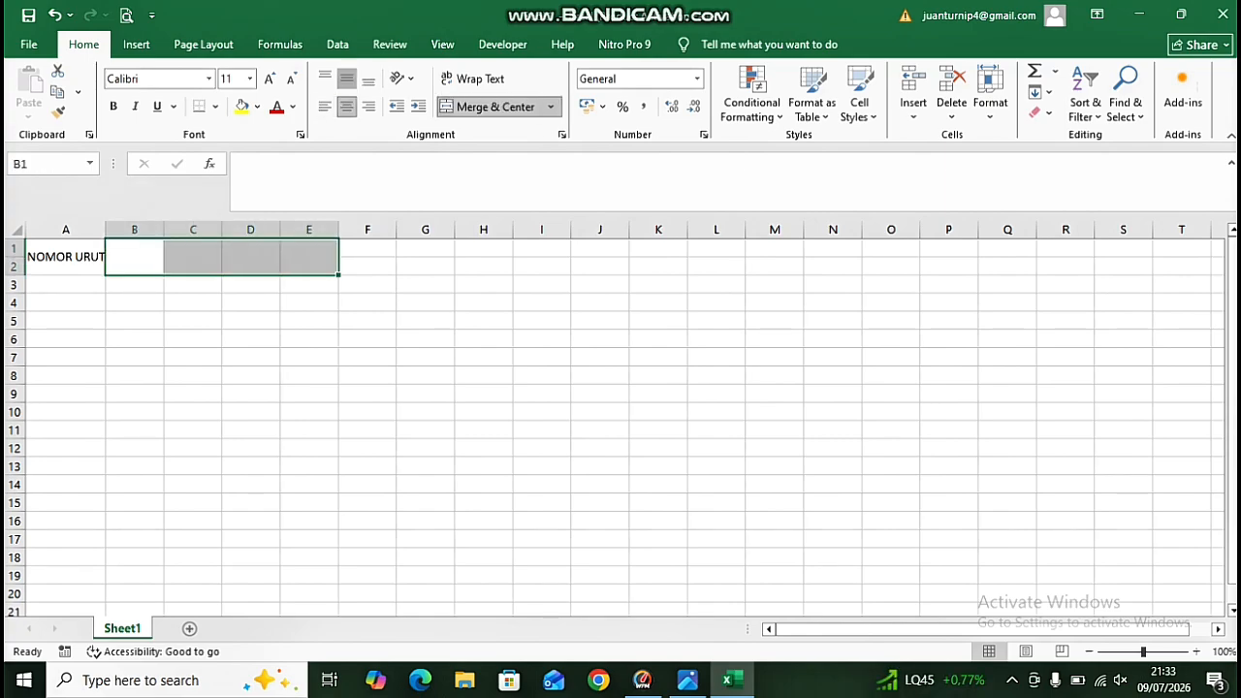
left_click(193, 303)
left_click(135, 257)
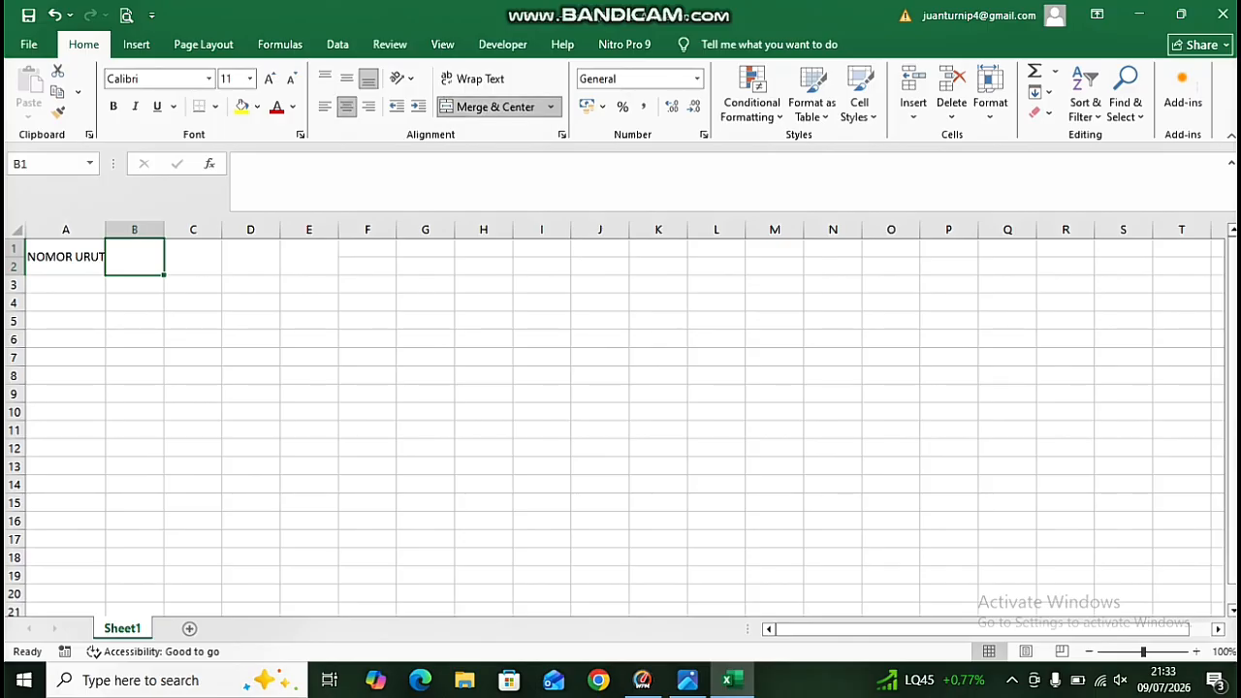
type("NAAM")
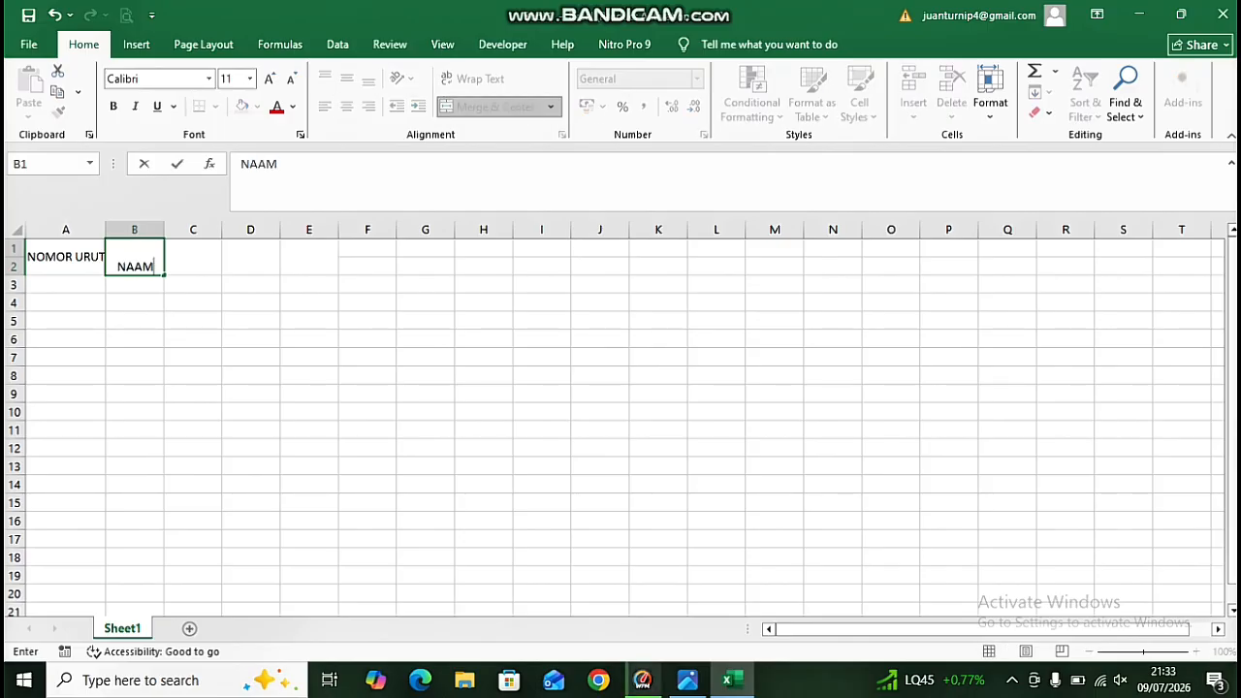
key("BackSpace")
key("BackSpace")
key("BackSpace")
key("BackSpace")
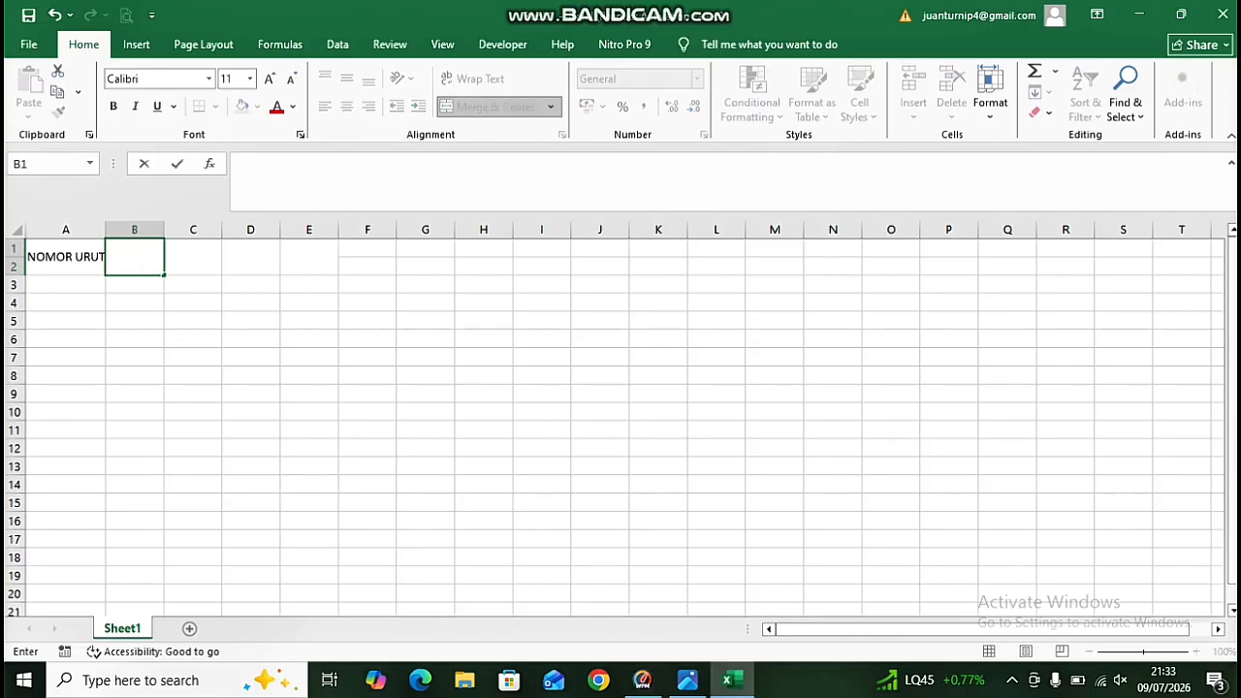
left_click(193, 284)
Enter the header NAMA KARYAWAN in B1 and widen column B to fit it.
left_click(134, 257)
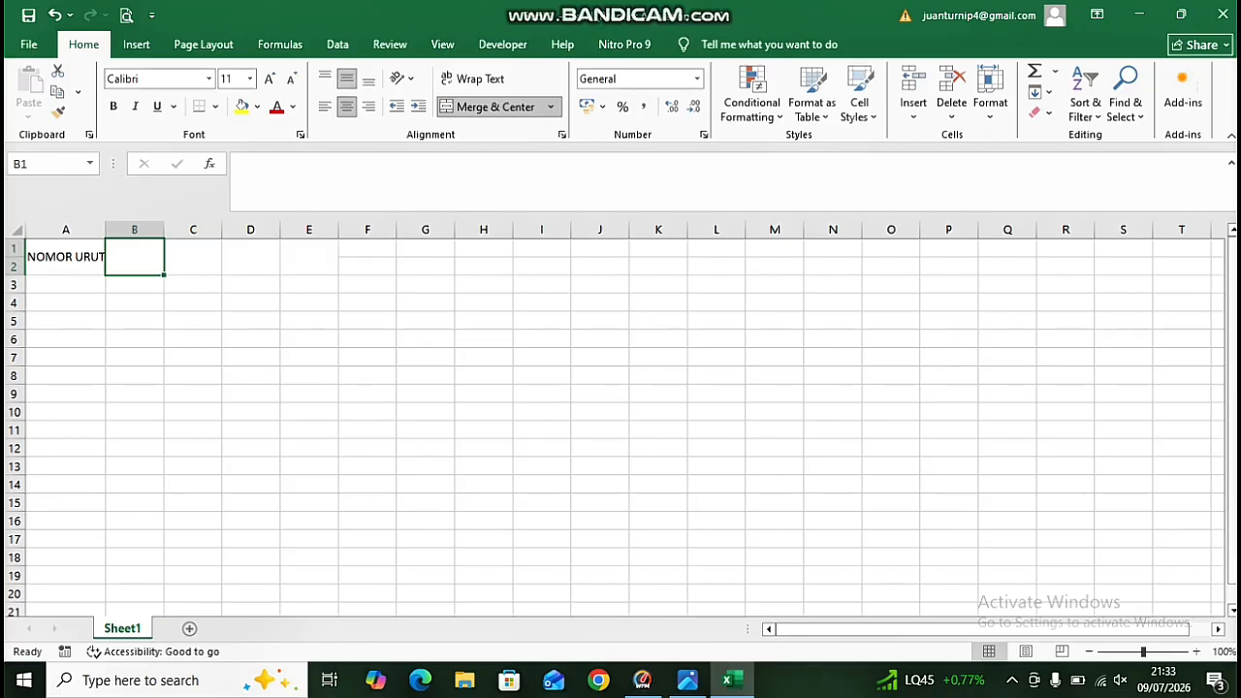
type("NAMA KA")
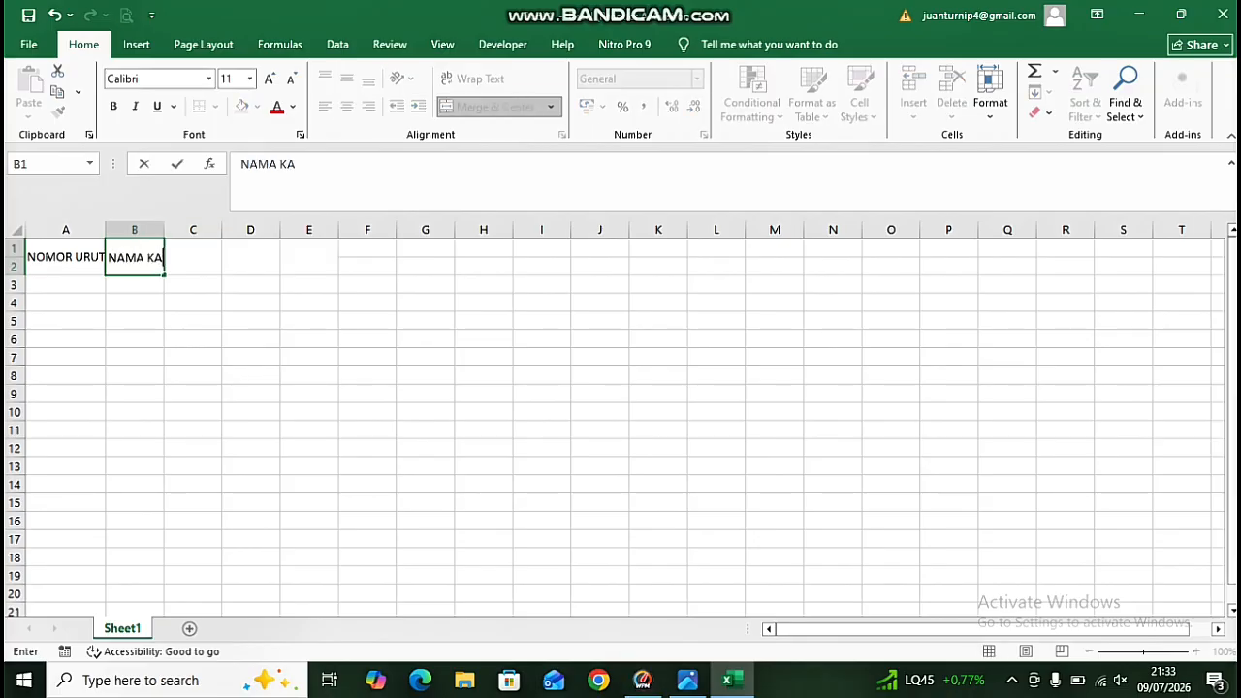
type("RYAWAN")
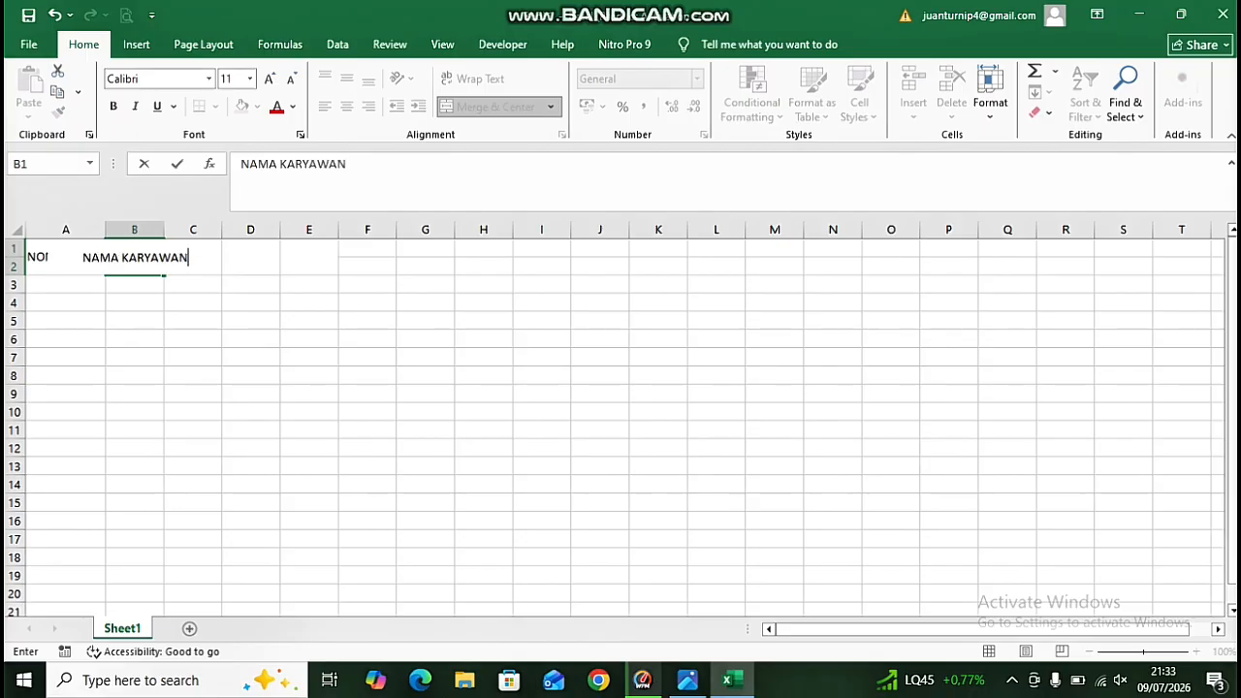
left_click(192, 321)
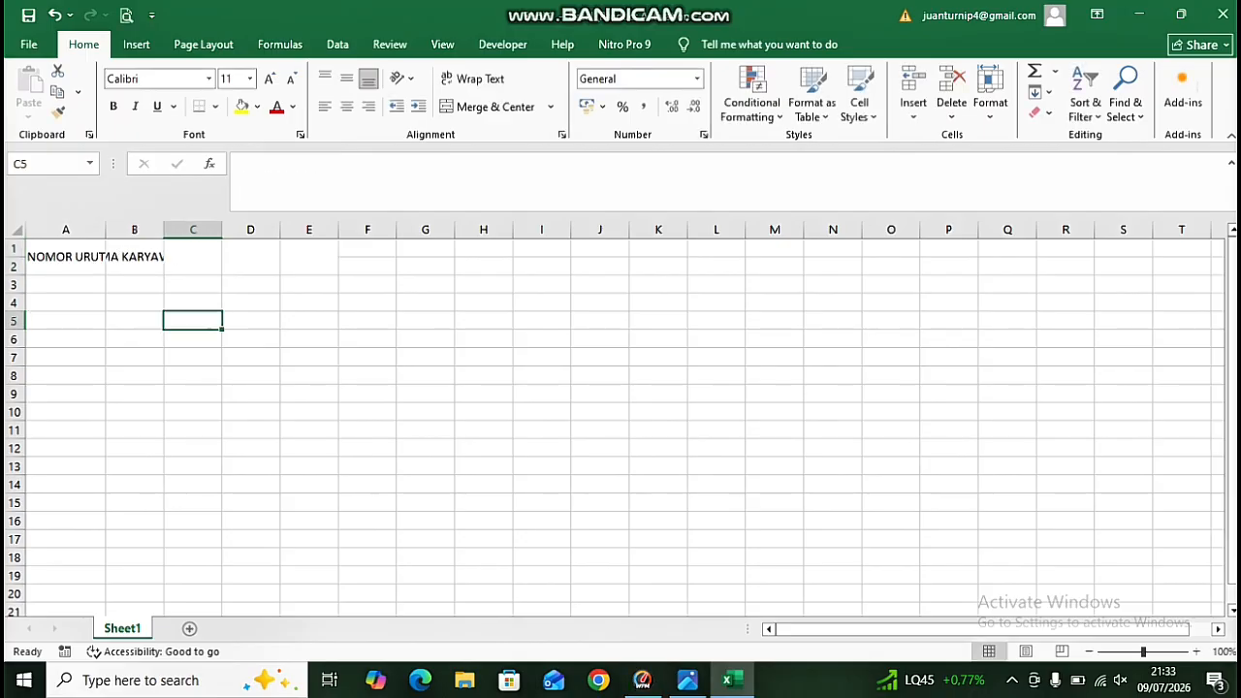
left_click_drag(163, 230, 221, 231)
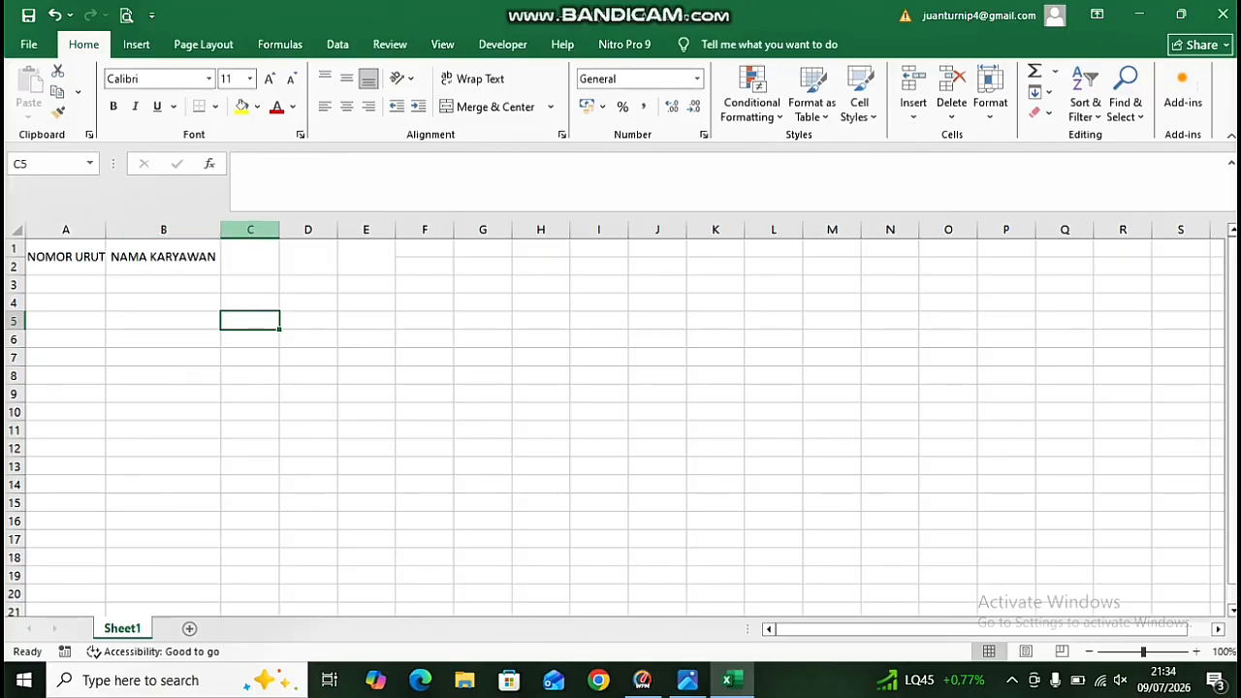
Enter the header GOL in the merged C1 cell.
left_click(251, 256)
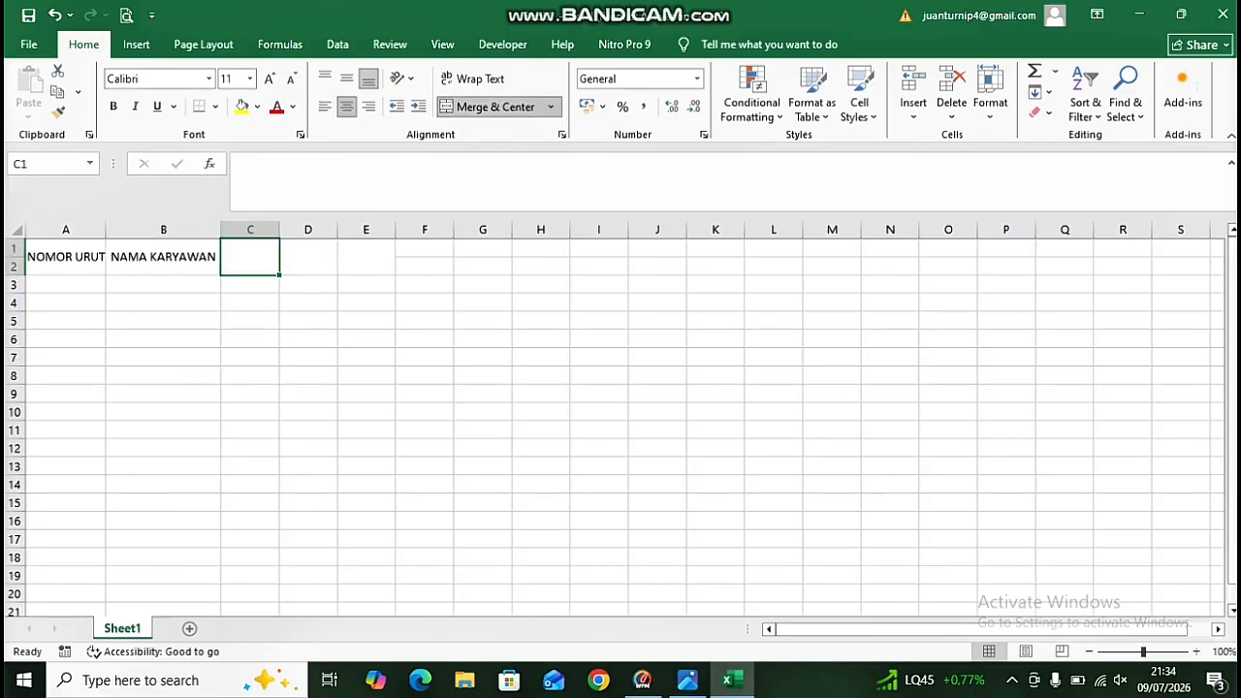
left_click(346, 78)
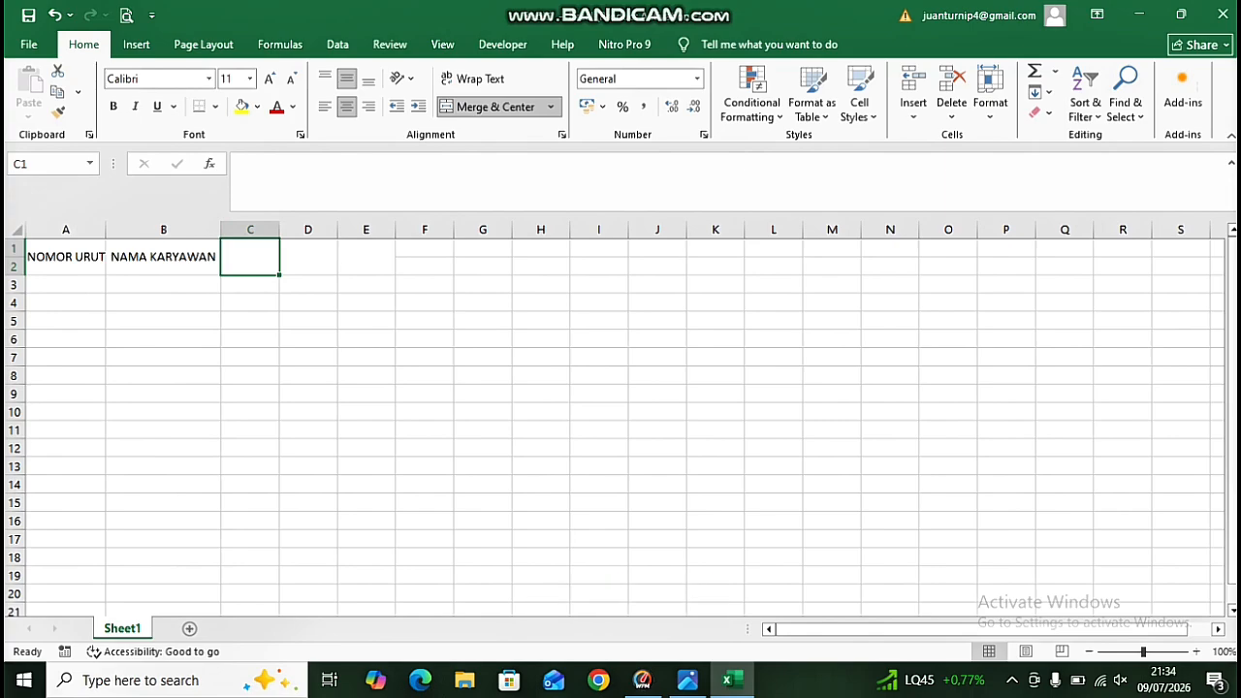
type("GOLO")
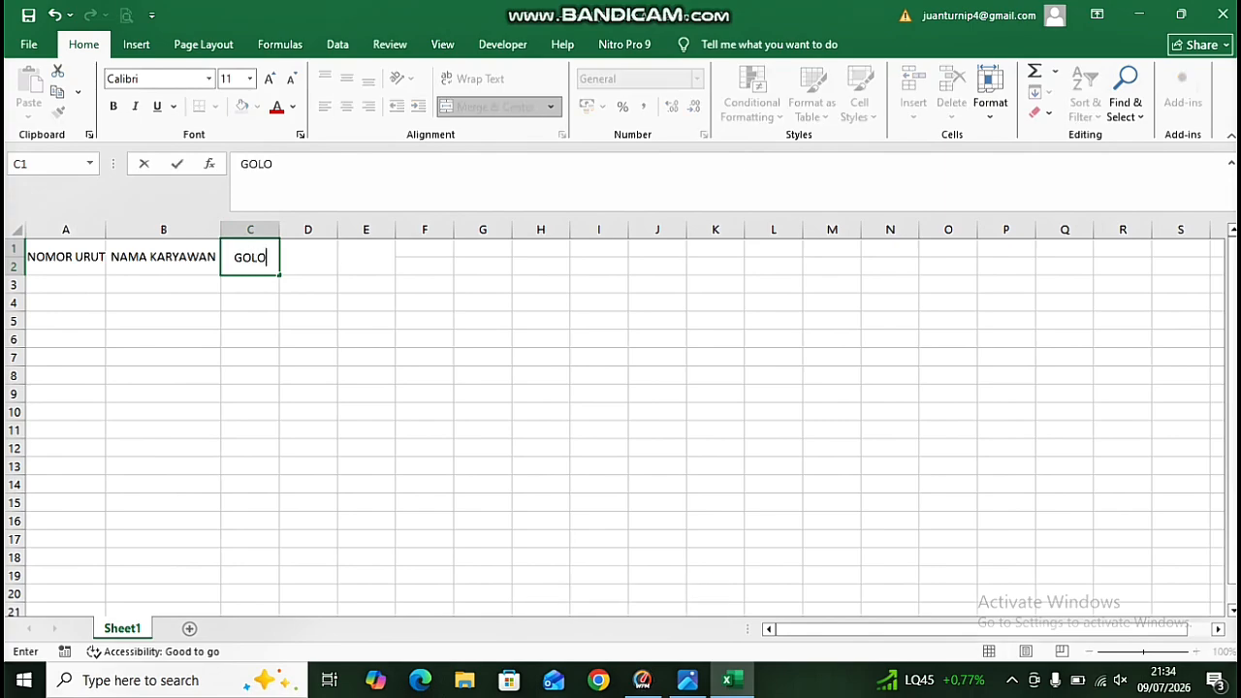
key("BackSpace")
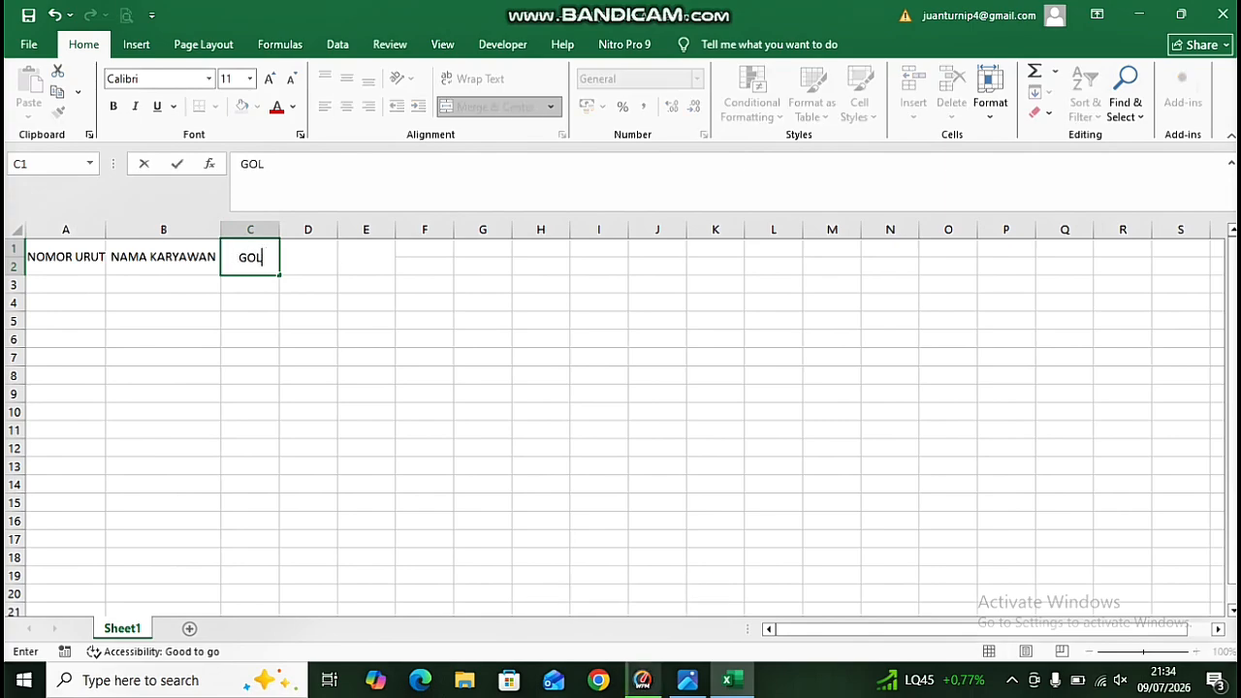
key("Tab")
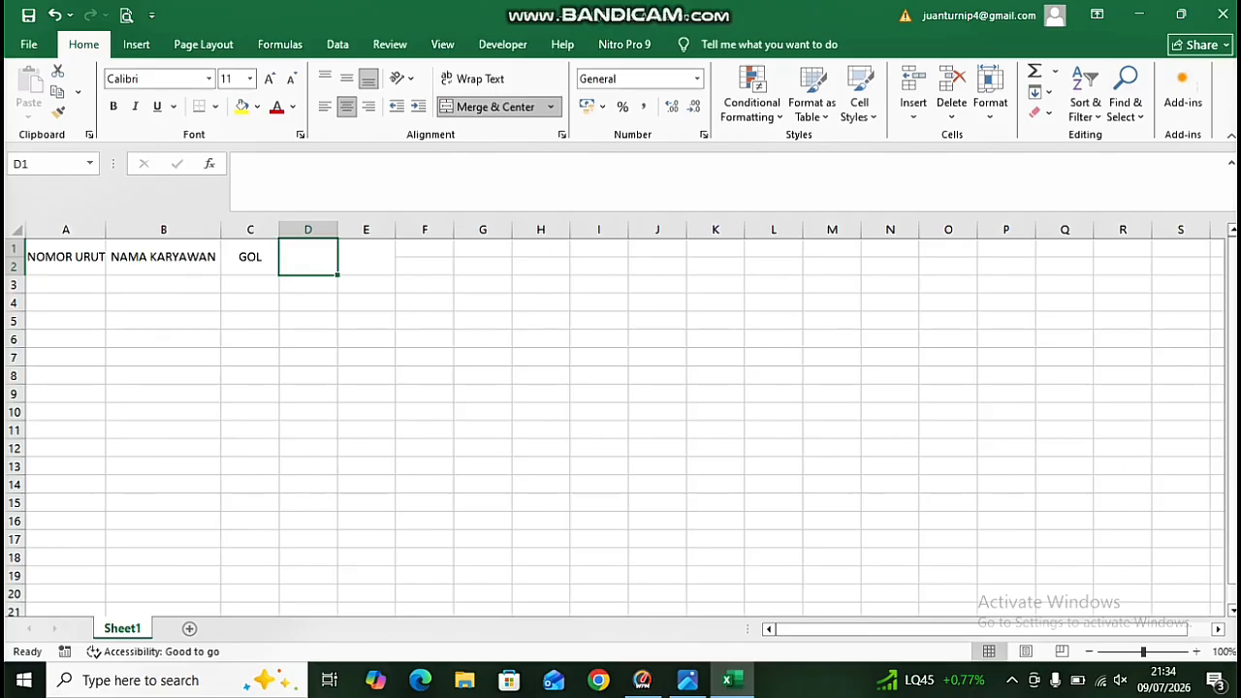
type("GAJI")
key("BackSpace")
key("BackSpace")
key("BackSpace")
key("BackSpace")
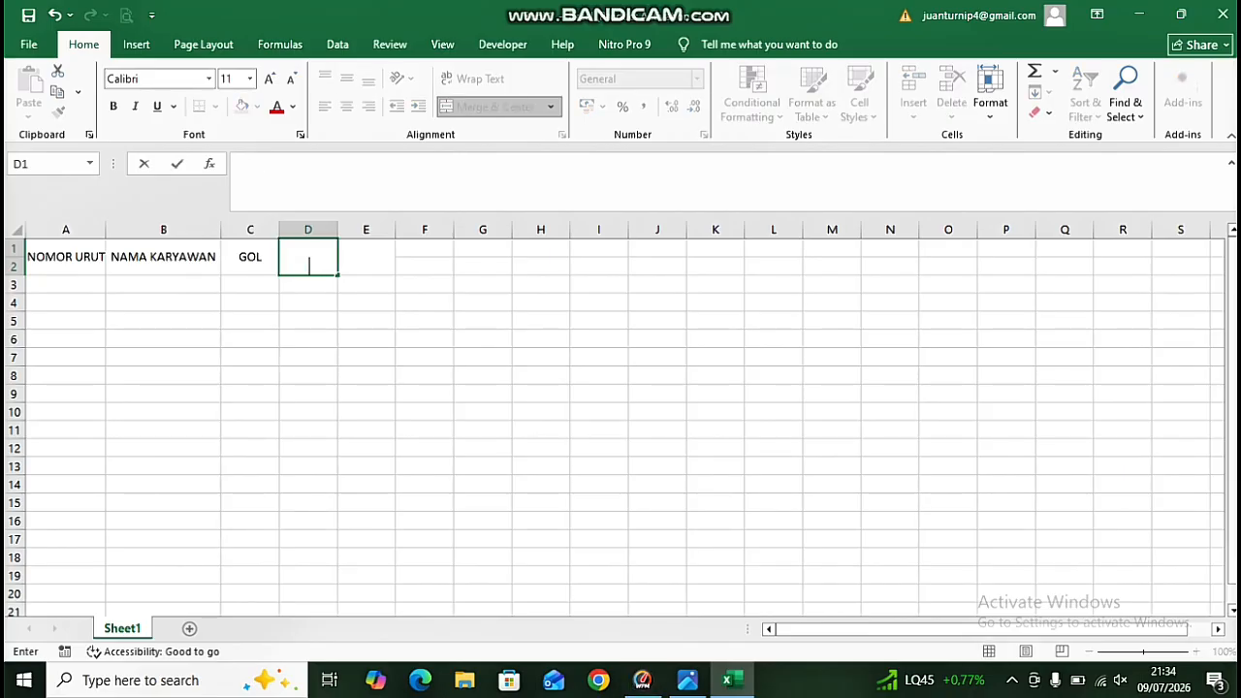
key("Escape")
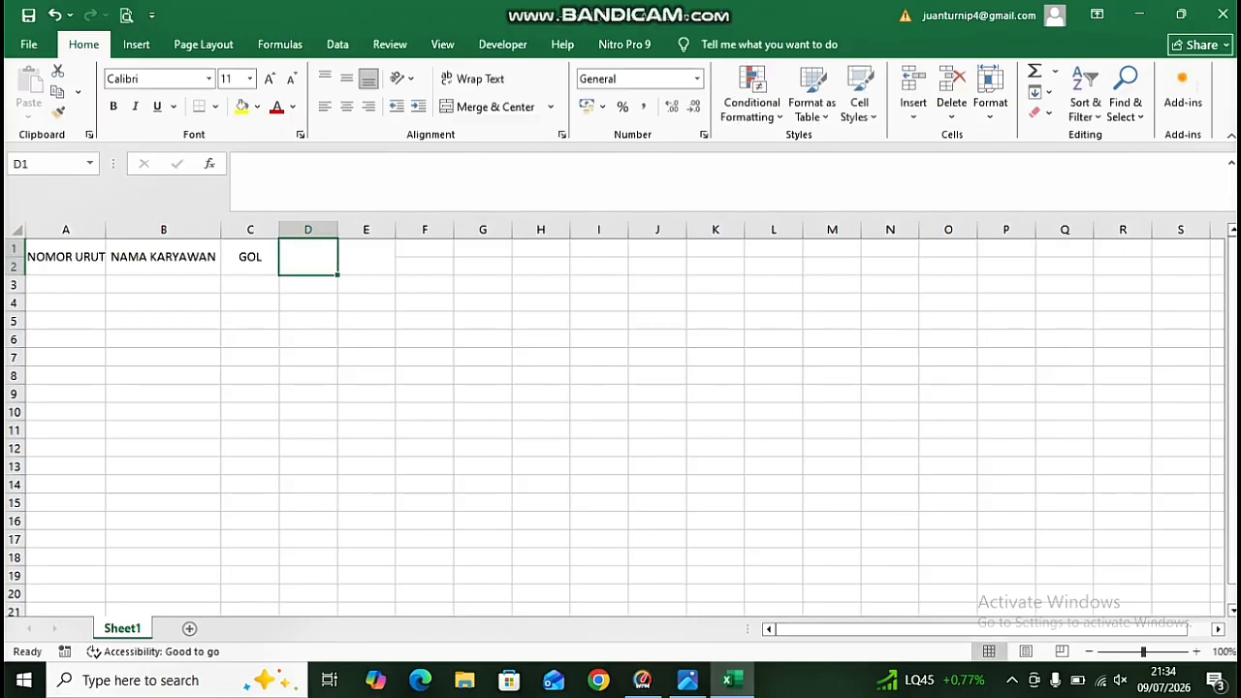
Enter the header GAJI POKOK in D1 and widen column D to fit it.
left_click(366, 256)
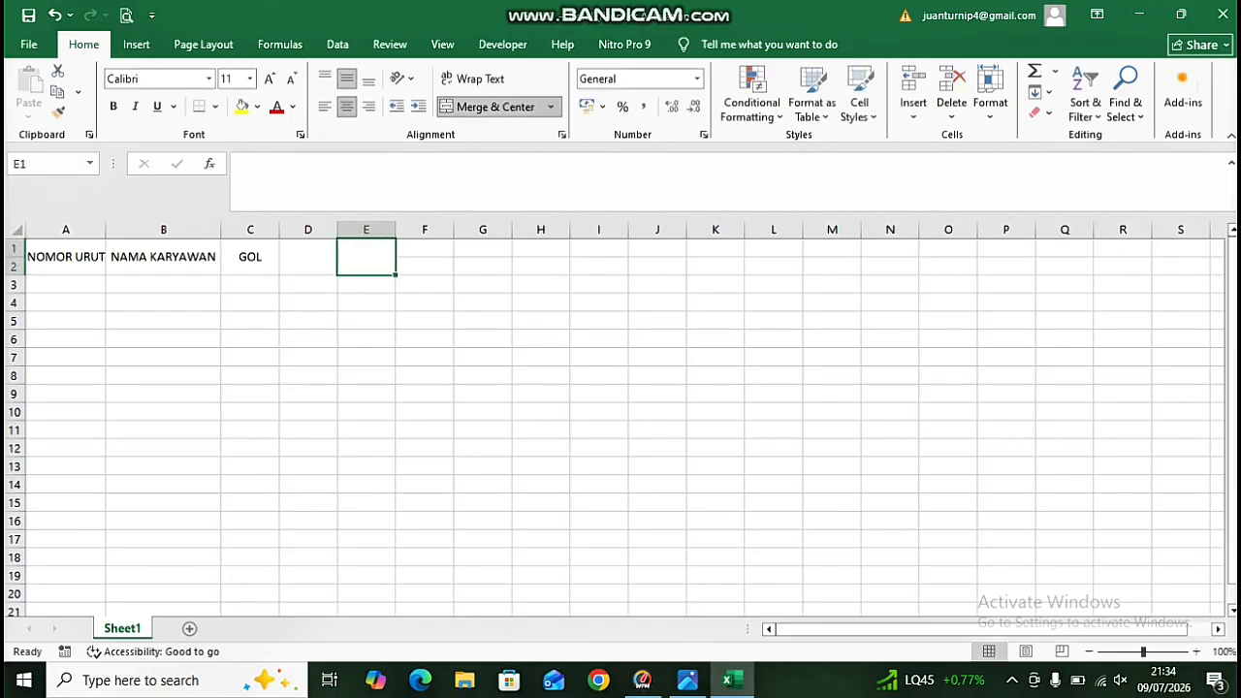
left_click(308, 257)
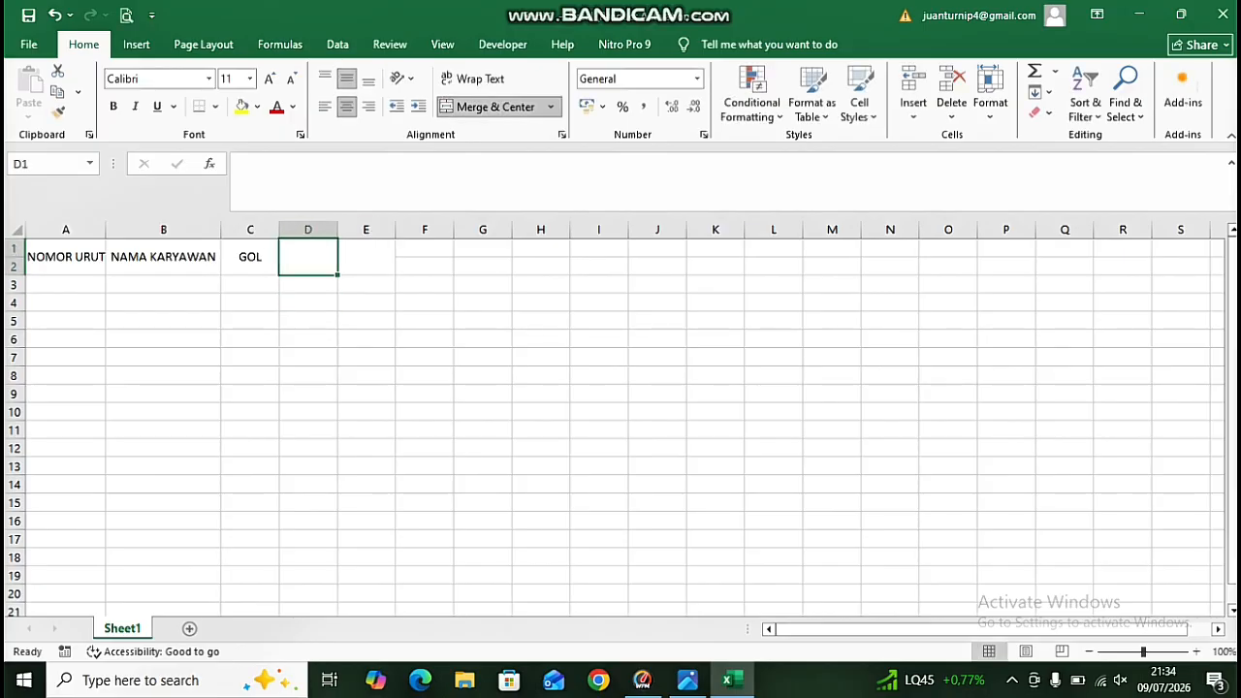
type("GAJI ")
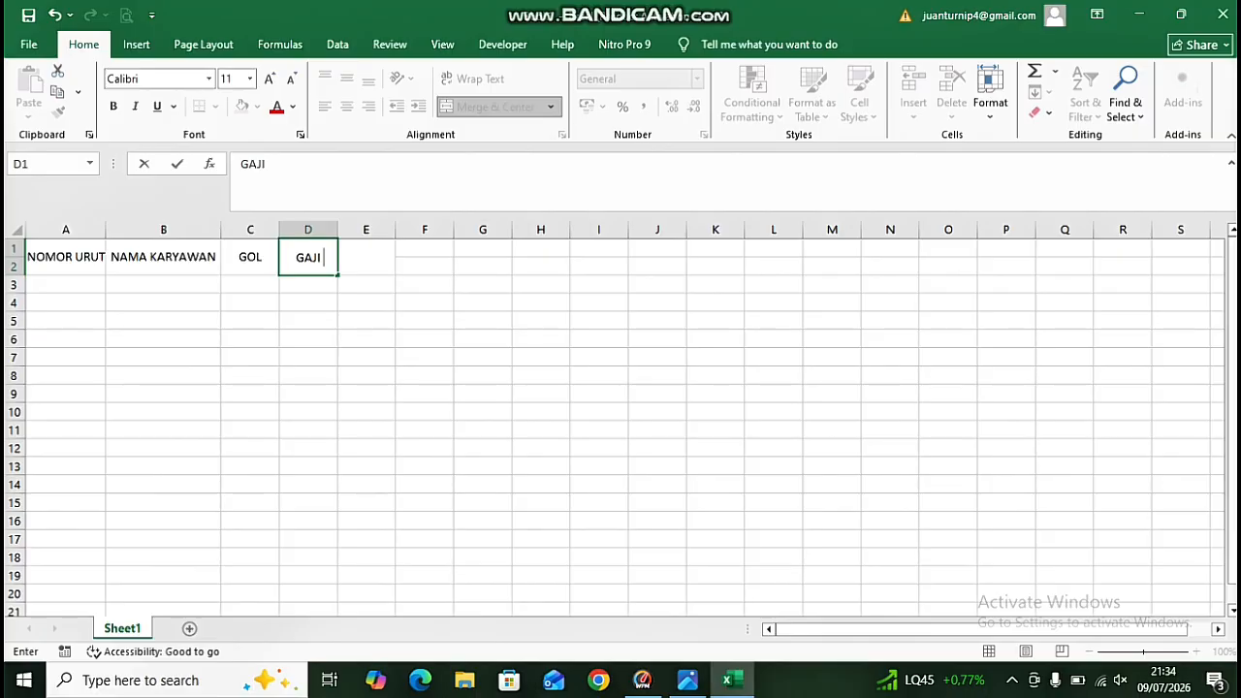
type("POKOK")
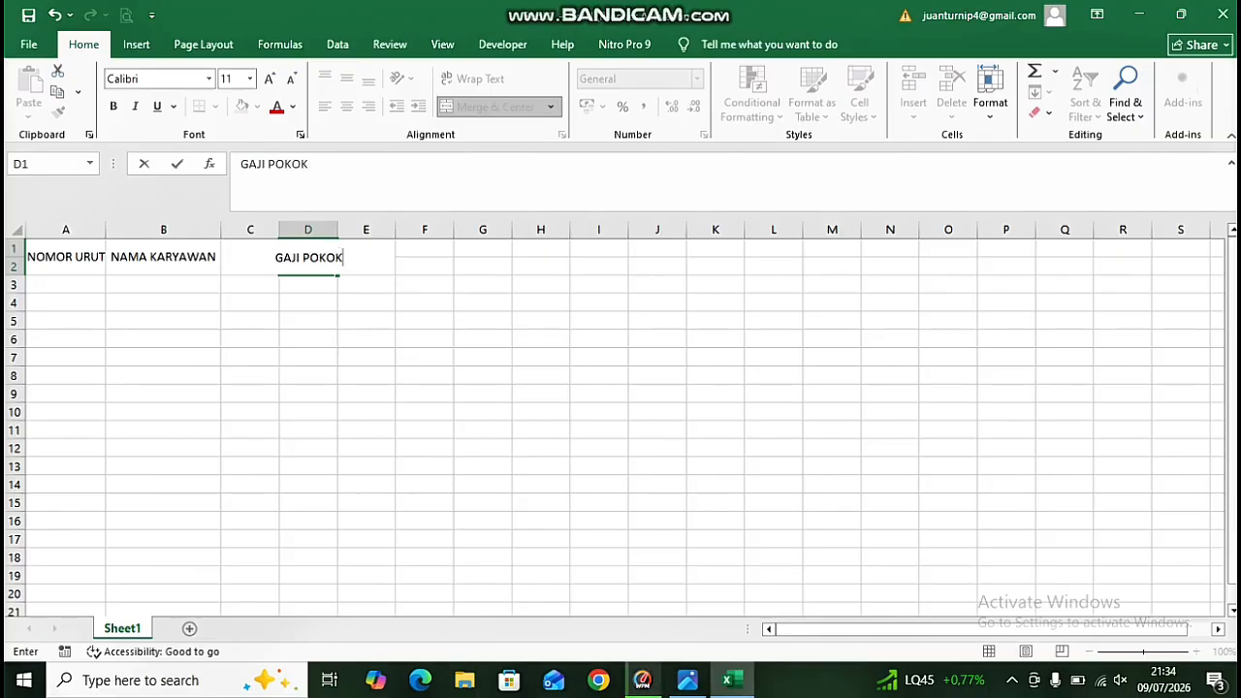
left_click(308, 302)
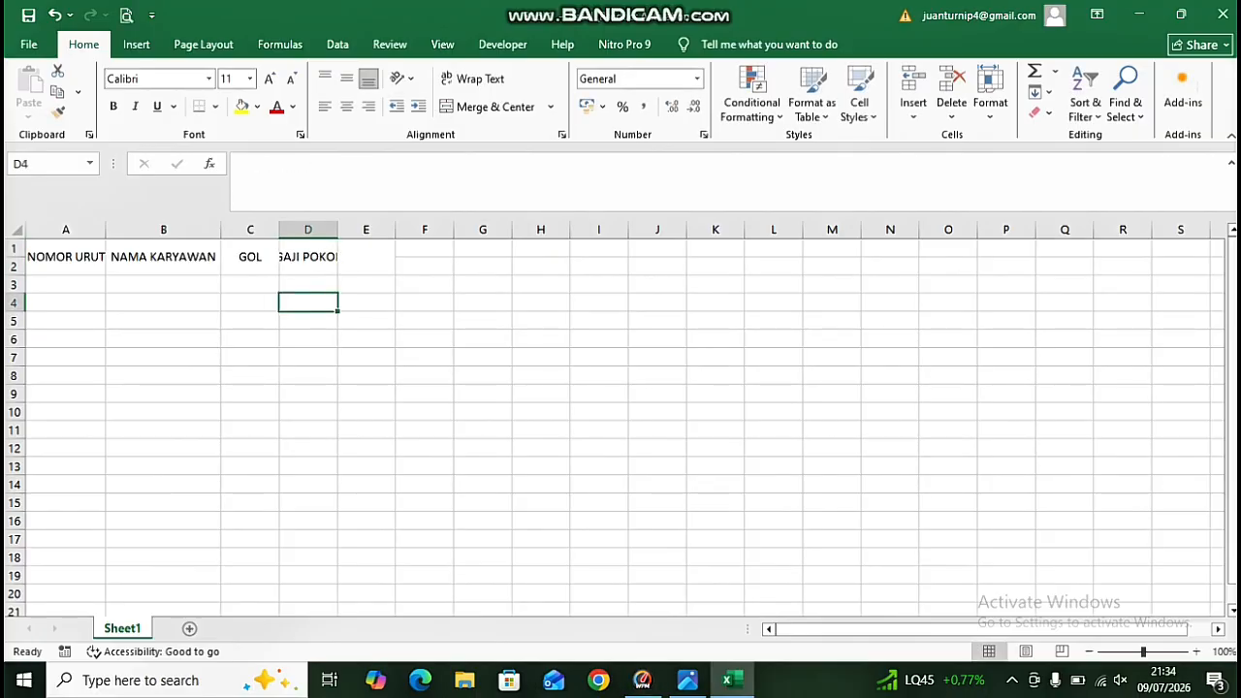
left_click_drag(338, 229, 356, 229)
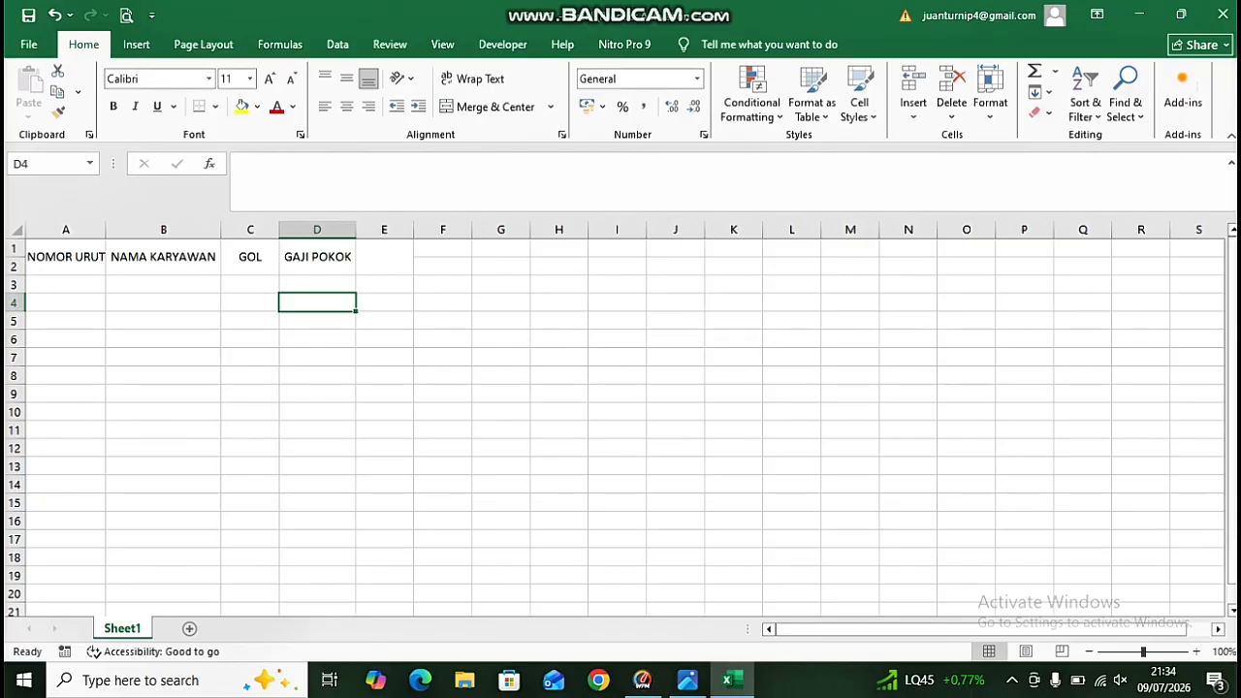
Enter the header BONUS in the merged E1 cell.
double_click(385, 256)
type("BONU")
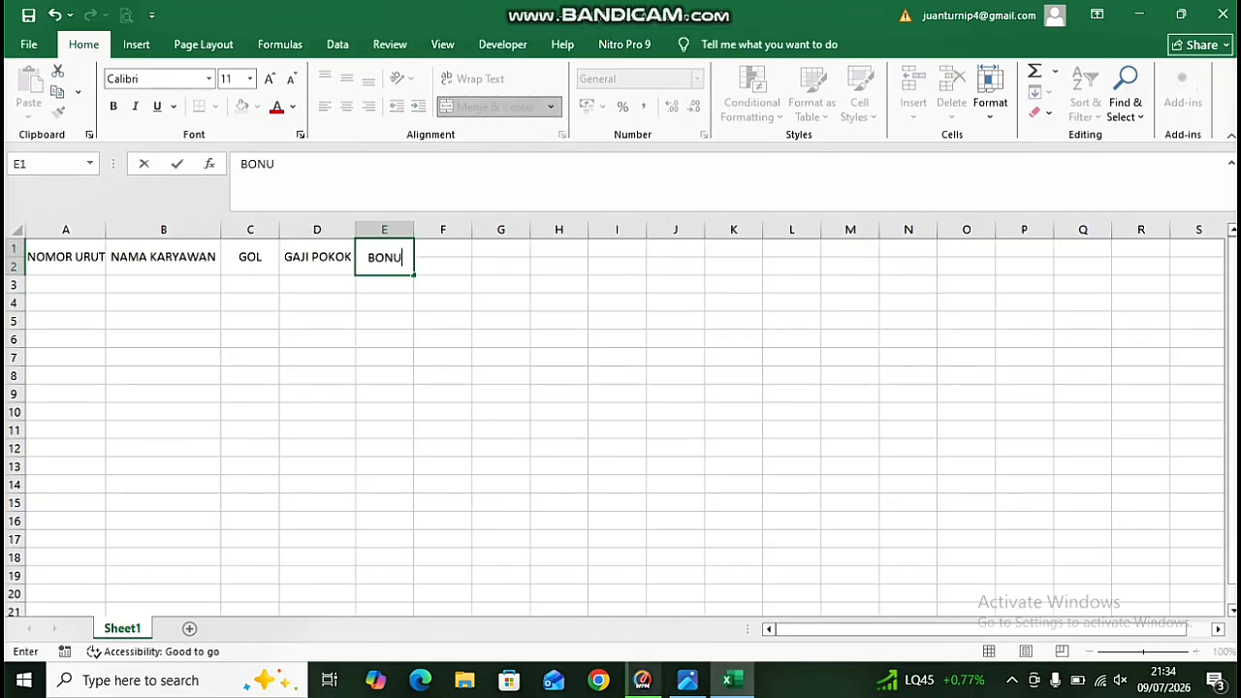
type("S")
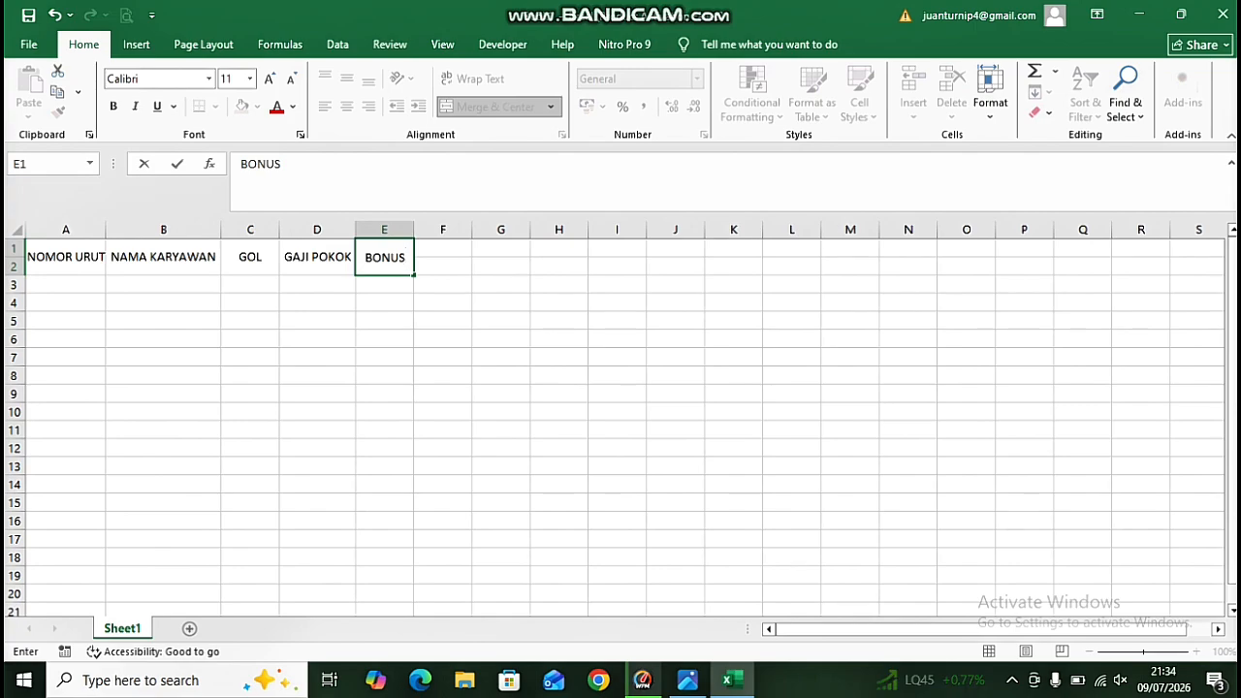
left_click(66, 284)
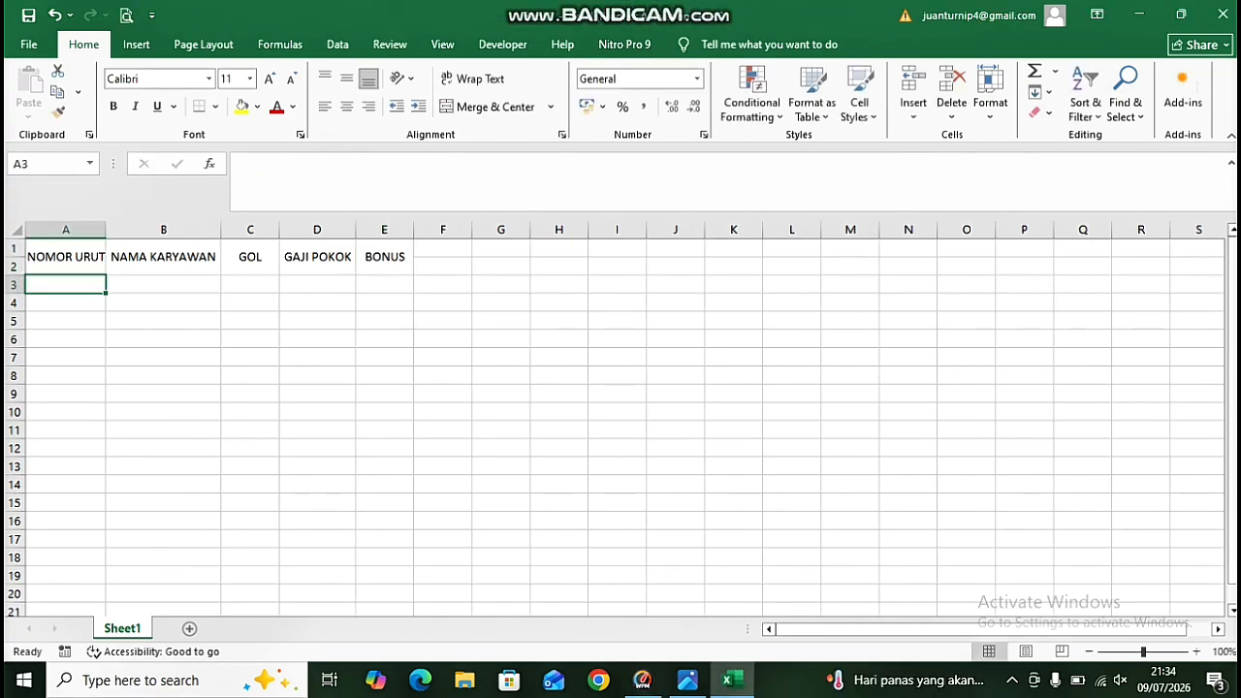
Enter 1 and 2 in A3:A4 and fill the numbering series down to 10 in A12.
left_click(66, 320)
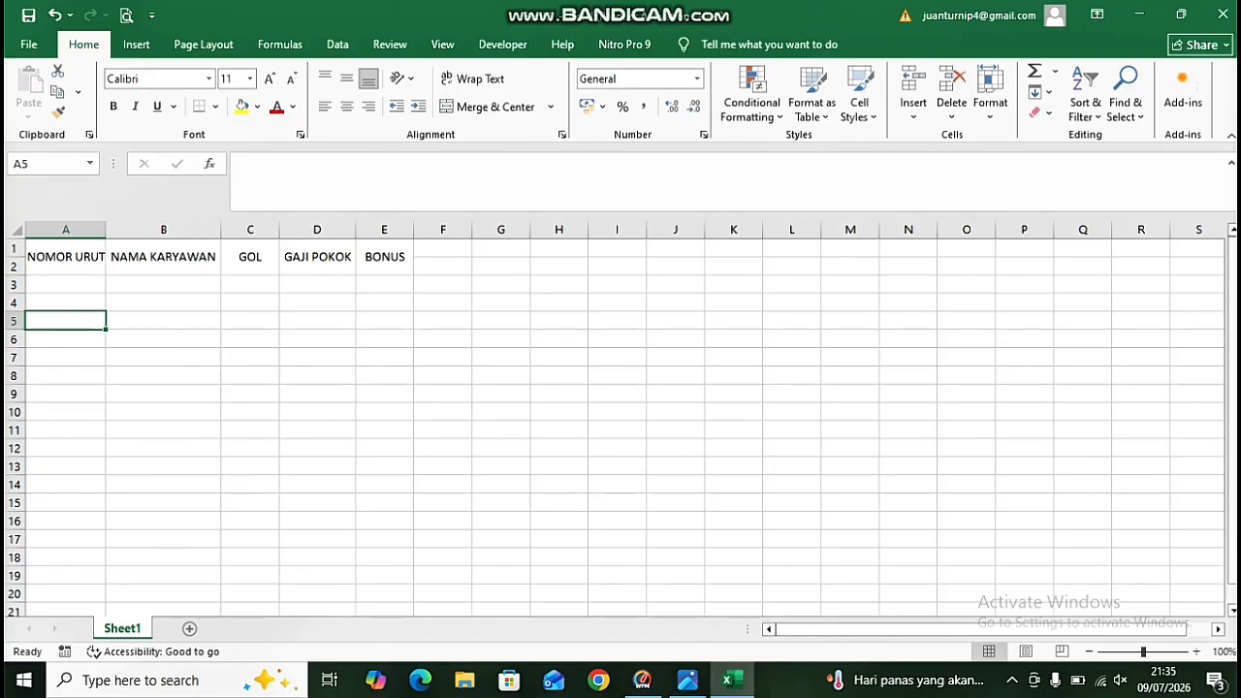
left_click(66, 284)
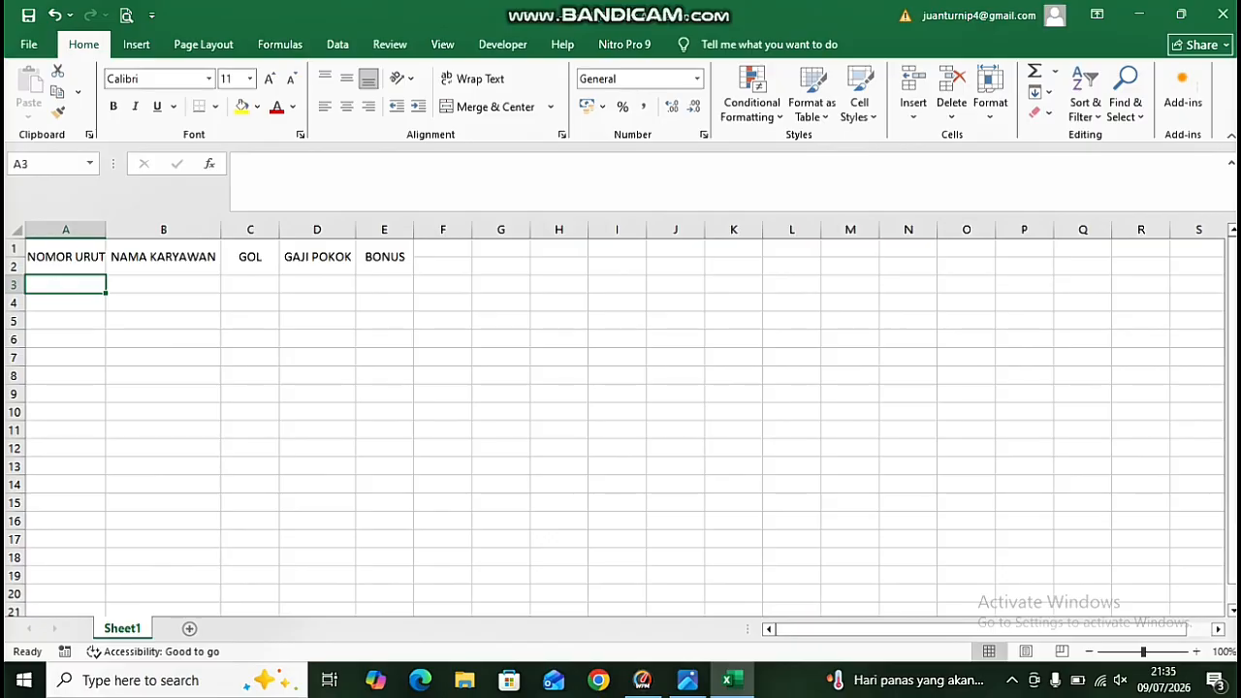
type("1")
key("Return")
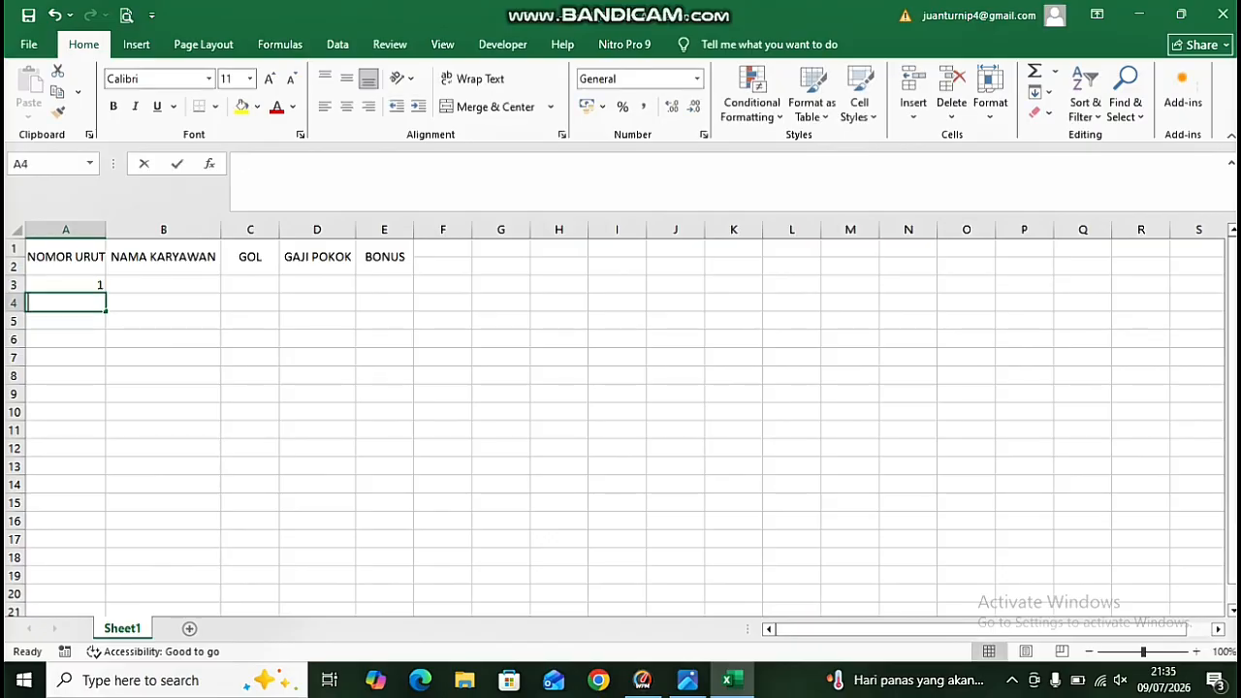
type("2")
key("Return")
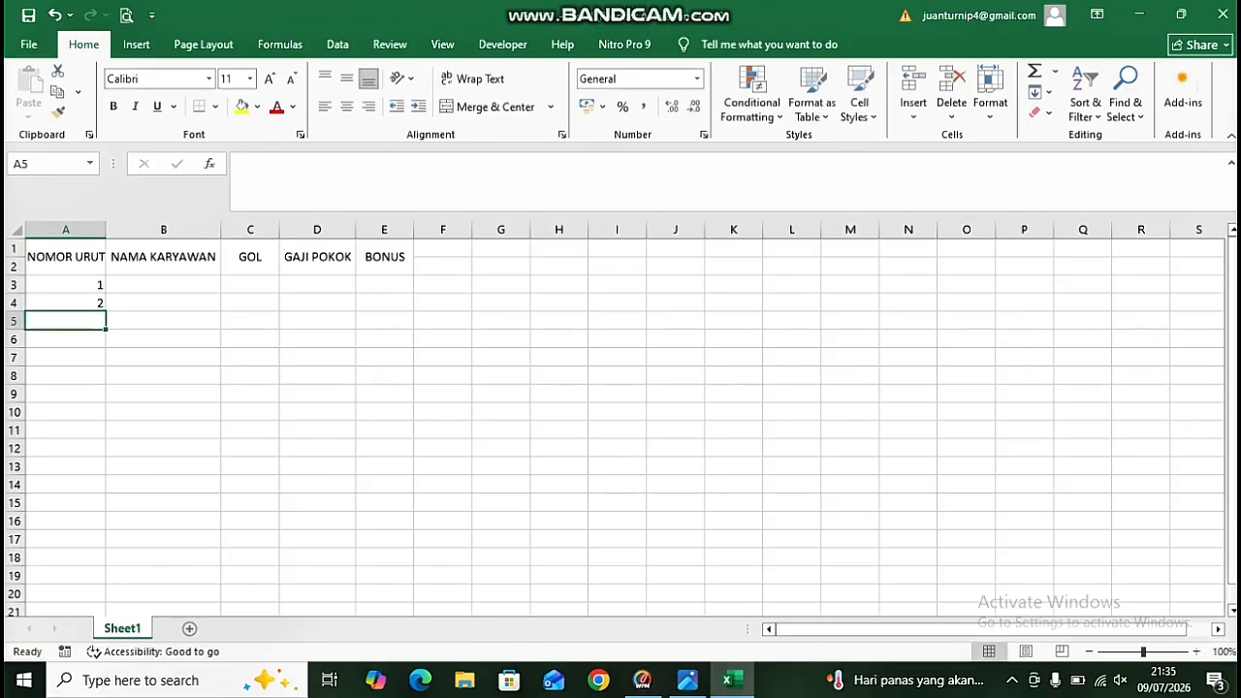
left_click_drag(66, 284, 107, 452)
Enter the first four employee names in B3:B6 under NAMA KARYAWAN.
left_click(163, 285)
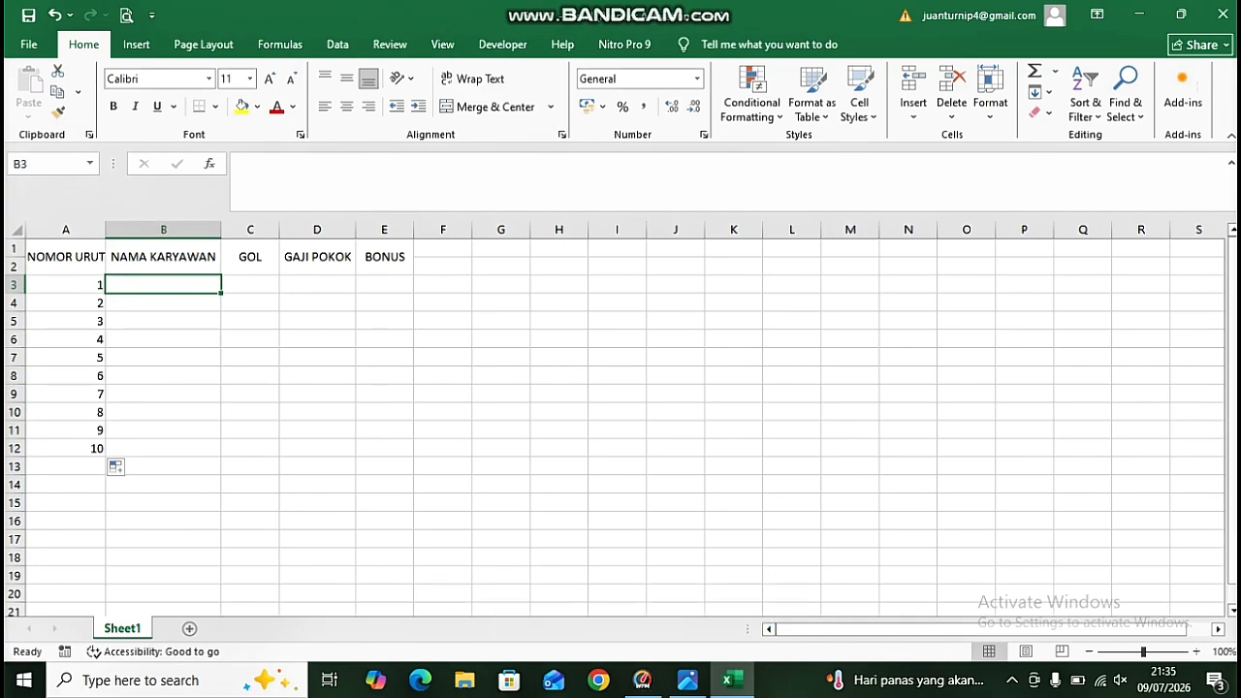
type("KARYO")
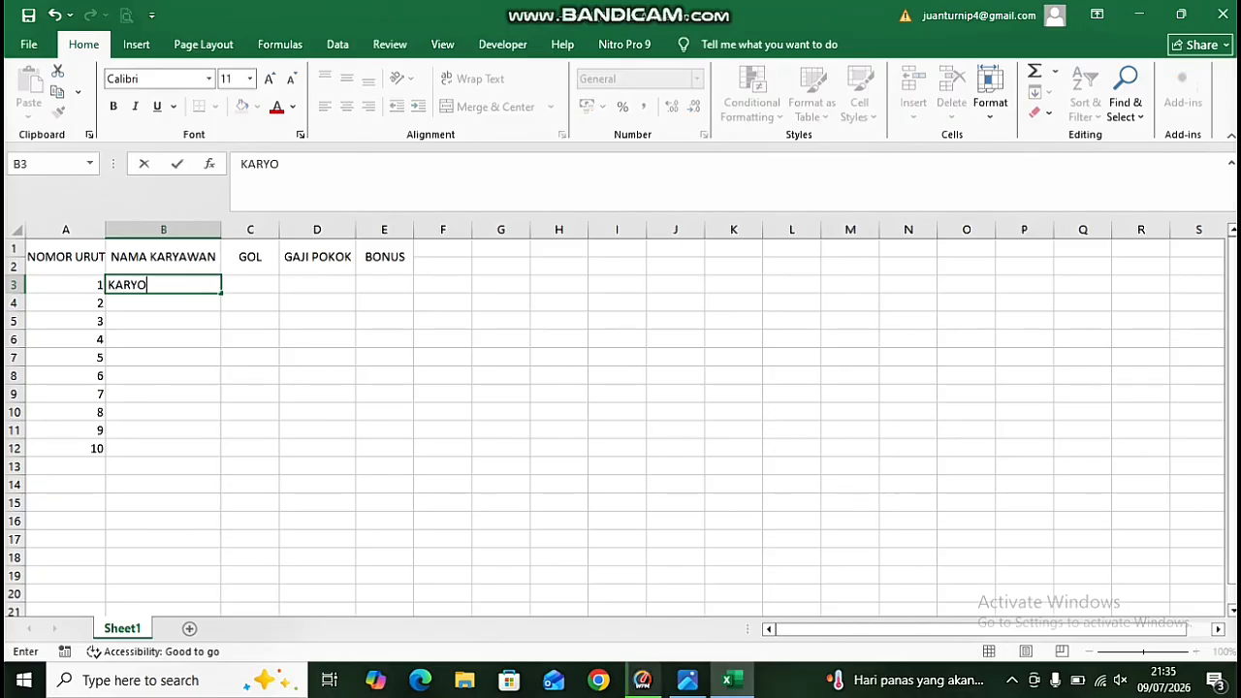
key("Return")
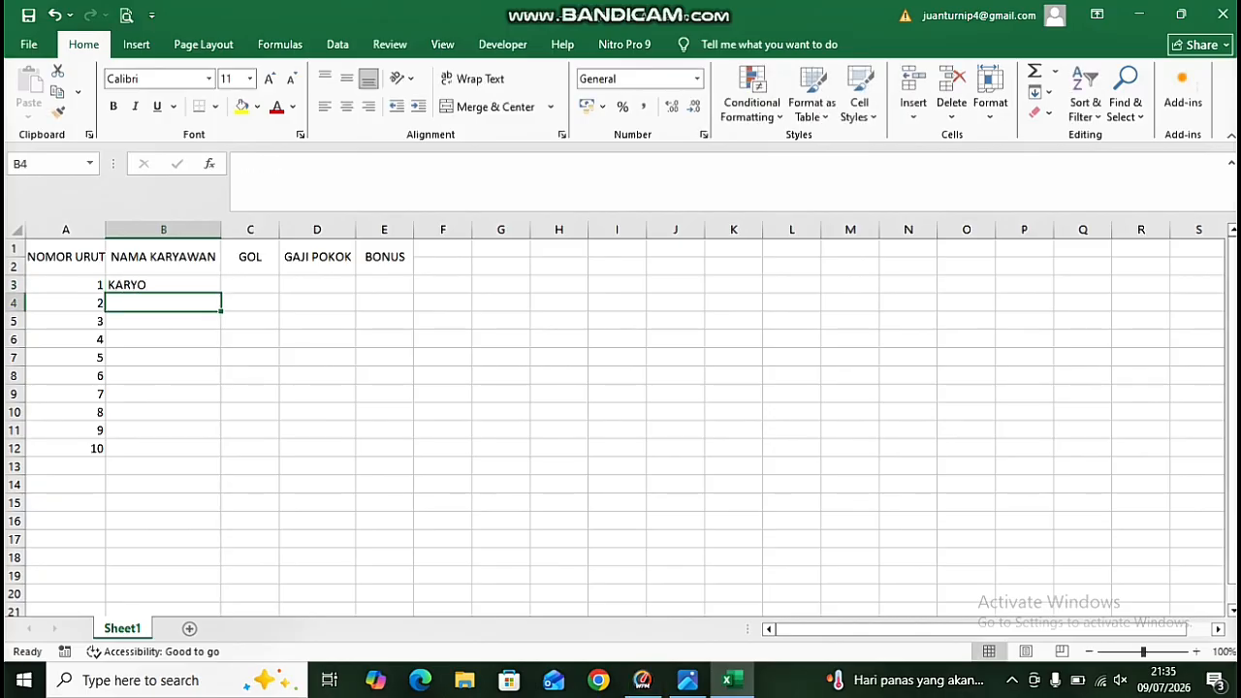
type("PAT")
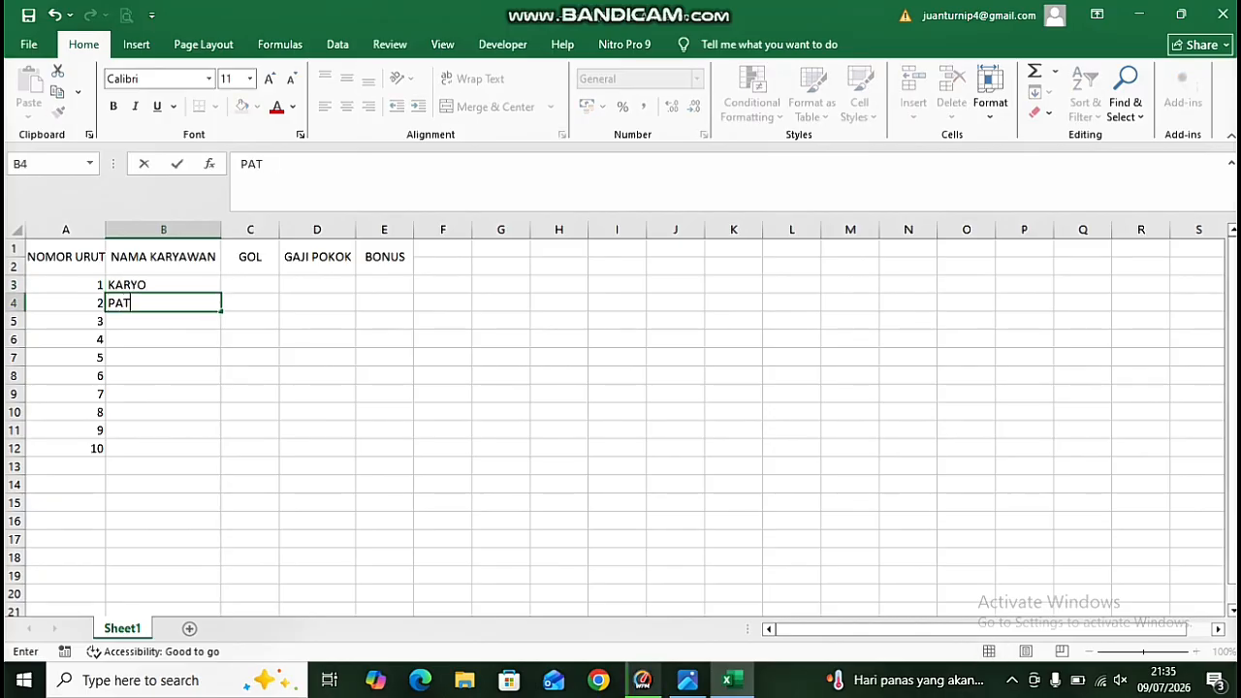
type("UTENG")
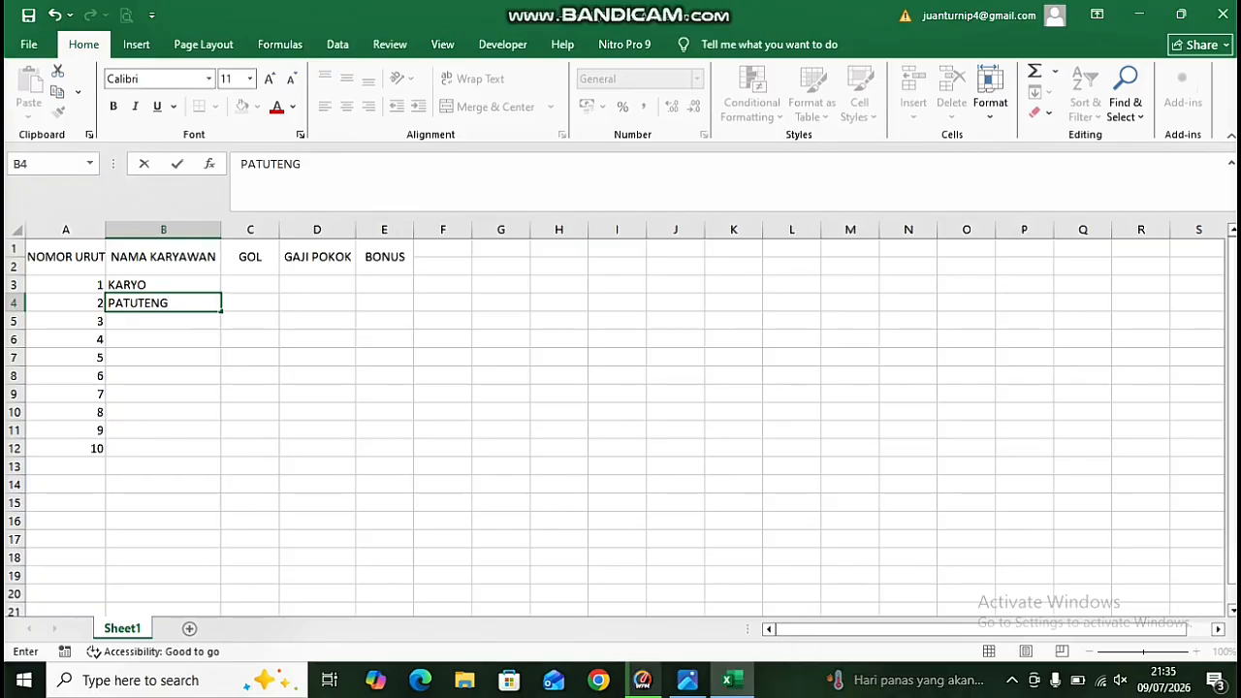
key("Return")
type("ATENG")
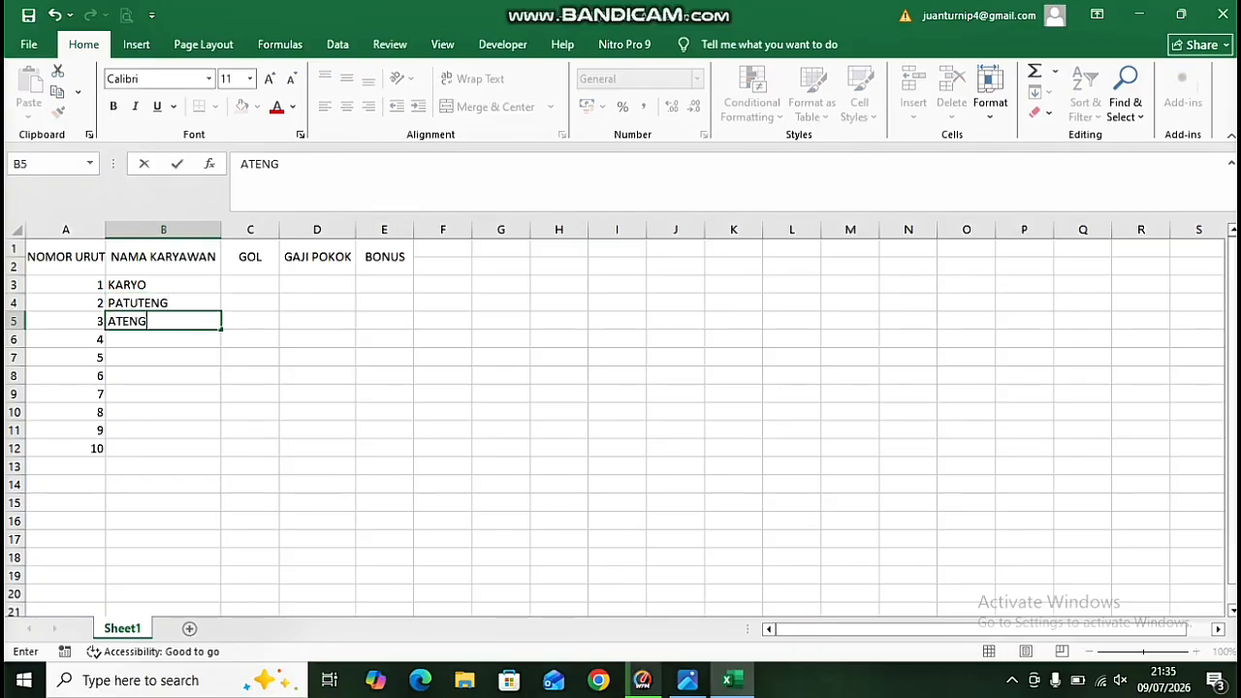
type(" SU")
key("BackSpace")
key("BackSpace")
key("BackSpace")
key("Return")
type("SUG")
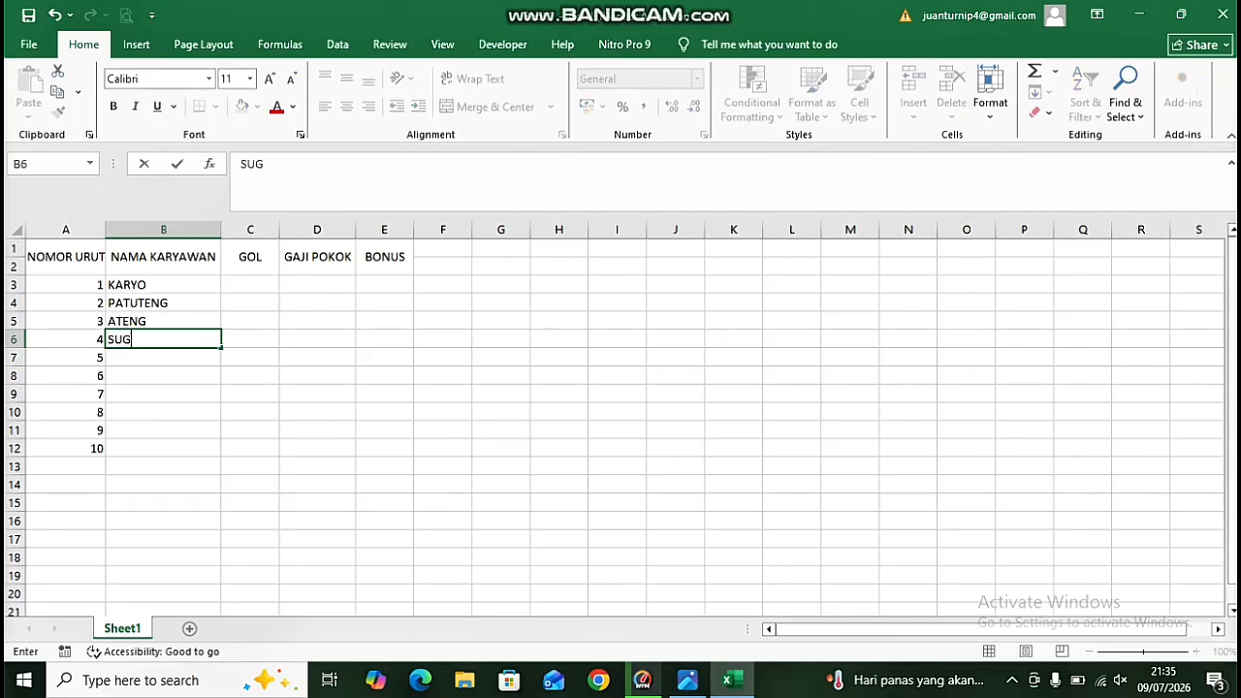
type("ENG")
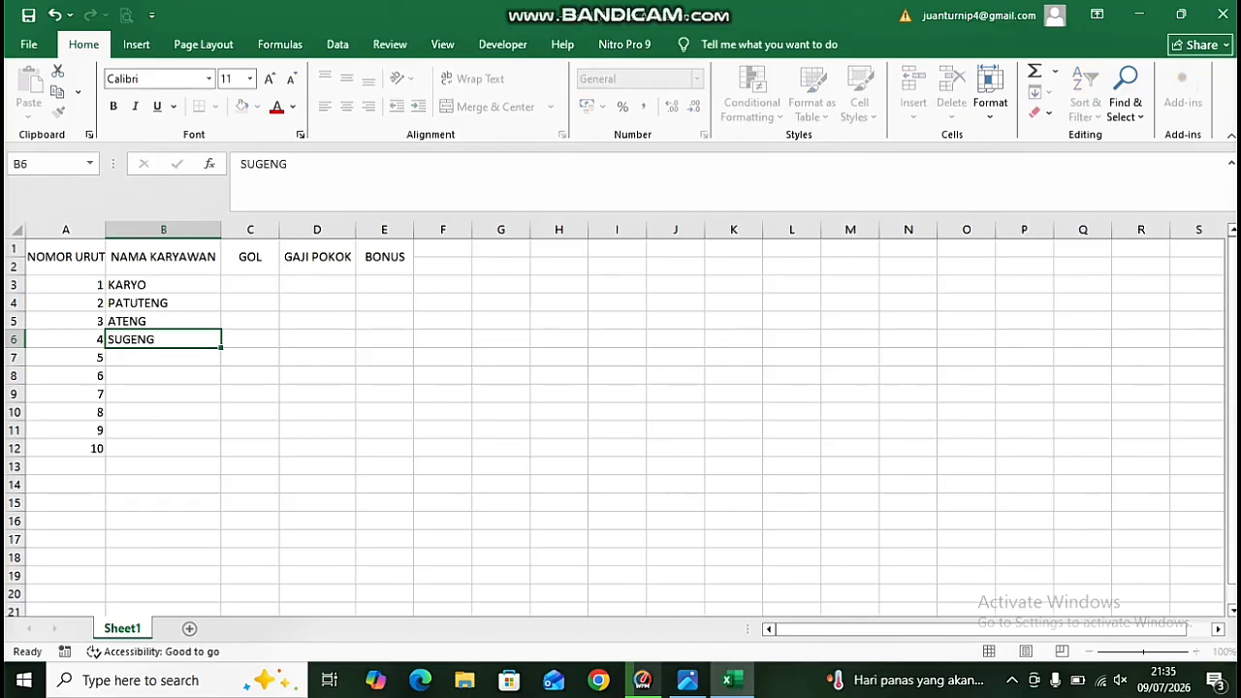
key("Return")
Enter the remaining six employee names in B7:B12 under NAMA KARYAWAN.
type("PARJO")
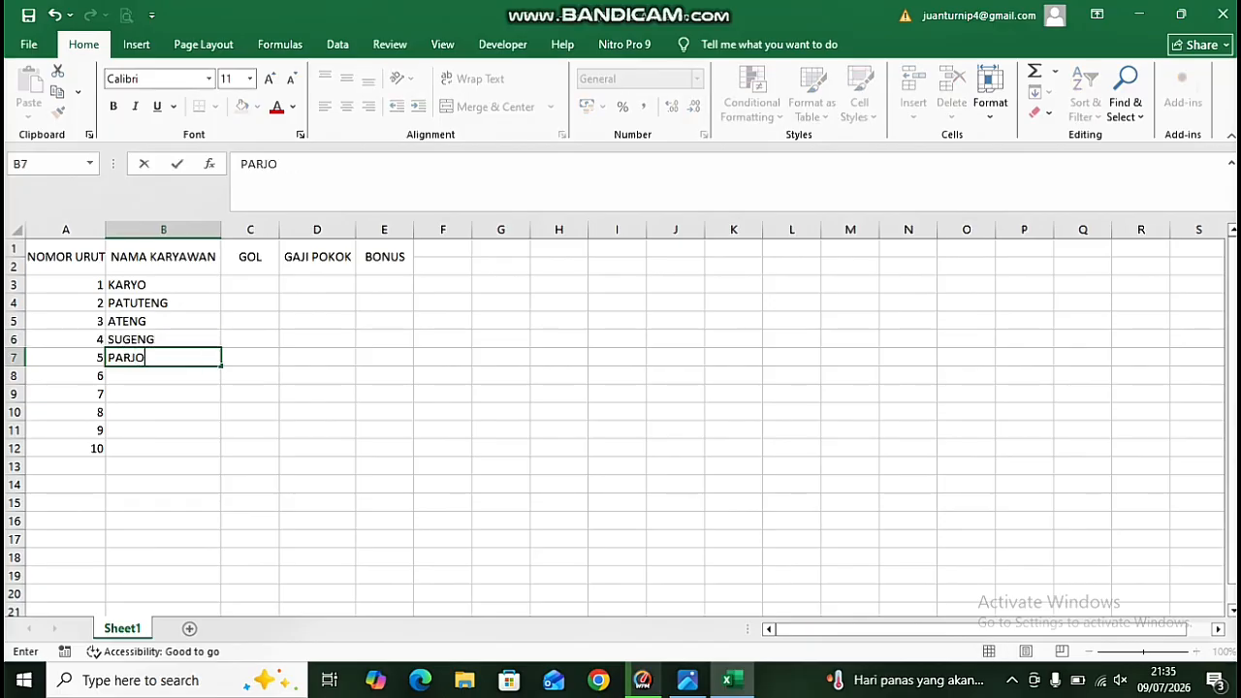
key("Return")
type("PARTO")
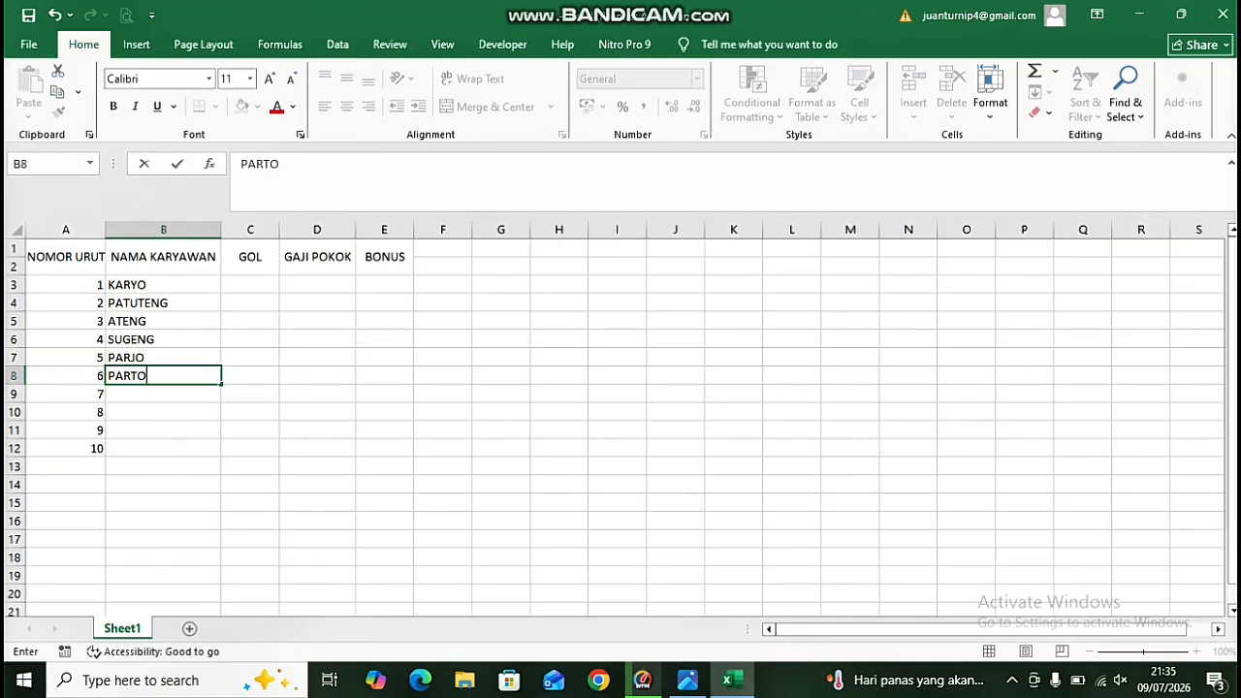
key("Return")
type("TONO")
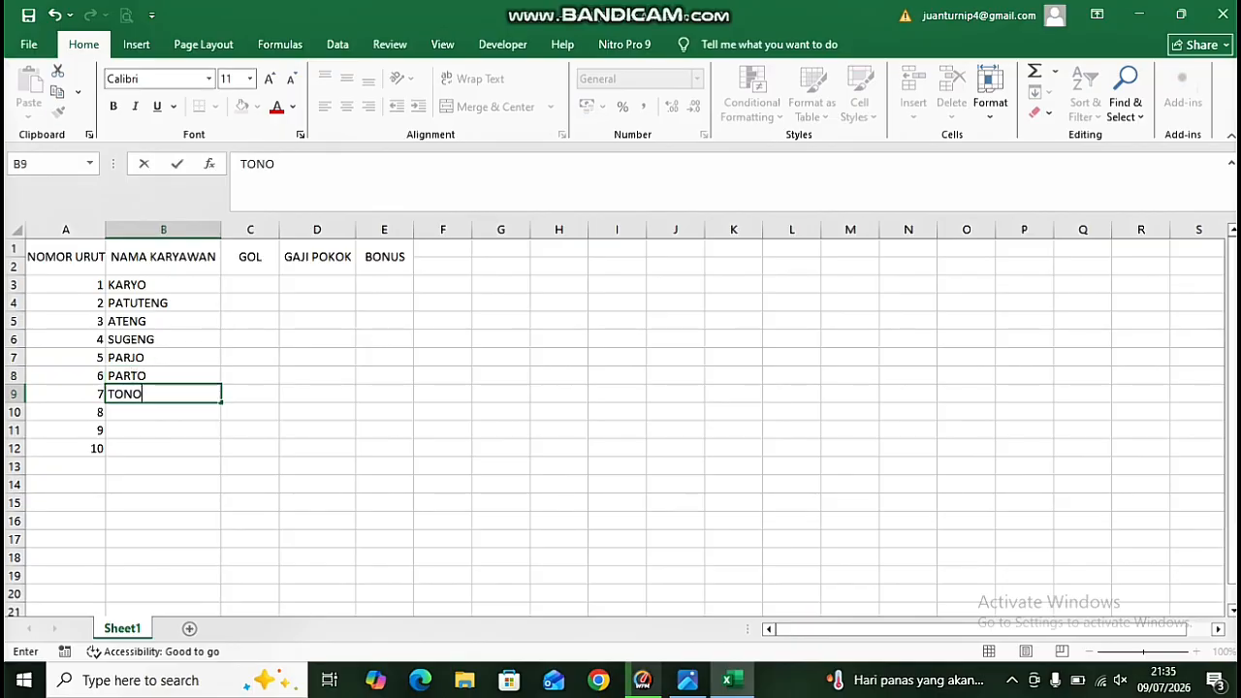
key("Return")
type("INDRO")
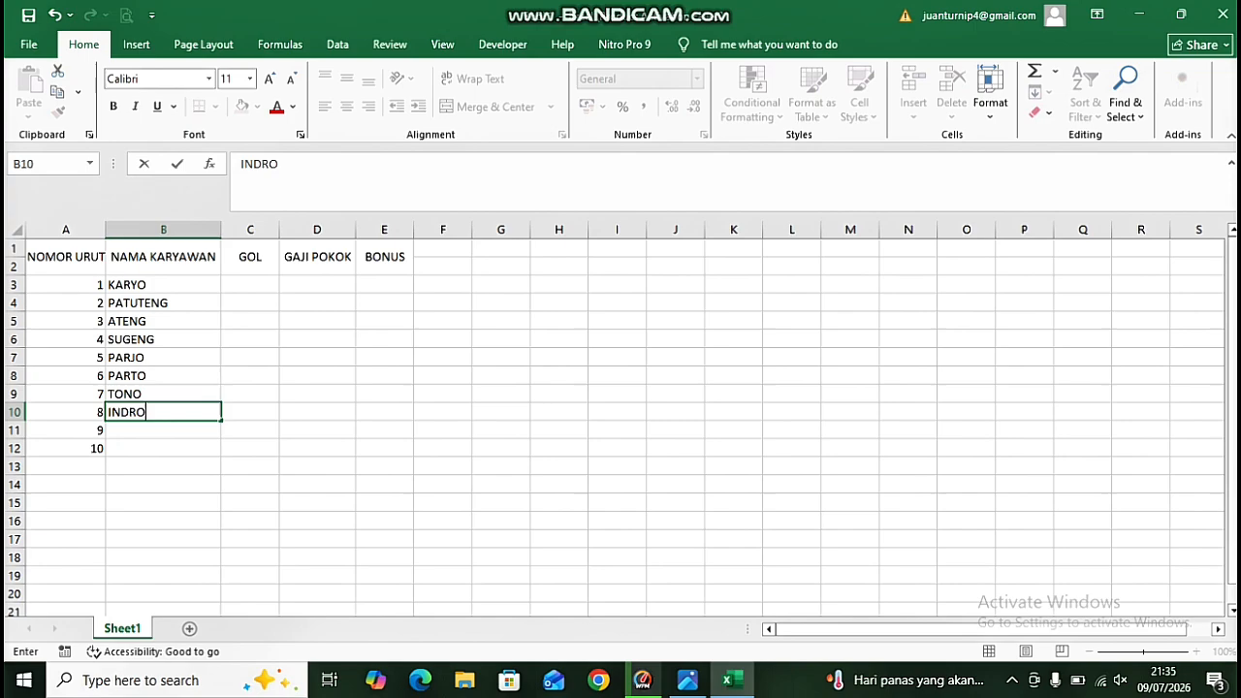
key("Return")
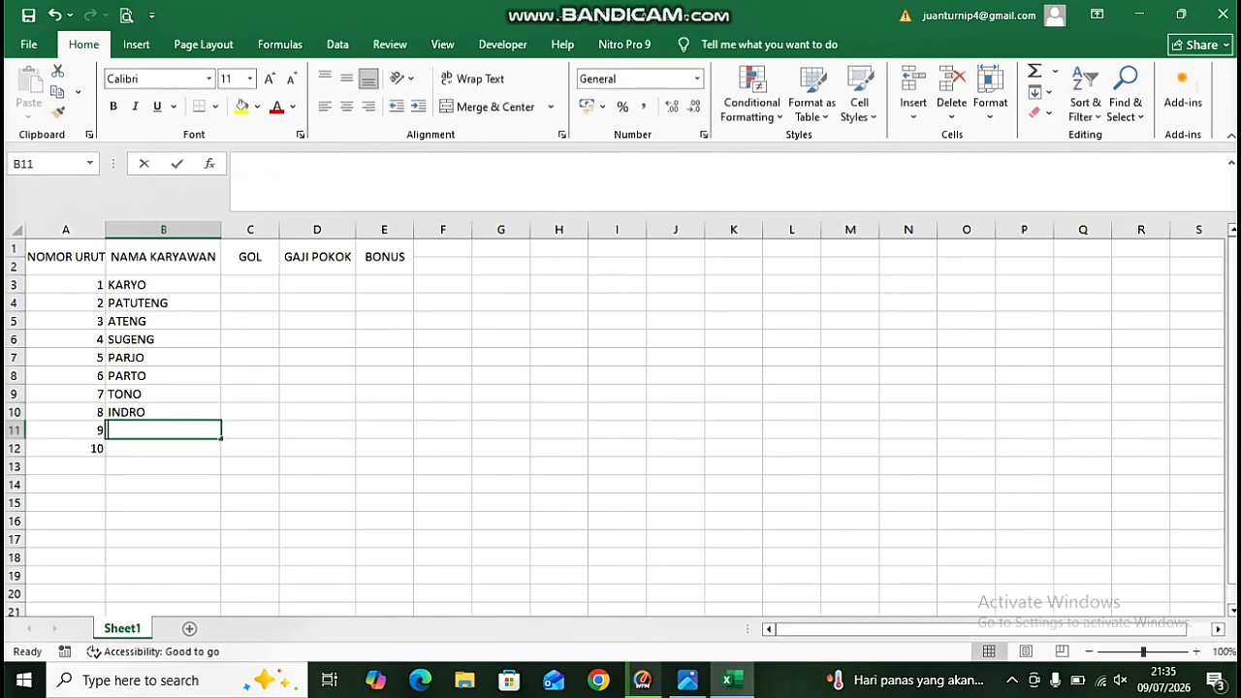
type("DONO")
key("Return")
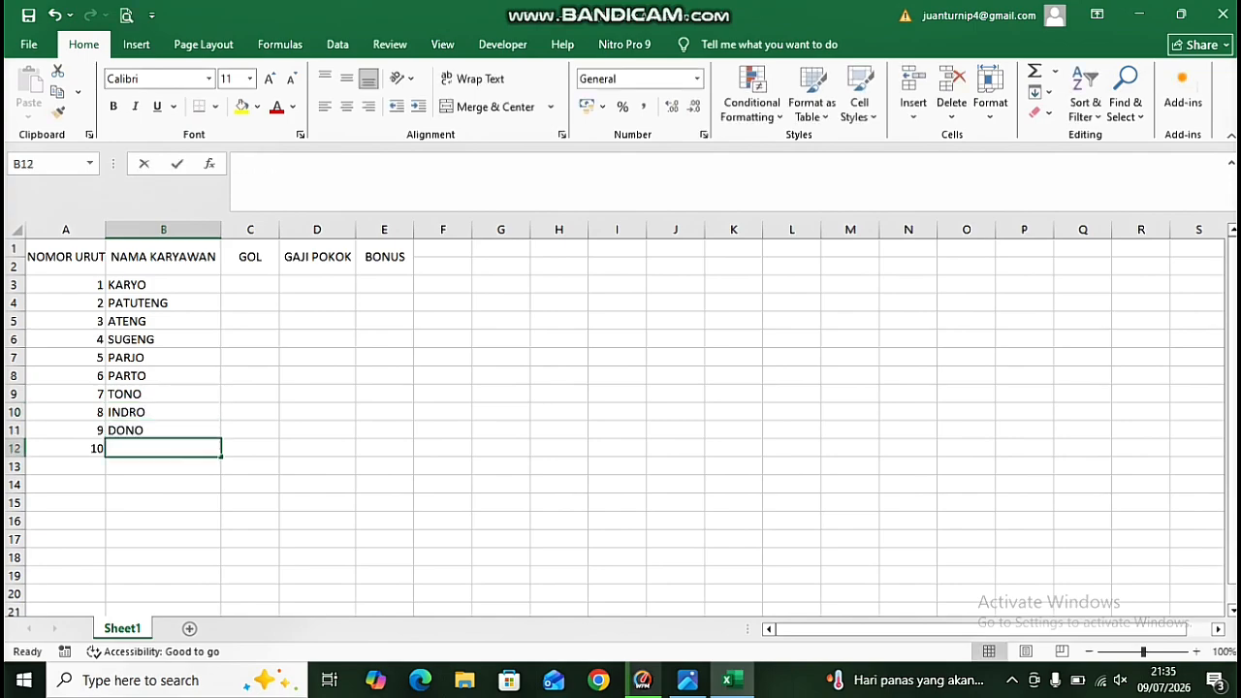
type("SEPHA")
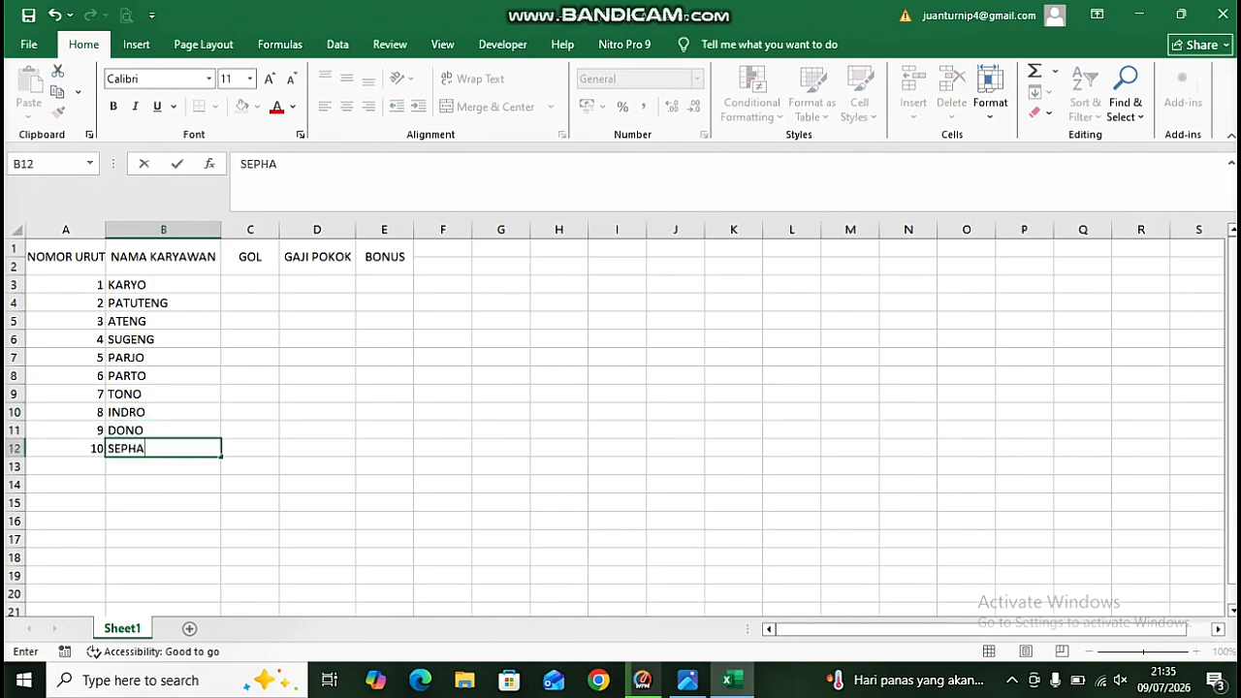
key("BackSpace")
type("IA")
key("Tab")
Enter grades A, C, B, B, A in C3:C7 under GOL.
key("Up")
key("Up")
key("Up")
key("Up")
key("Up")
key("Up")
key("Up")
key("Up")
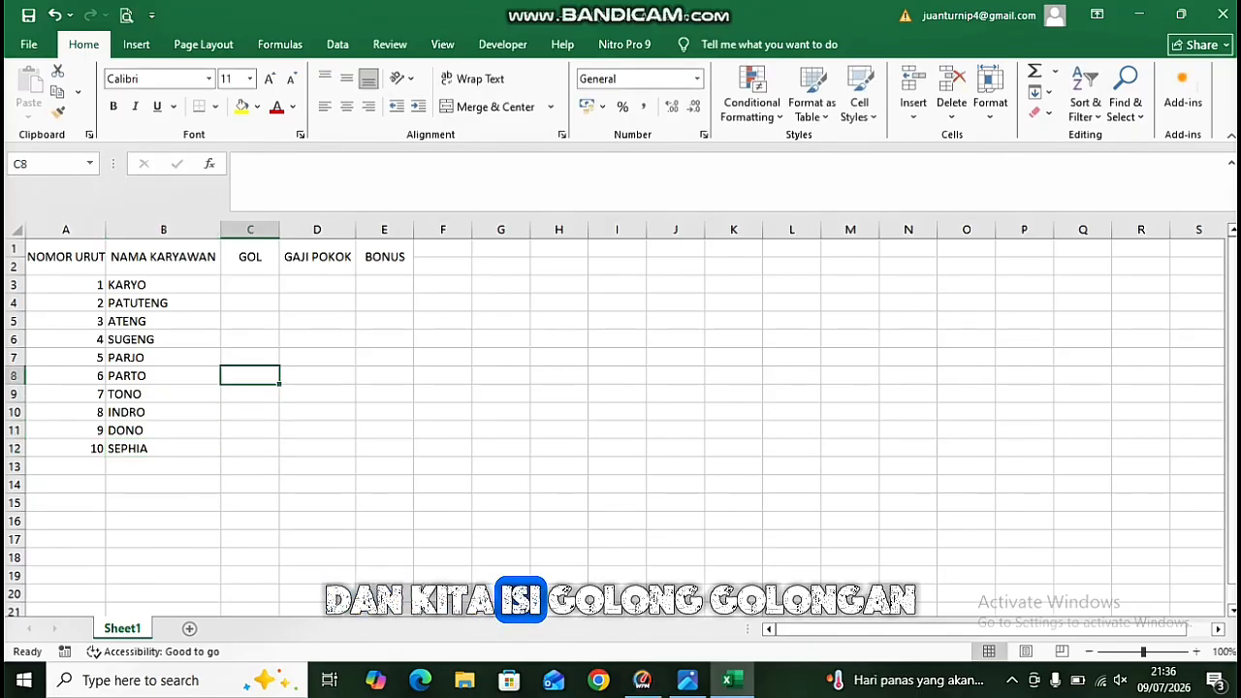
key("Up")
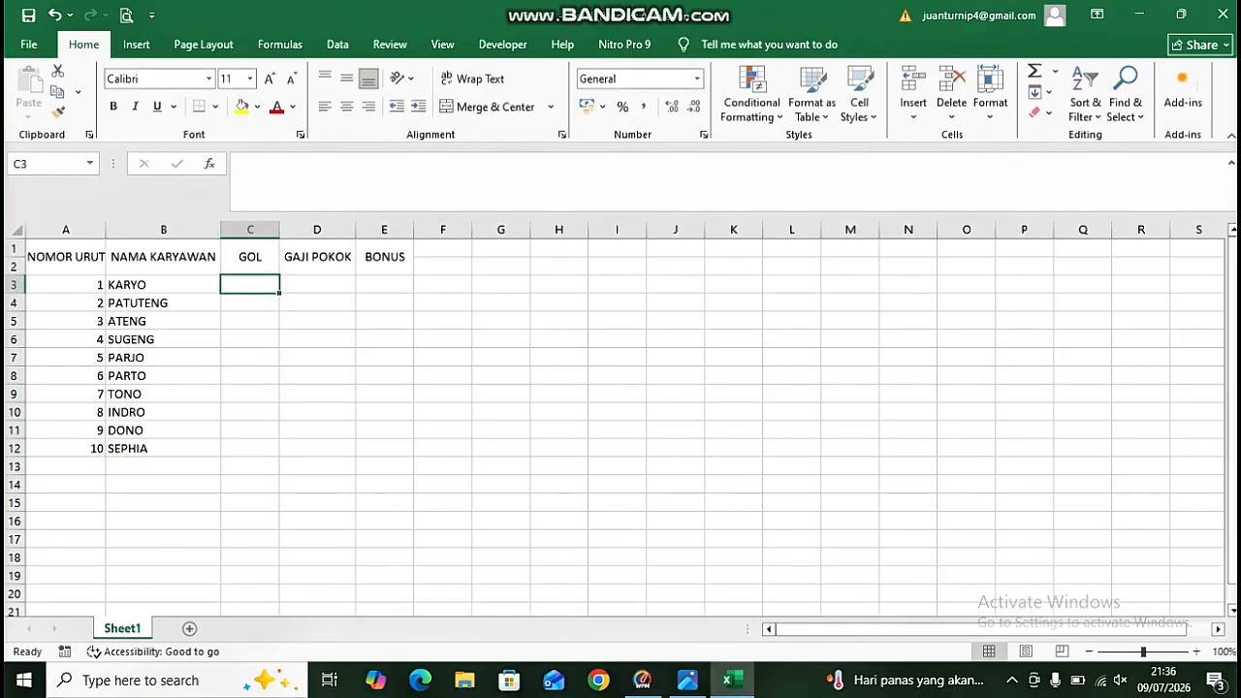
type("A")
key("Return")
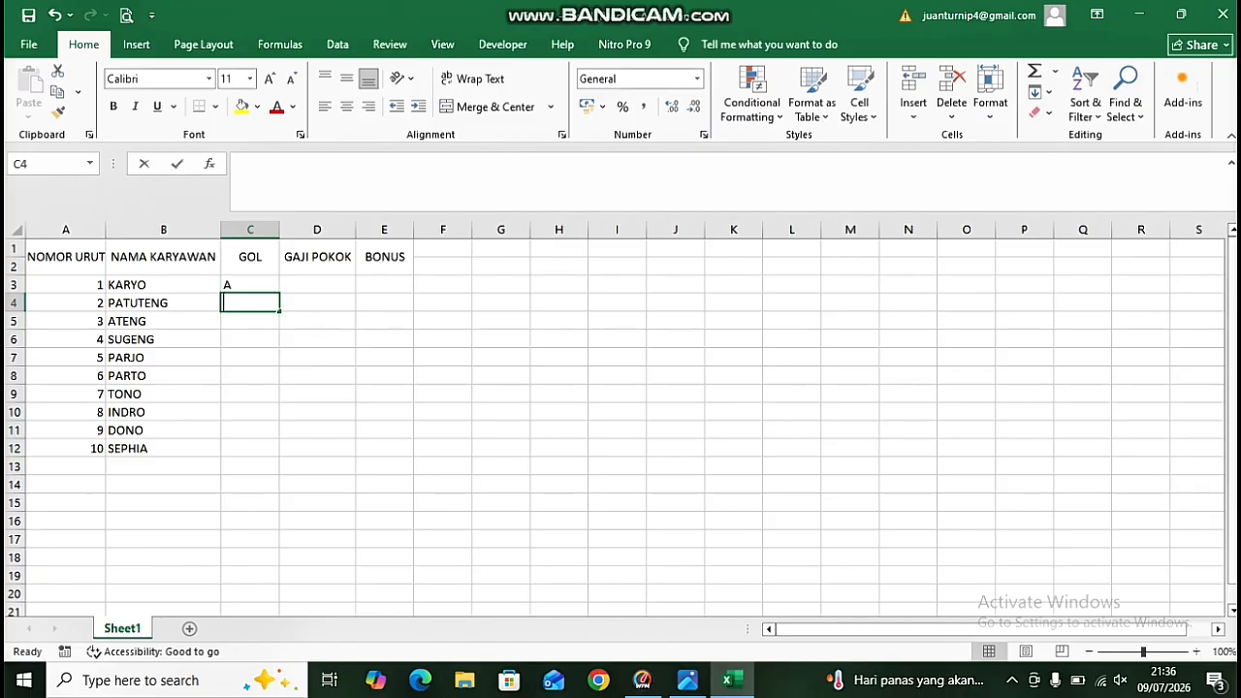
type("C")
key("Return")
type("B")
key("Return")
type("B")
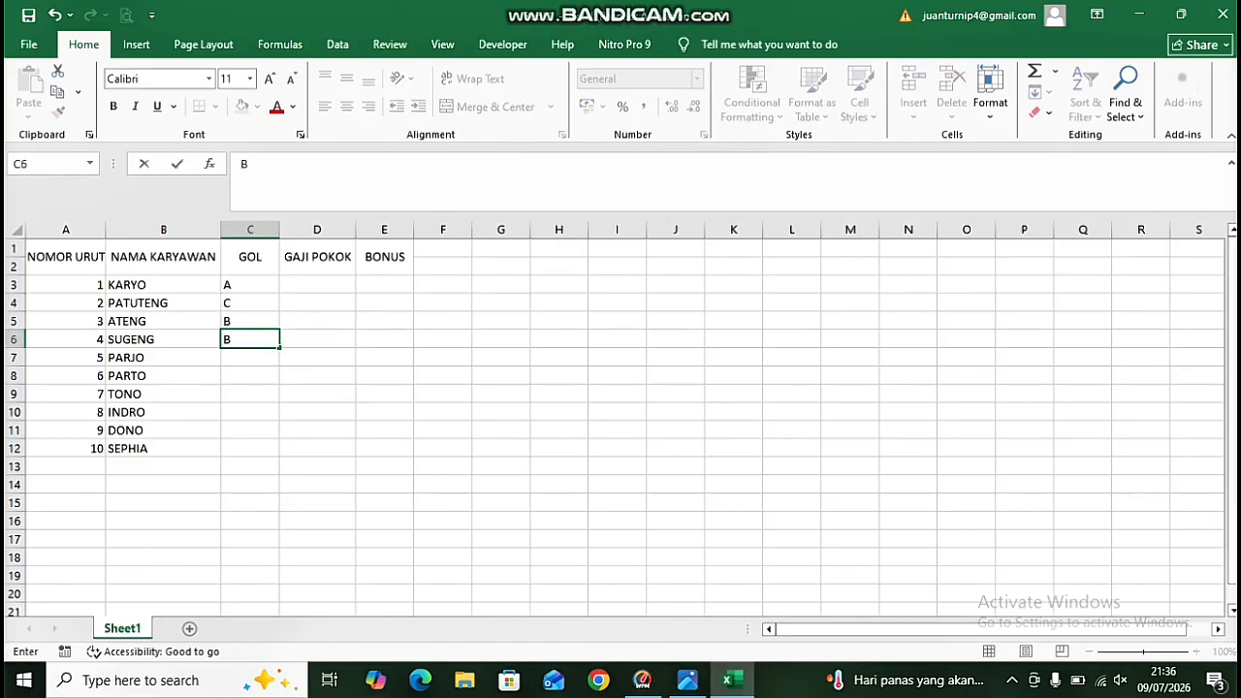
key("Return")
type("A")
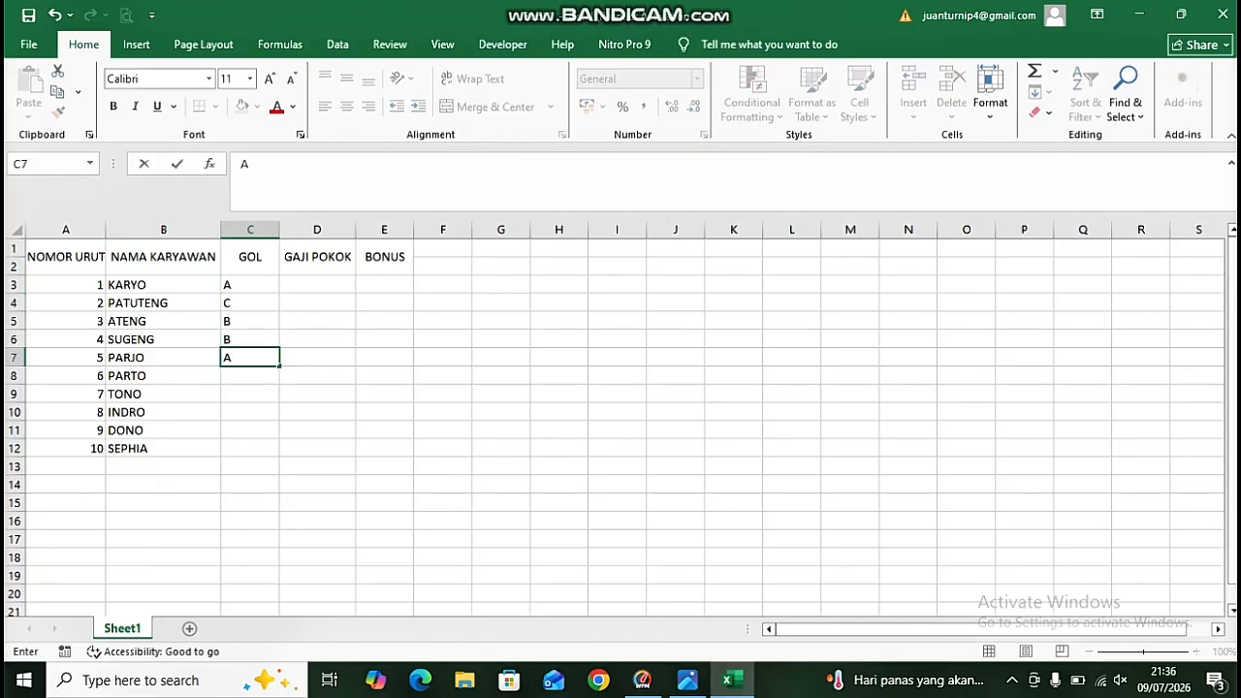
Enter grades C, A, B, C, A in C8:C12 under GOL.
key("Return")
type("C")
key("Return")
type("A")
key("Return")
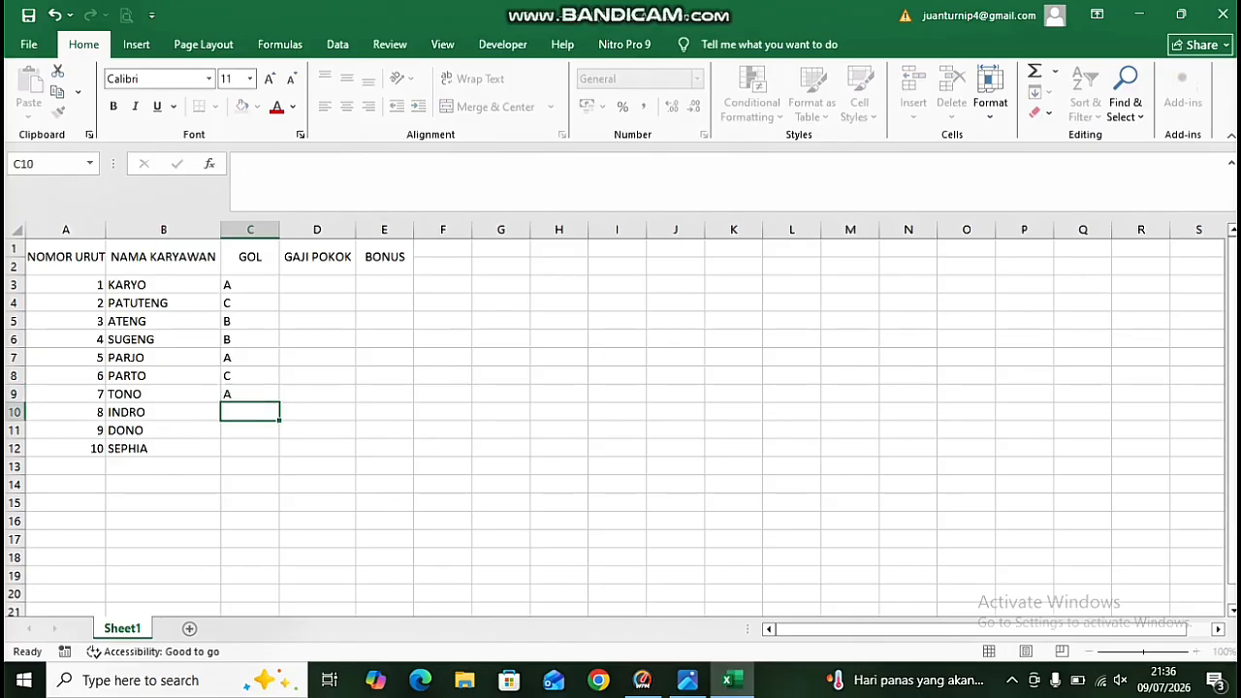
type("B")
key("Return")
type("C")
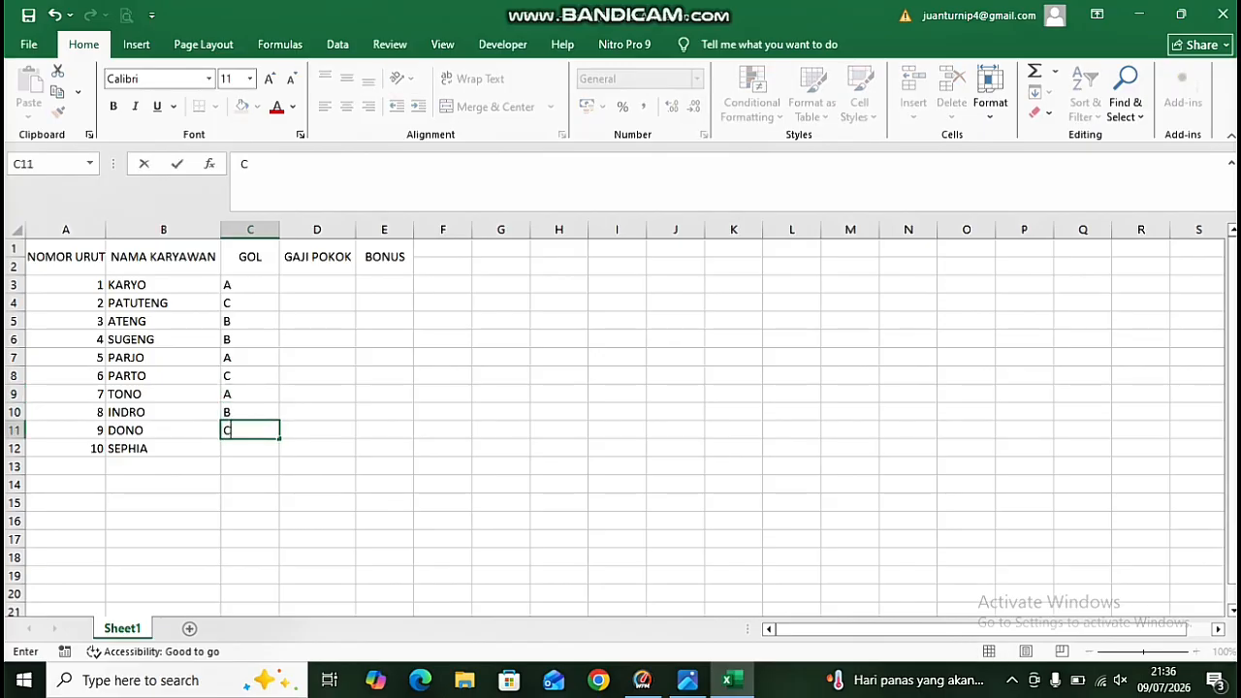
key("Return")
type("A")
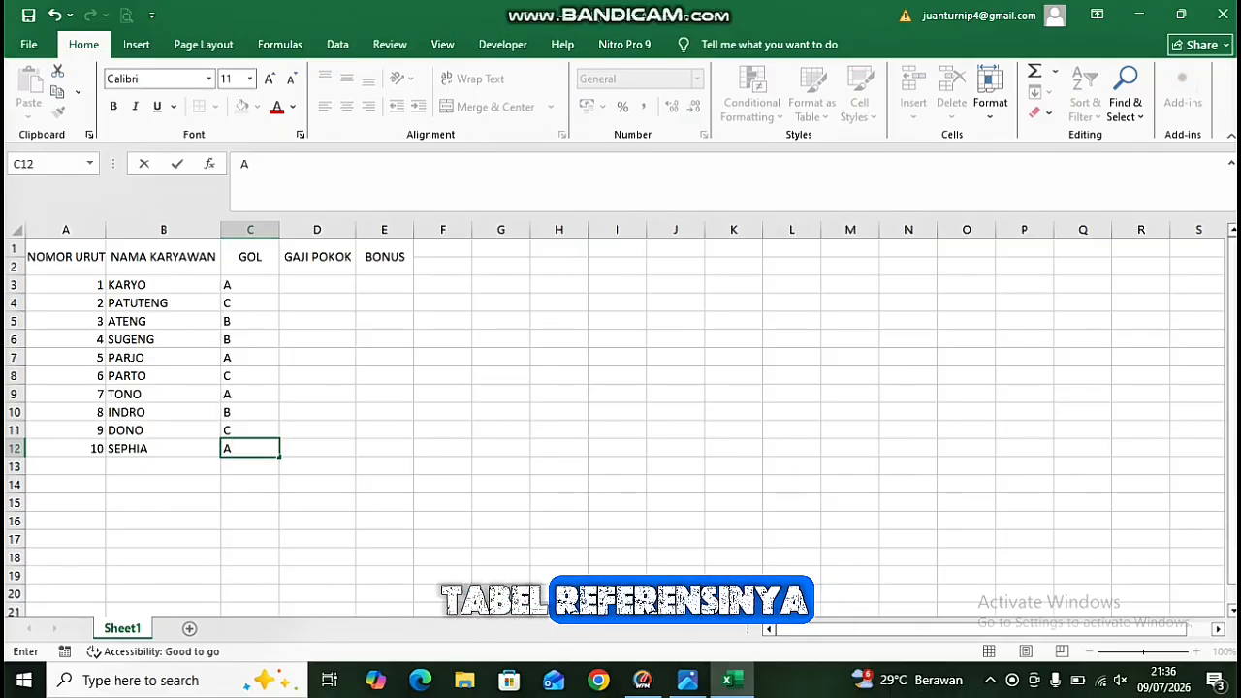
Label the first reference table TABEL 1 in A15 and enter headers GOL, GAJI, BONUS in A16:C16.
left_click(66, 502)
type("TA")
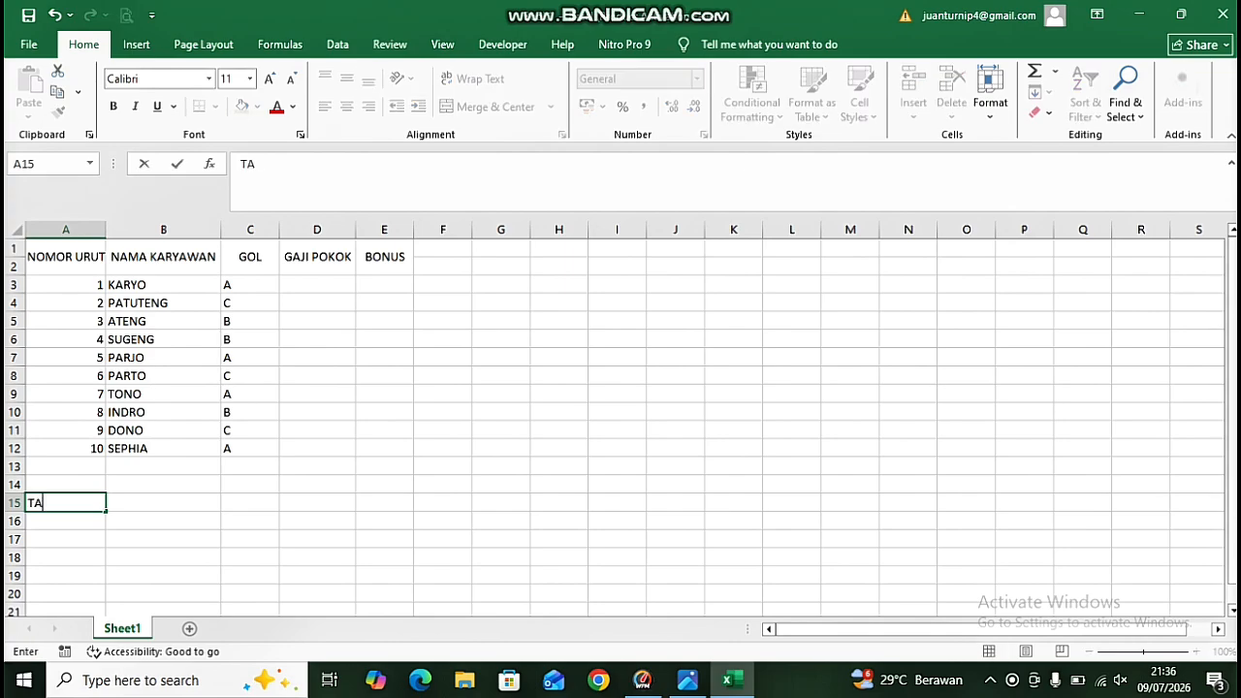
type("BEL")
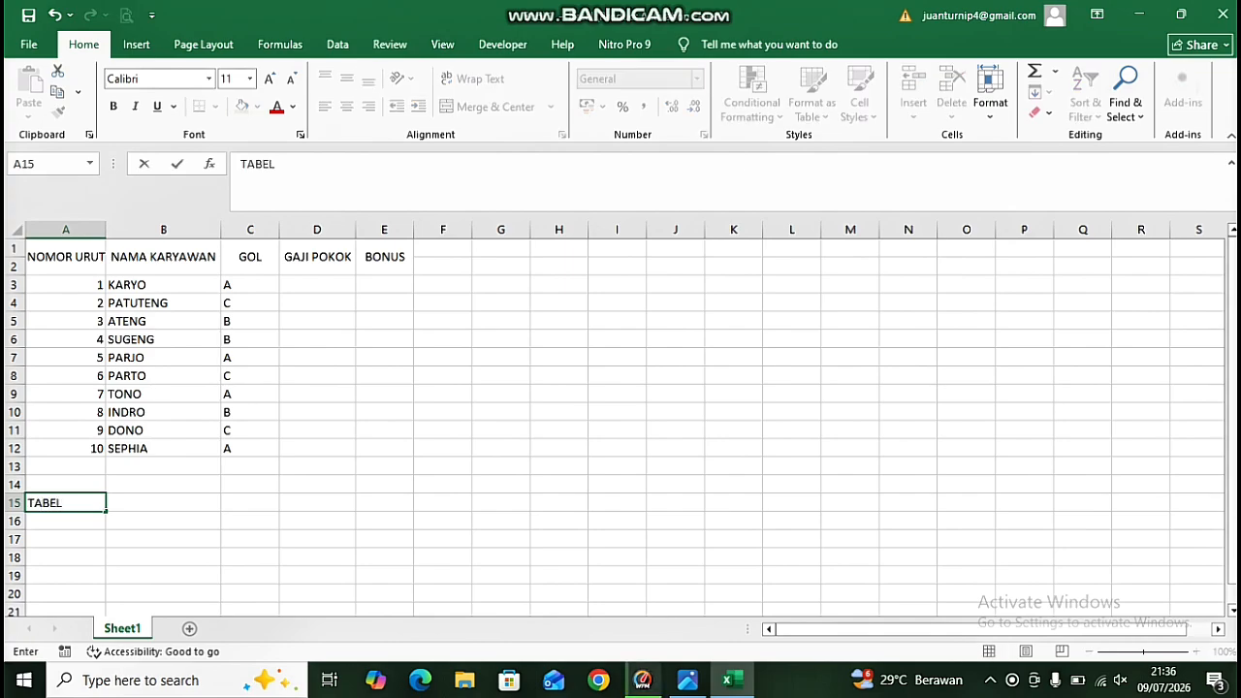
type(" 1")
key("Return")
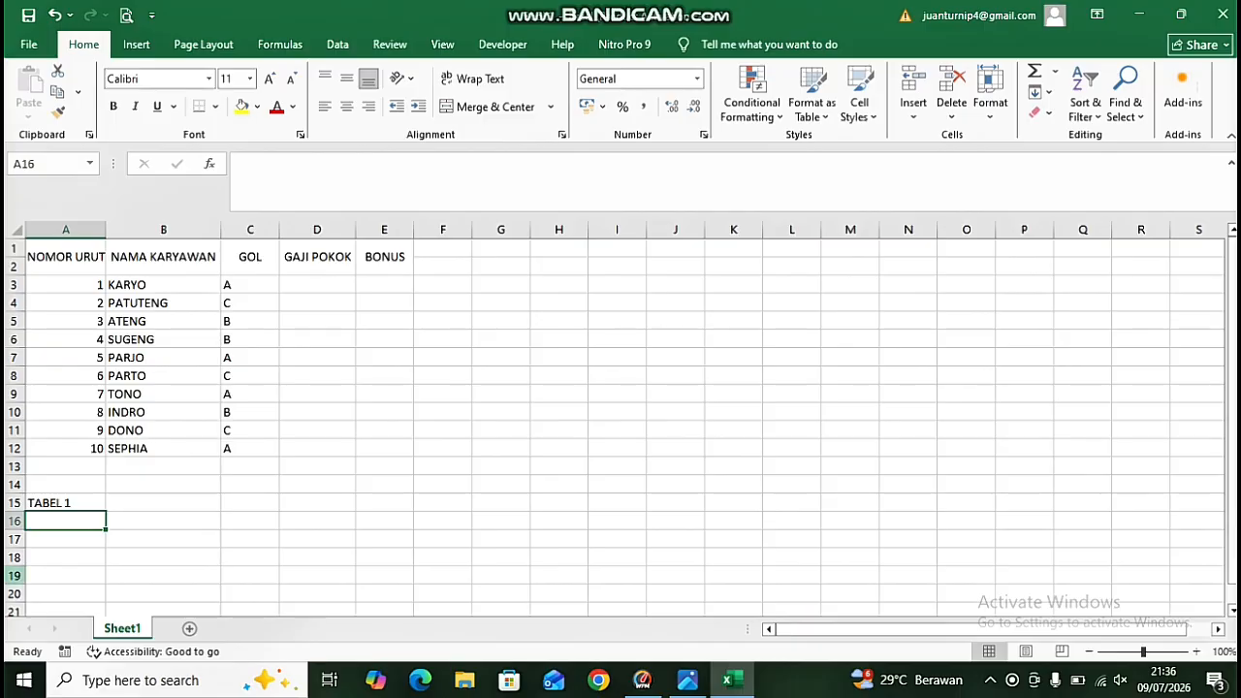
type("GOL")
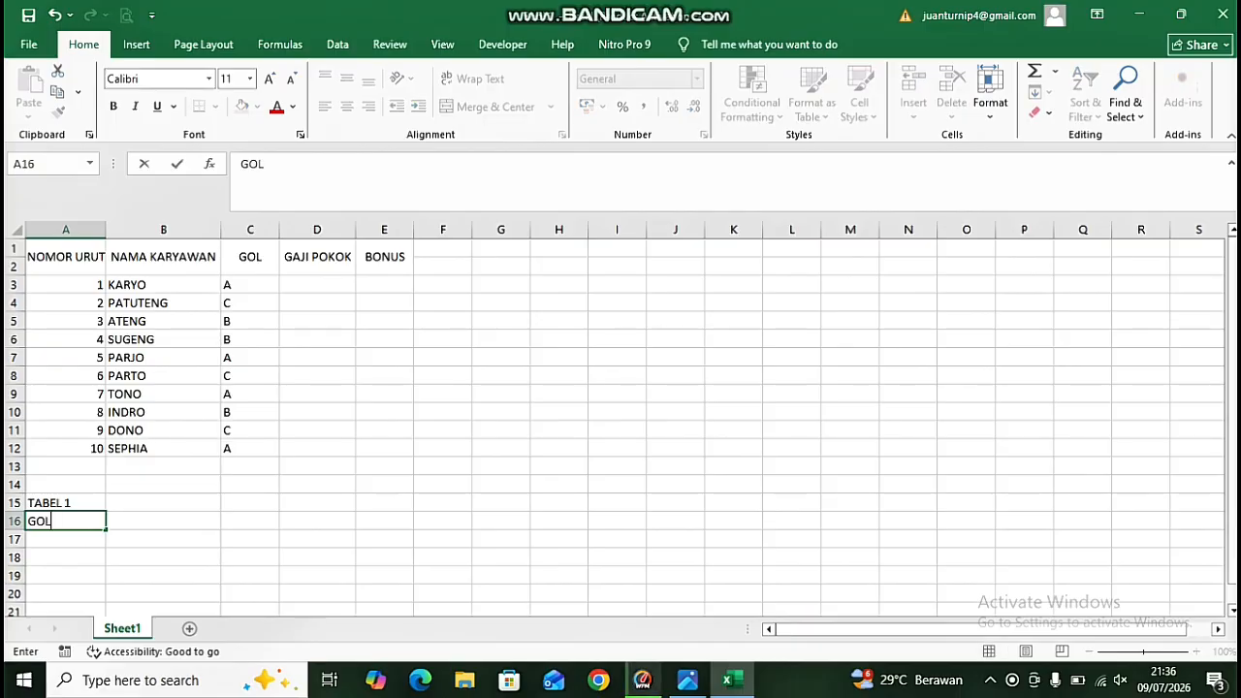
key("Tab")
type("GAJI")
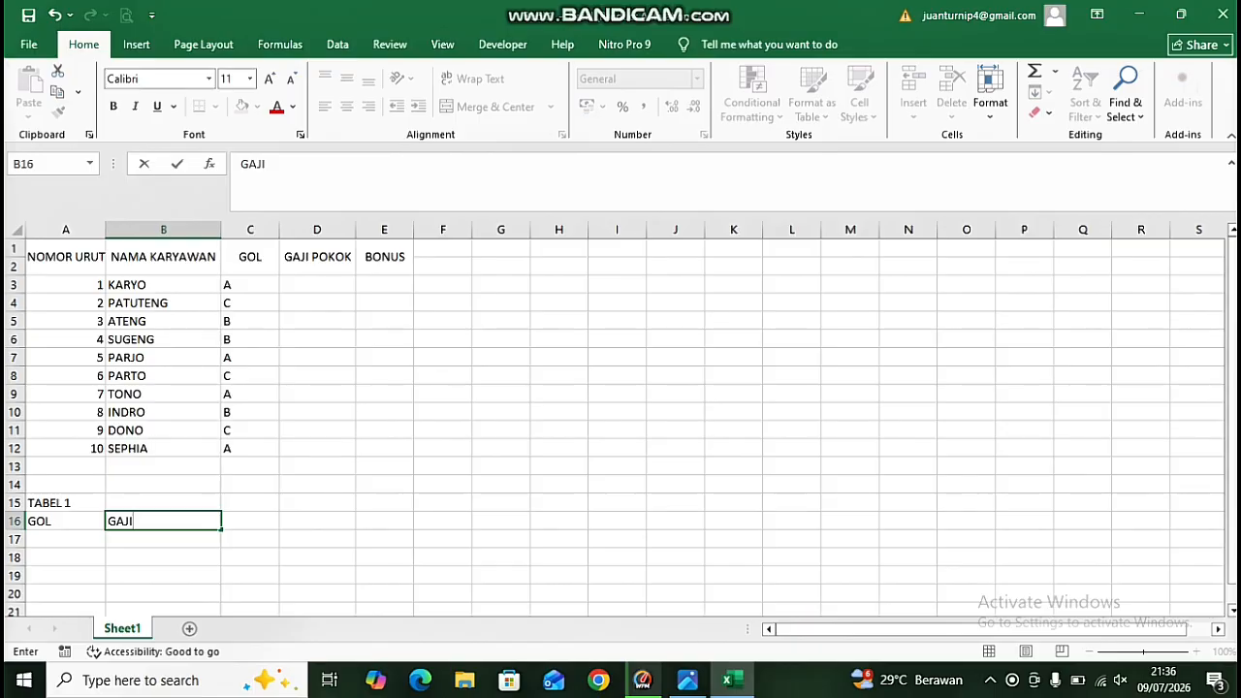
key("Tab")
type("BO")
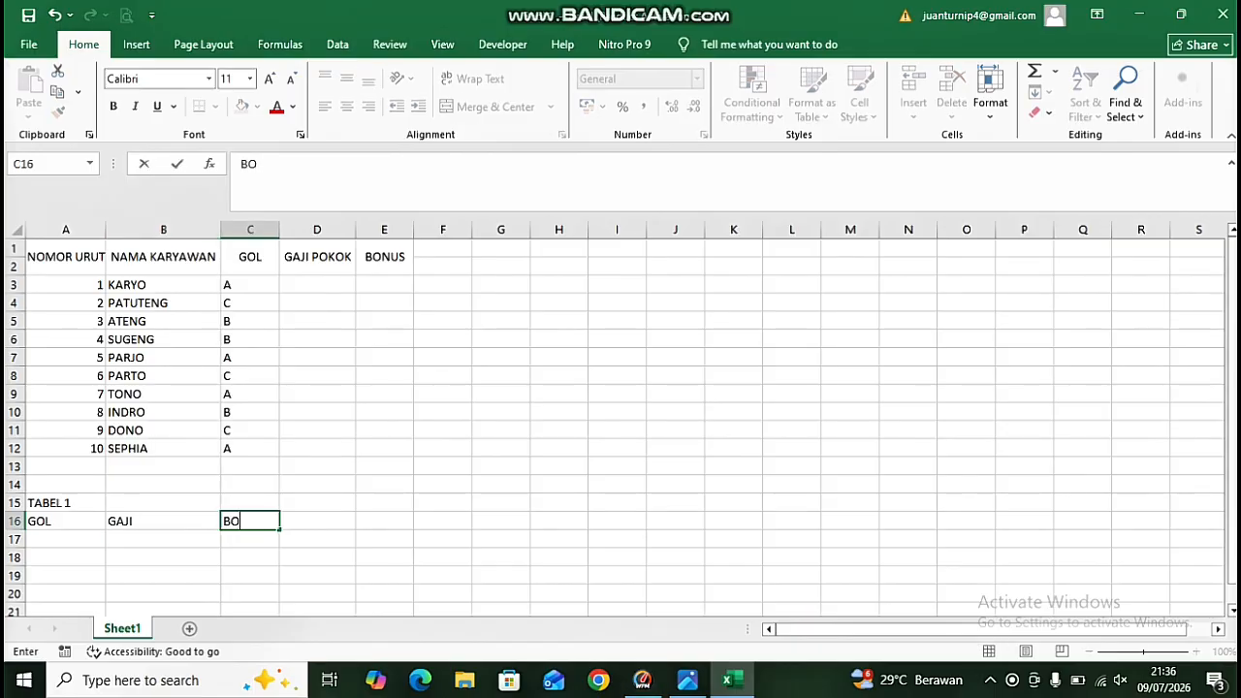
type("NUS")
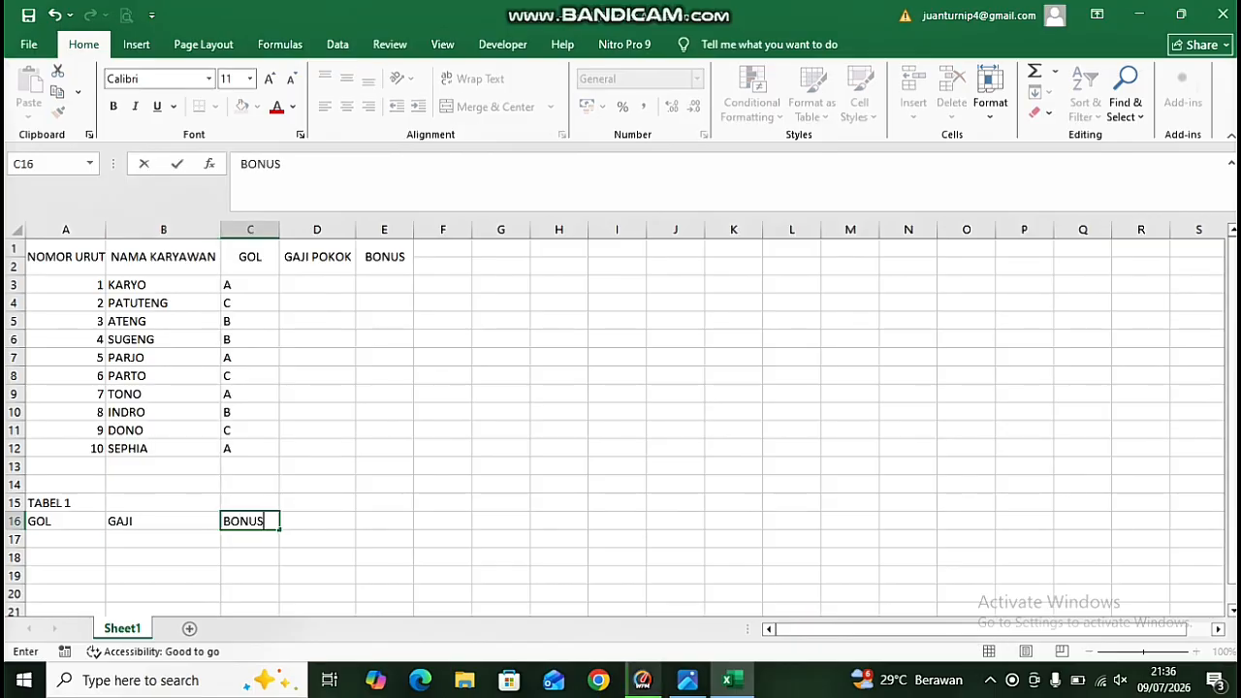
key("Return")
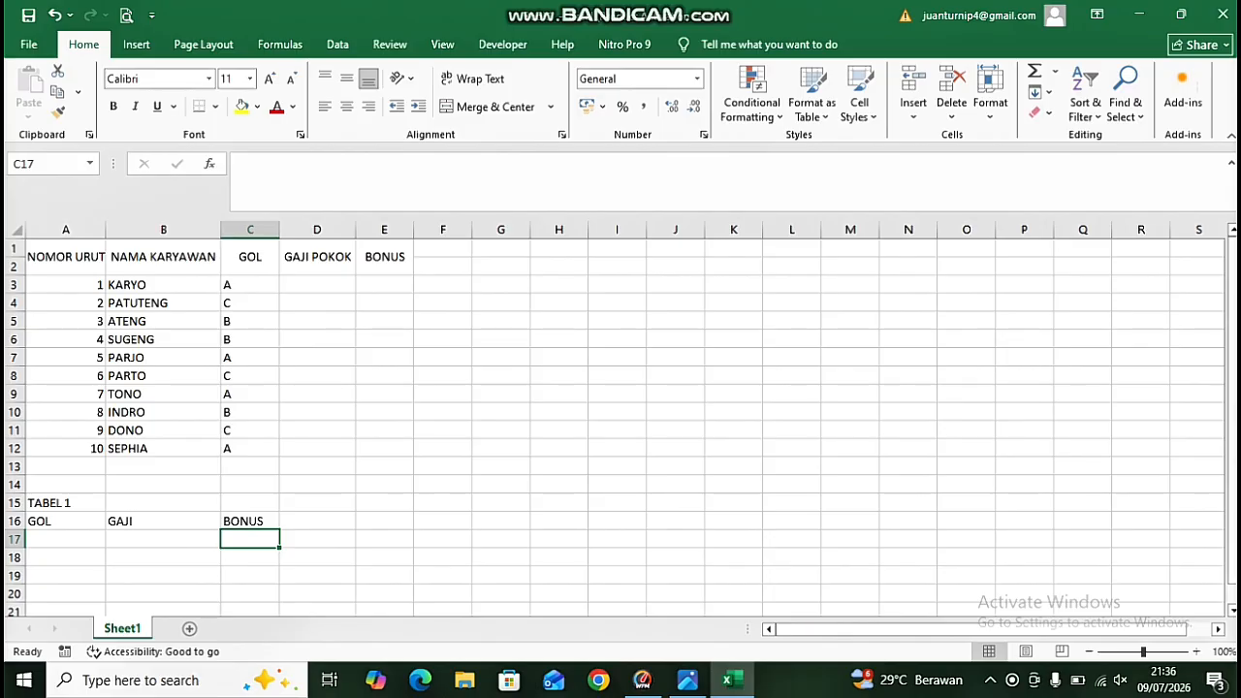
Enter grades A, B, C in A17:A19 of TABEL 1.
key("Left")
key("Left")
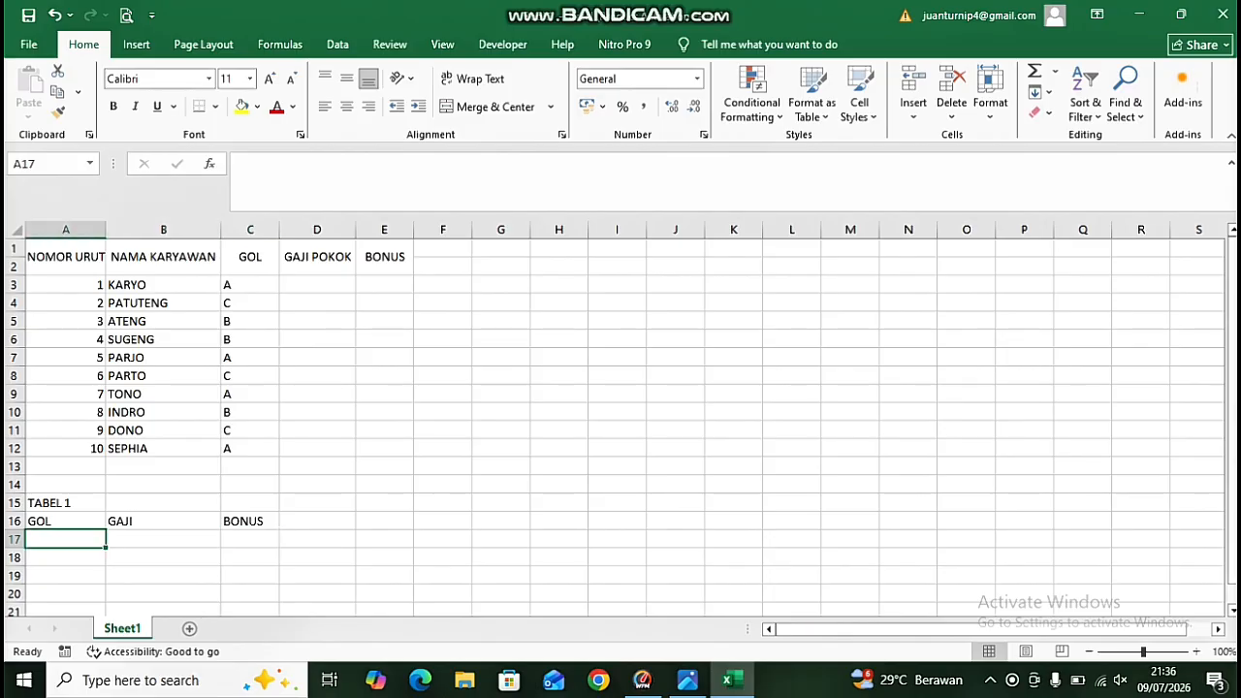
type("A")
key("Return")
type("B")
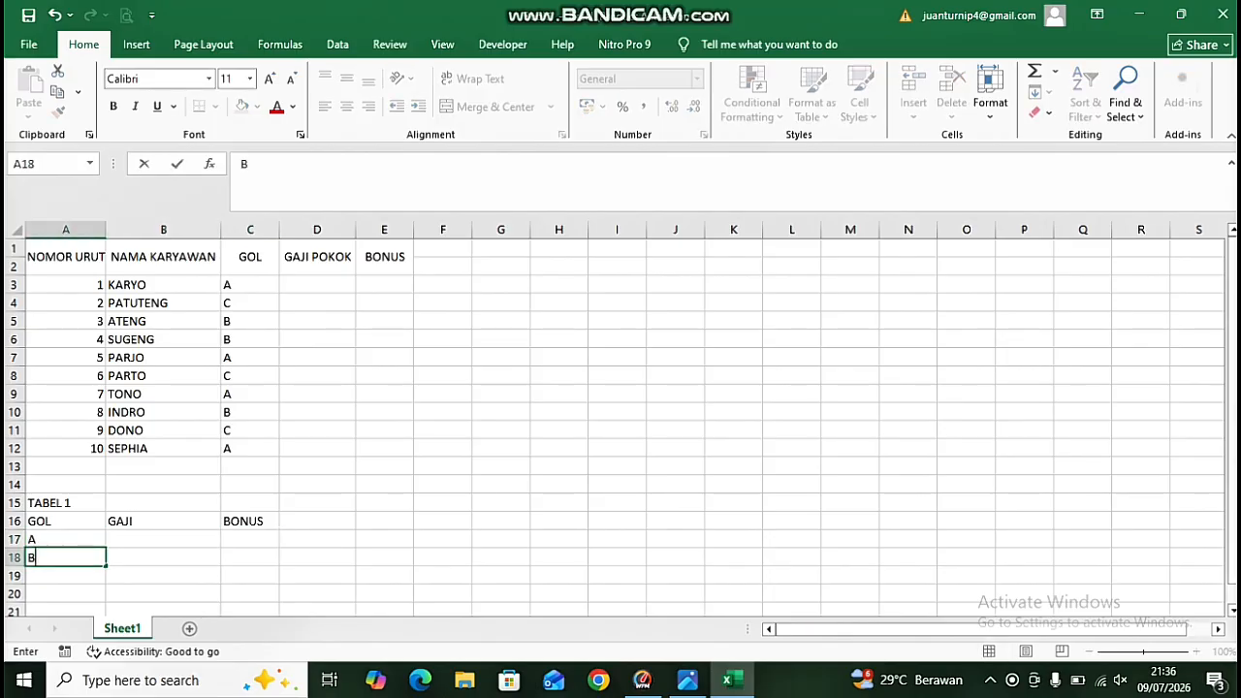
key("Return")
type("X")
key("BackSpace")
type("C")
key("Tab")
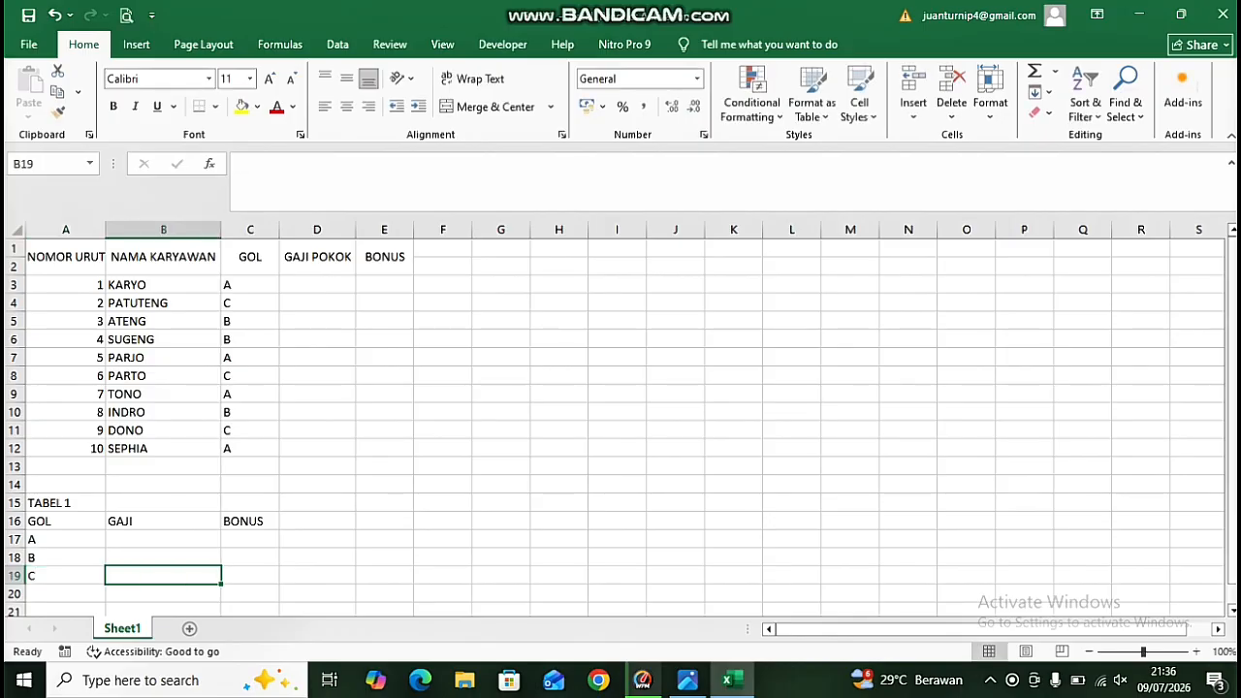
Enter salaries 450000, 650000, 900000 in B17:B19 under GAJI.
key("Up")
key("Up")
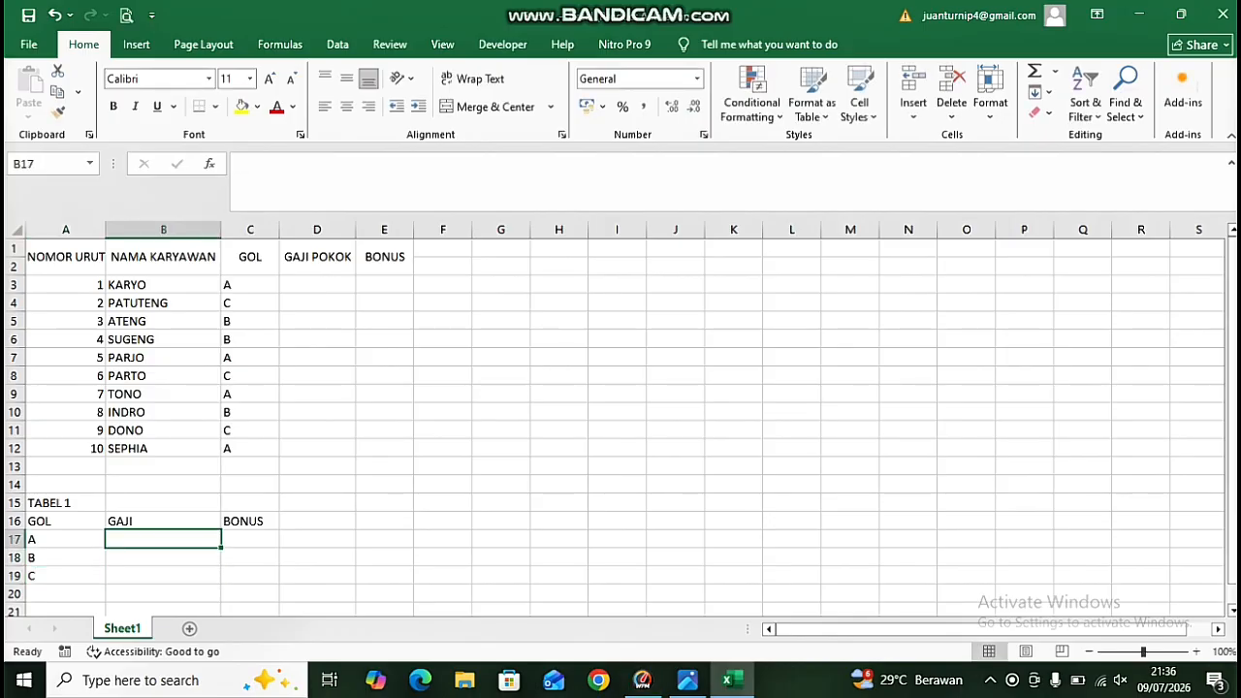
key("F2")
type("45000")
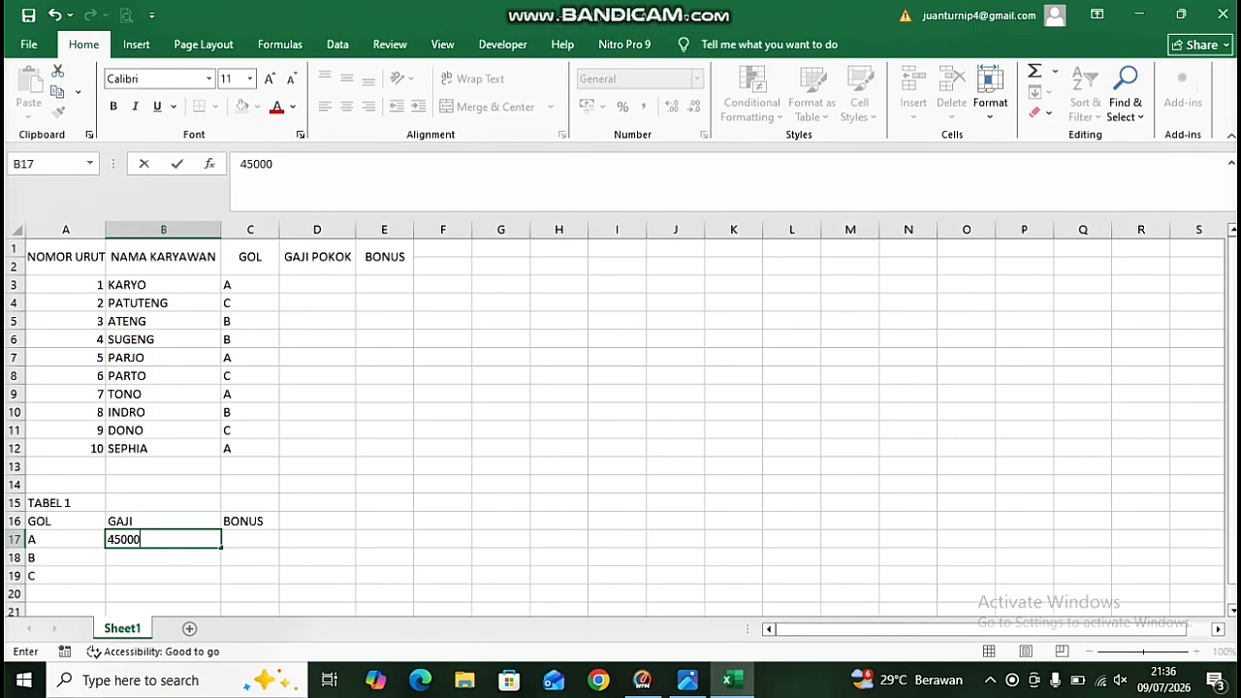
type("0")
key("Return")
type("65000")
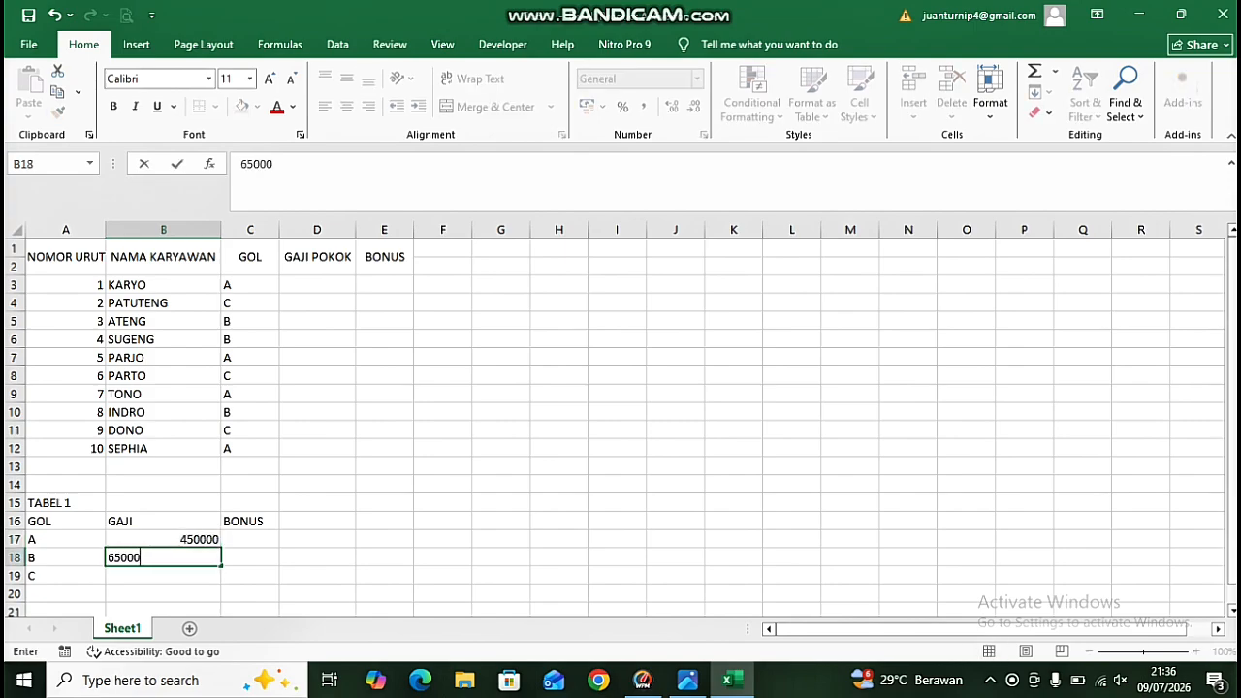
type("0")
key("Return")
type("90")
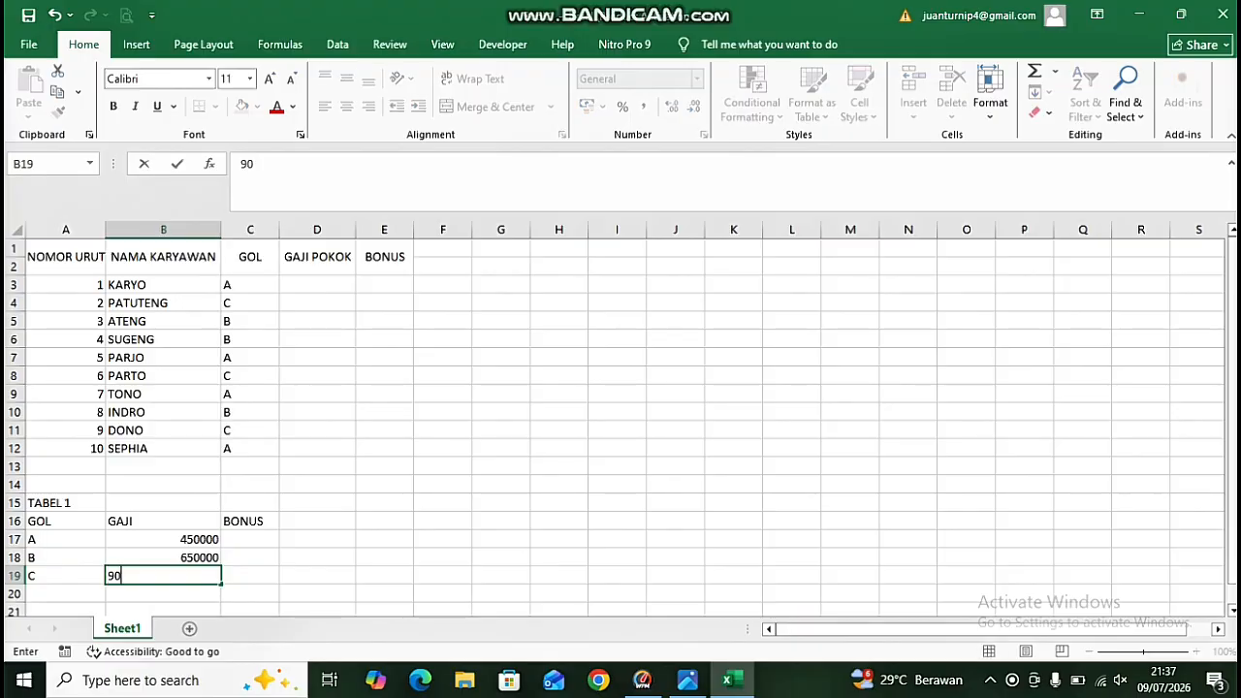
type("0000")
Enter bonuses 50000, 75000, 90000 in C17:C19 under BONUS.
key("Right")
key("Up")
key("Up")
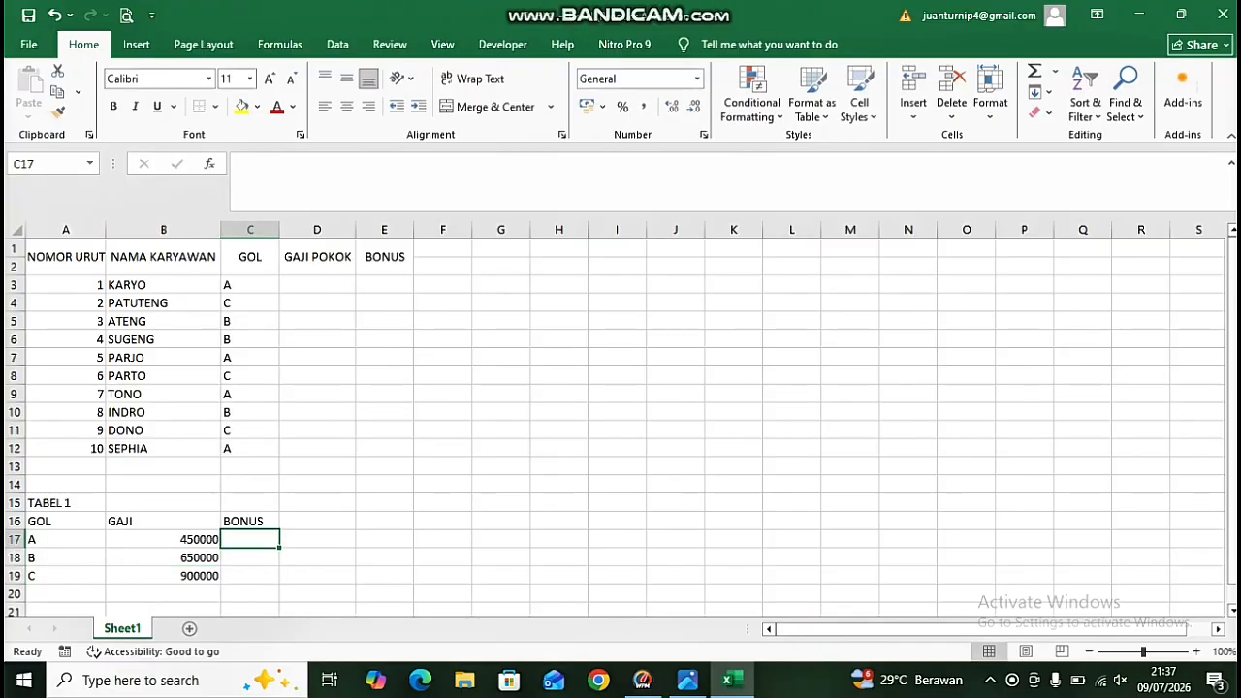
type("50")
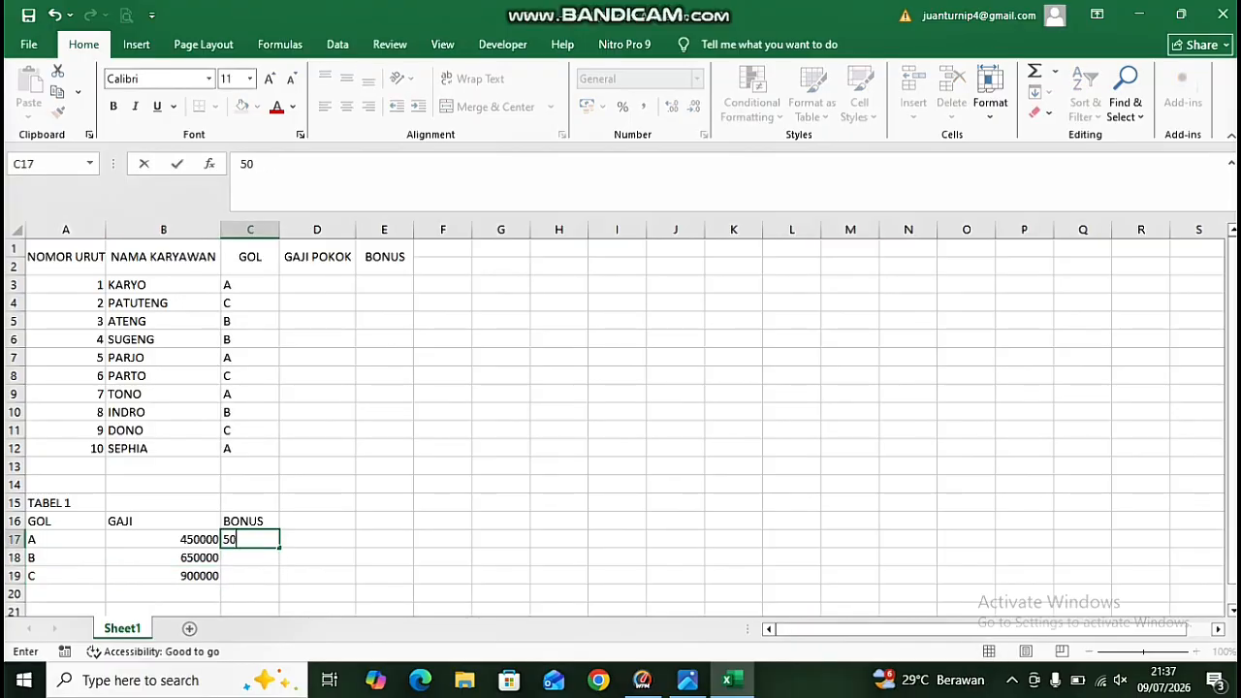
type("000")
key("Return")
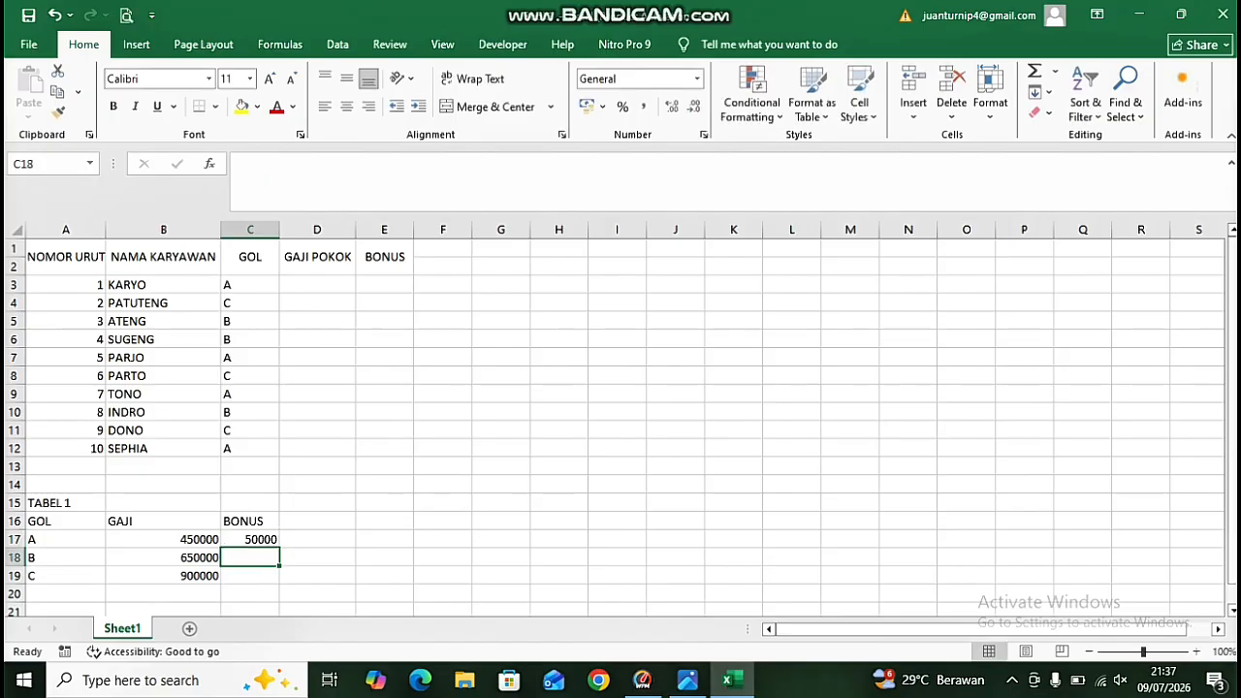
type("75000")
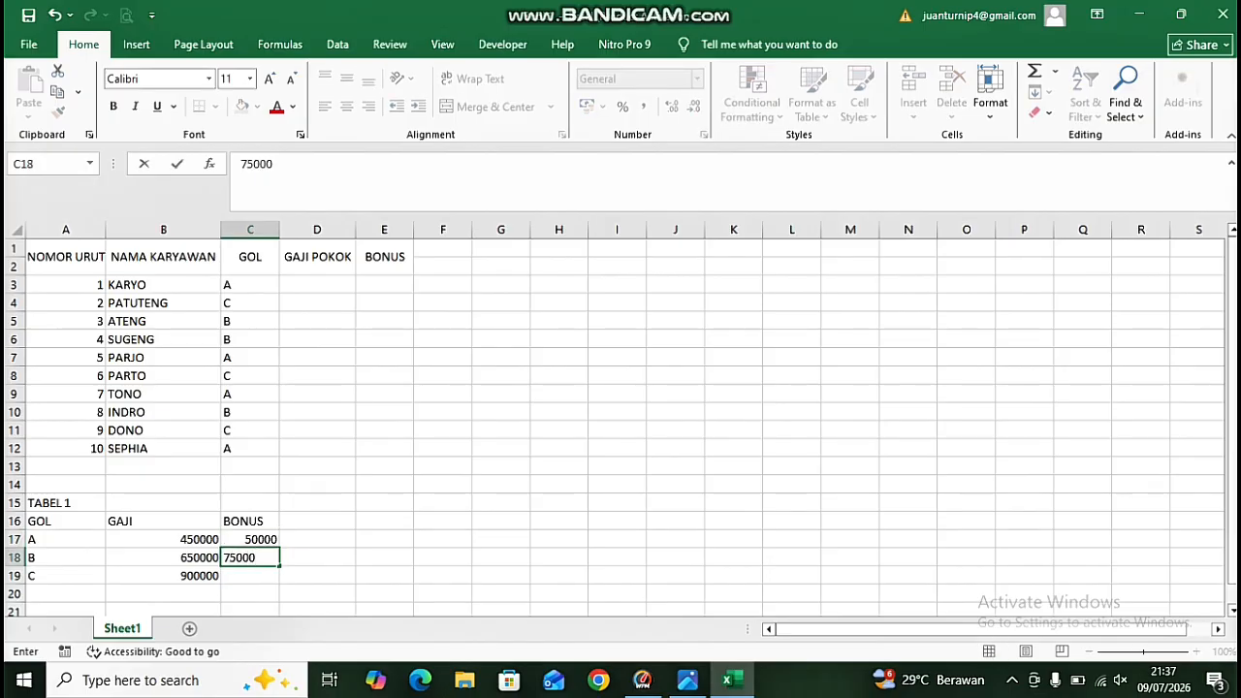
key("Return")
type("90000")
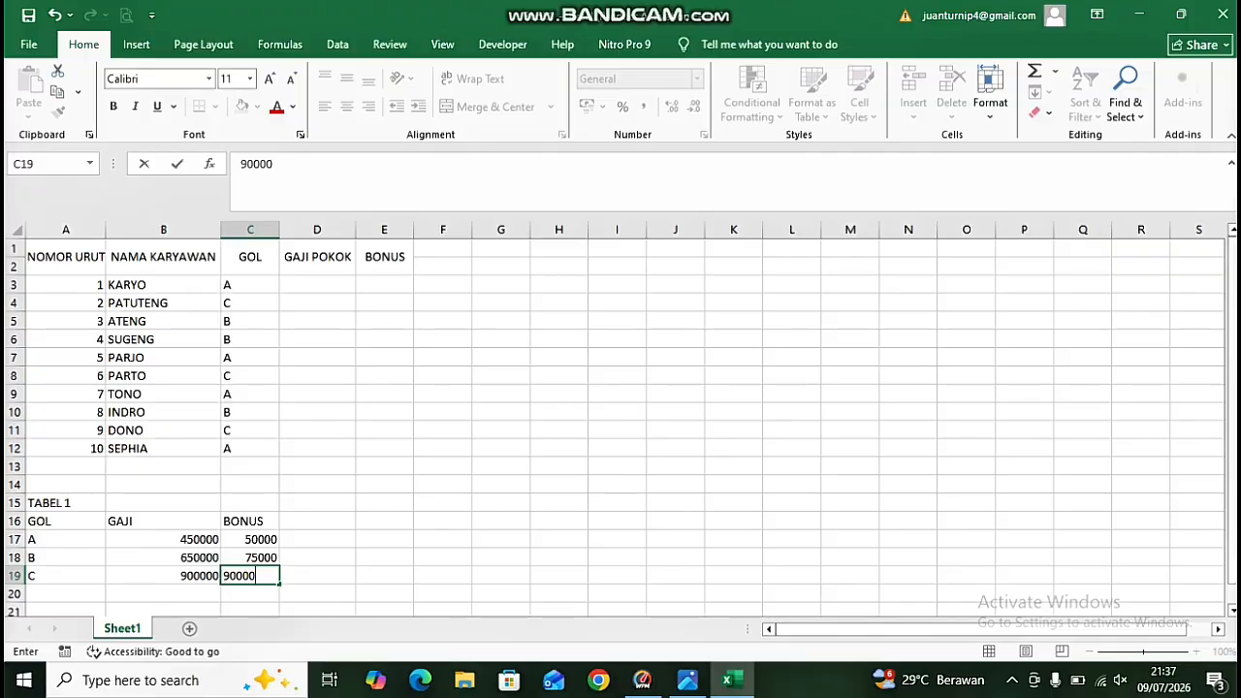
Label the second reference table TABEL 2 in E15.
key("Right")
key("Right")
key("Up")
key("Up")
key("Up")
key("Up")
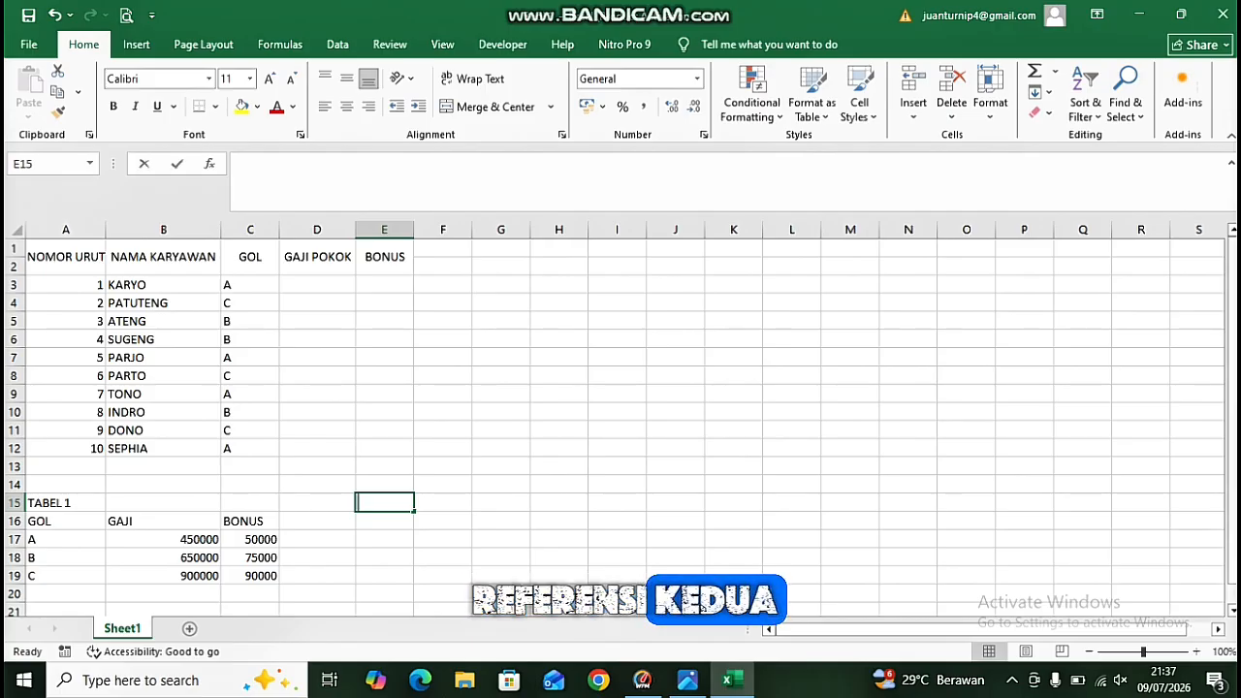
type("TABEL 2")
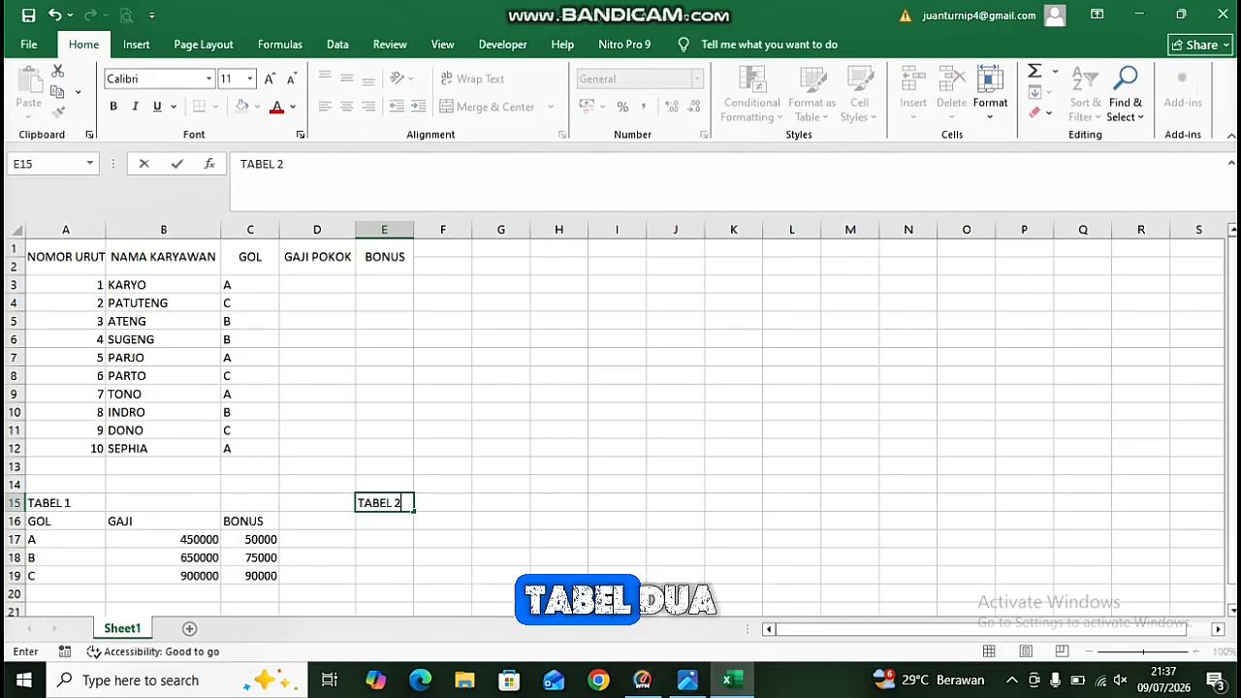
key("Return")
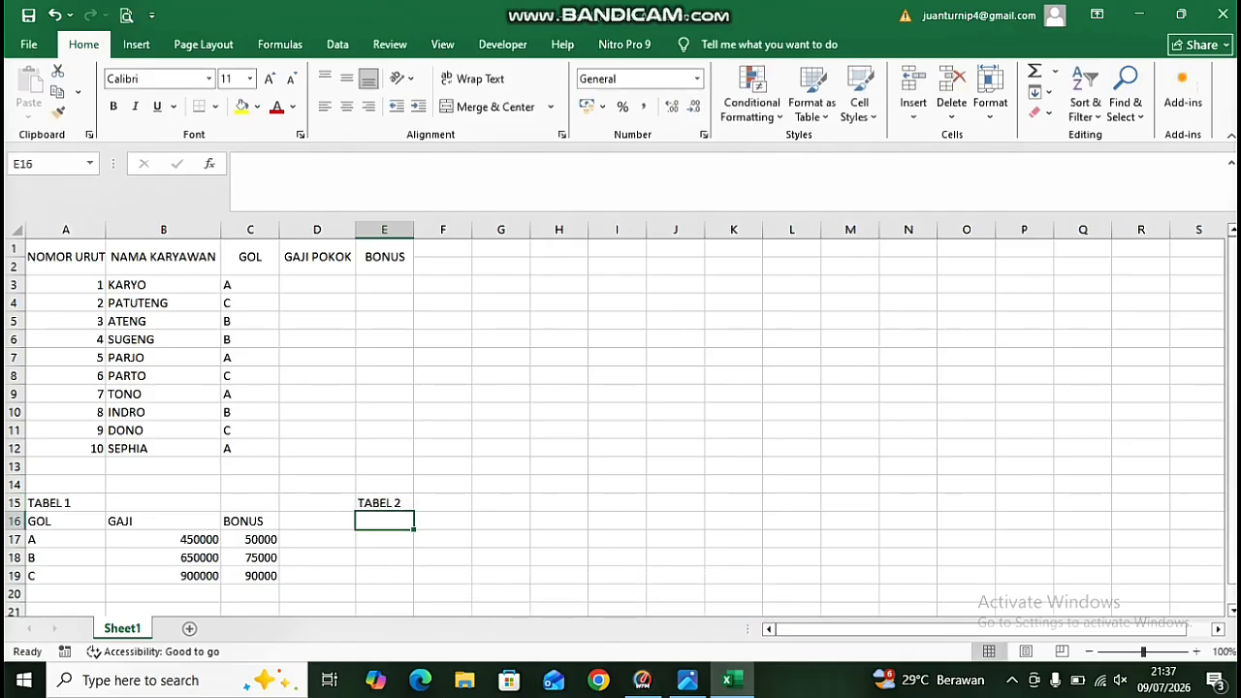
Enter row headers GOL, GAJI, BONUS down E16:E18 for TABEL 2.
type("GOL")
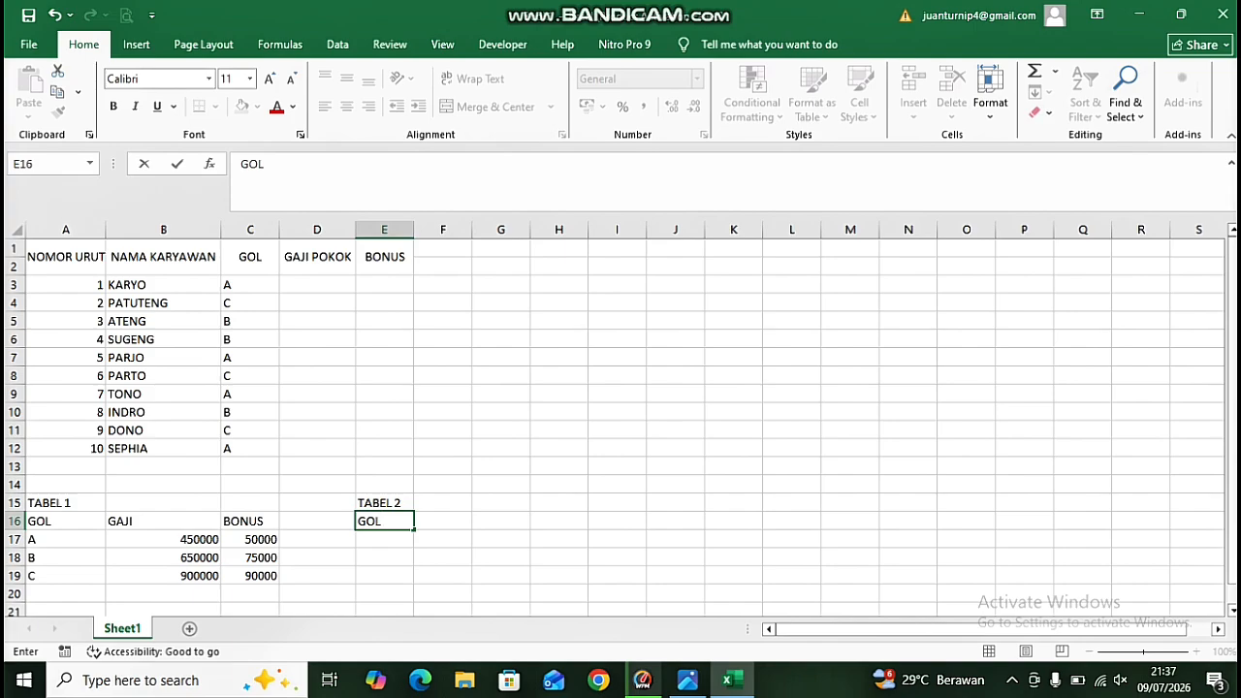
key("Return")
type("GAJI")
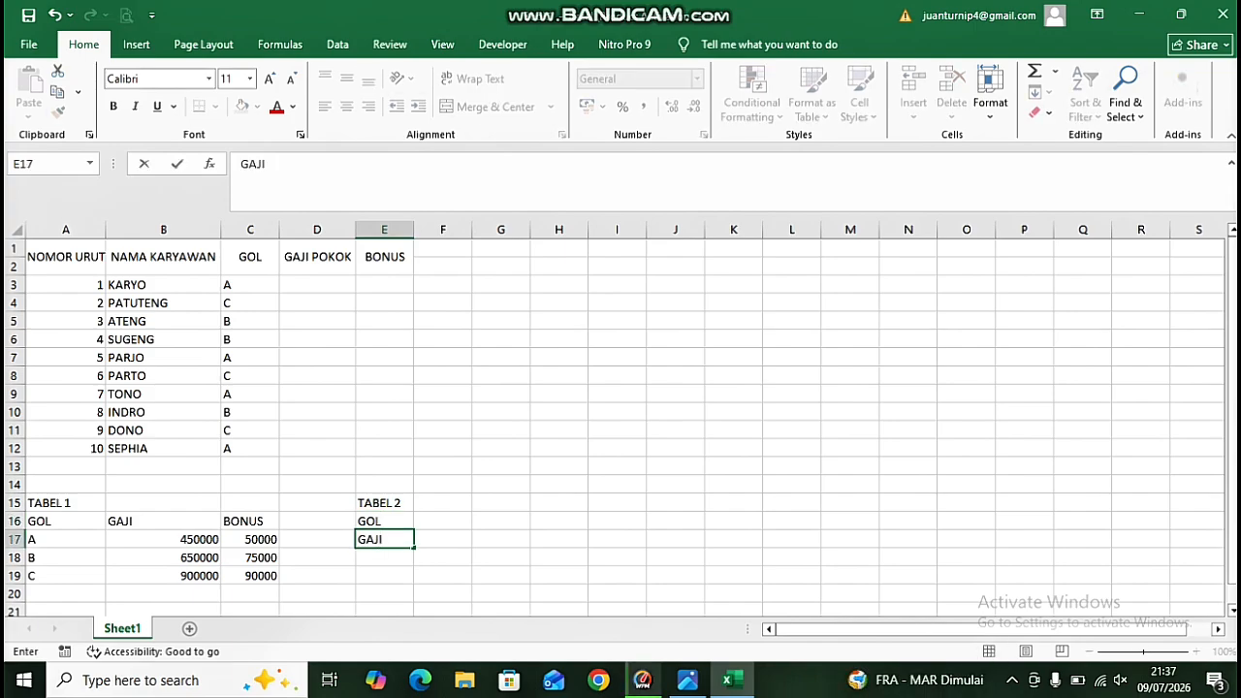
key("Return")
type("BONUS")
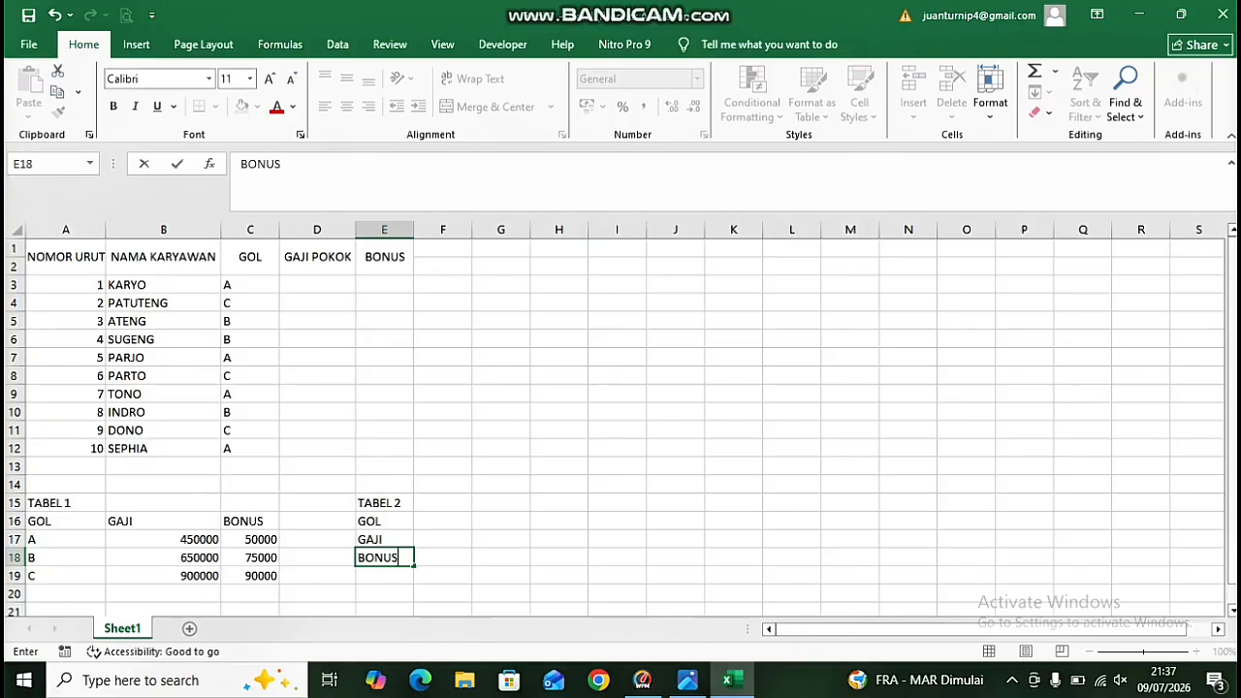
key("Tab")
key("Up")
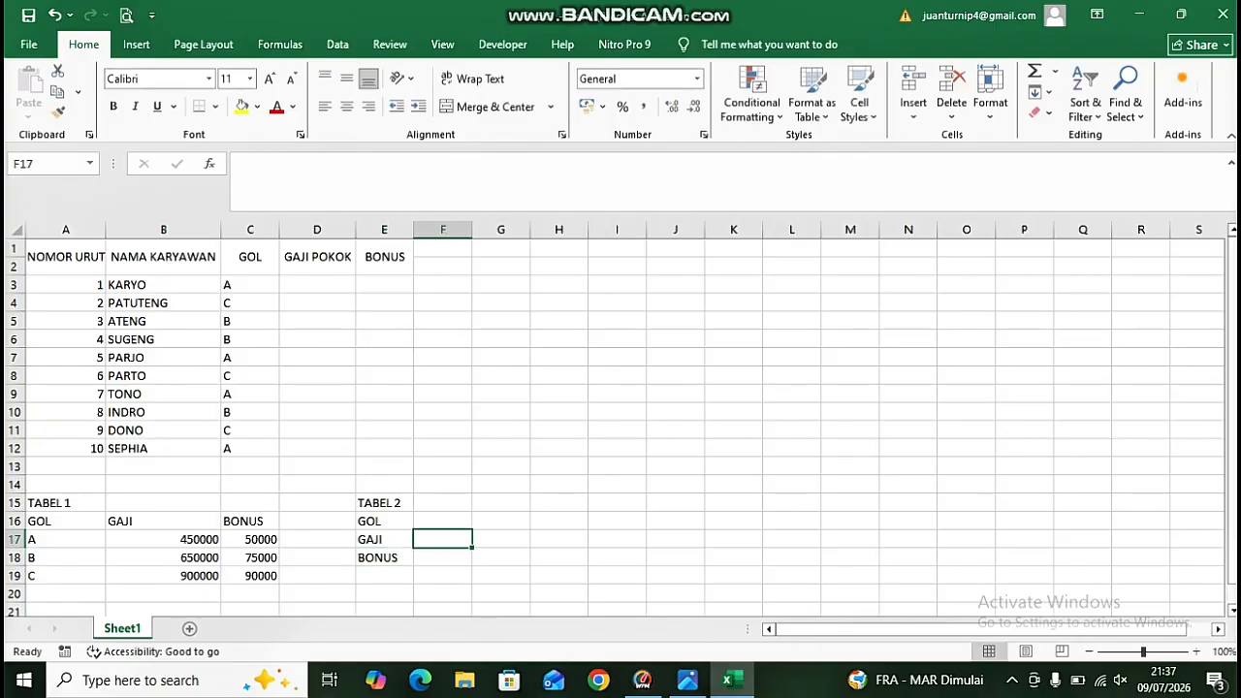
Enter grade headers A, B, C across F16:H16 in TABEL 2.
key("Up")
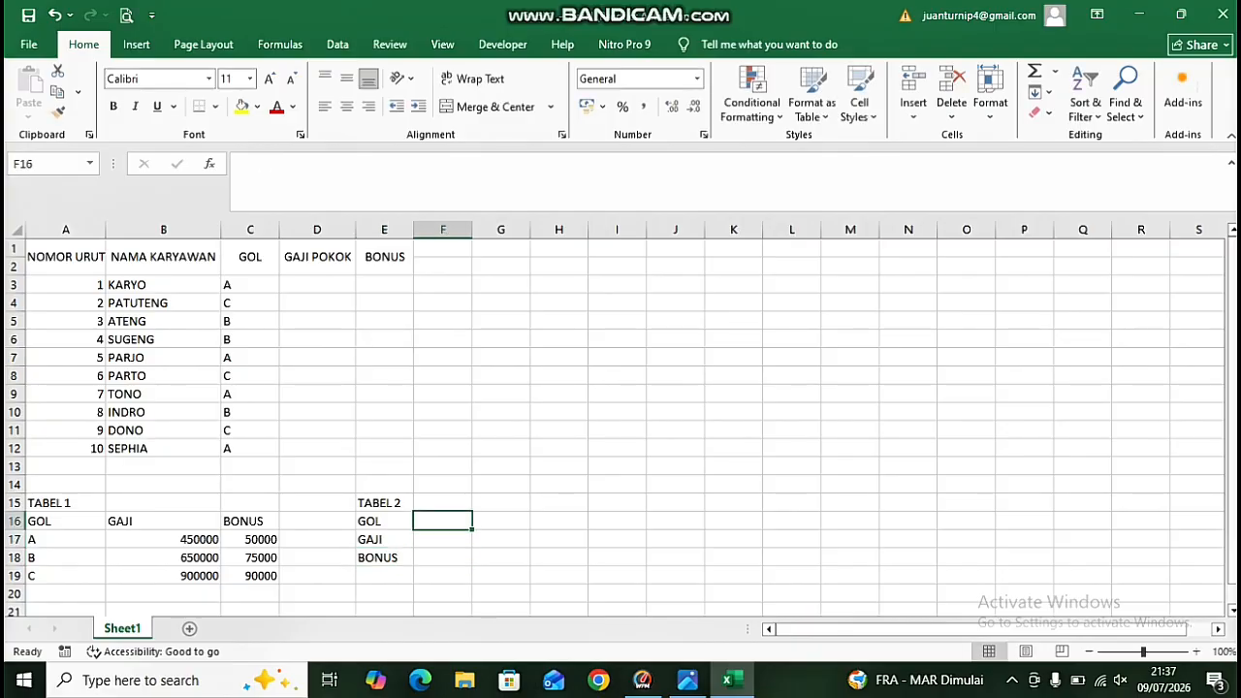
type("A")
key("Tab")
type("B")
key("Tab")
type("C")
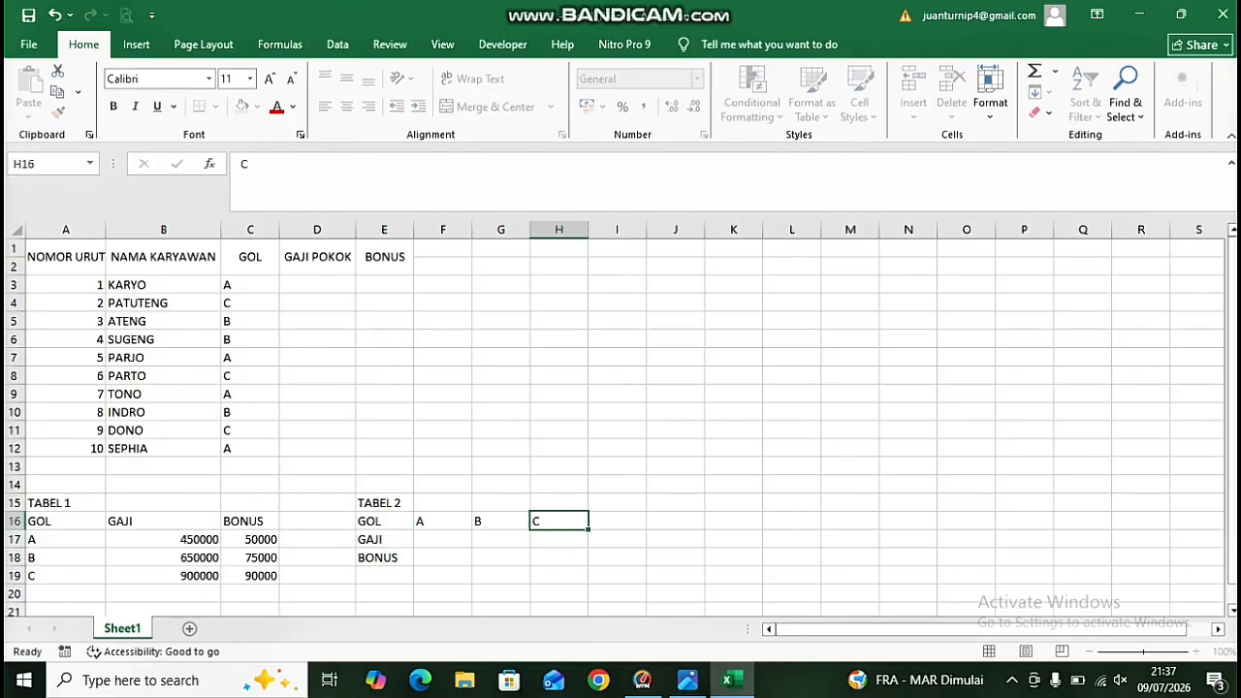
key("Return")
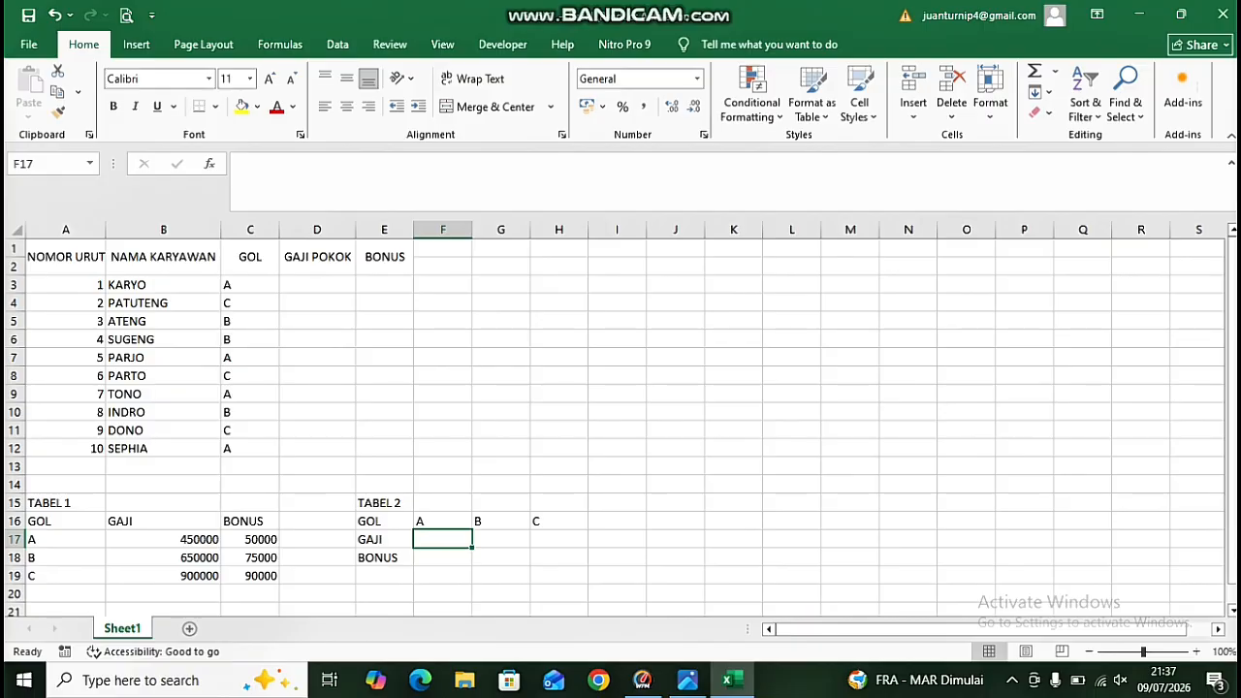
Enter salaries 500000, 700000, 950000 across F17:H17 on the GAJI row.
type("500000")
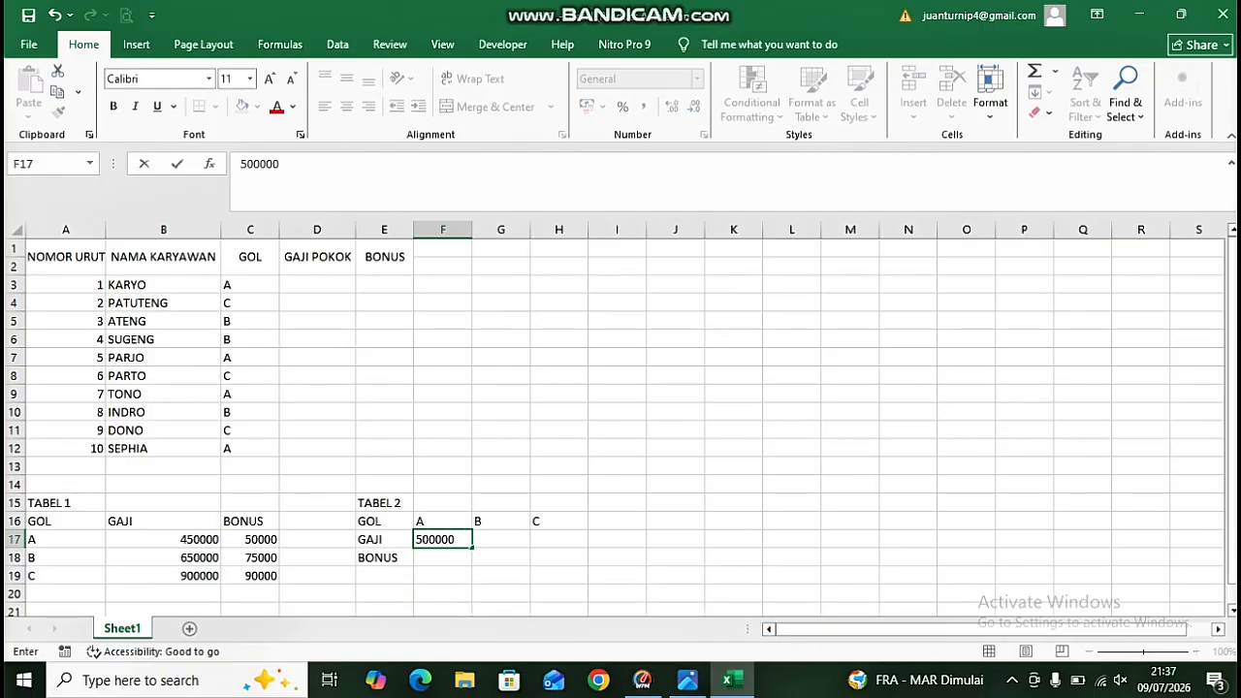
key("Tab")
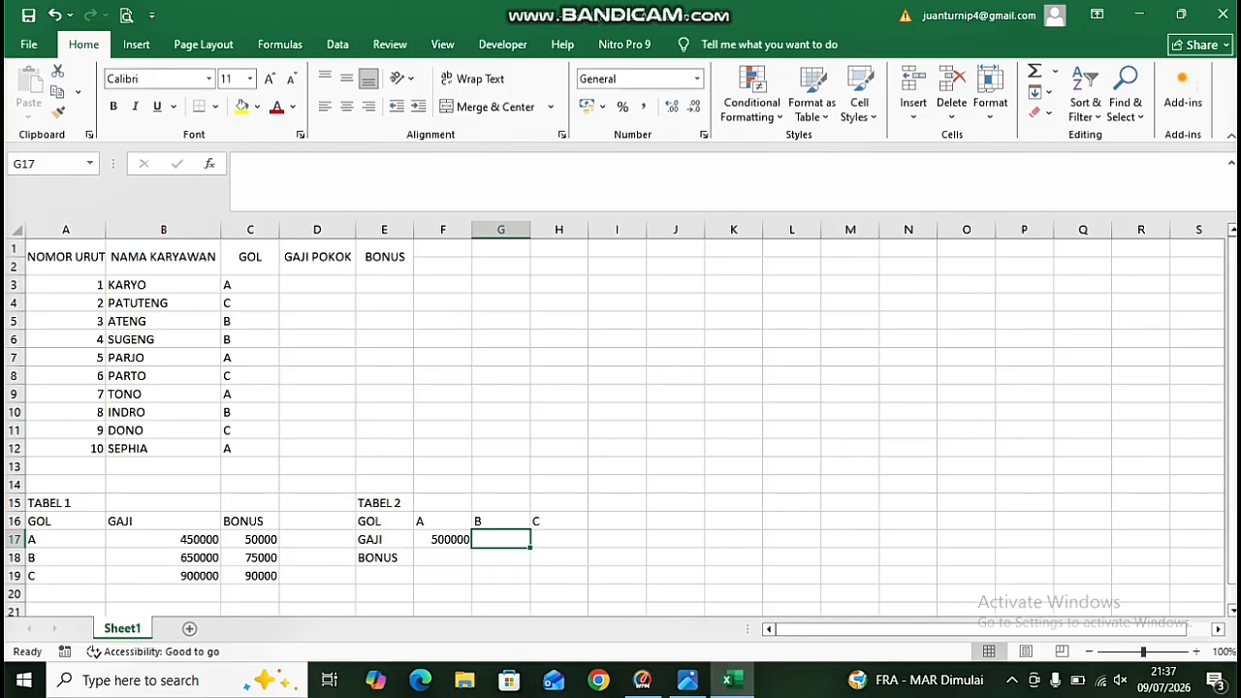
type("700000")
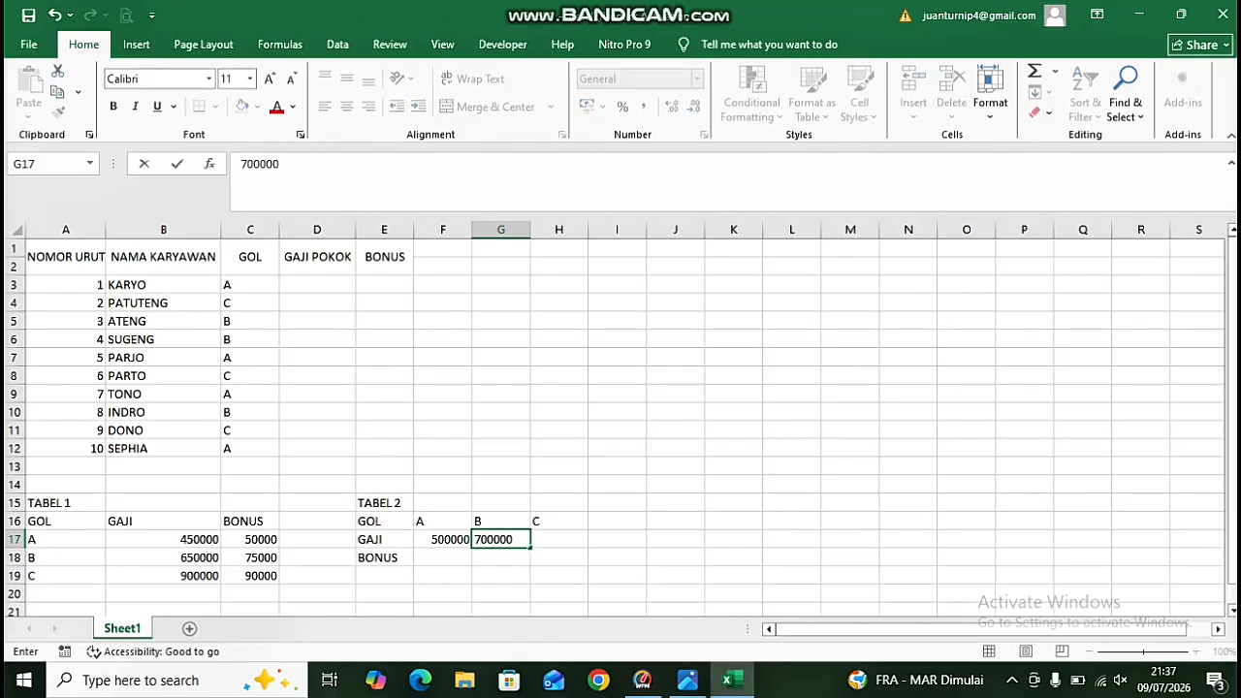
key("Tab")
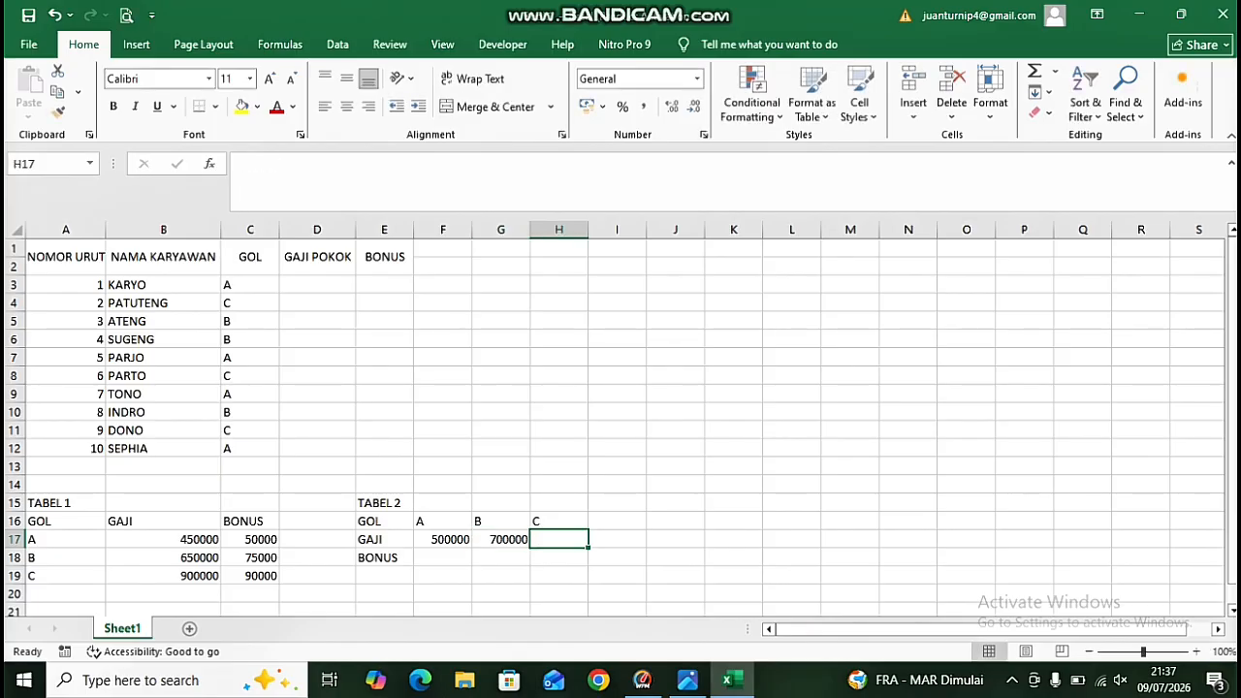
type("950000")
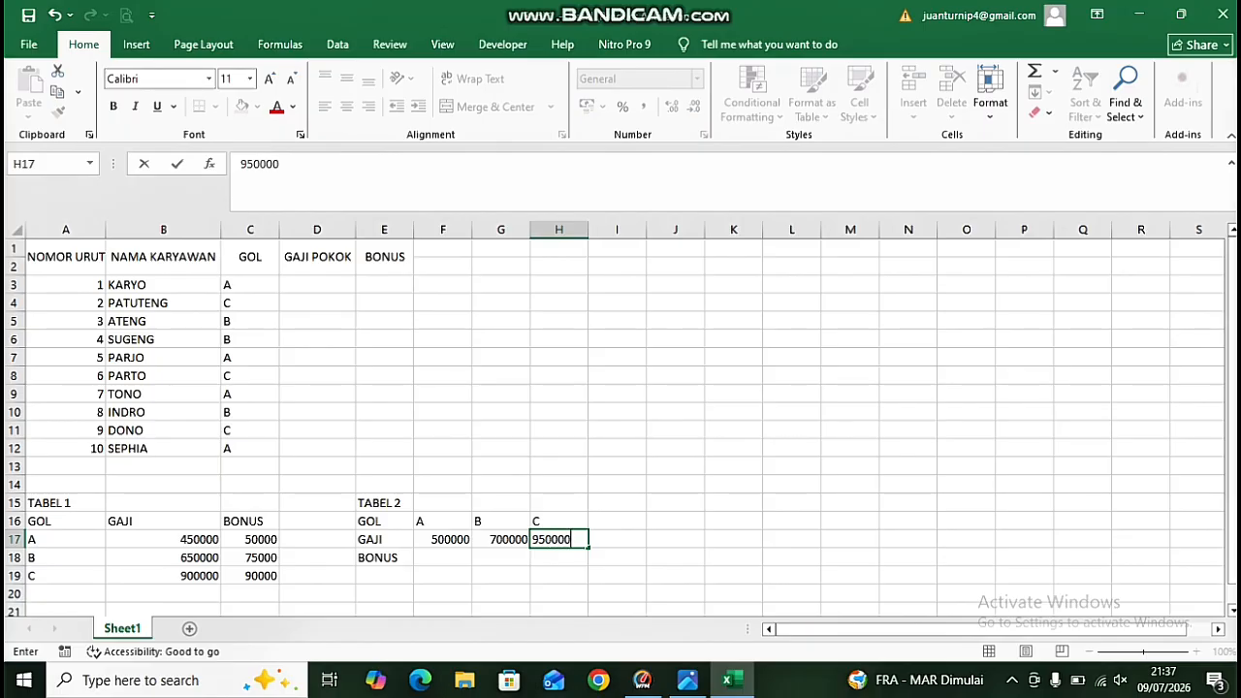
key("Return")
Enter bonuses 55000, 80000, 95000 across F18:H18 on the BONUS row.
key("Left")
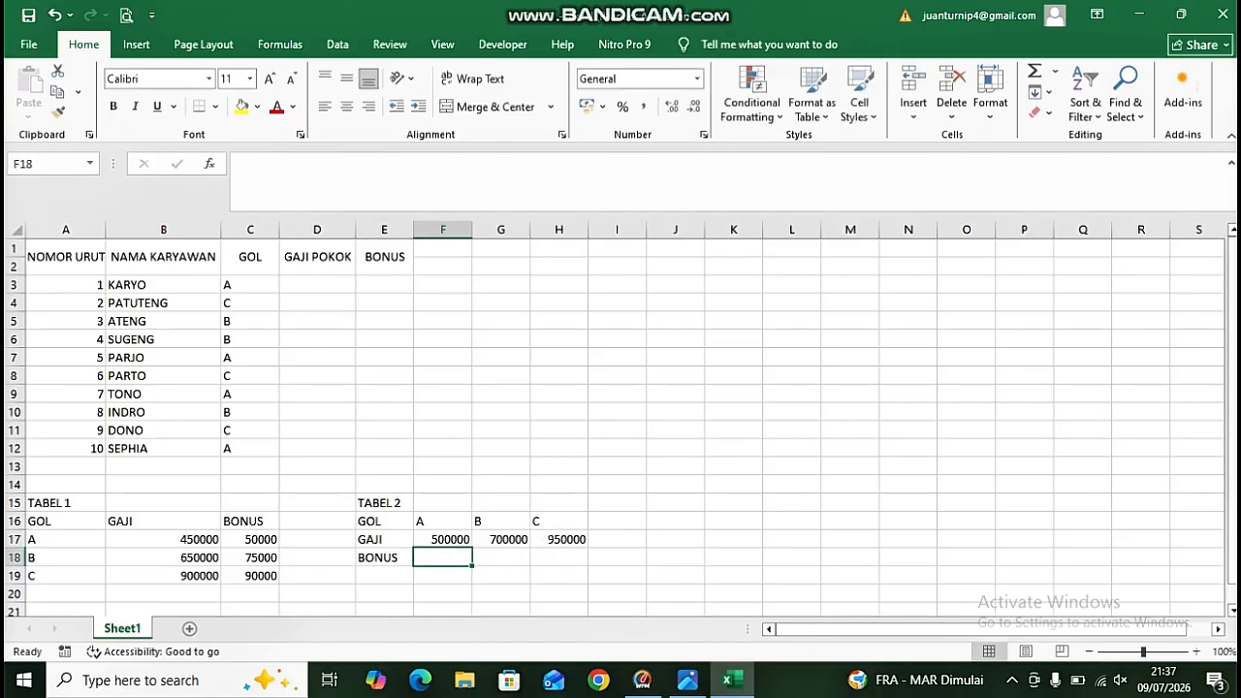
type("55000")
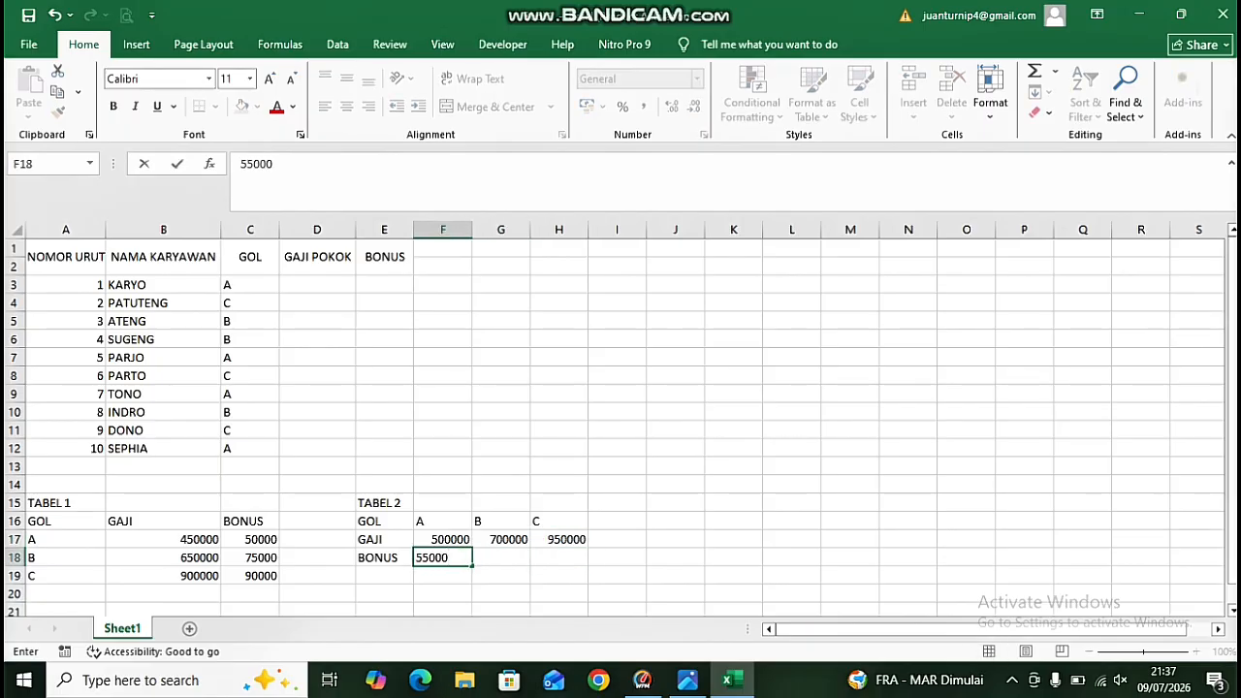
key("Tab")
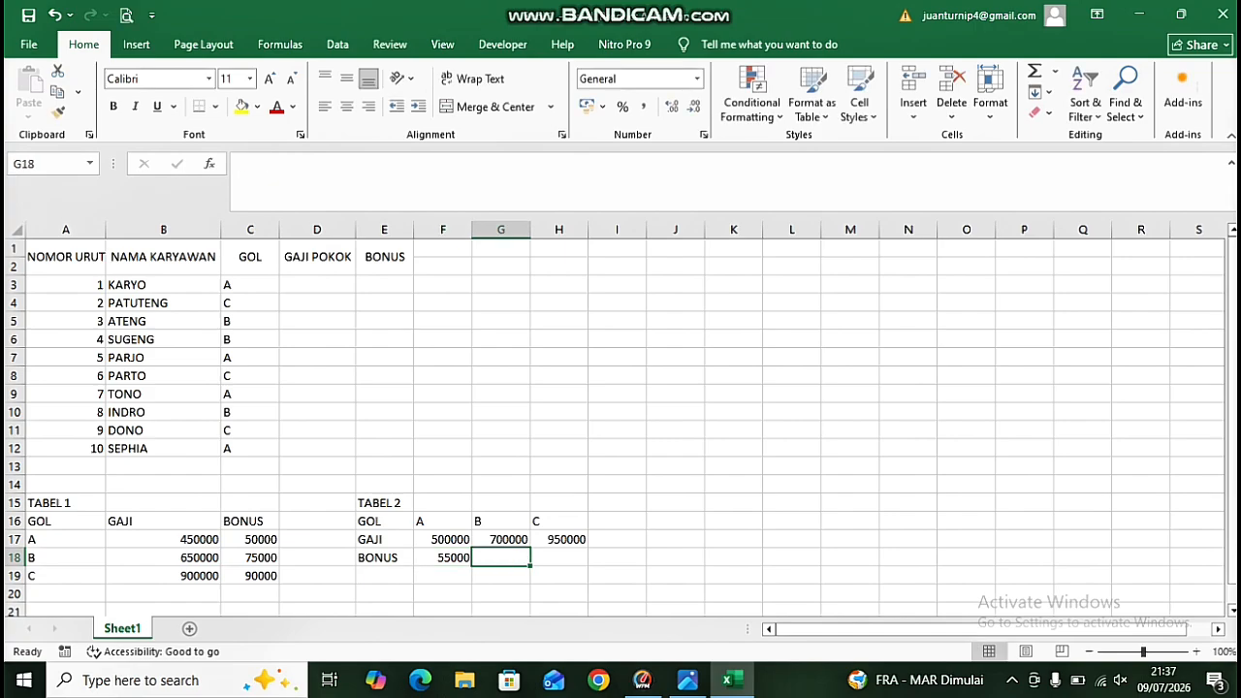
type("80000")
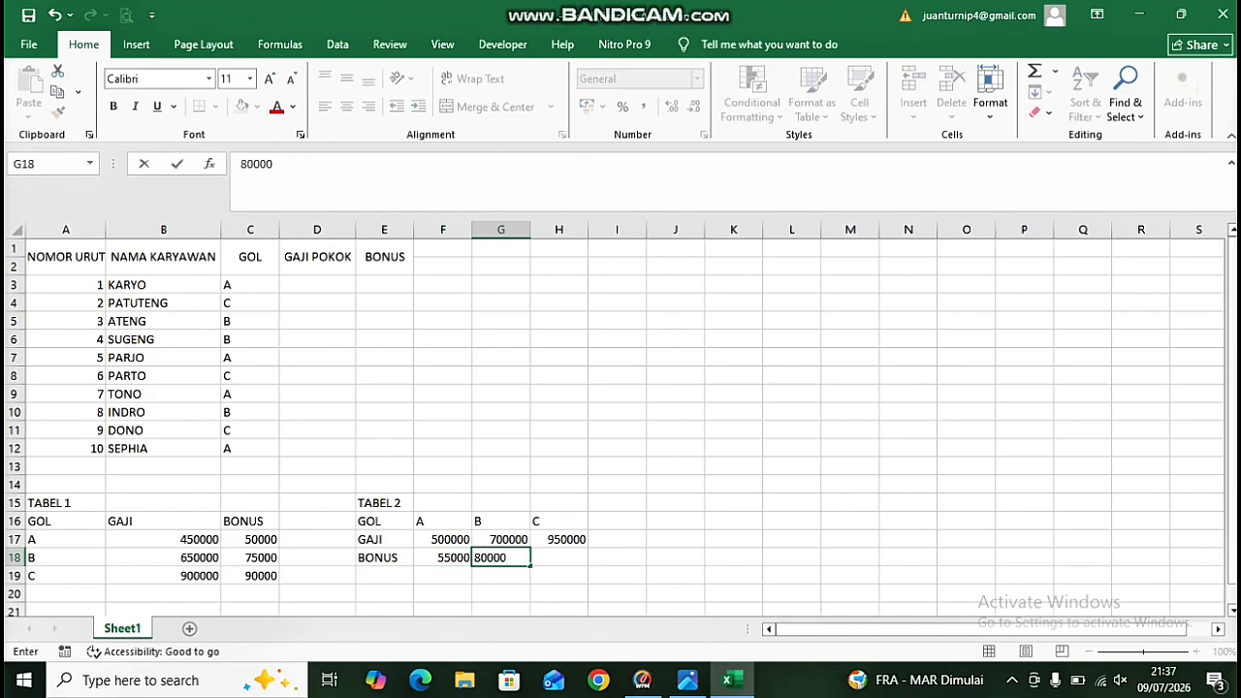
key("Tab")
type("9")
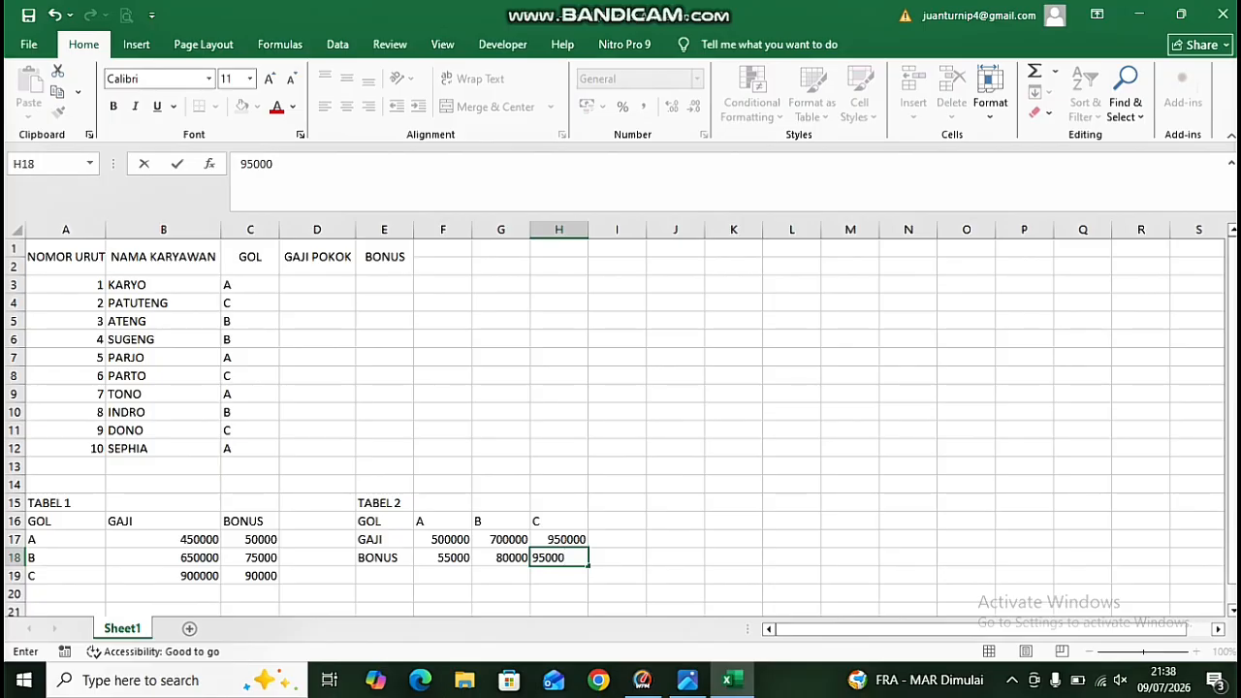
key("Tab")
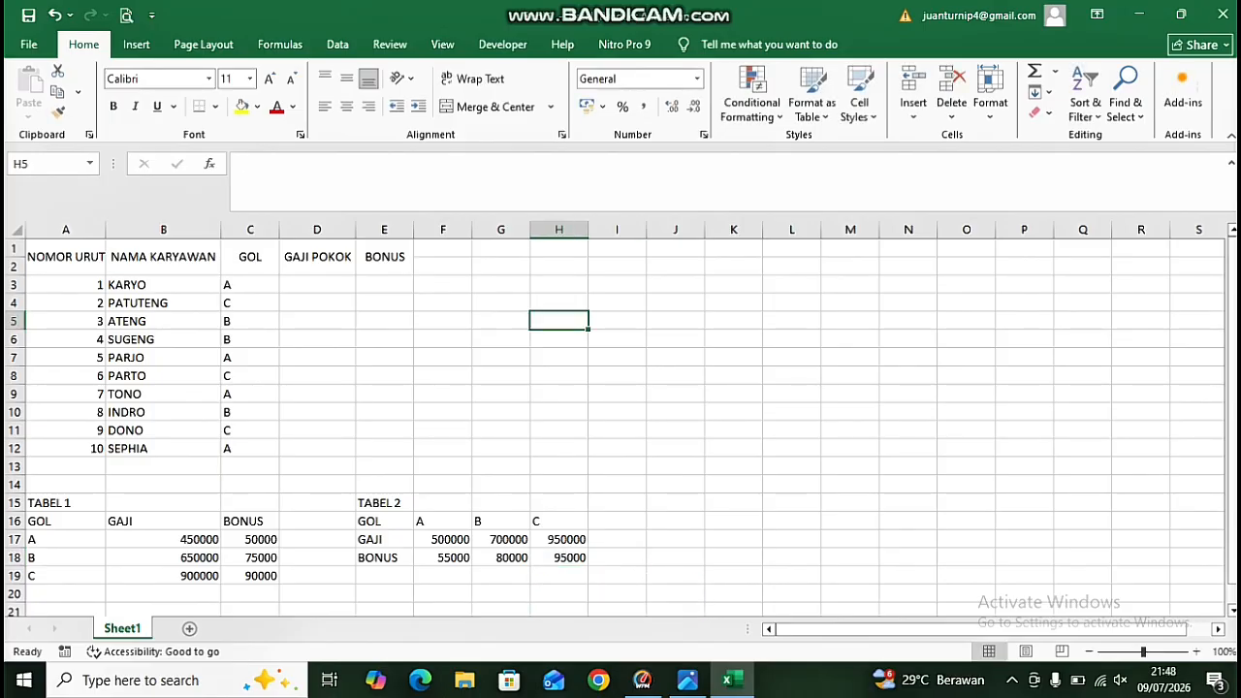
Copy the employee table A1:E12 and paste a duplicate starting at K1.
left_click_drag(65, 257, 407, 449)
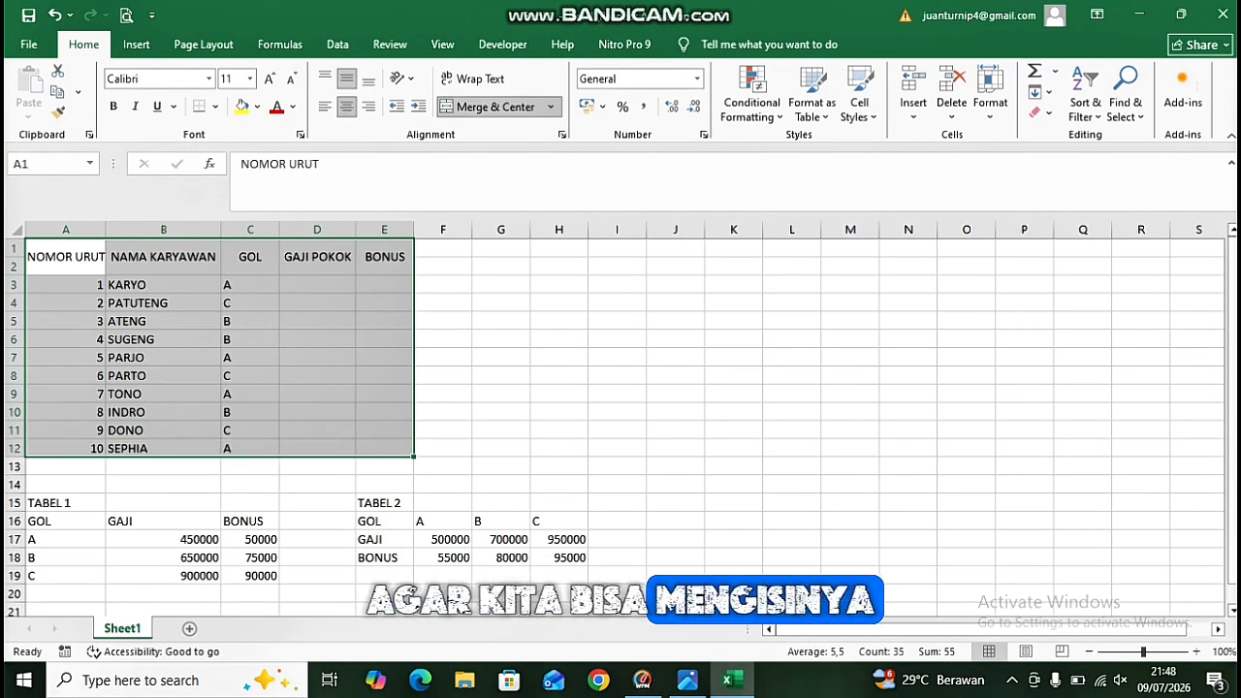
key("ctrl+c")
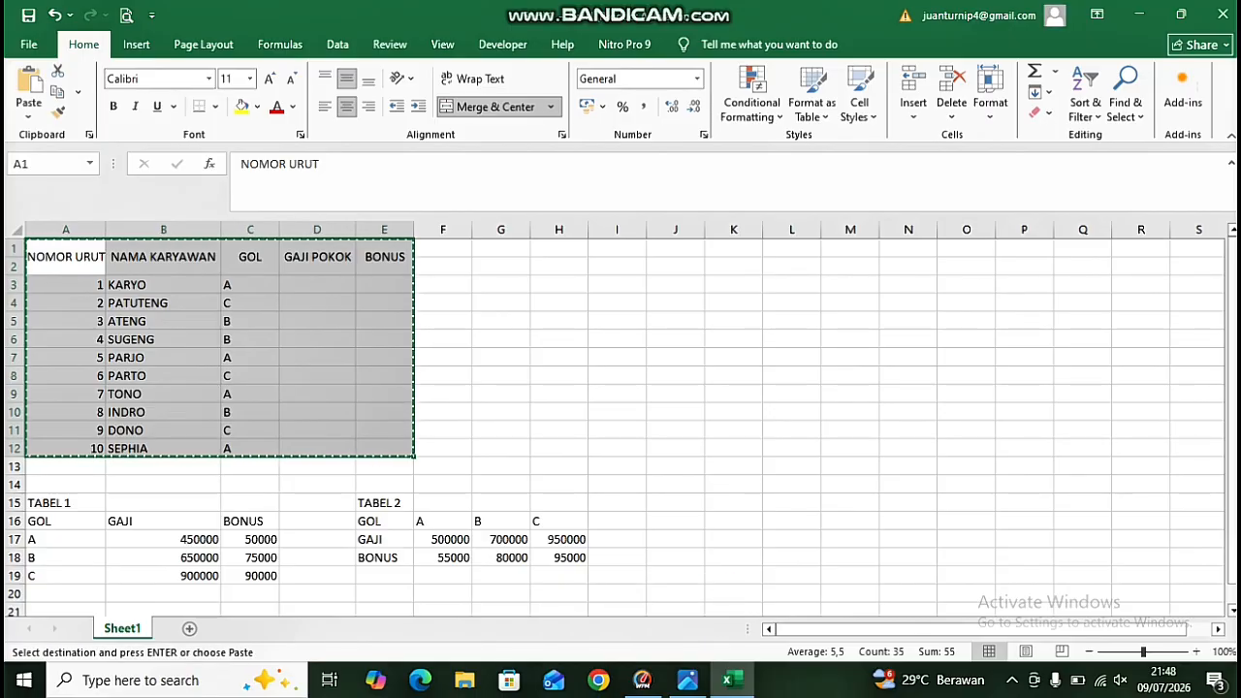
left_click_drag(317, 340, 451, 358)
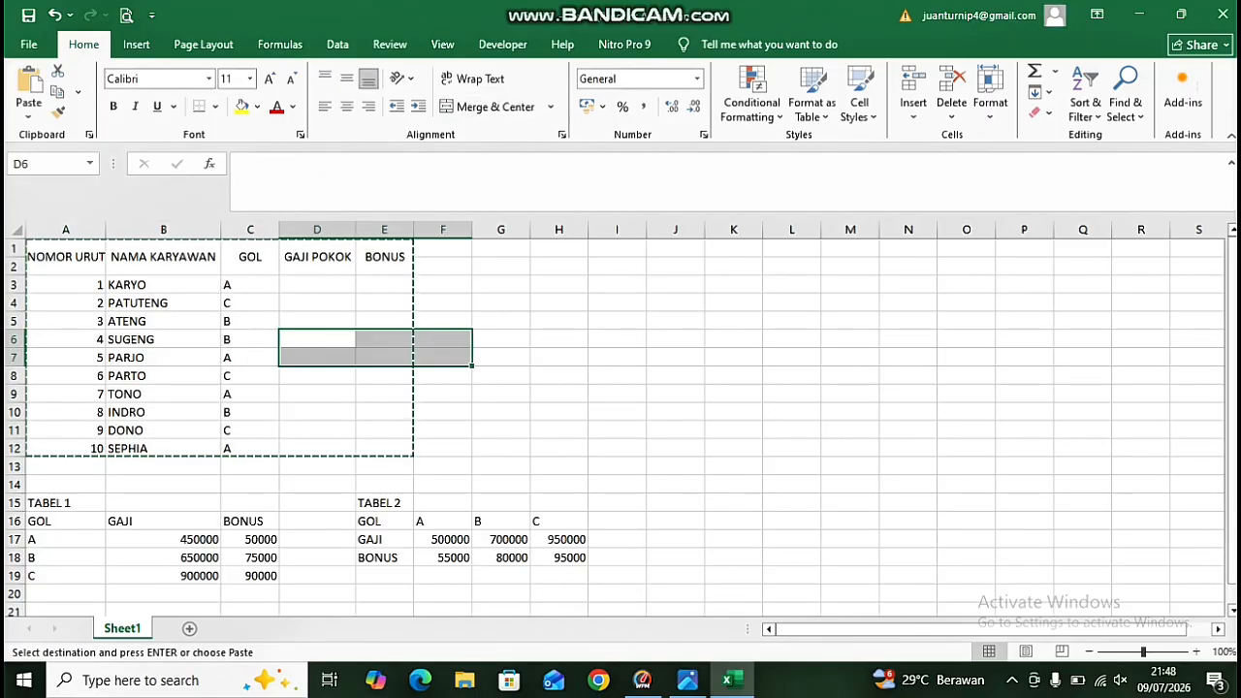
left_click(676, 285)
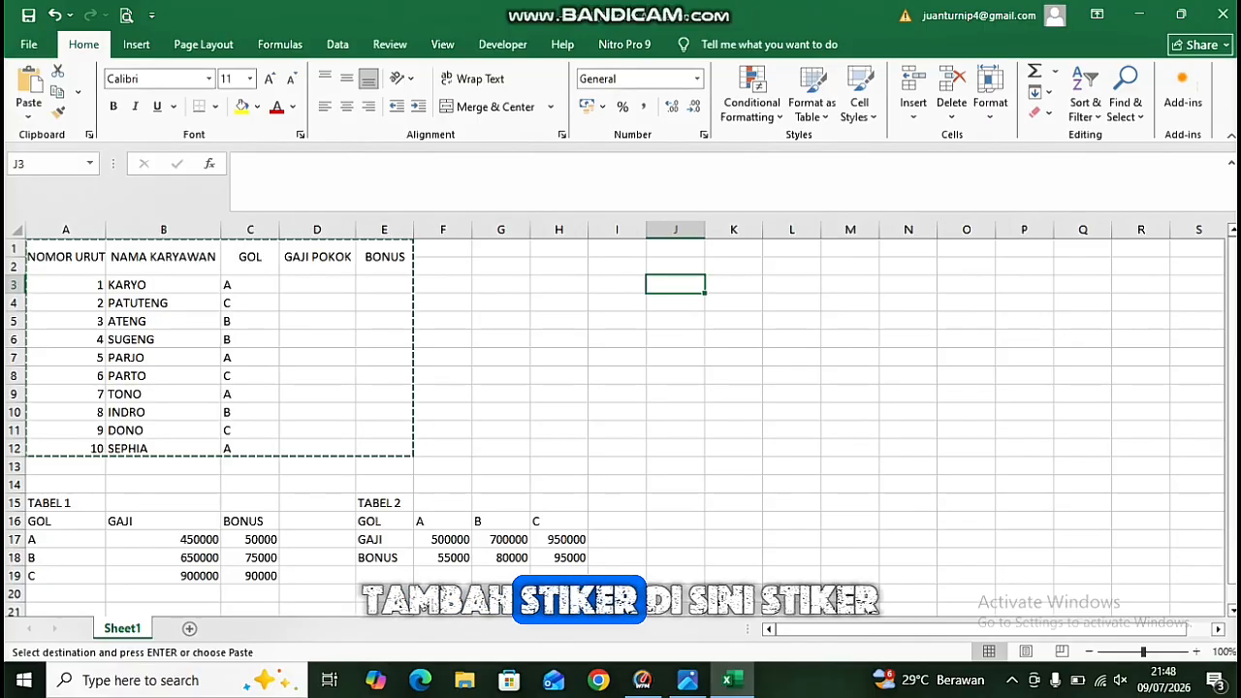
left_click(734, 249)
key("ctrl+v")
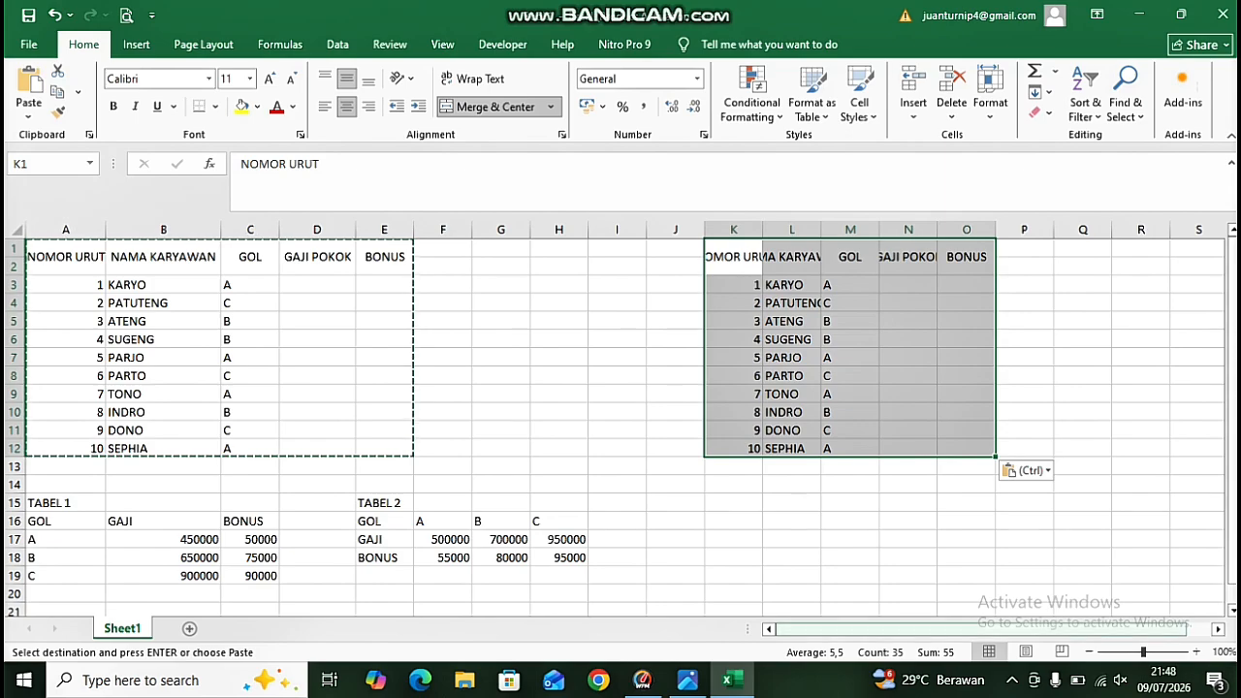
Delete the duplicate table pasted at K1.
left_click_drag(979, 629, 1002, 628)
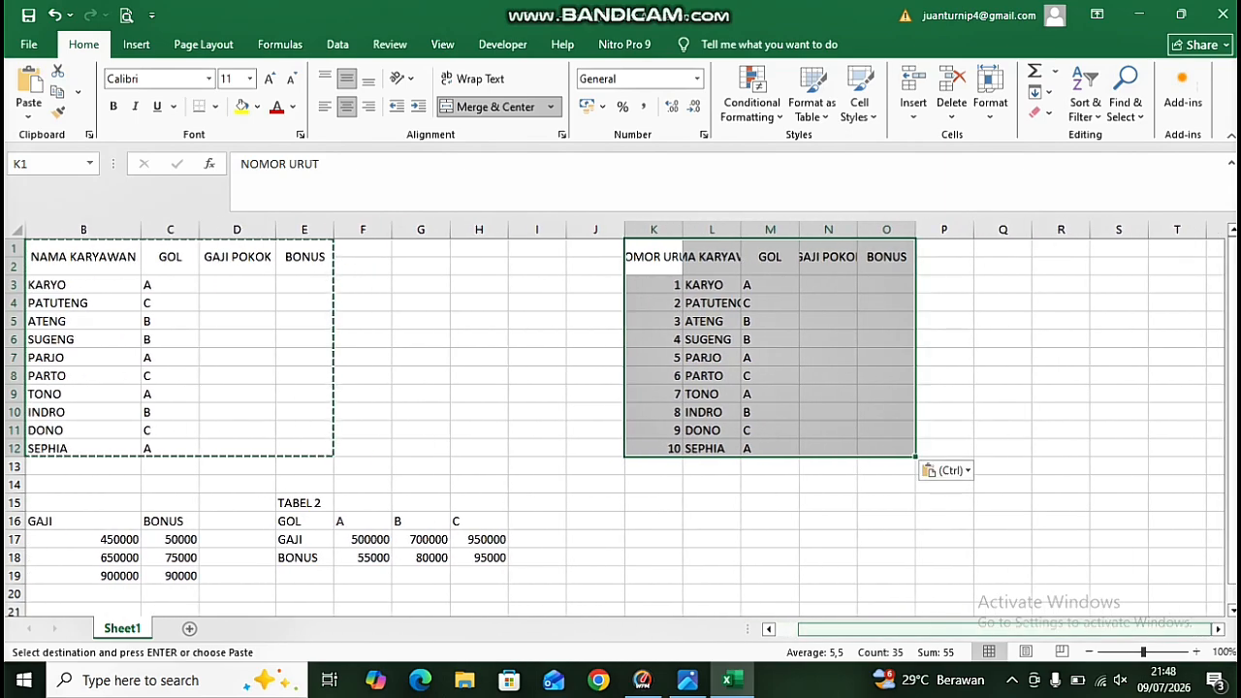
key("Delete")
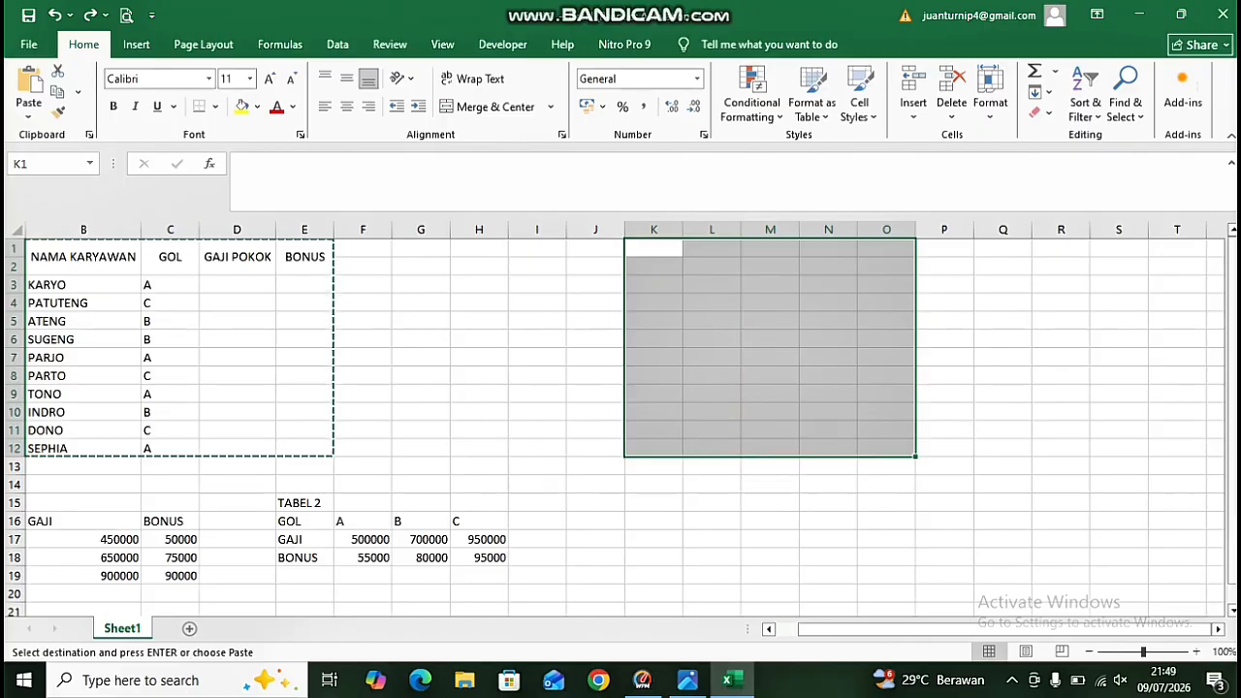
Paste two copies of the employee table, one starting at H1 and another at O1.
left_click(479, 249)
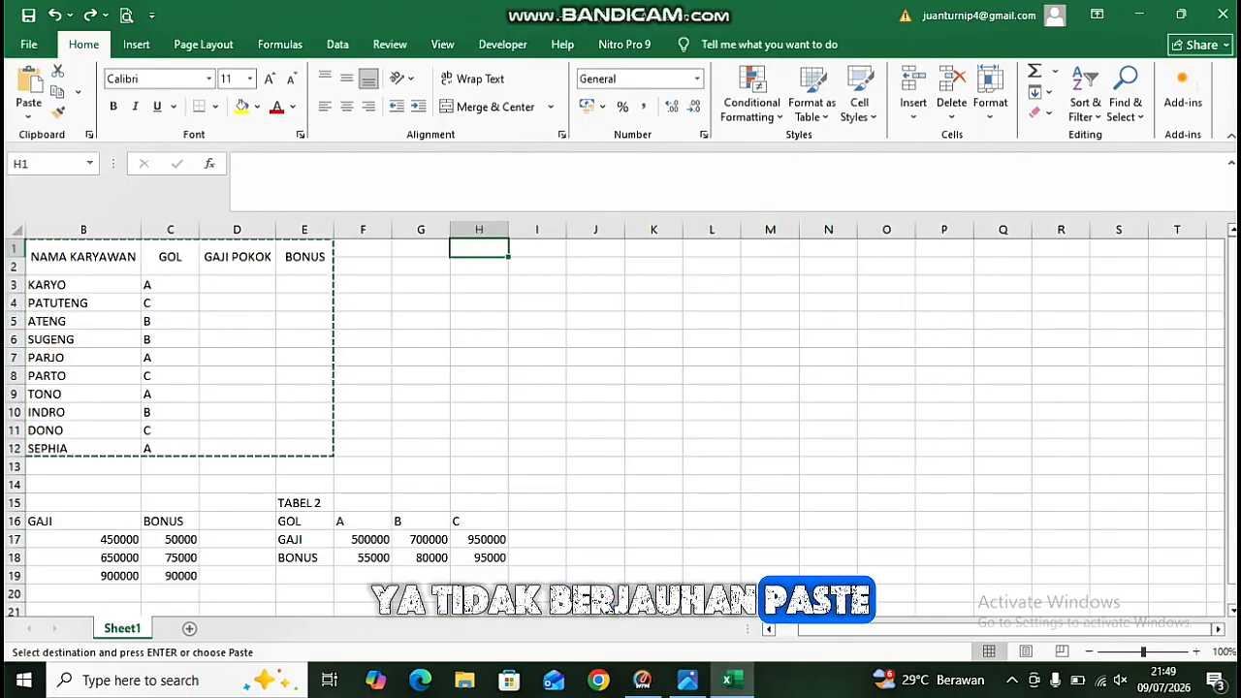
key("ctrl+v")
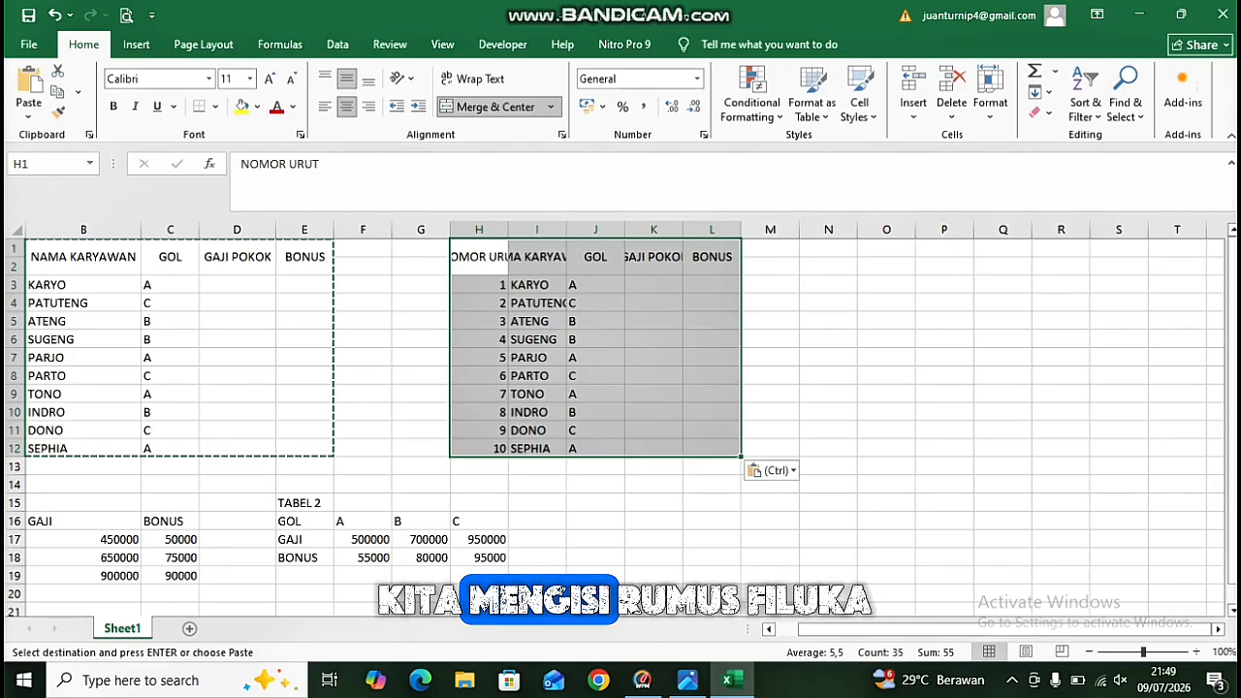
left_click(885, 249)
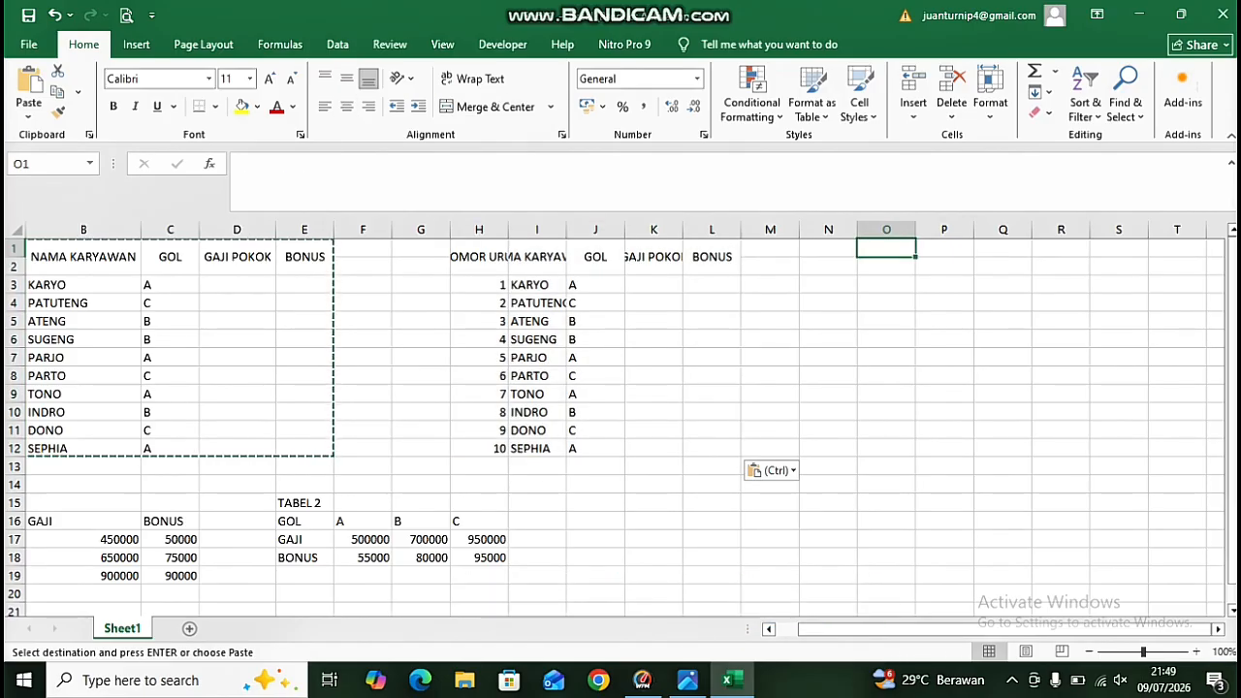
key("ctrl+v")
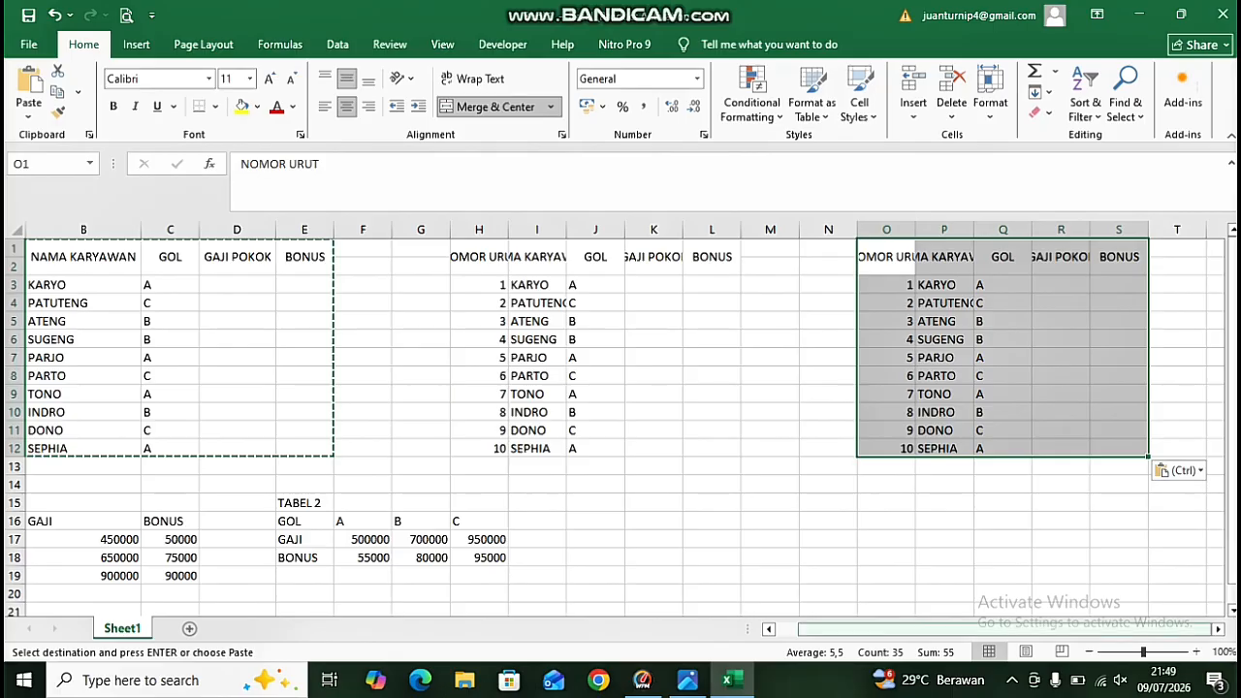
left_click(944, 557)
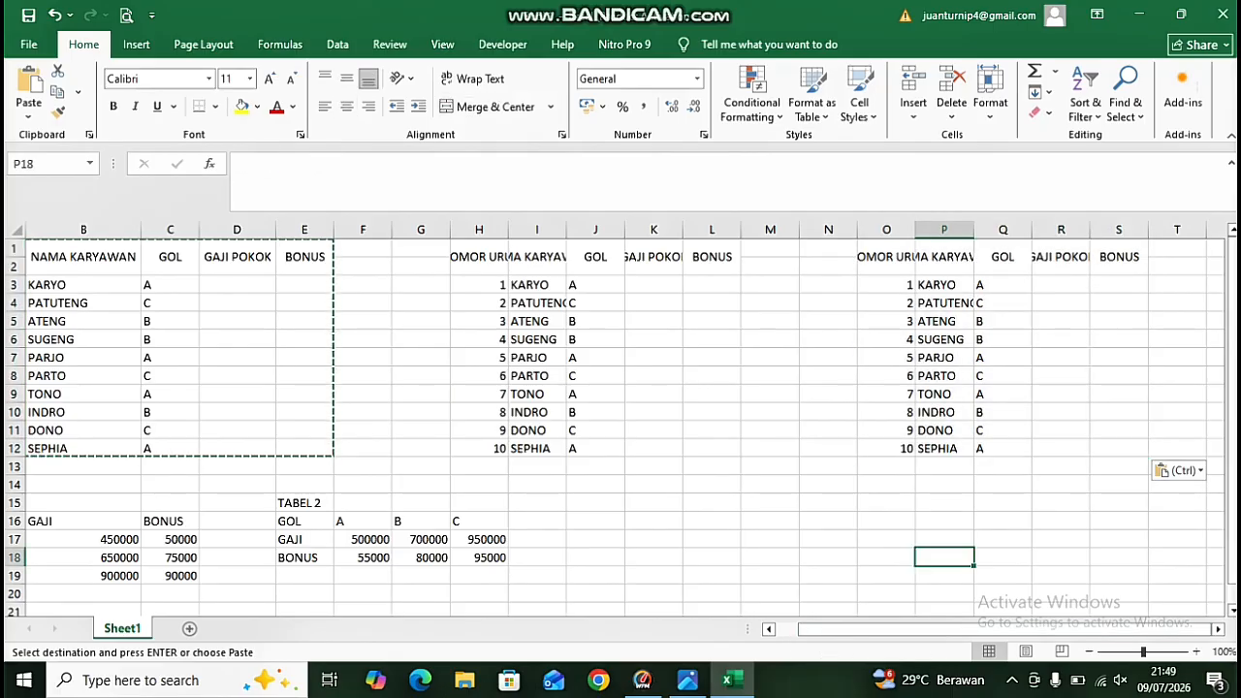
left_click(363, 394)
left_click(236, 375)
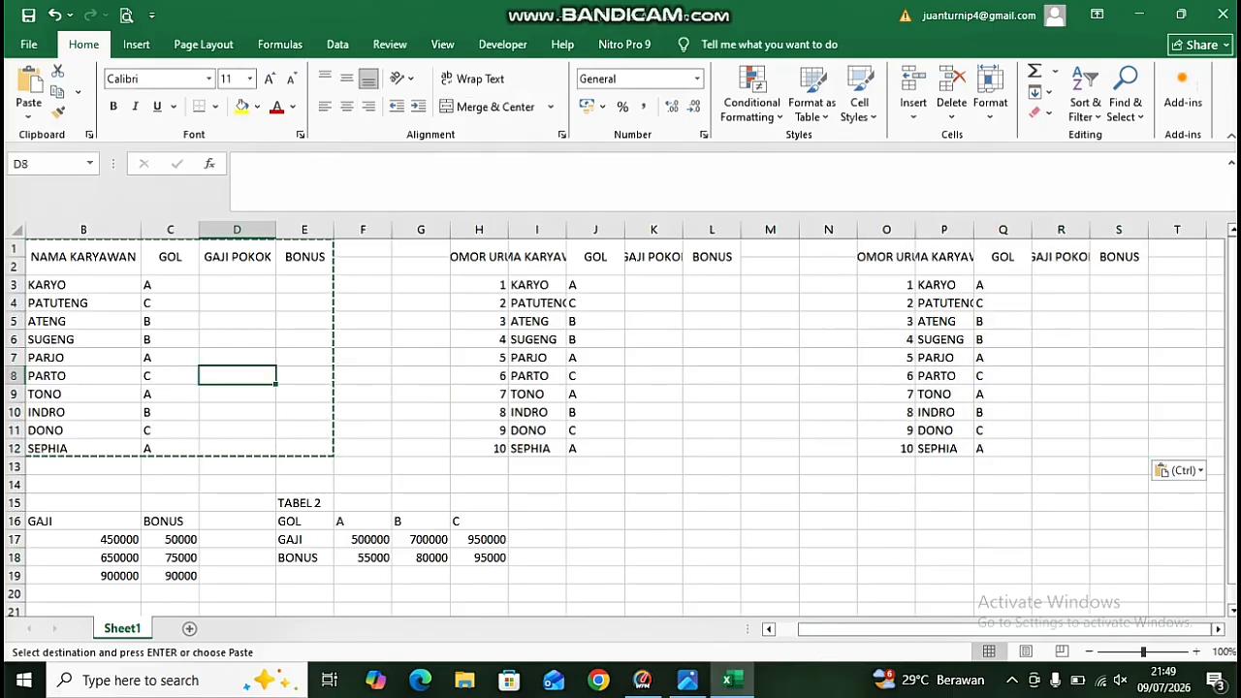
left_click(420, 538)
left_click(653, 285)
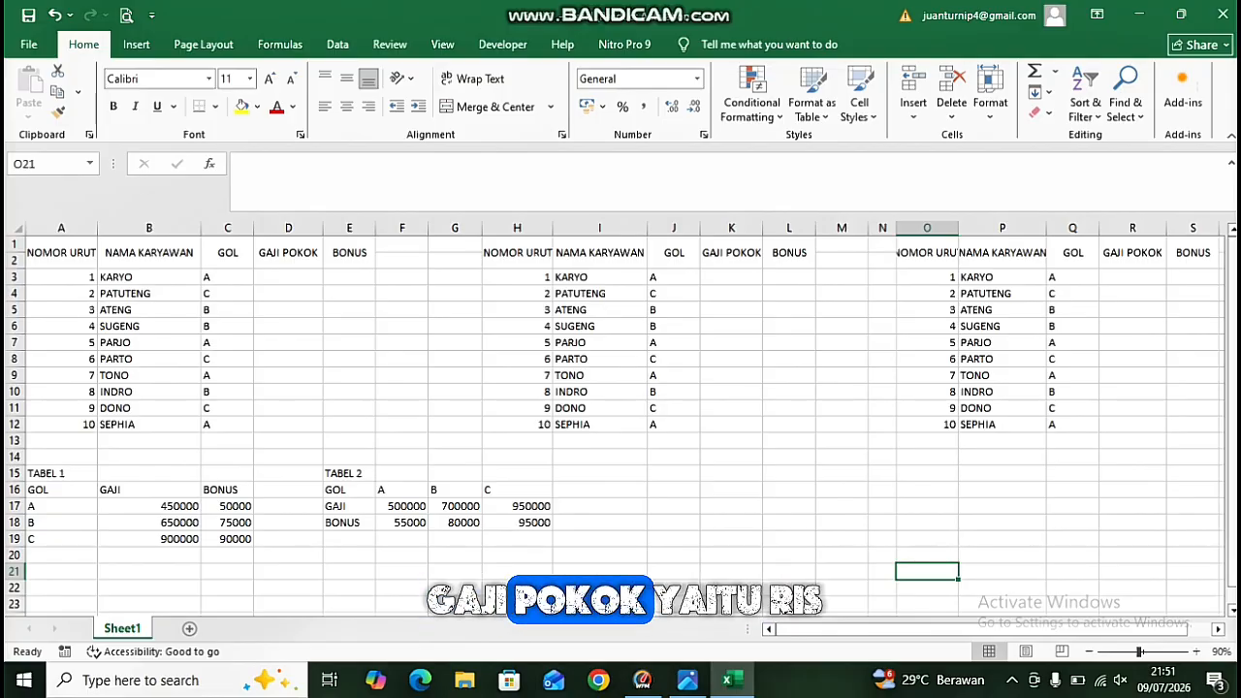
Enter =VLOOKUP(C3;$A$16:$C$19;2;FALSE) in K3 to look up the basic salary from TABEL 1.
left_click(731, 277)
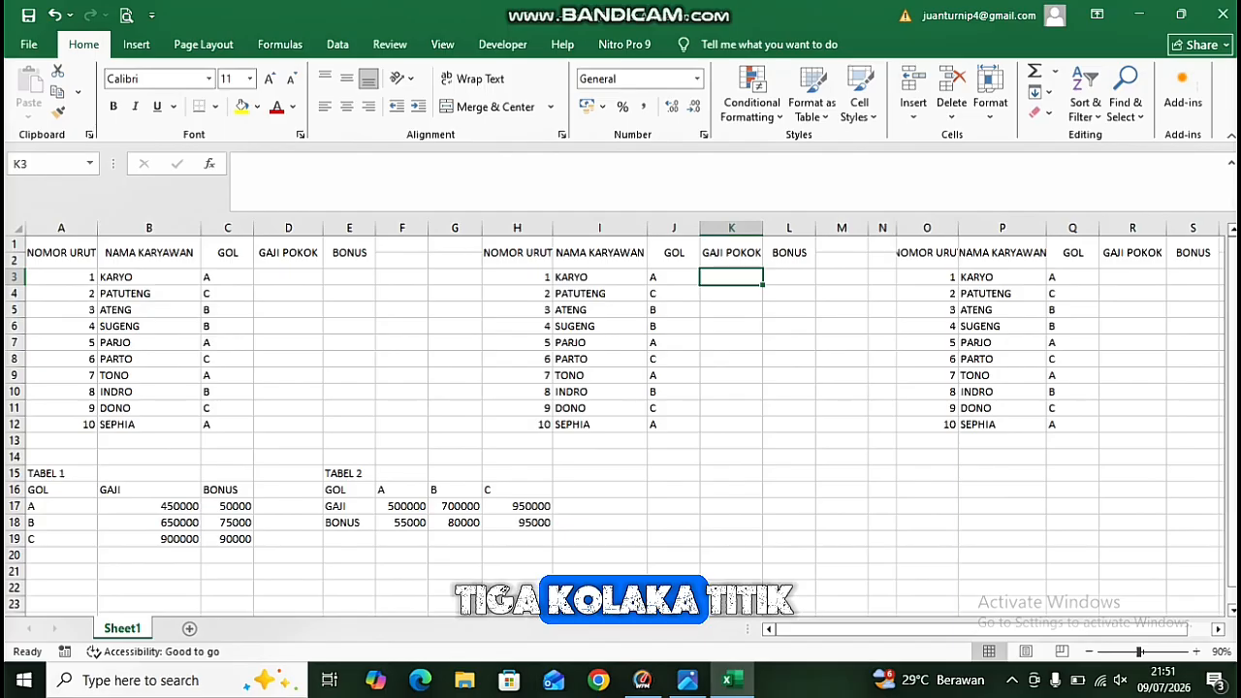
type("=V")
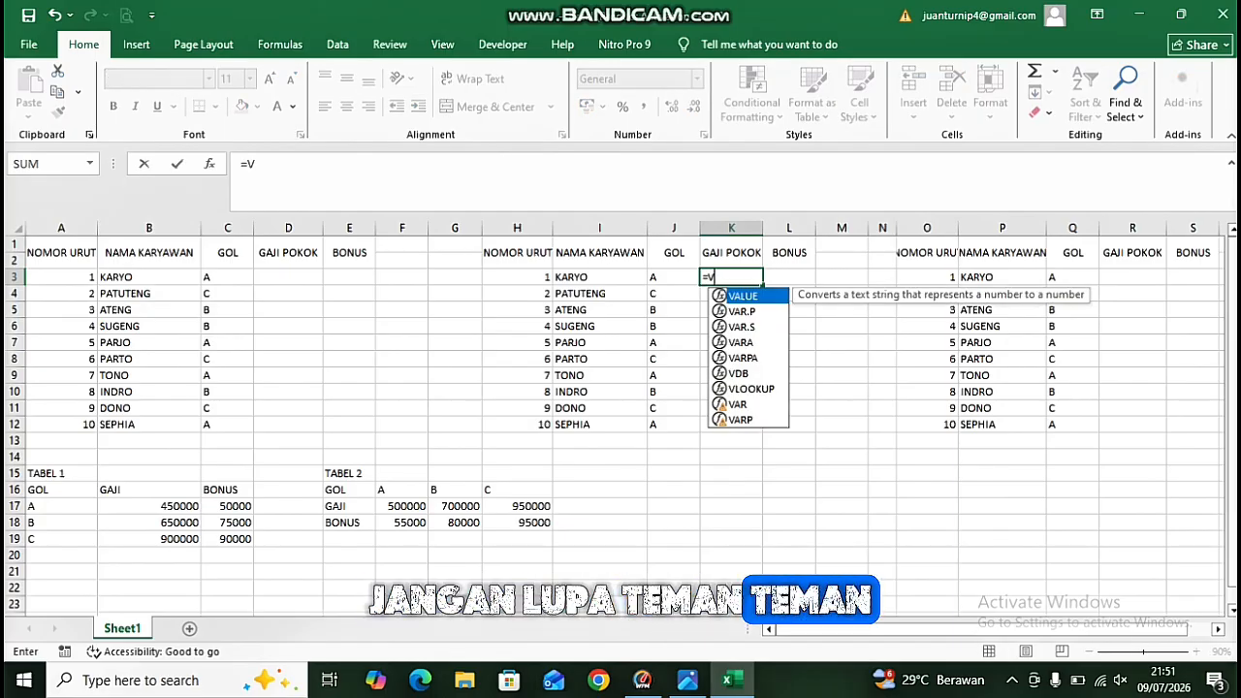
type("LOOKU")
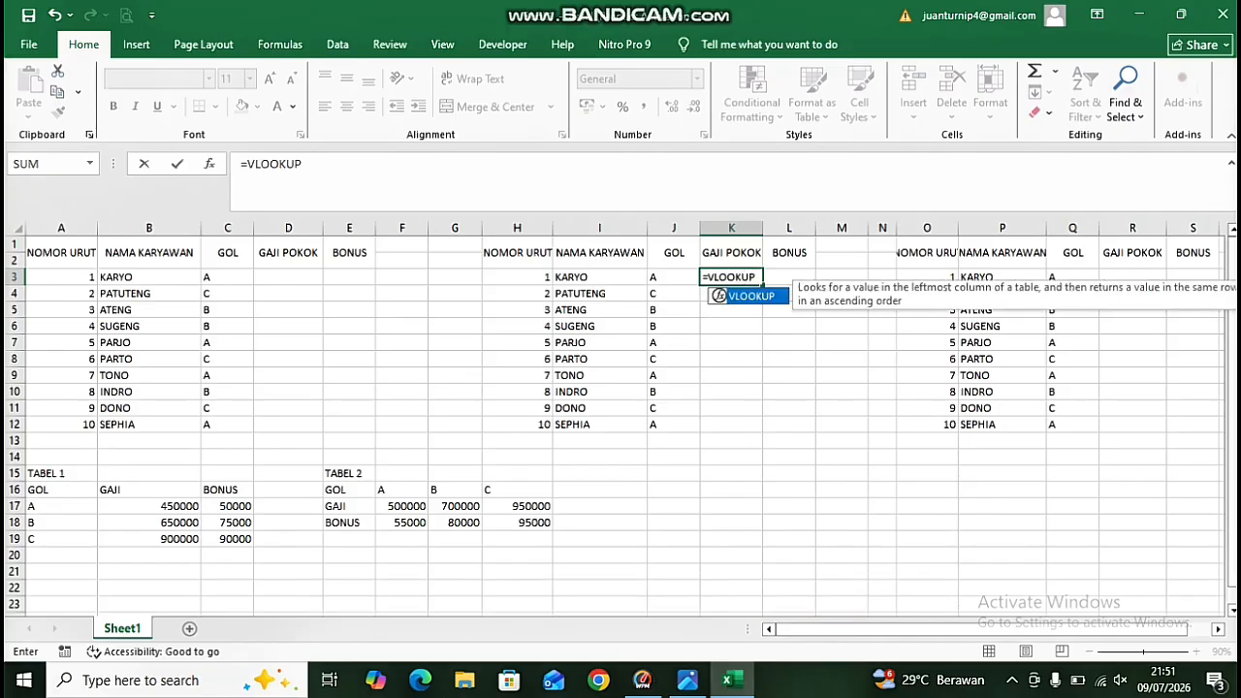
type("P(")
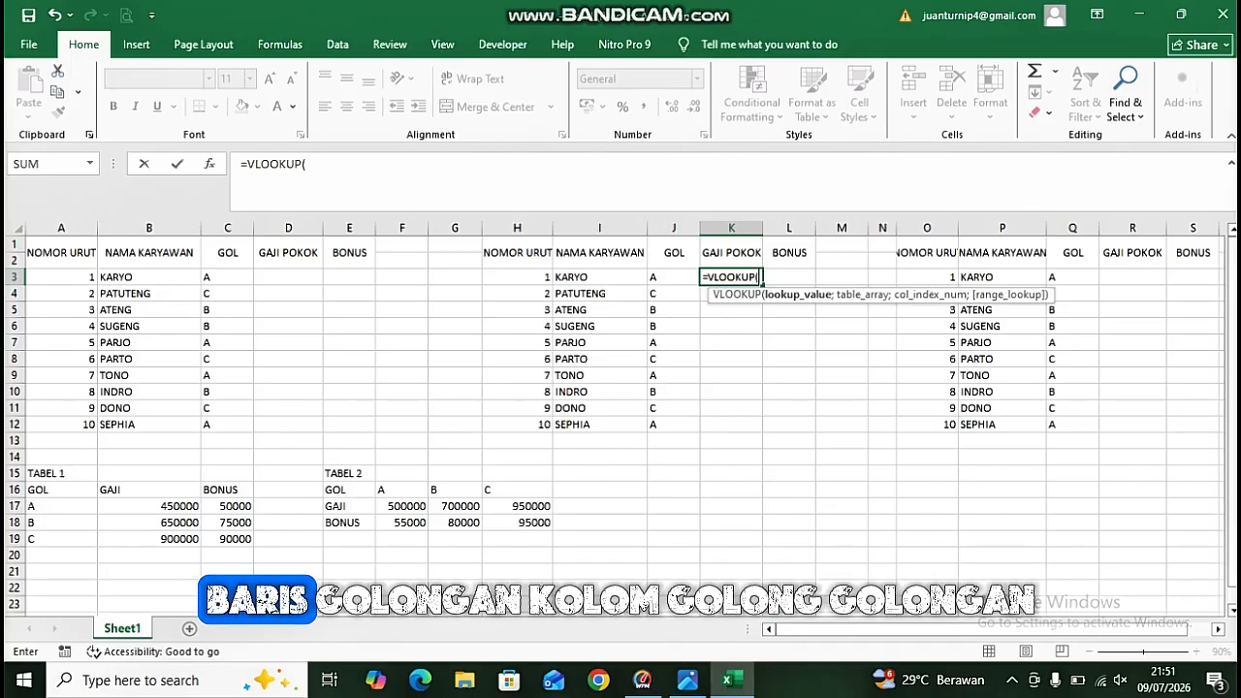
left_click(228, 278)
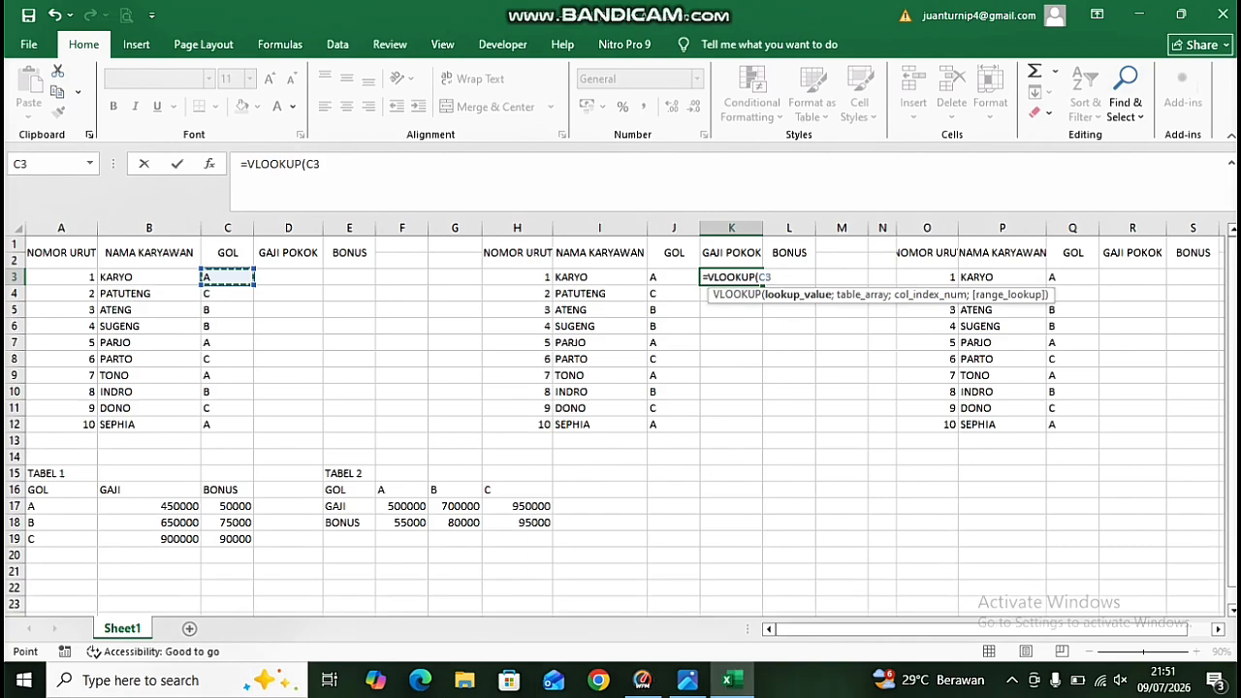
type(";")
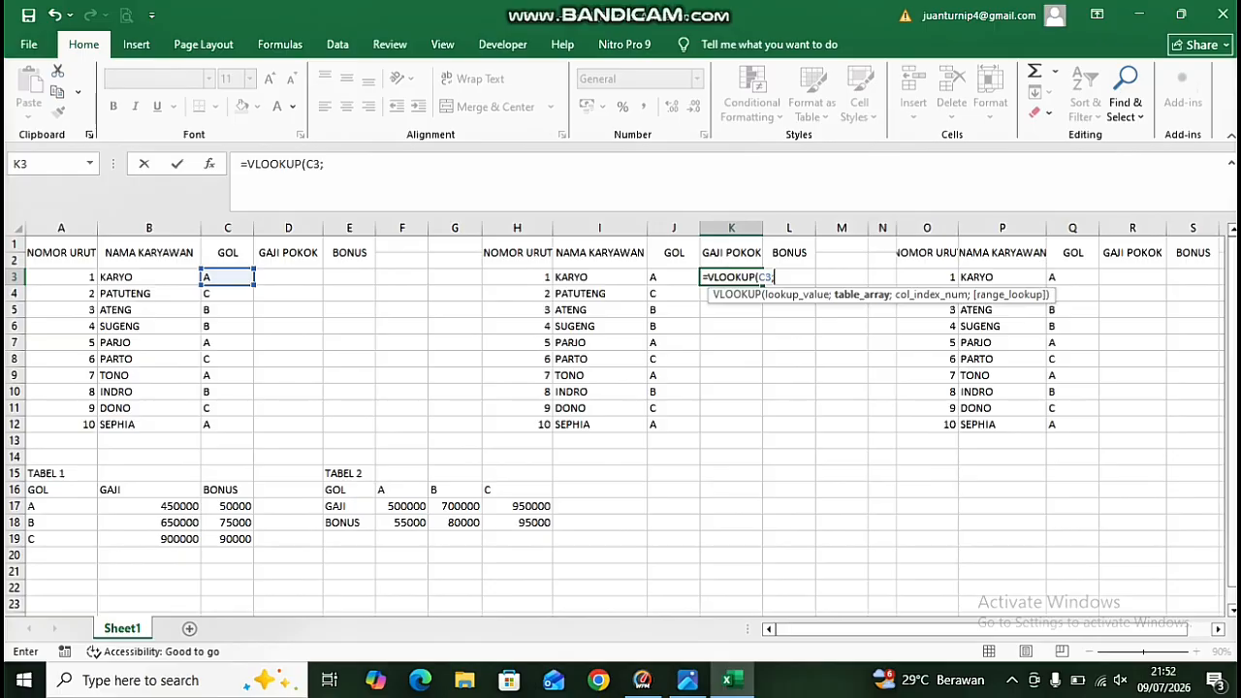
left_click(61, 489)
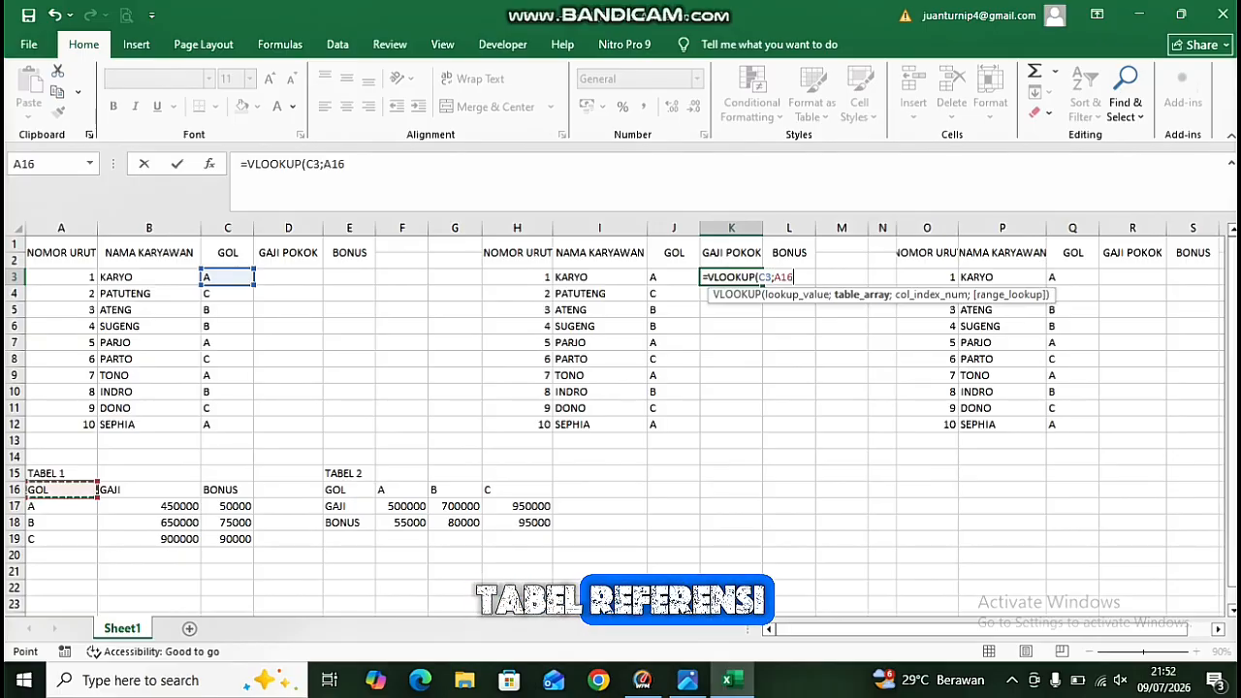
left_click_drag(61, 489, 194, 529)
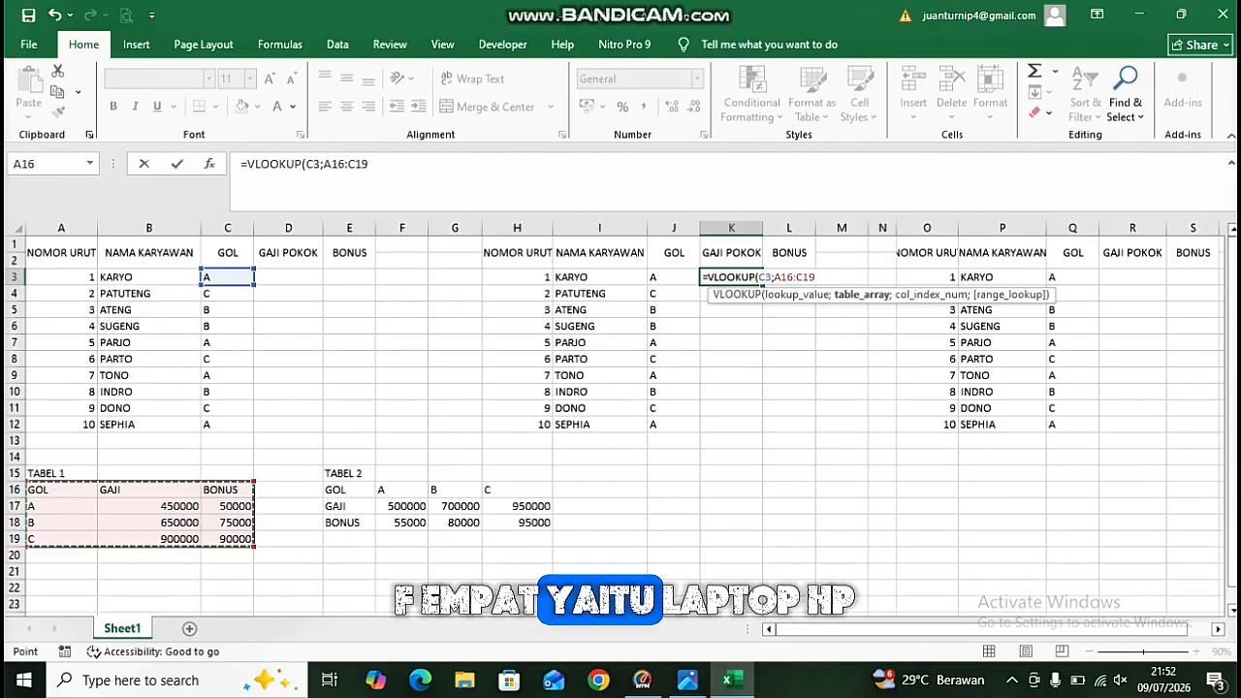
key("F4")
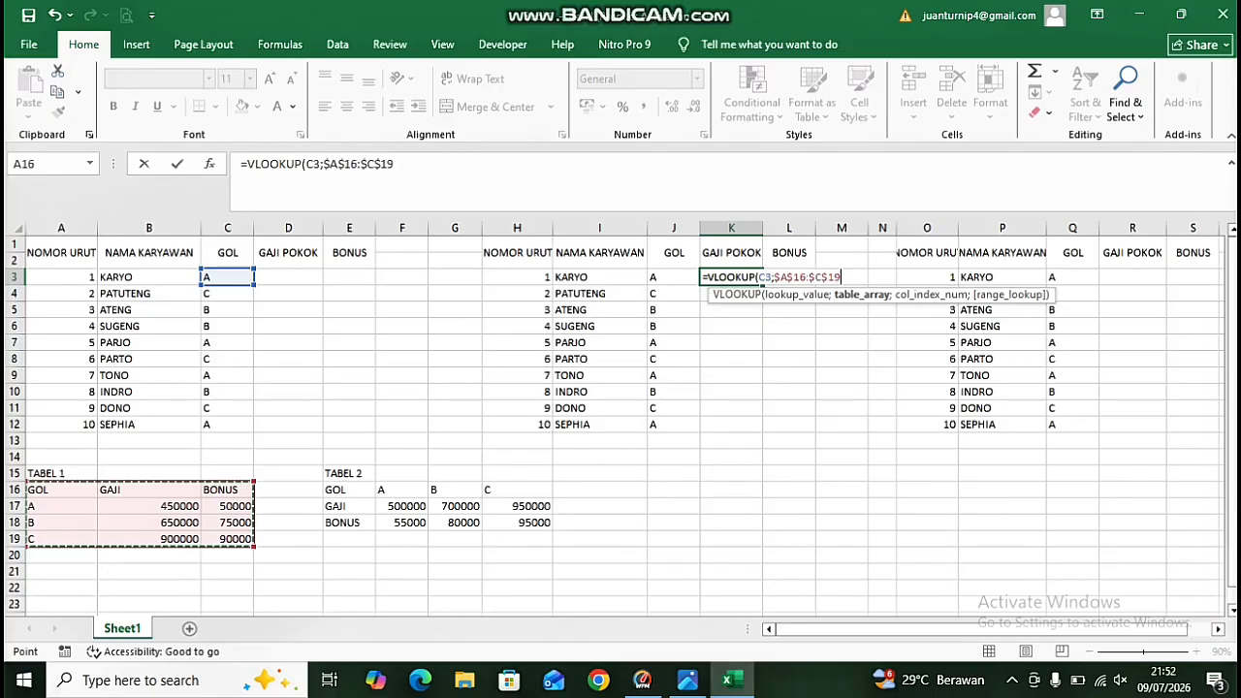
type(";2")
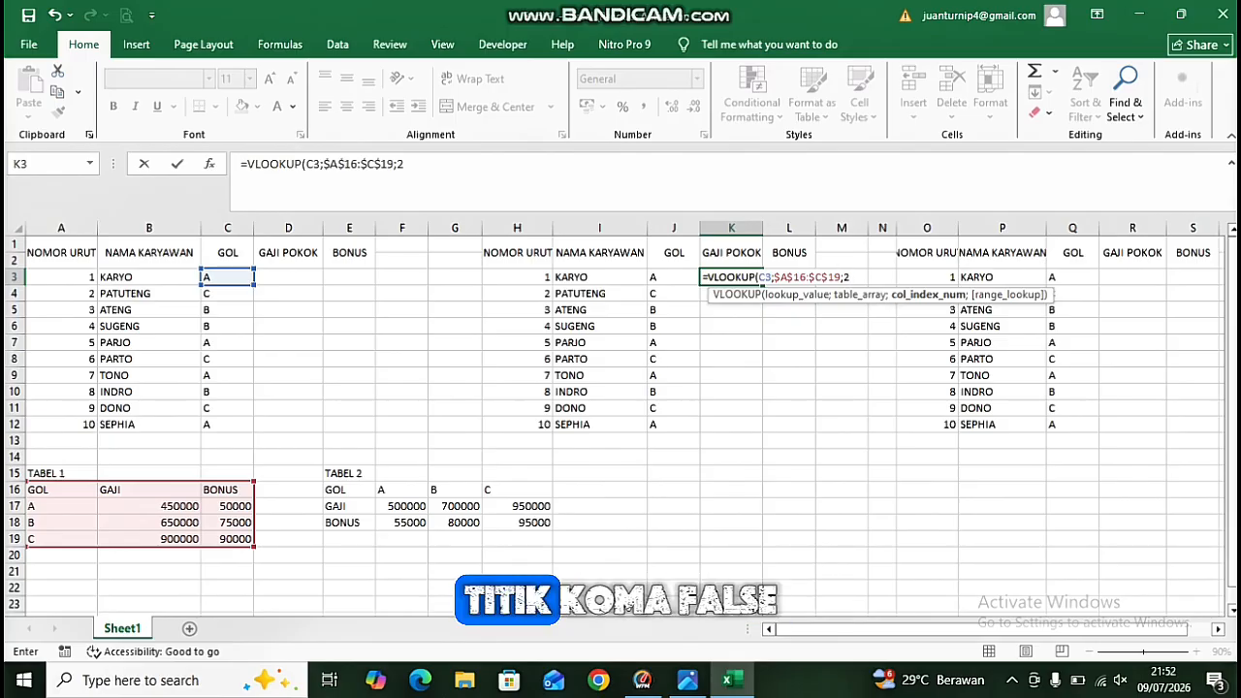
type(";FALSE")
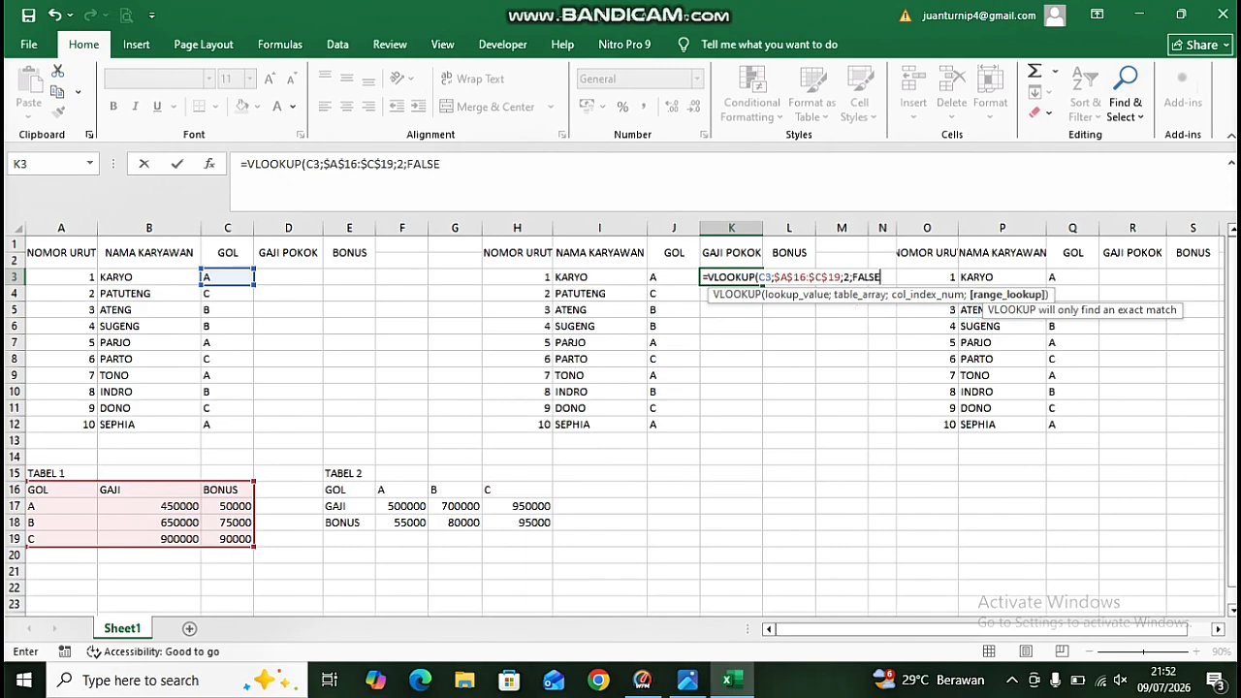
type(")")
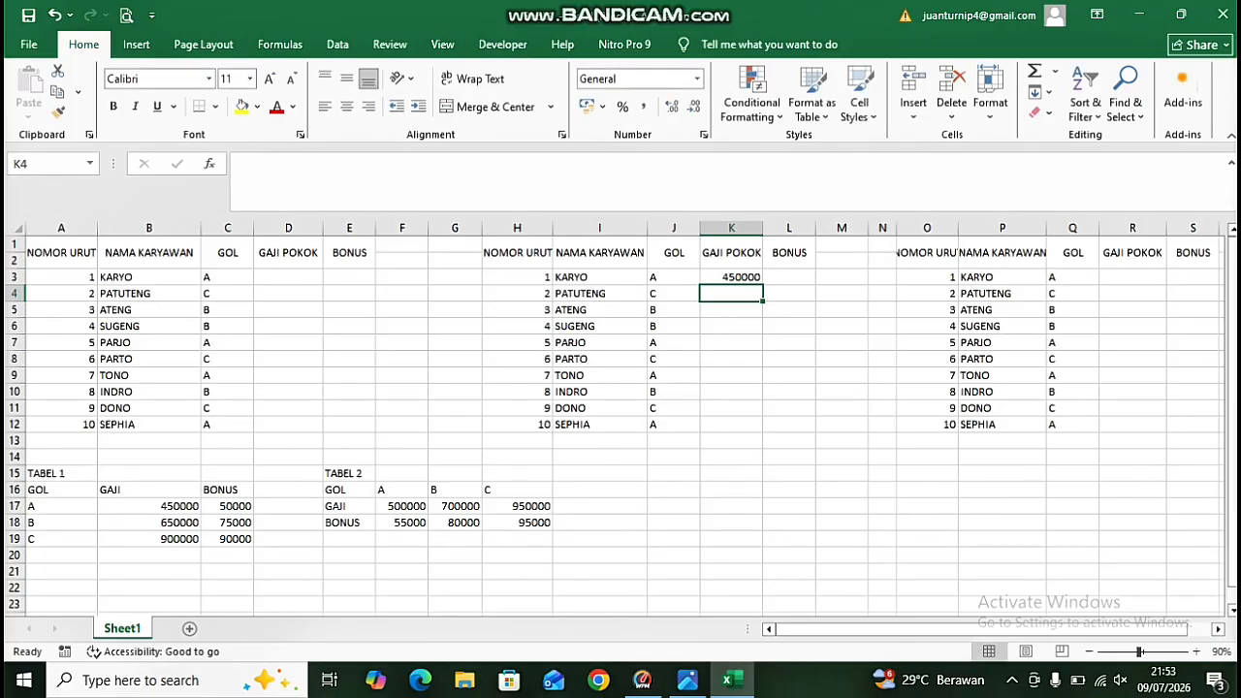
Fill the K3 salary formula down through K12.
left_click(730, 277)
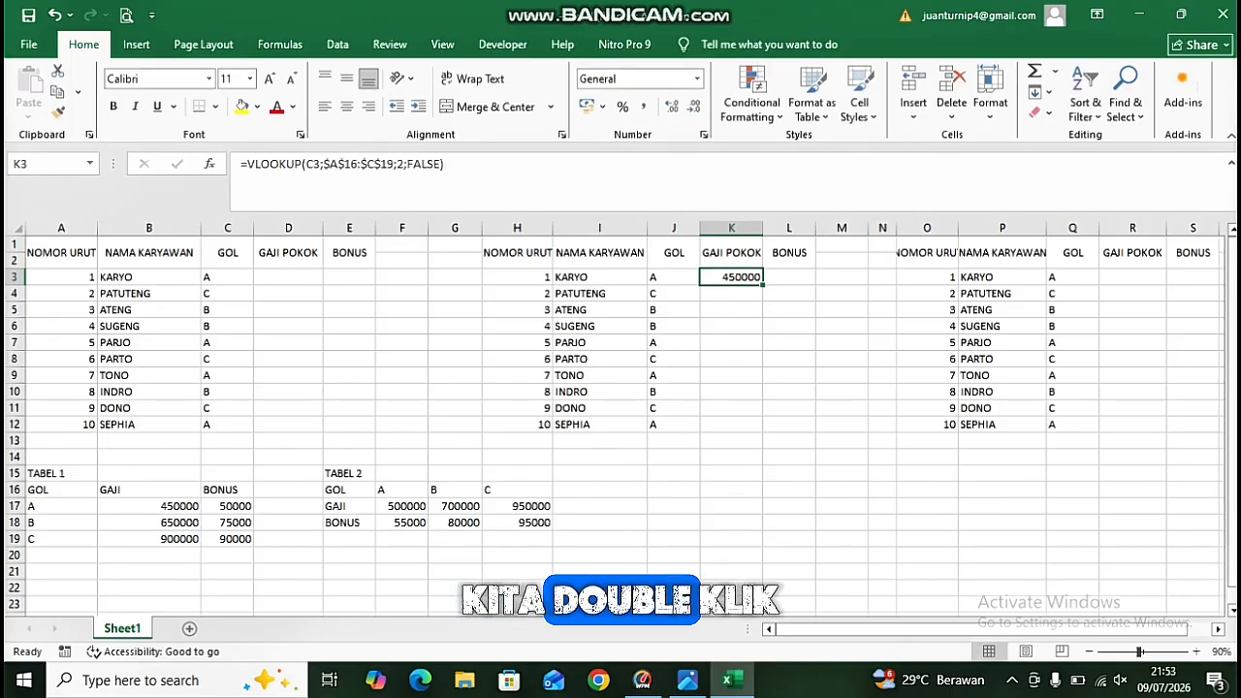
double_click(762, 285)
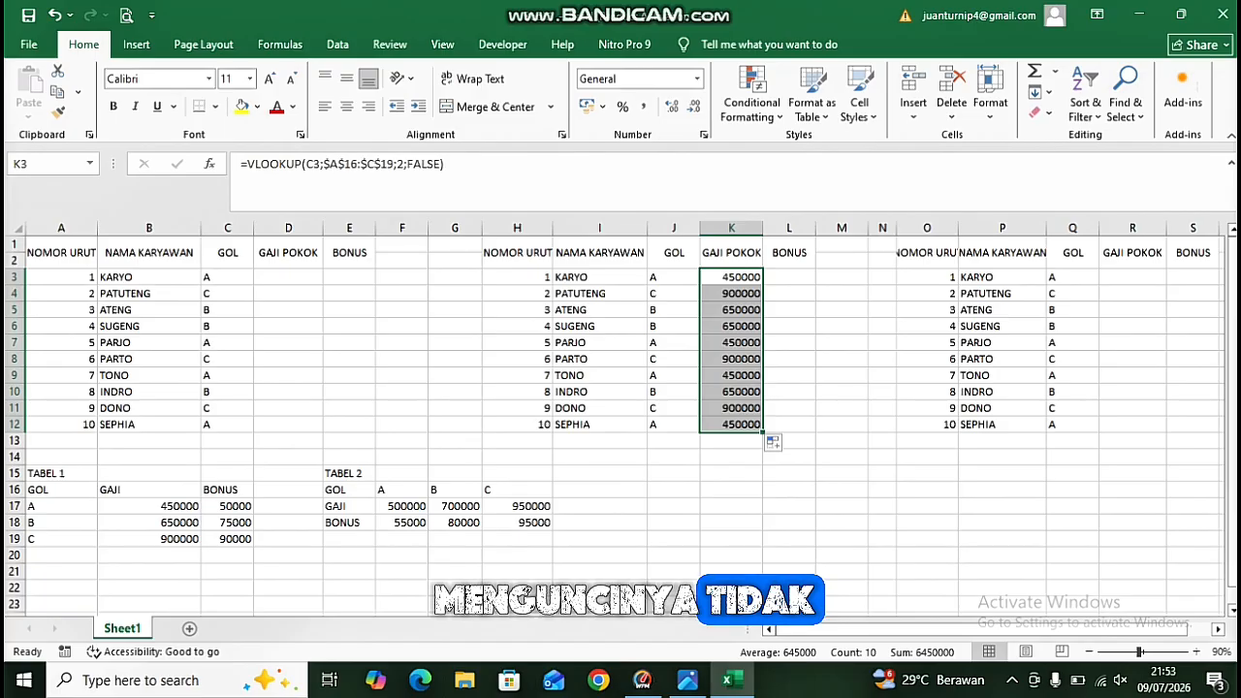
left_click(789, 375)
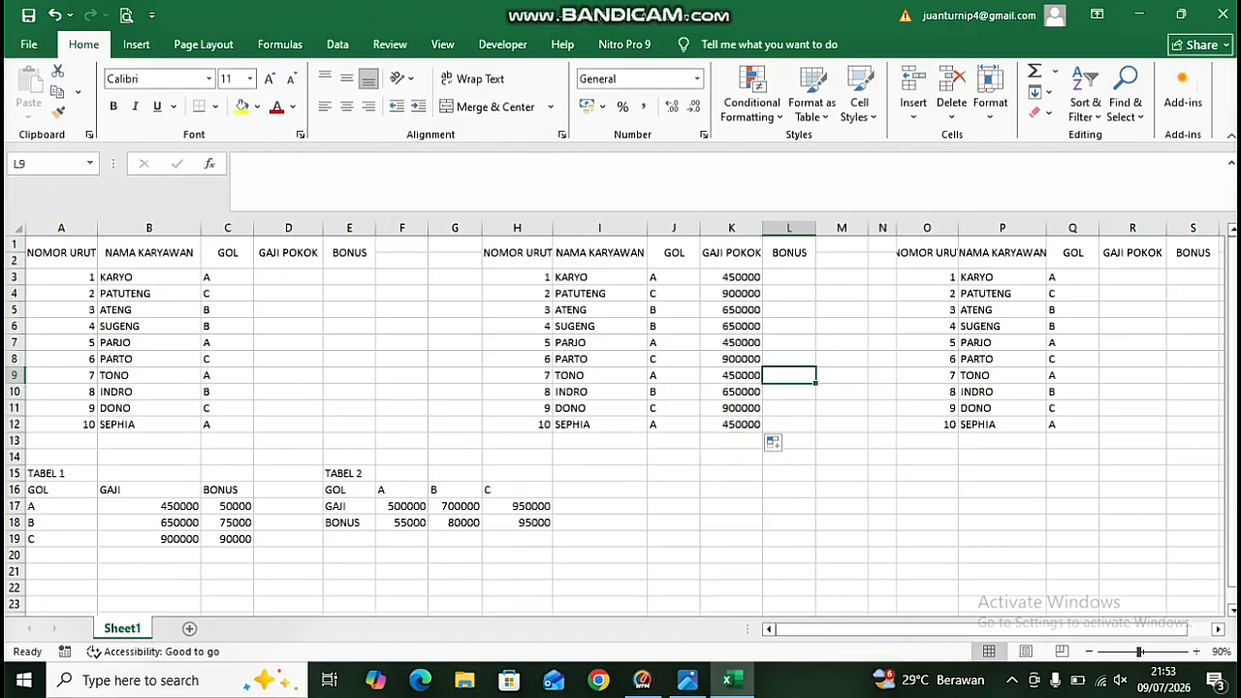
Start a VLOOKUP bonus formula in L3 with C3 as the lookup value.
left_click(789, 277)
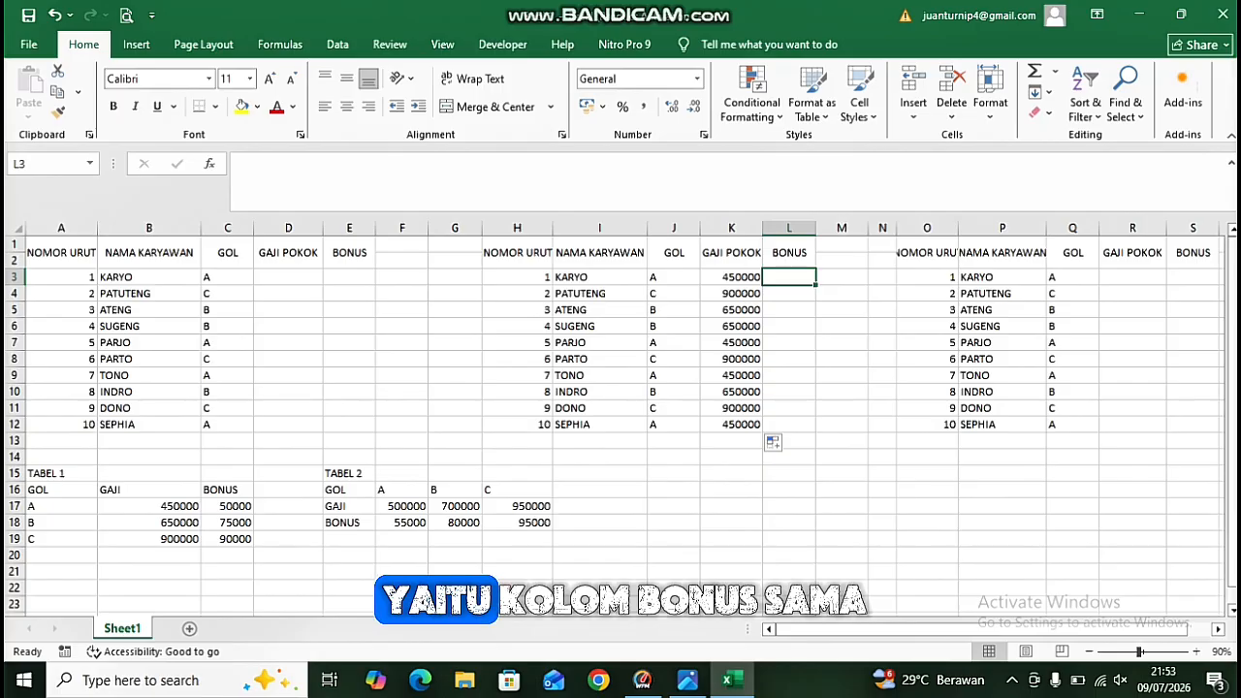
type("=")
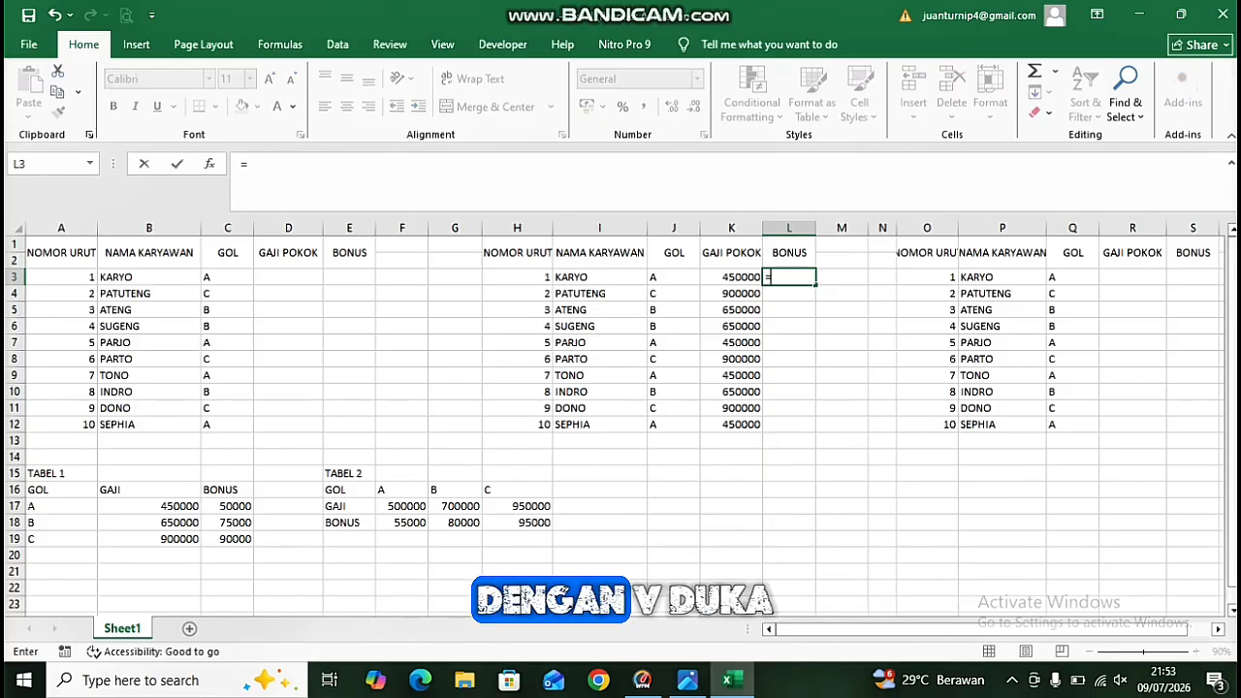
type("VL")
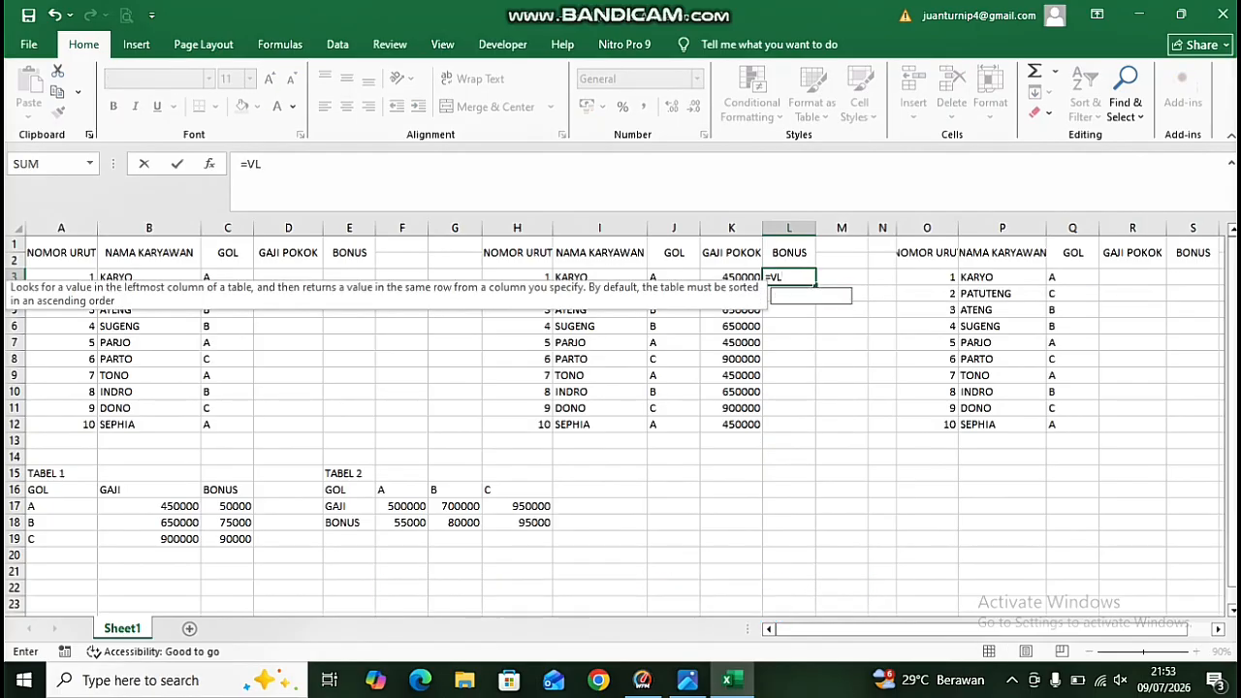
type("OOKUP")
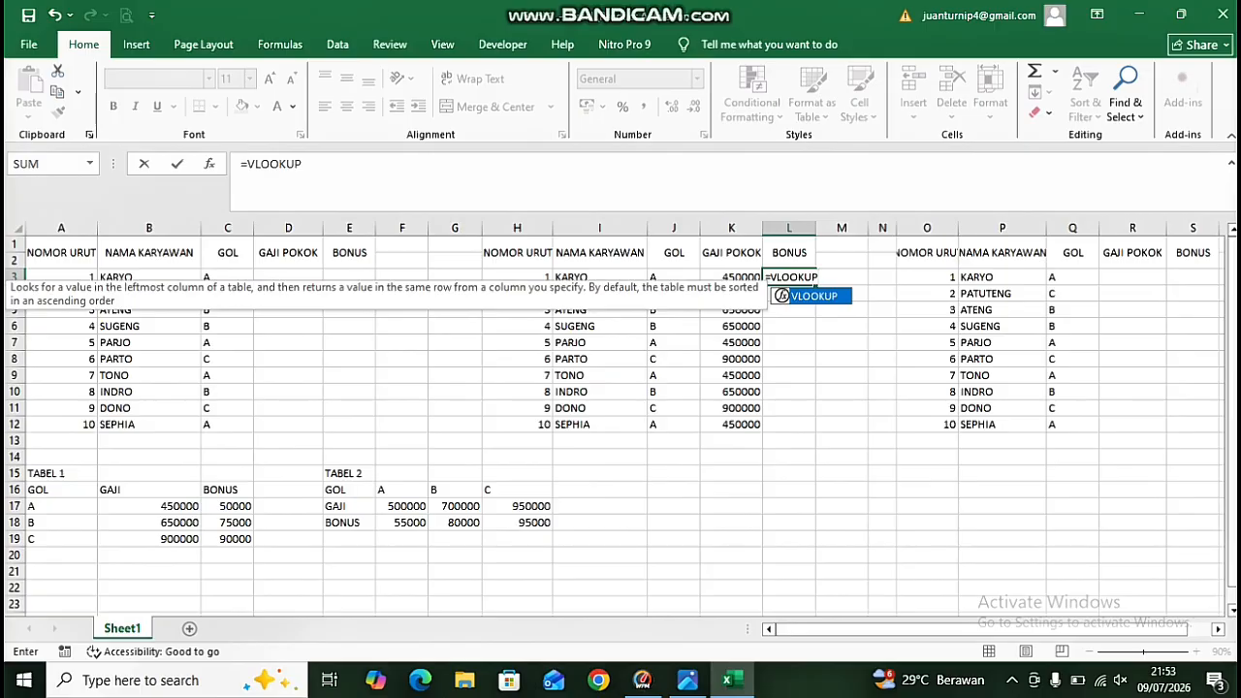
type("(")
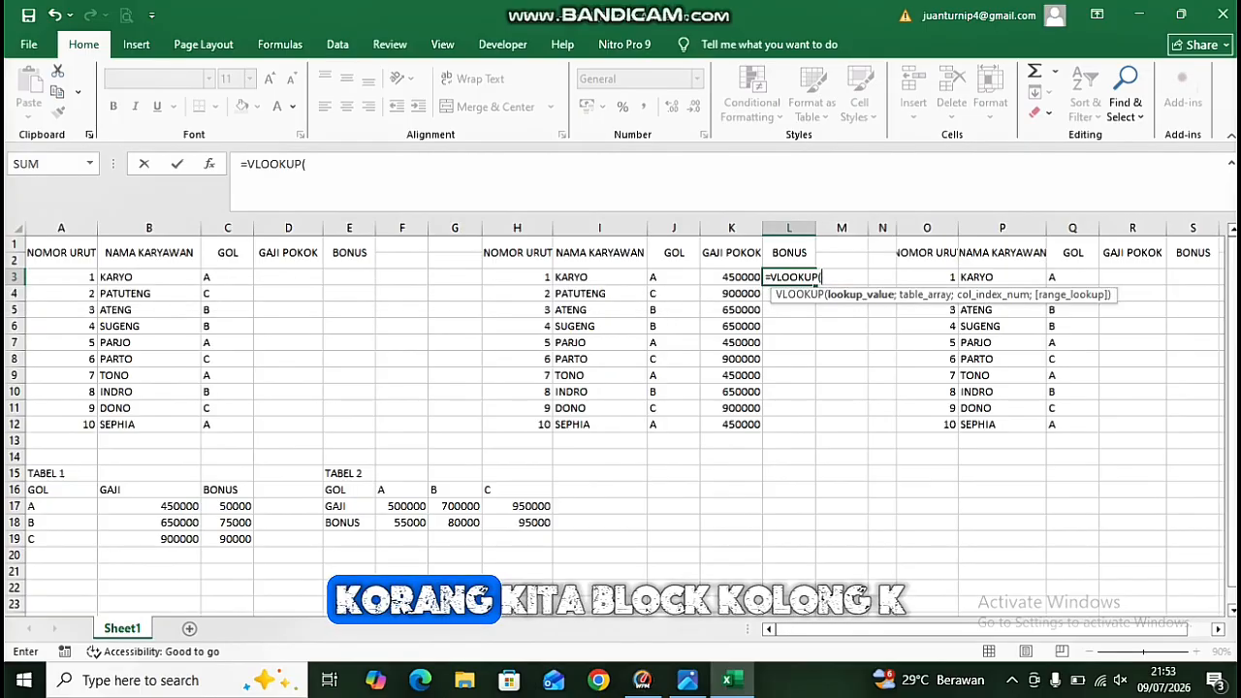
left_click(227, 277)
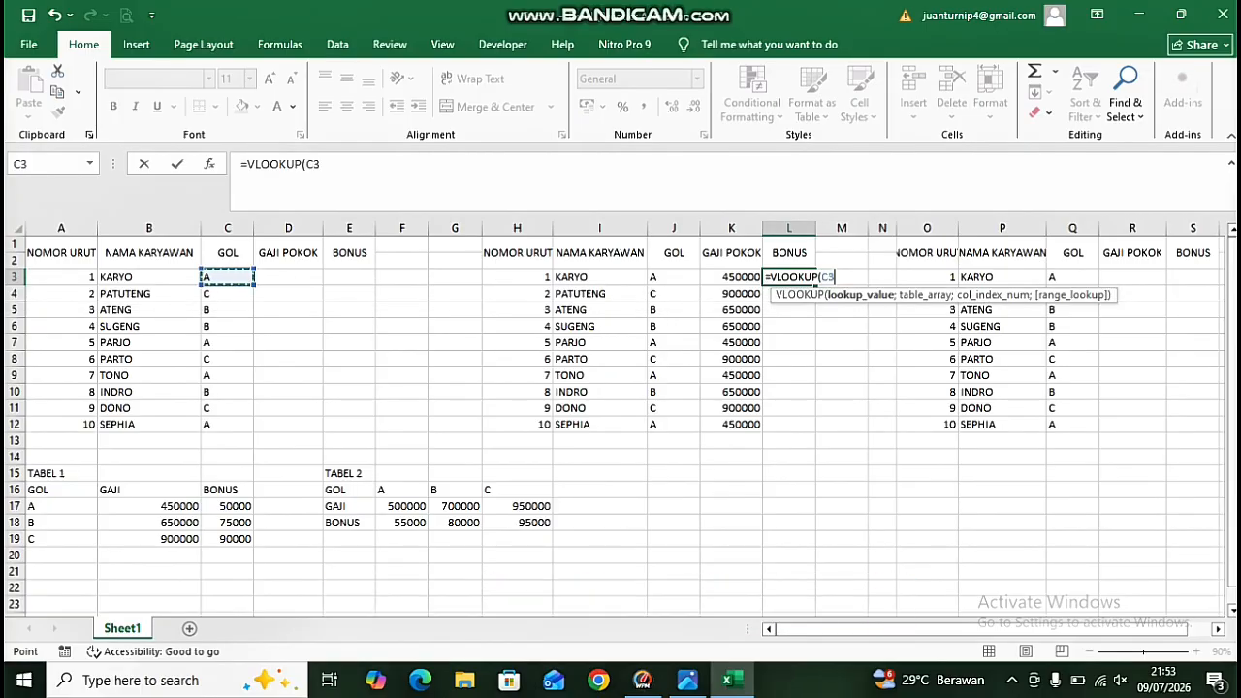
type(";")
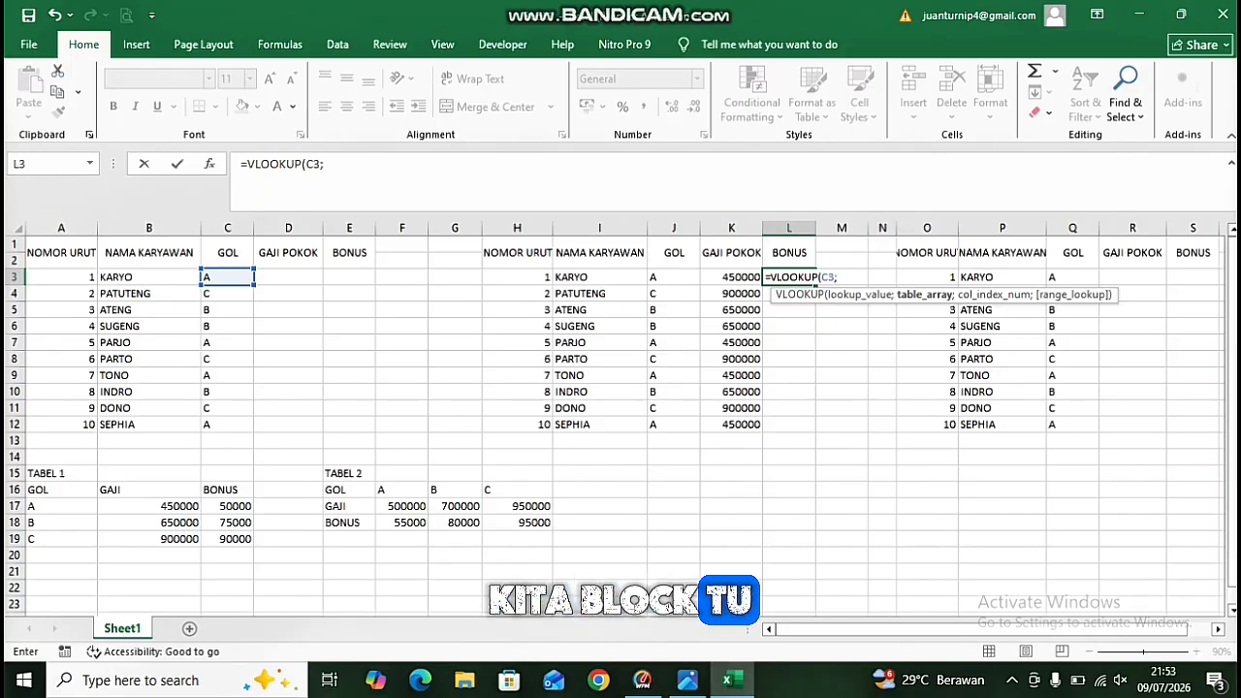
left_click(61, 490)
left_click_drag(98, 489, 148, 538)
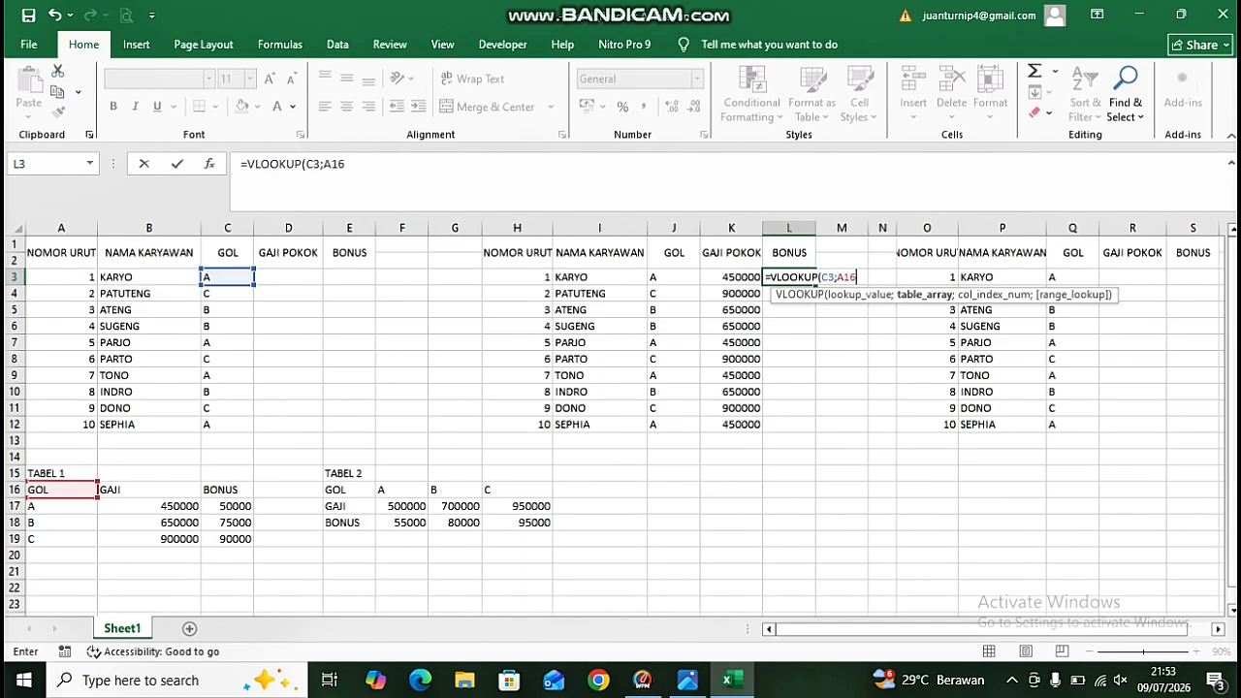
left_click_drag(98, 490, 250, 545)
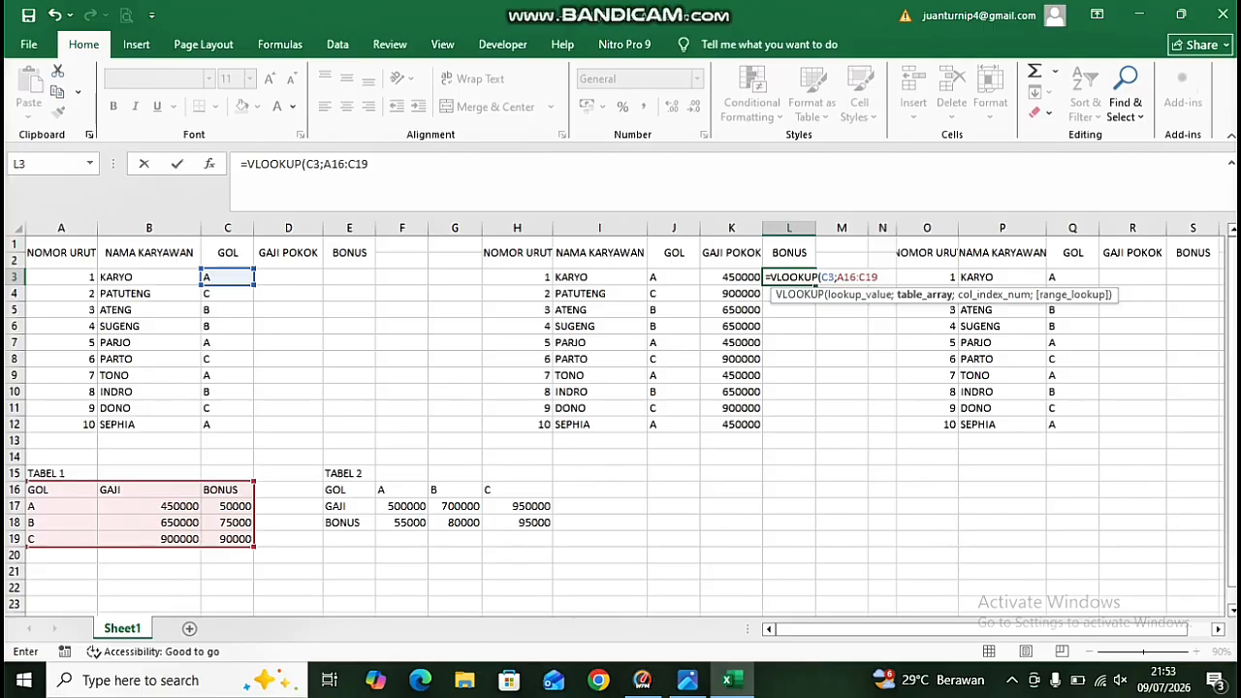
key("F4")
key("ctrl+z")
key("BackSpace")
key("BackSpace")
key("BackSpace")
key("BackSpace")
key("BackSpace")
key("BackSpace")
key("BackSpace")
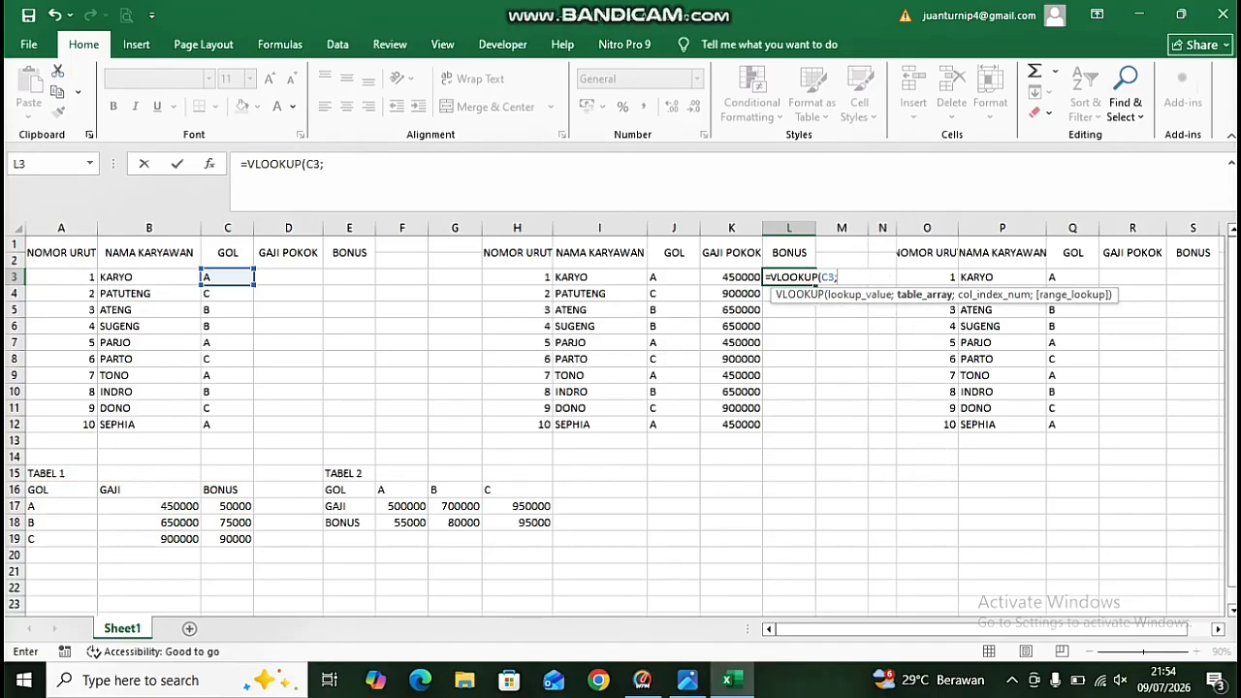
Complete the L3 formula as =VLOOKUP(C3;$A$16:$C$19;3;FALSE) with the absolute TABEL 1 range.
left_click(61, 489)
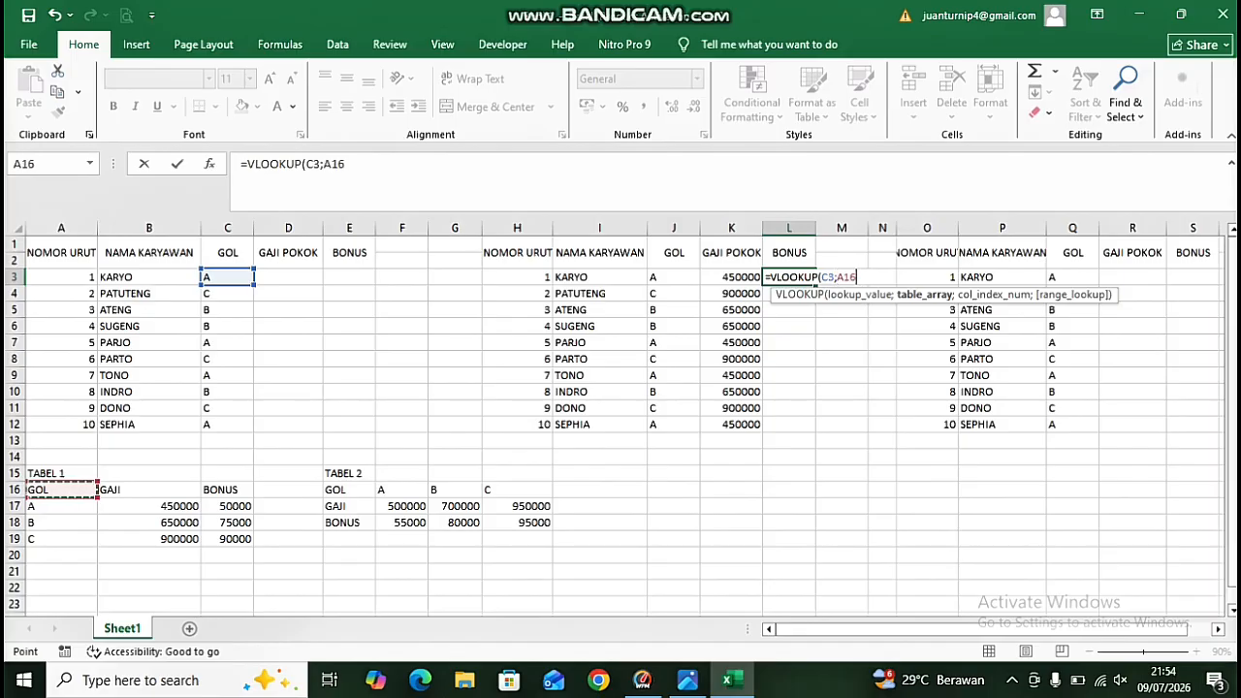
left_click_drag(62, 489, 233, 538)
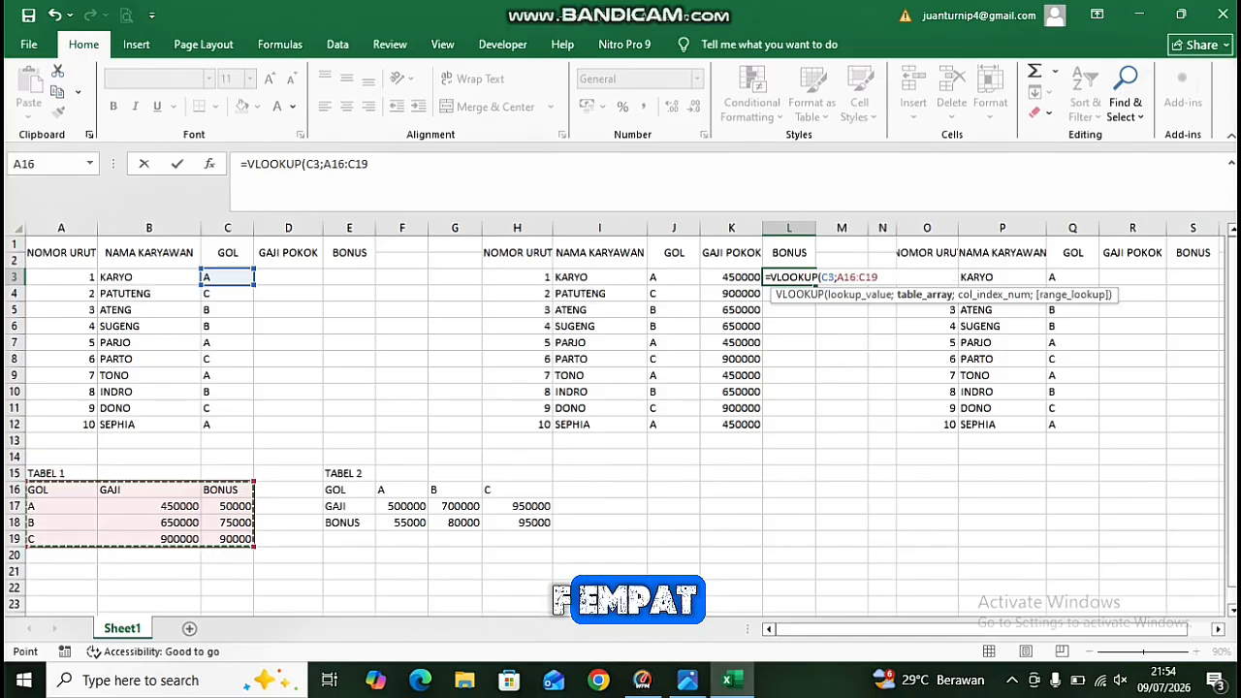
key("F4")
type(";")
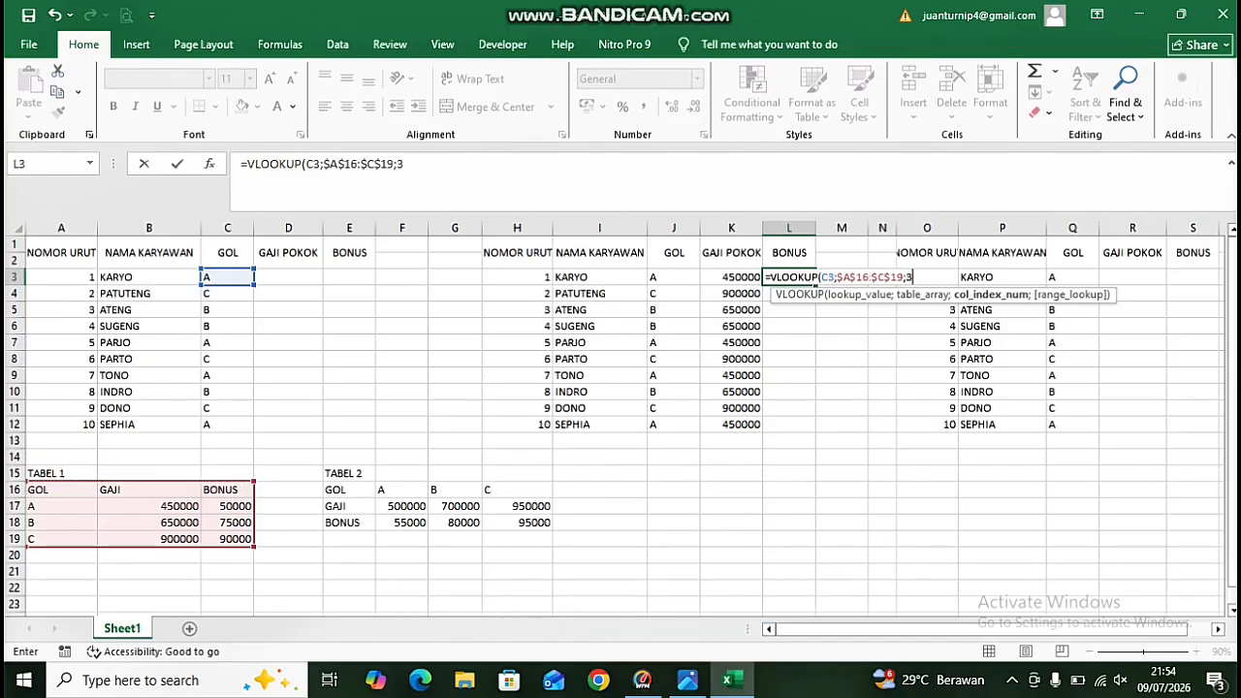
type("3;FALS")
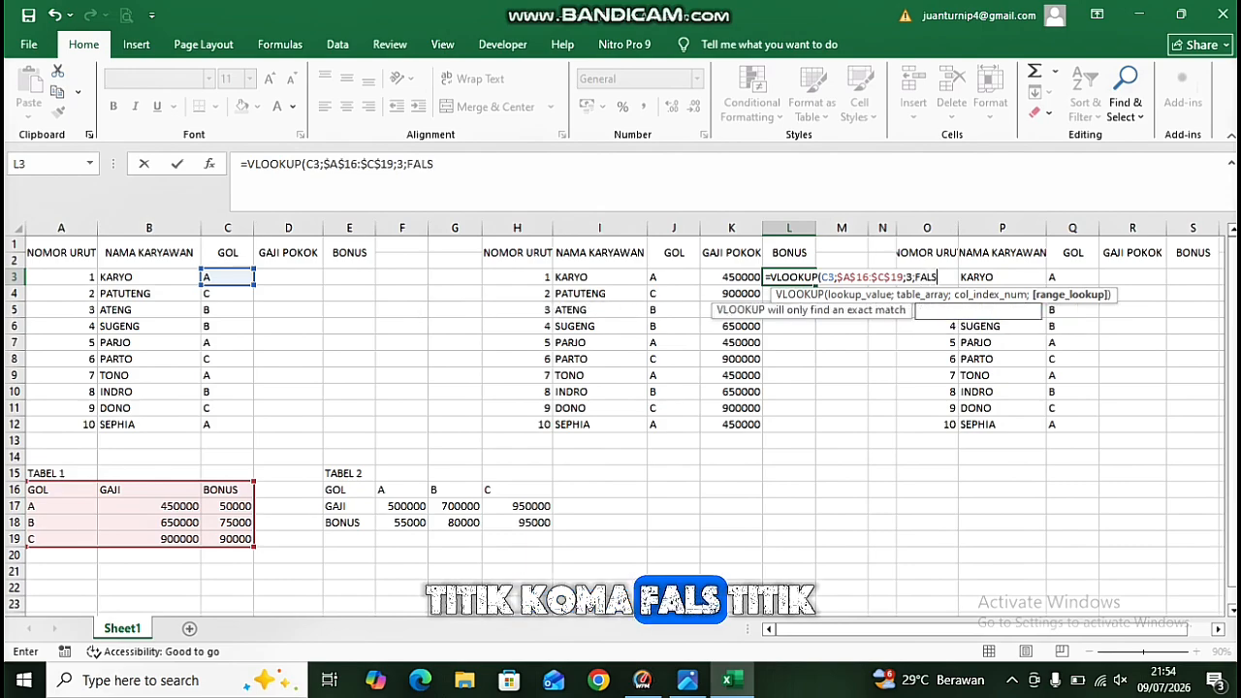
type("E)")
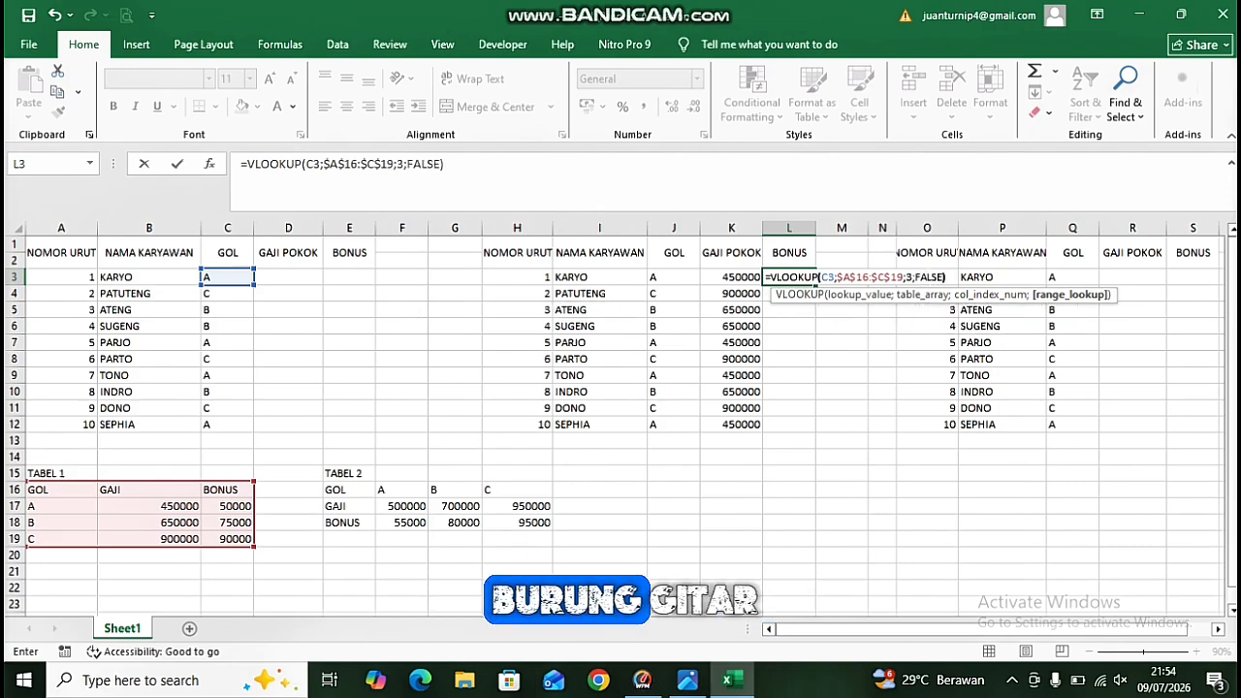
key("Return")
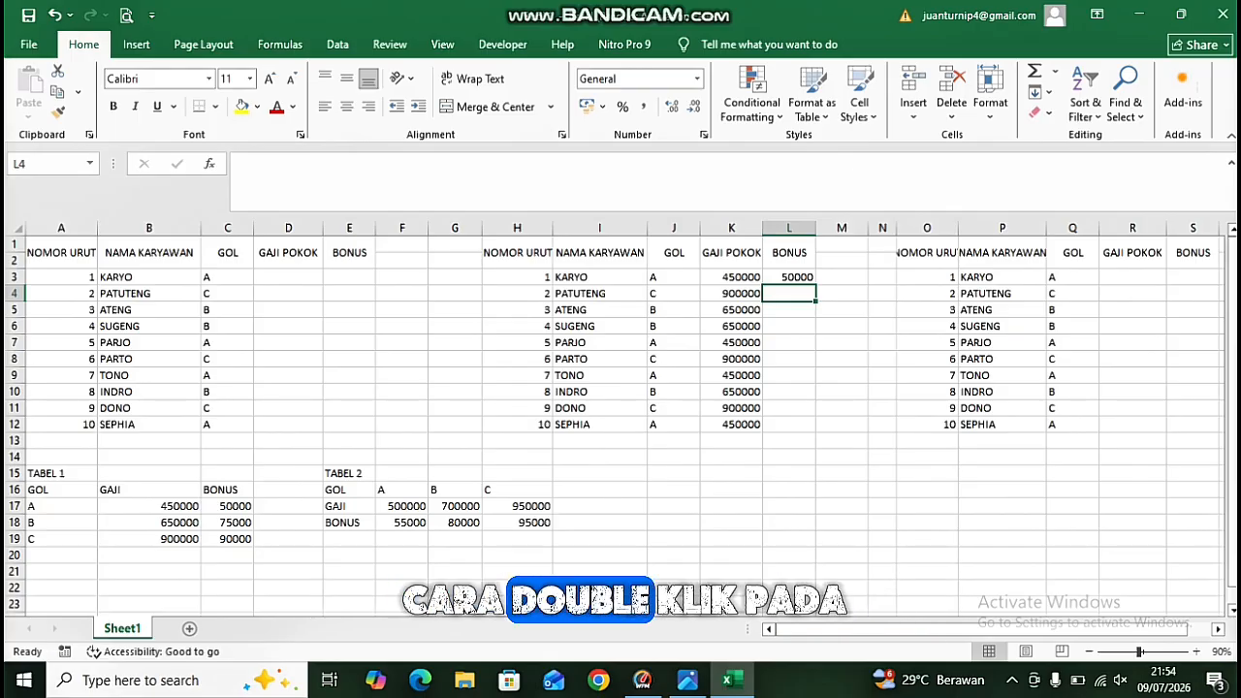
Fill the L3 bonus formula down through L12.
left_click(789, 277)
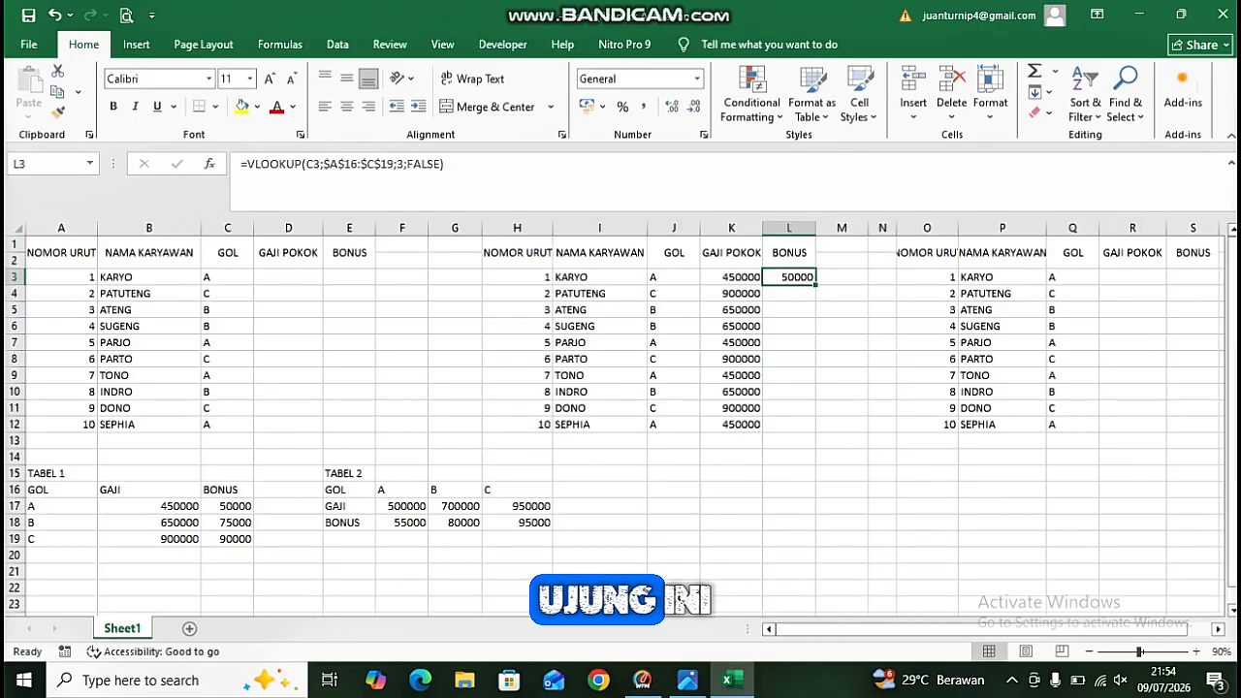
double_click(815, 285)
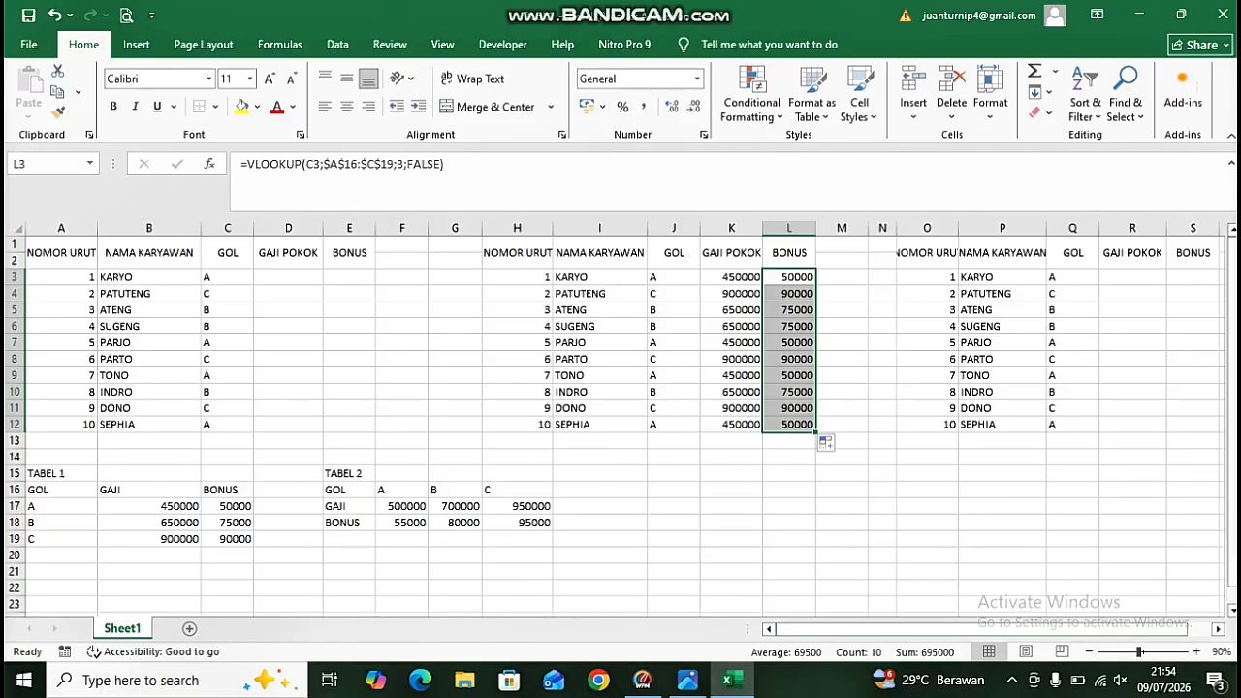
left_click_drag(886, 629, 909, 629)
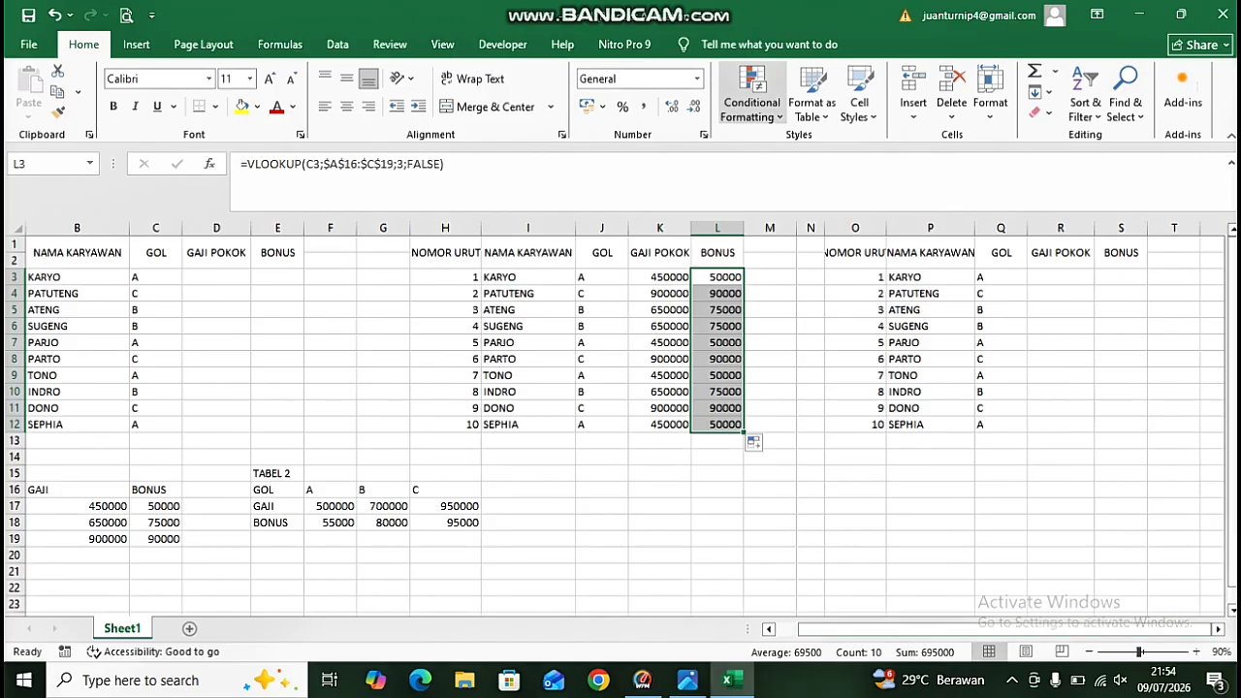
mouse_move(733, 8)
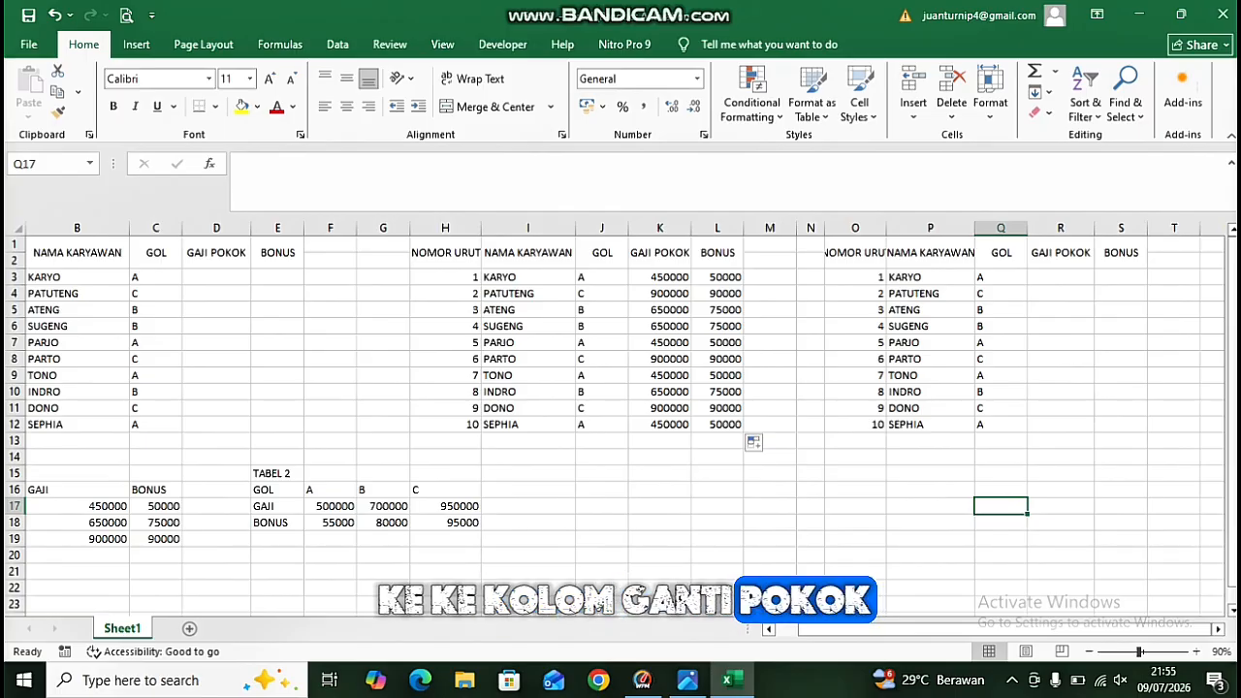
Start an HLOOKUP formula in R3 under GAJI POKOK, using C3 as the lookup value.
left_click(1060, 277)
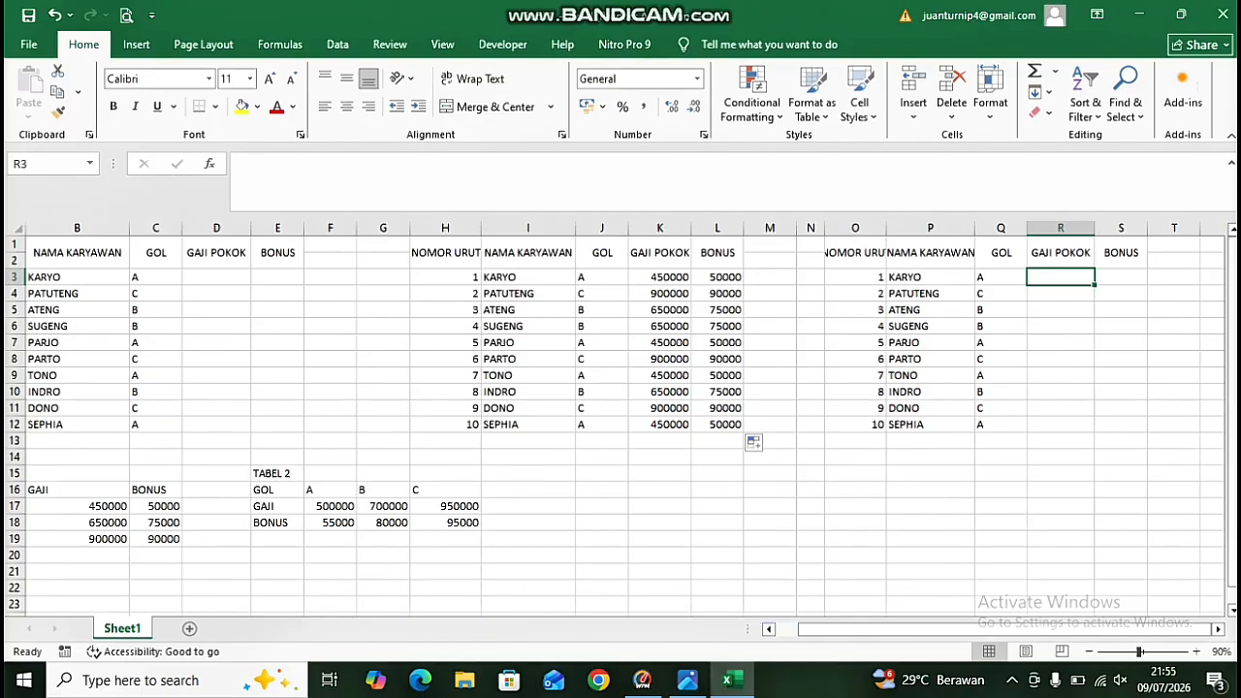
left_click(277, 506)
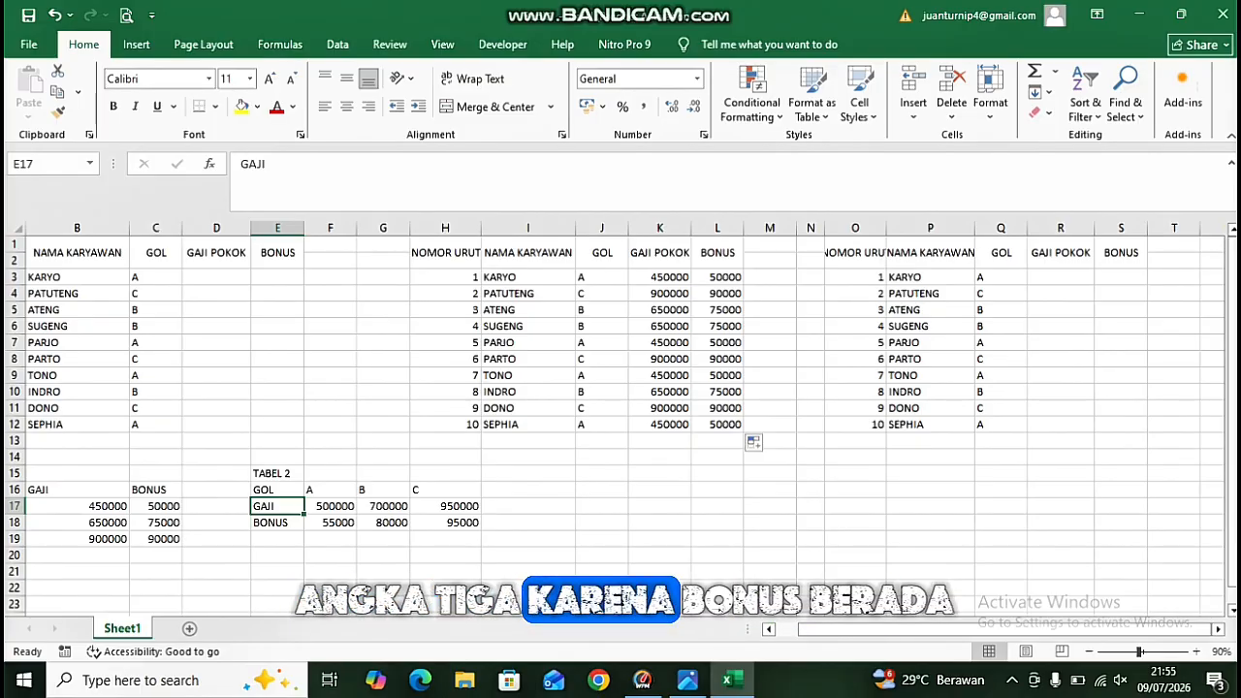
left_click(277, 522)
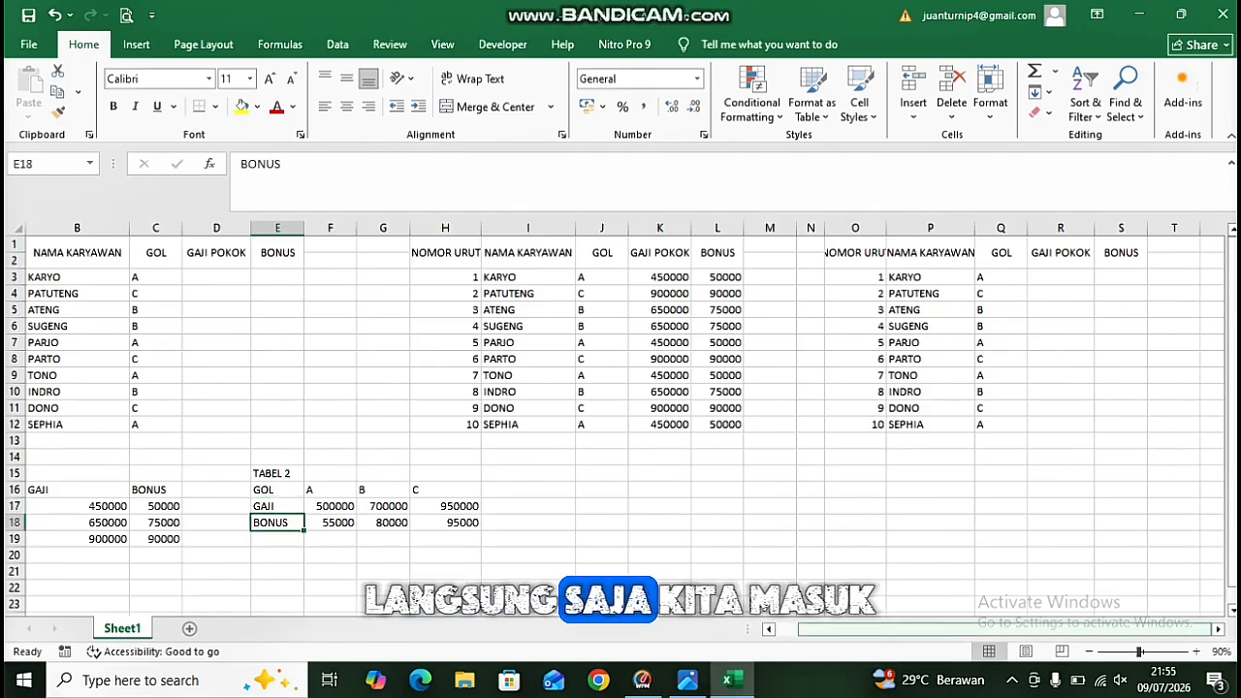
left_click(1060, 277)
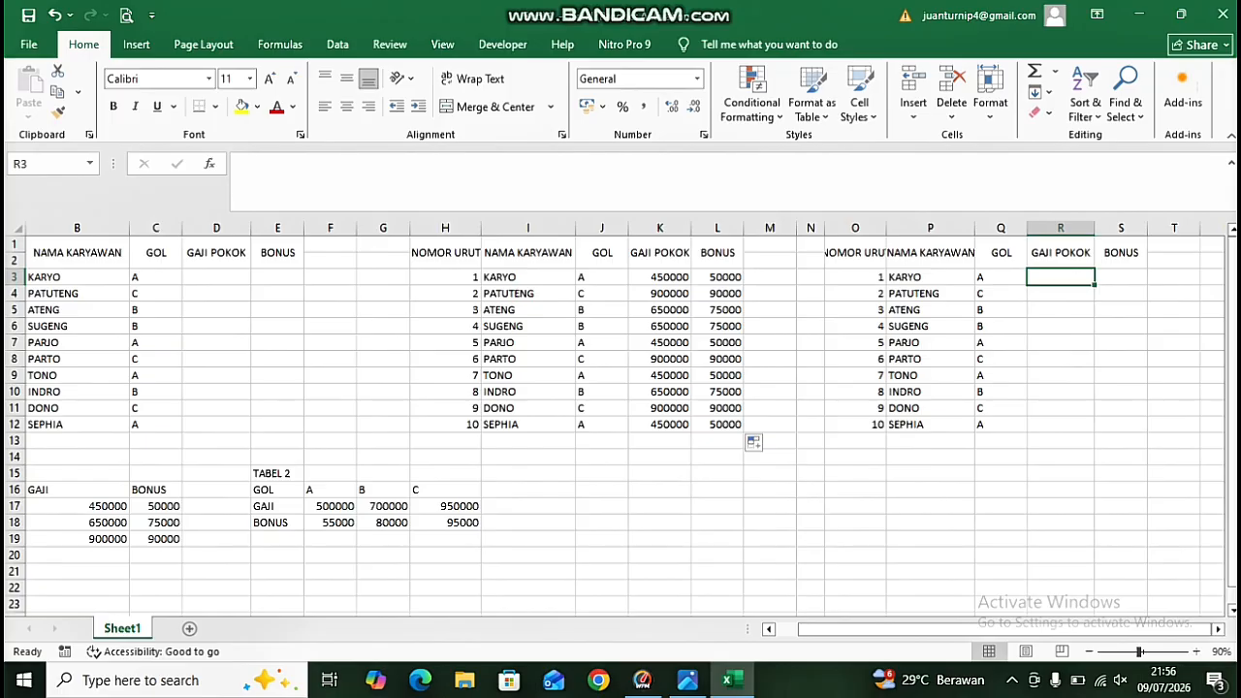
type("=HL")
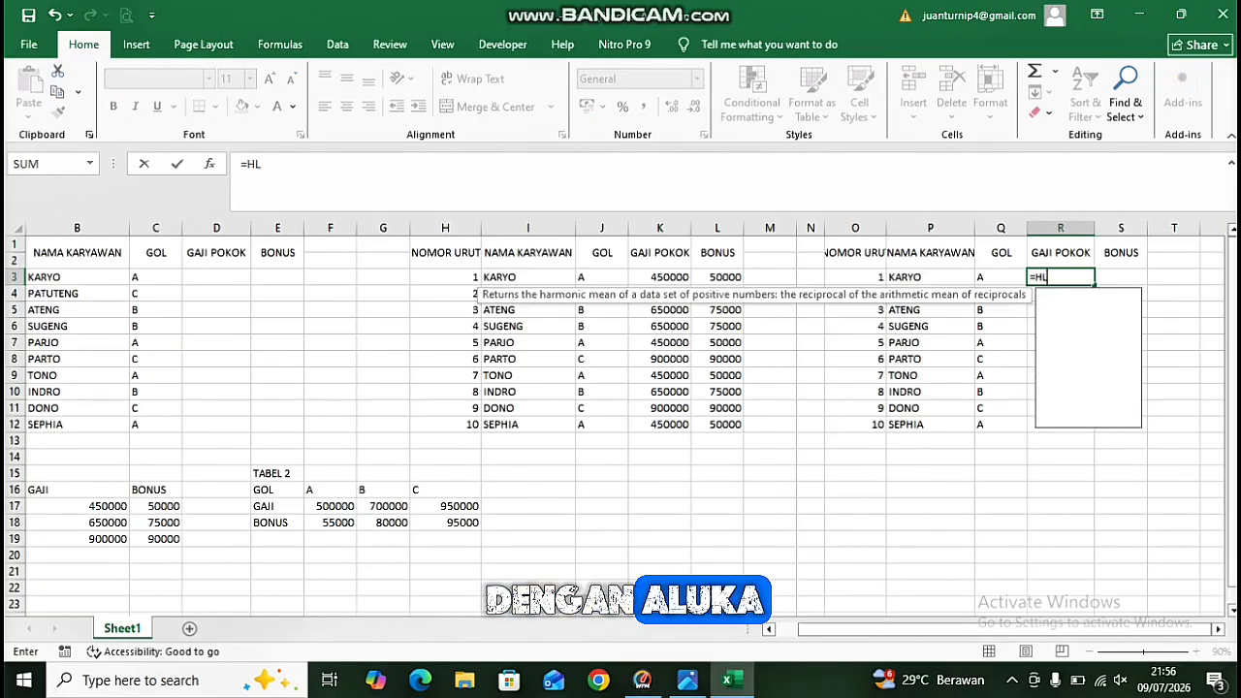
type("OOKUP")
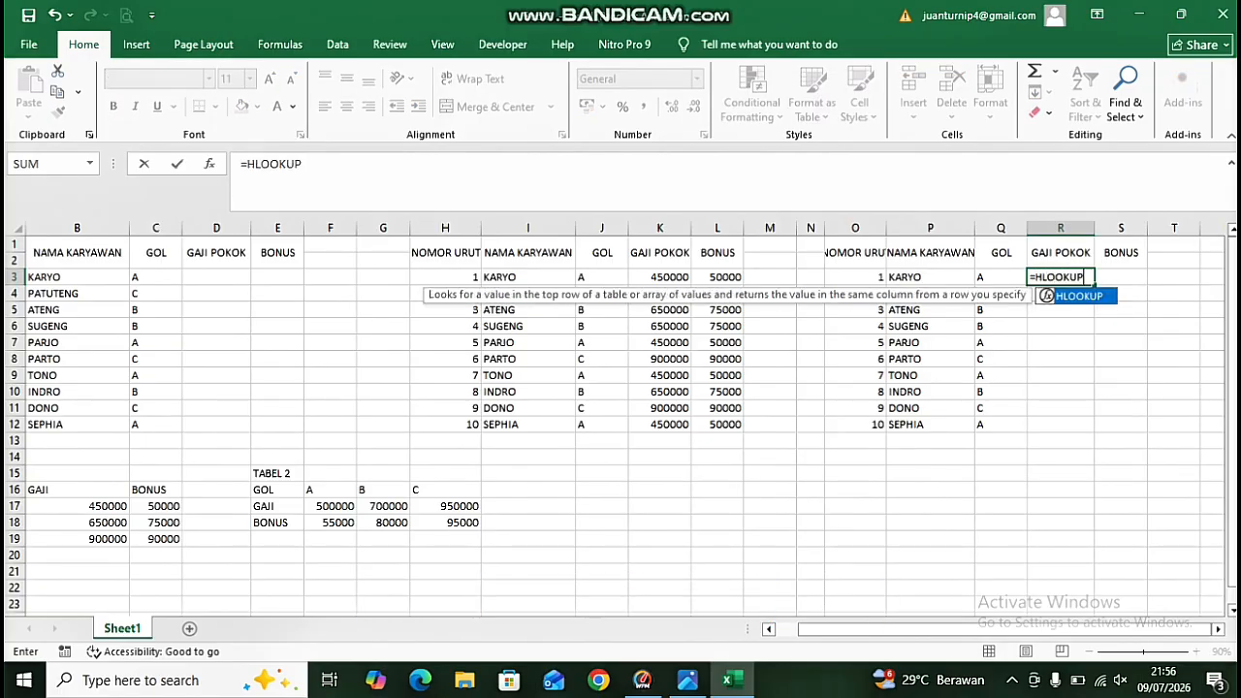
type("(")
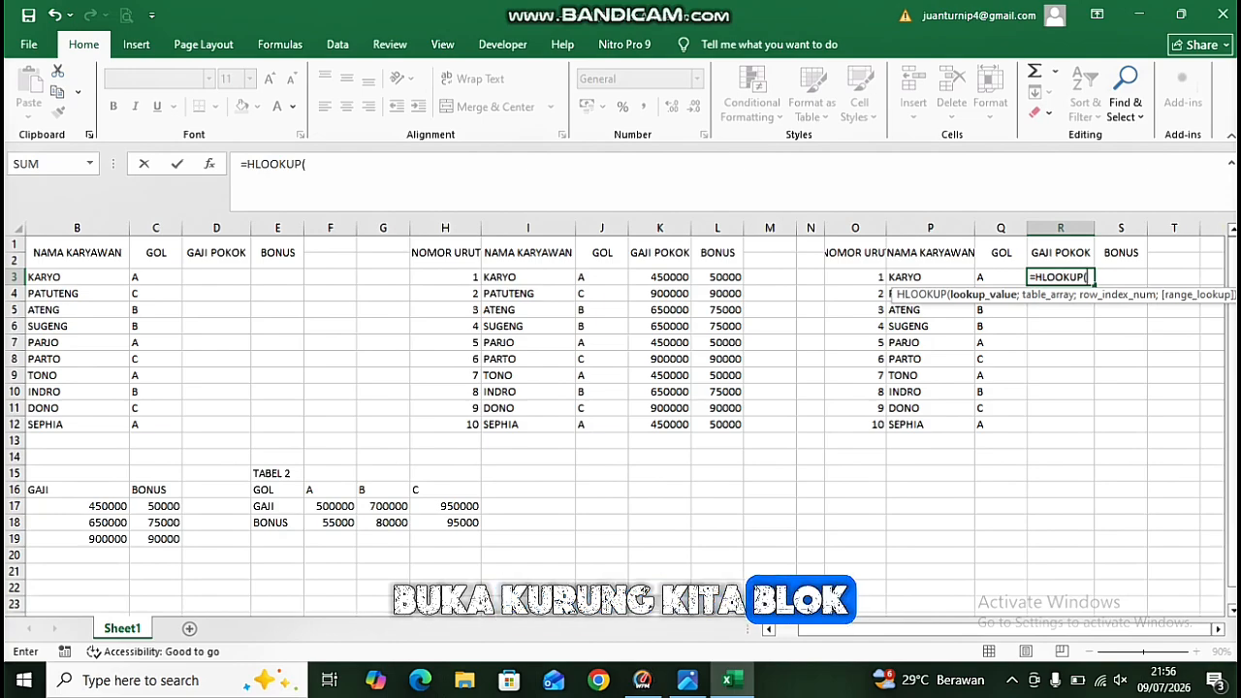
left_click(155, 277)
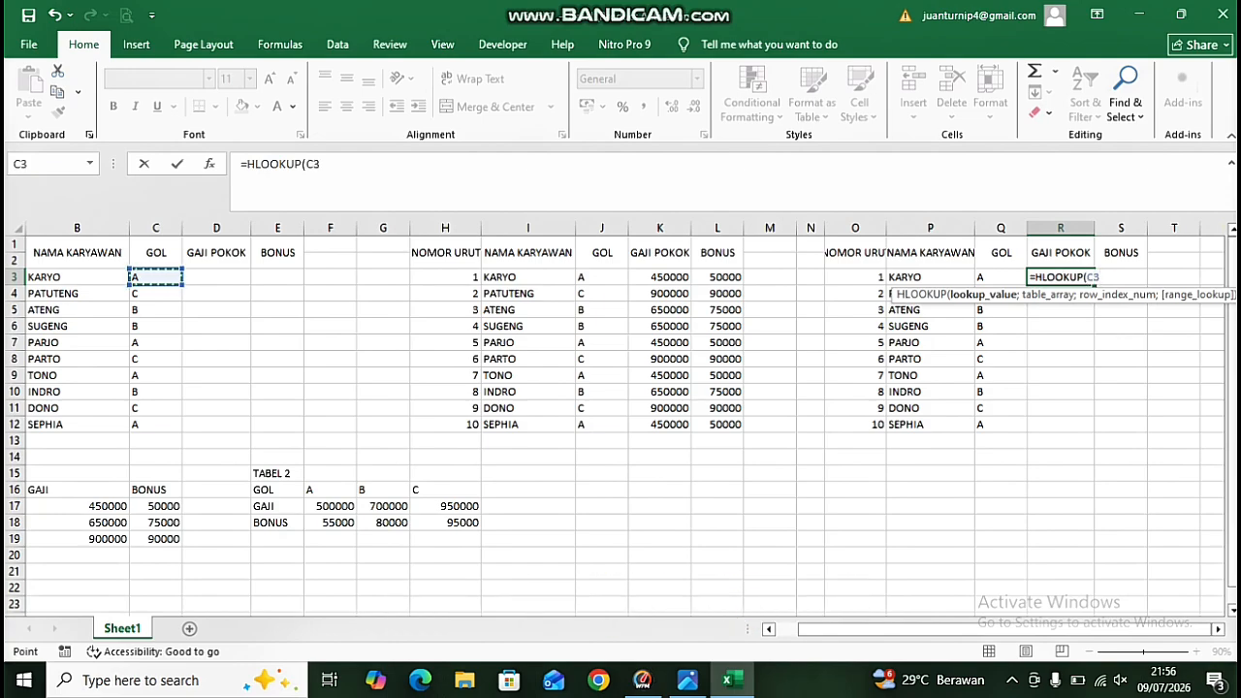
type(";")
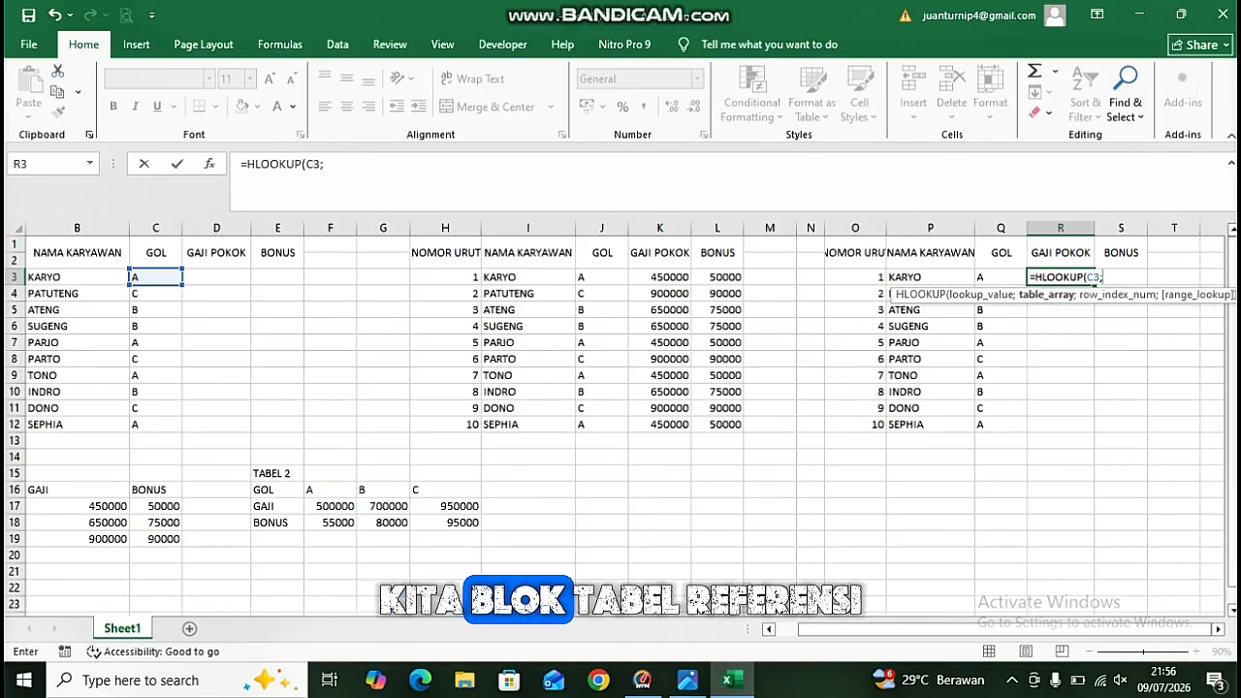
Complete the R3 formula as =HLOOKUP(C3;$E$16:$H$18;2;FALSE) with the absolute TABEL 2 range.
left_click(277, 489)
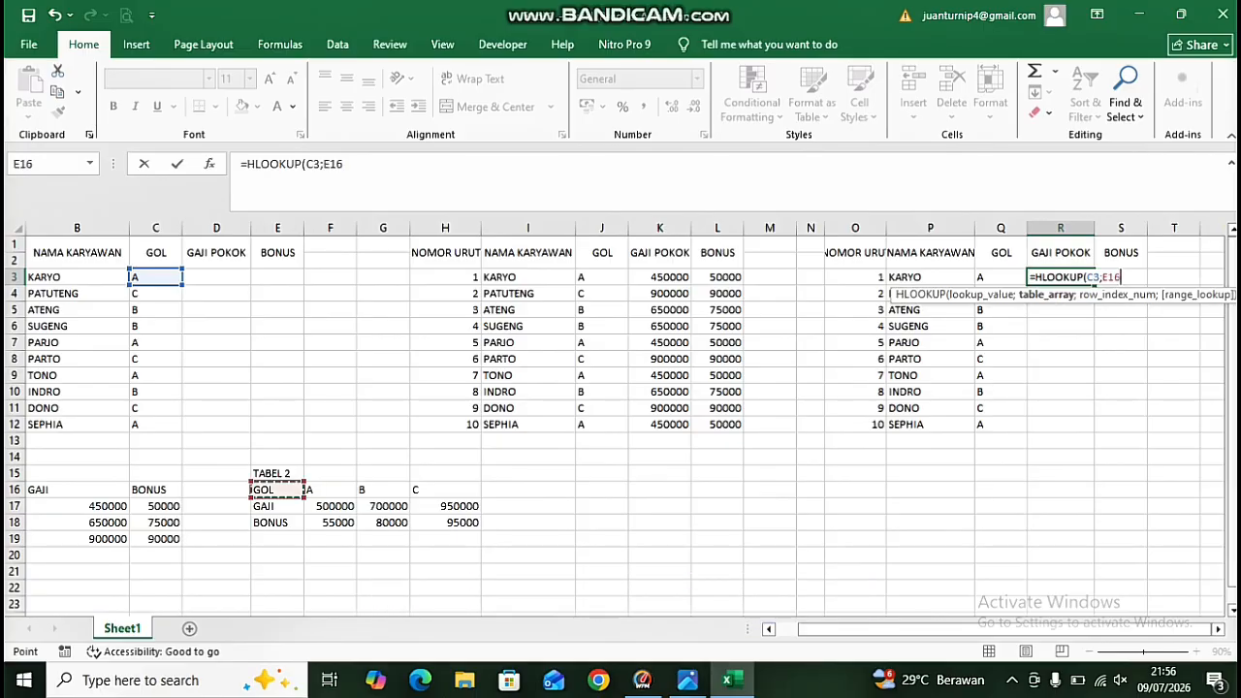
left_click_drag(281, 492, 473, 525)
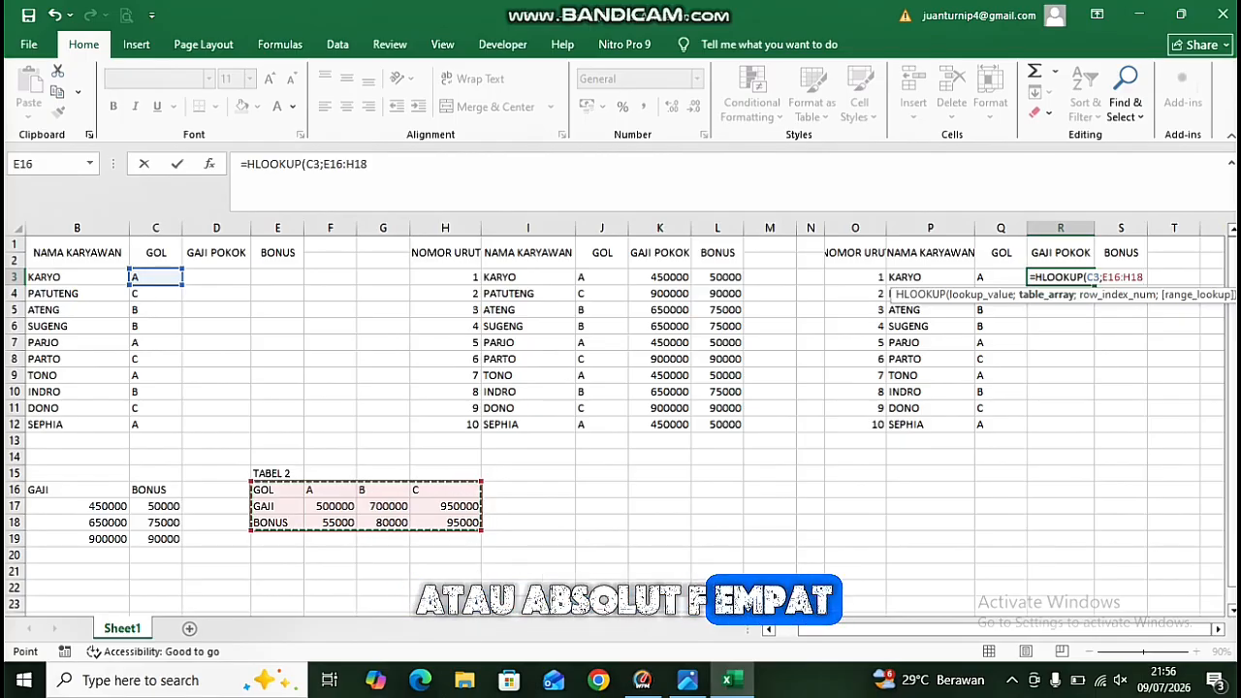
key("F4")
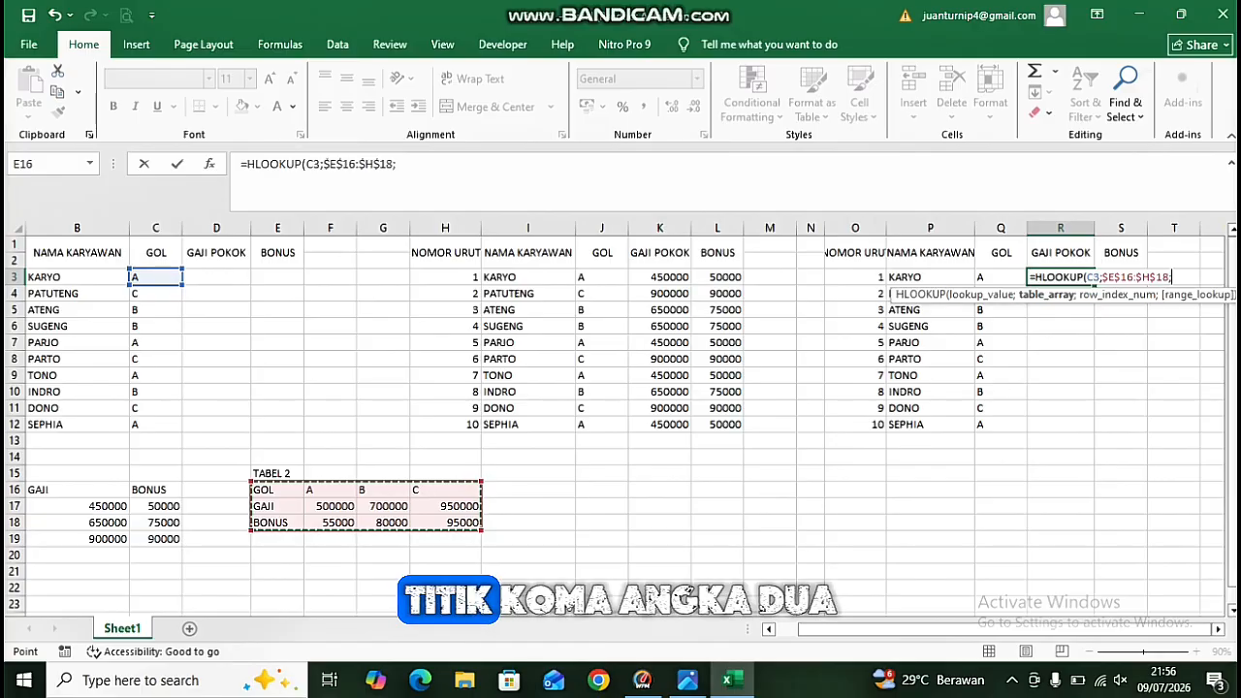
type(";2")
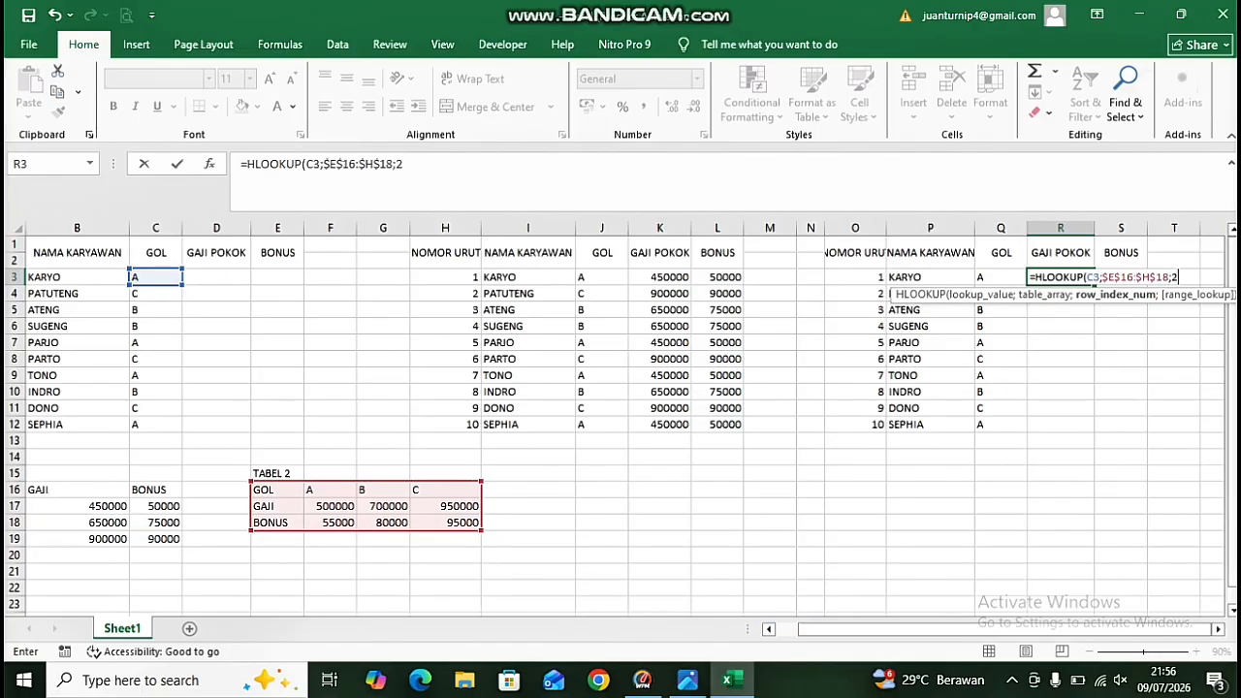
type(";")
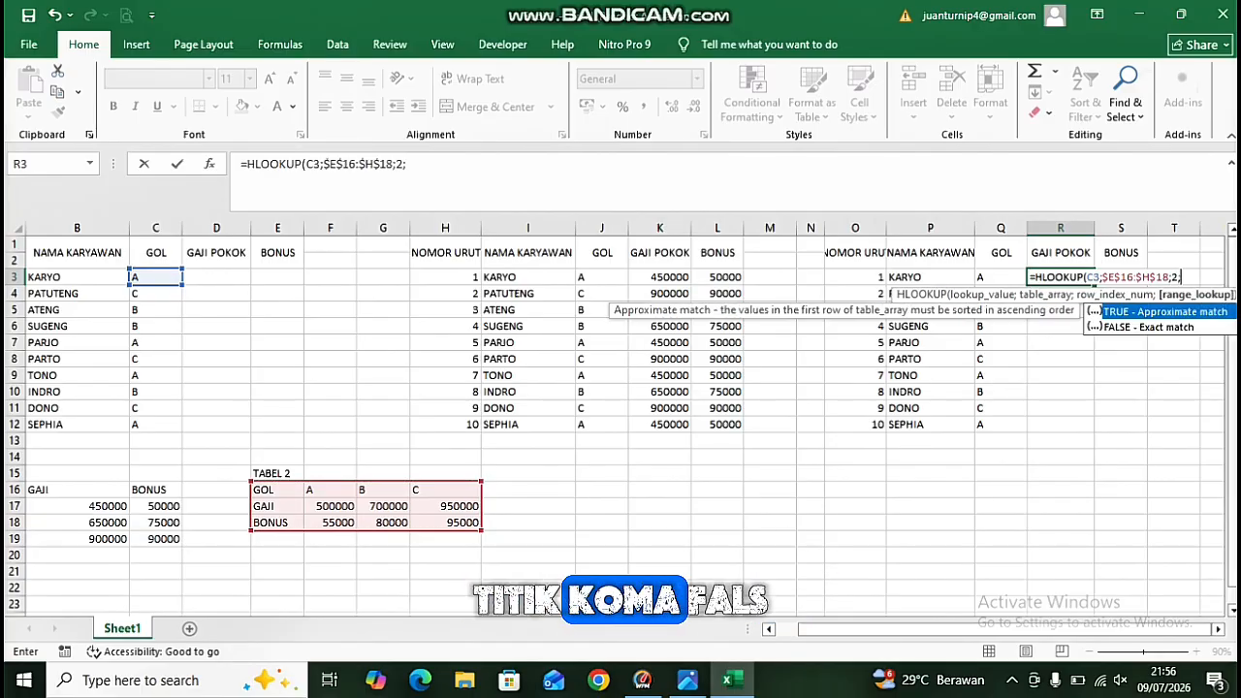
type("FALS")
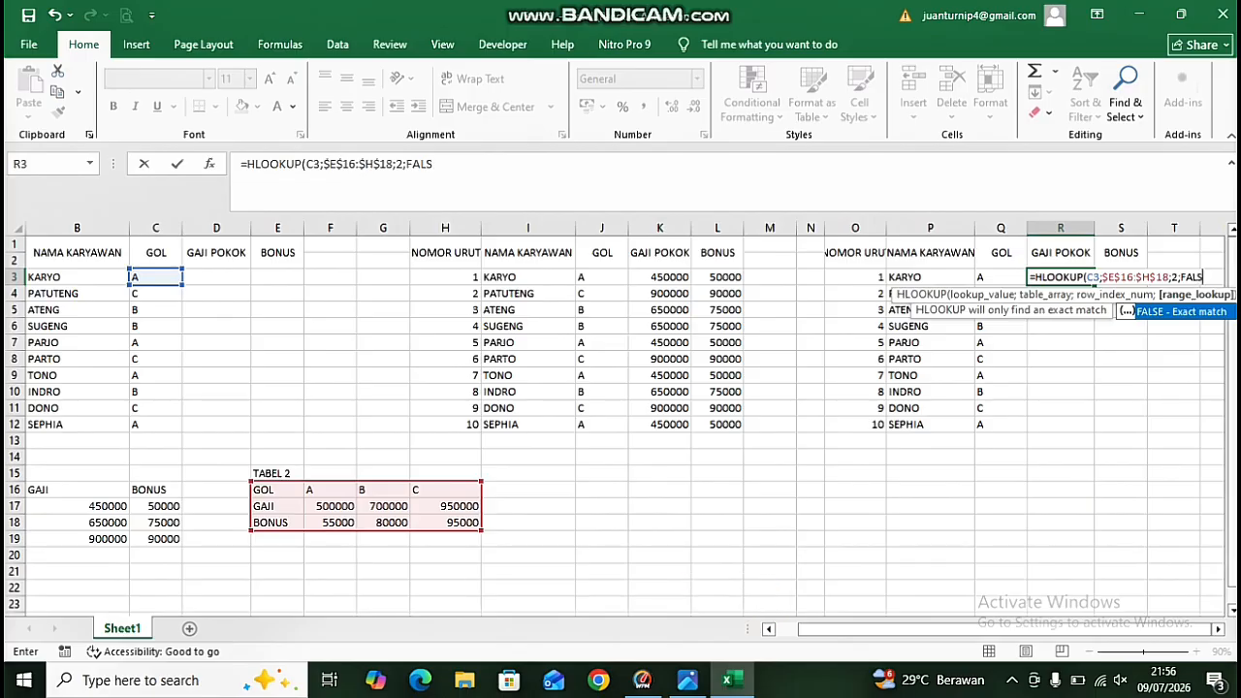
type("E)")
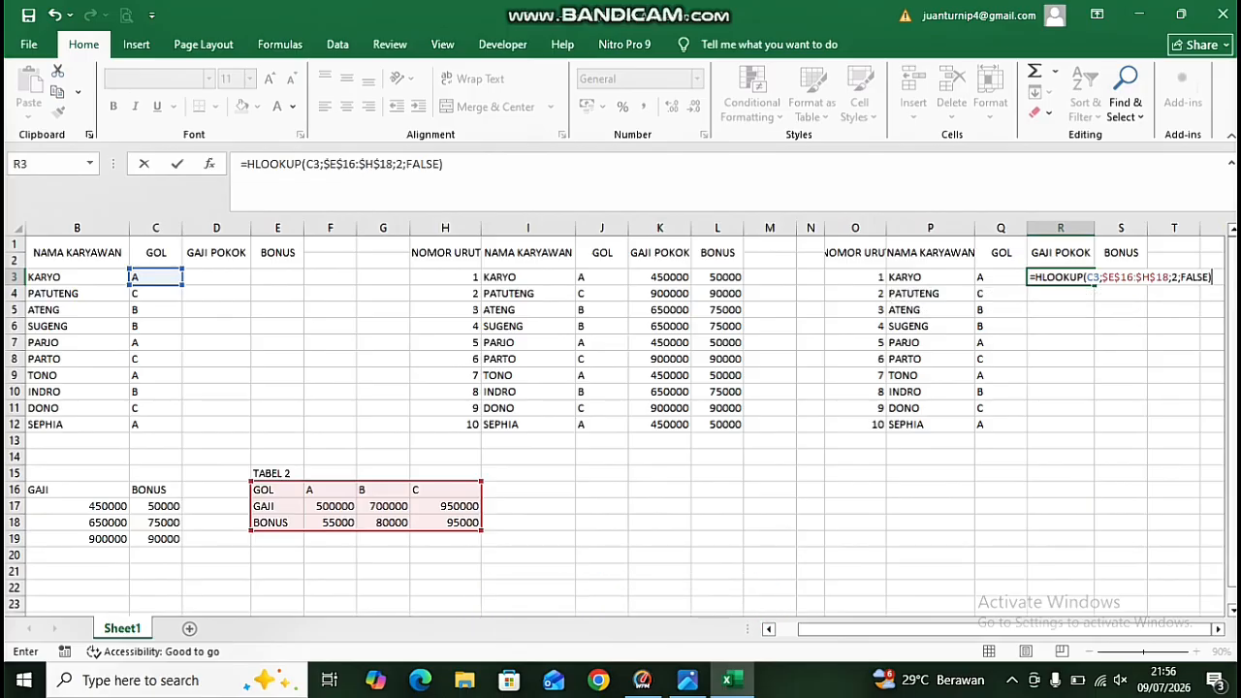
key("Return")
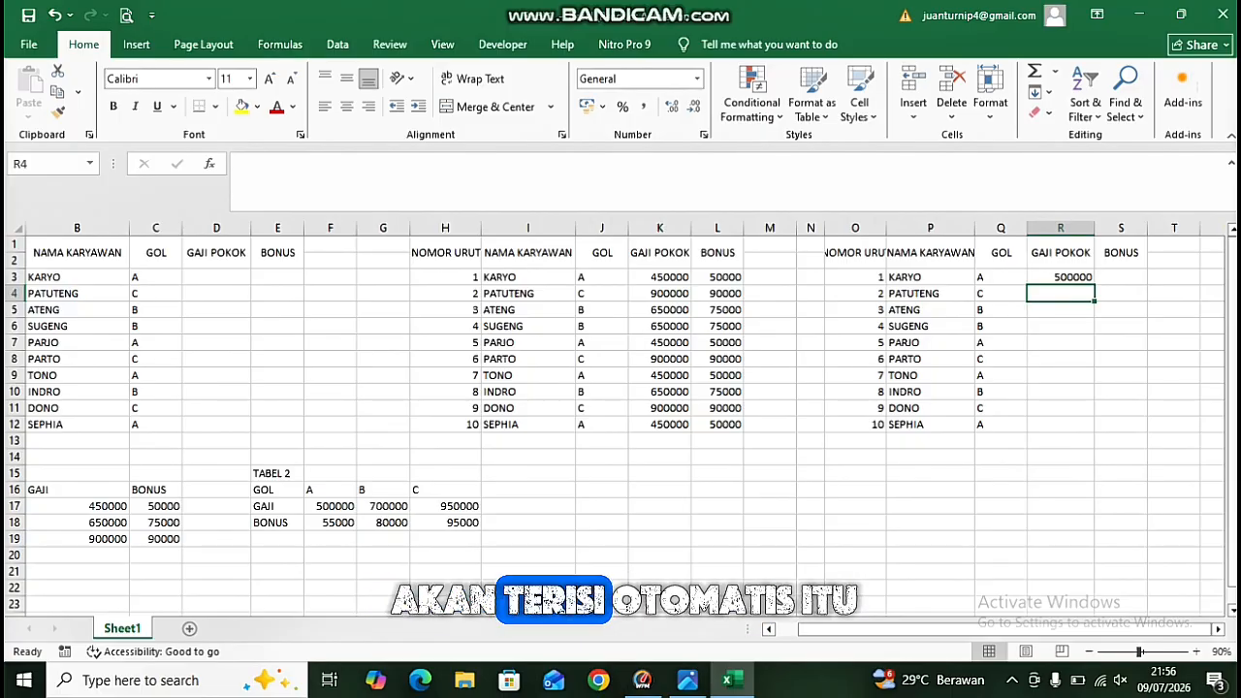
Fill the R3 salary formula down through R12.
left_click(1060, 278)
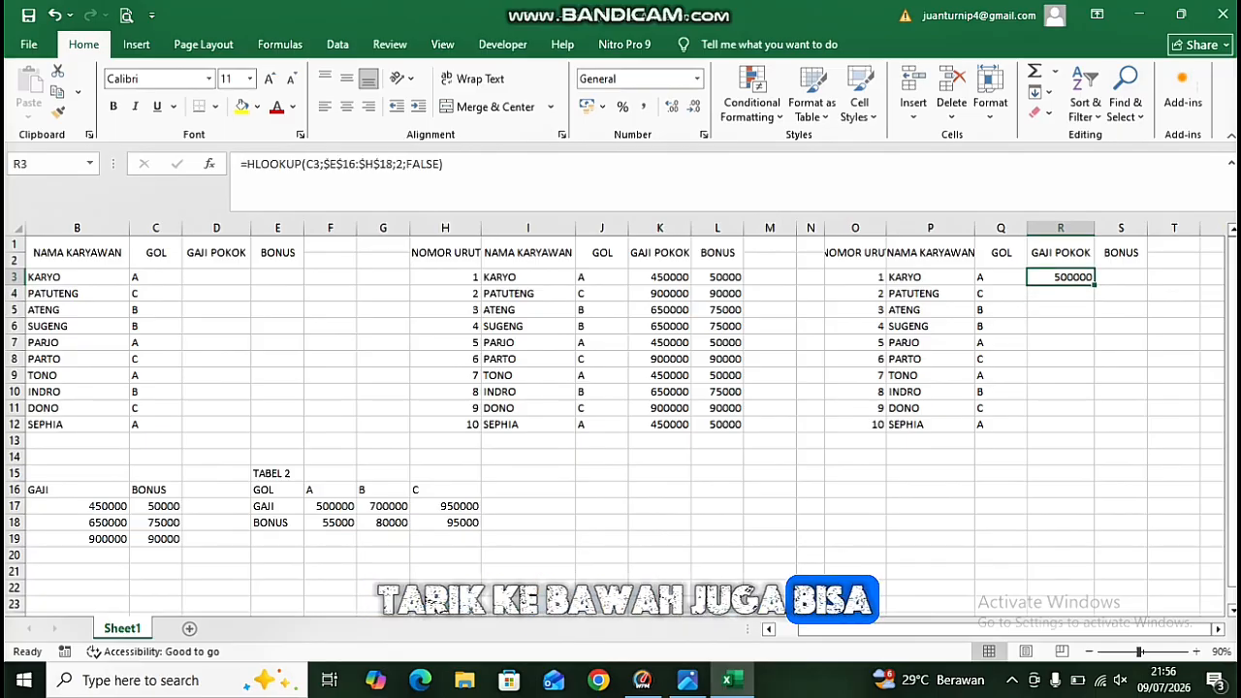
double_click(1094, 285)
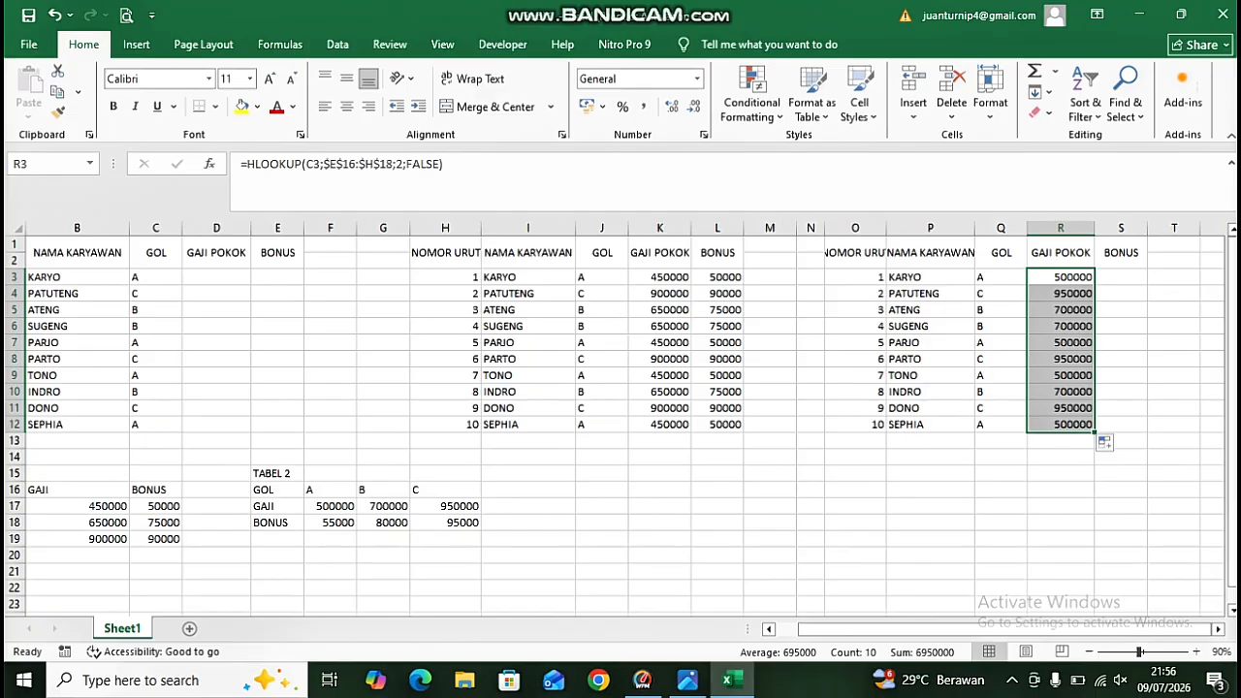
Start an HLOOKUP formula in S3 under BONUS, using C3 as the lookup value.
left_click(1120, 278)
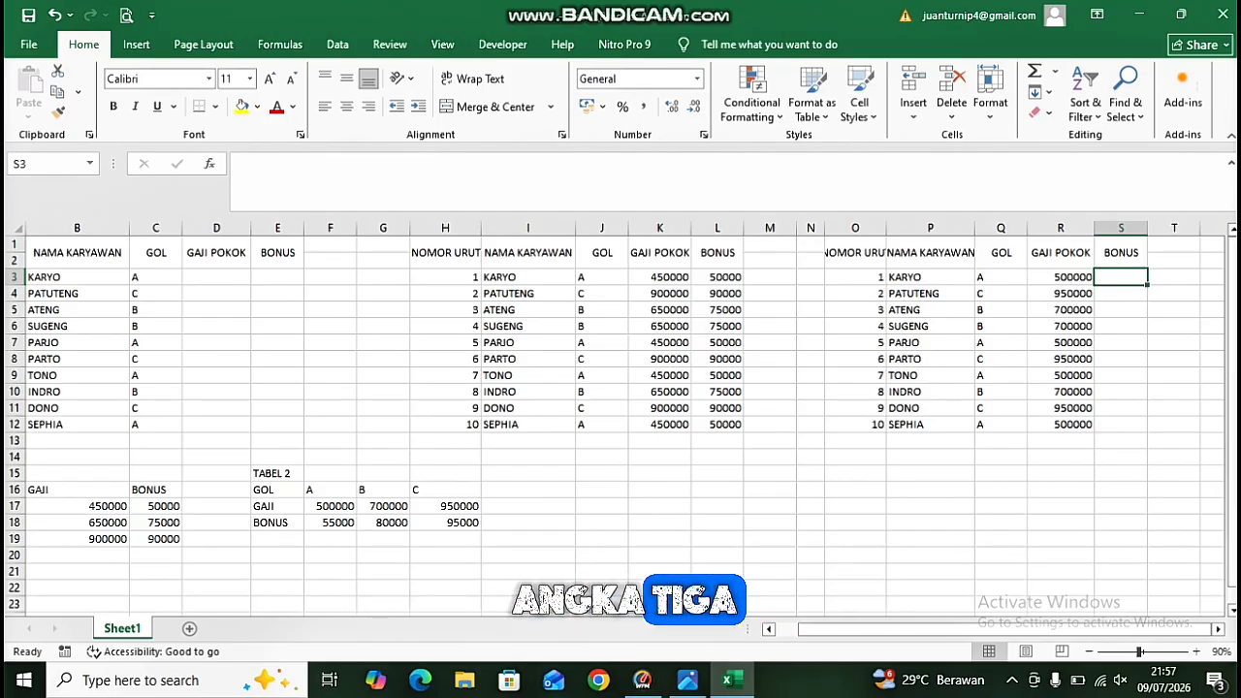
type("=H")
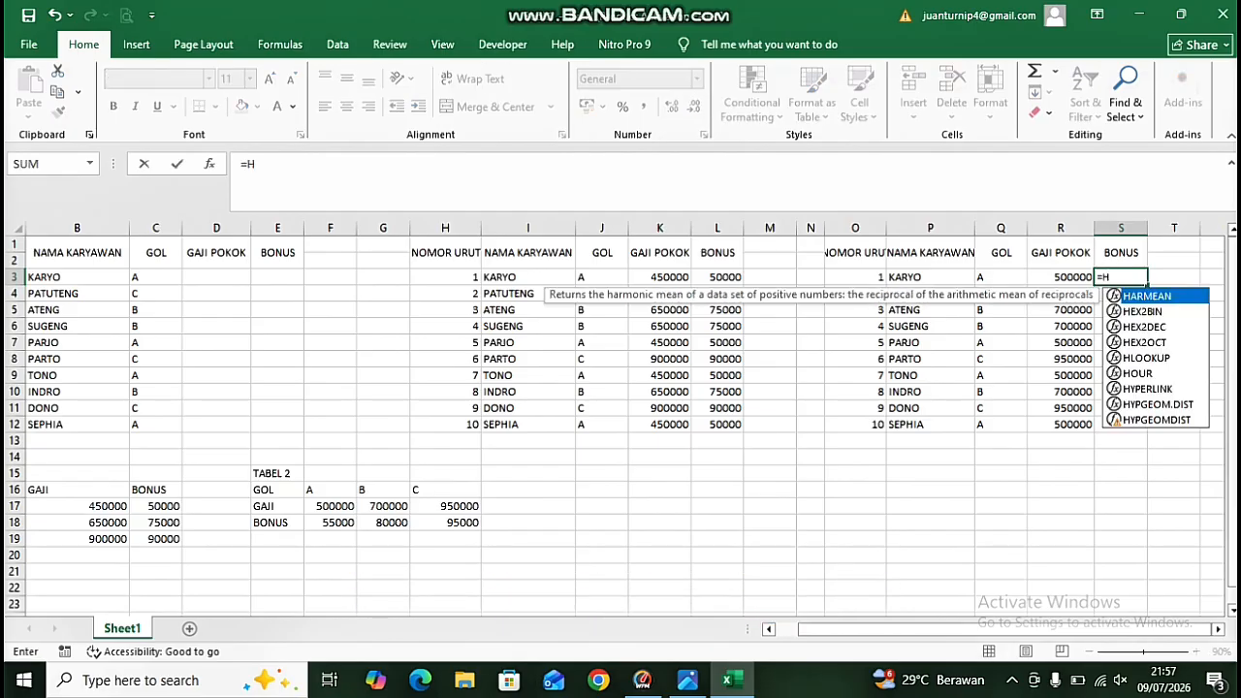
type("LOOKUP")
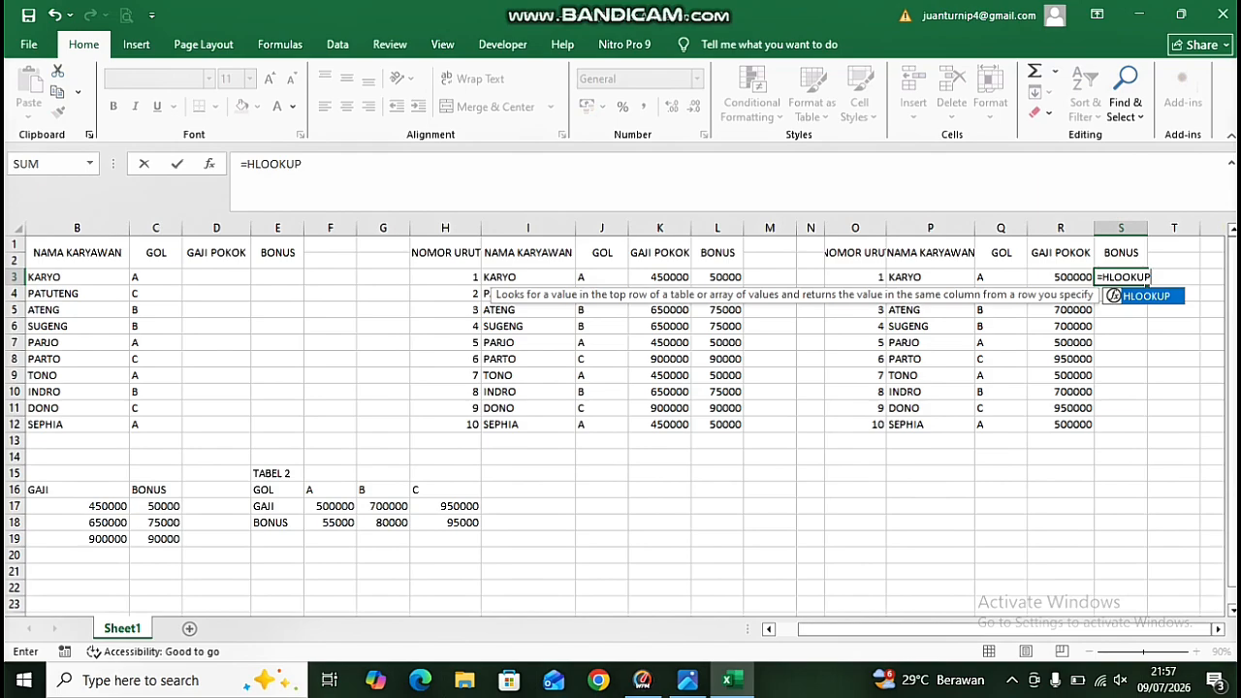
type("(")
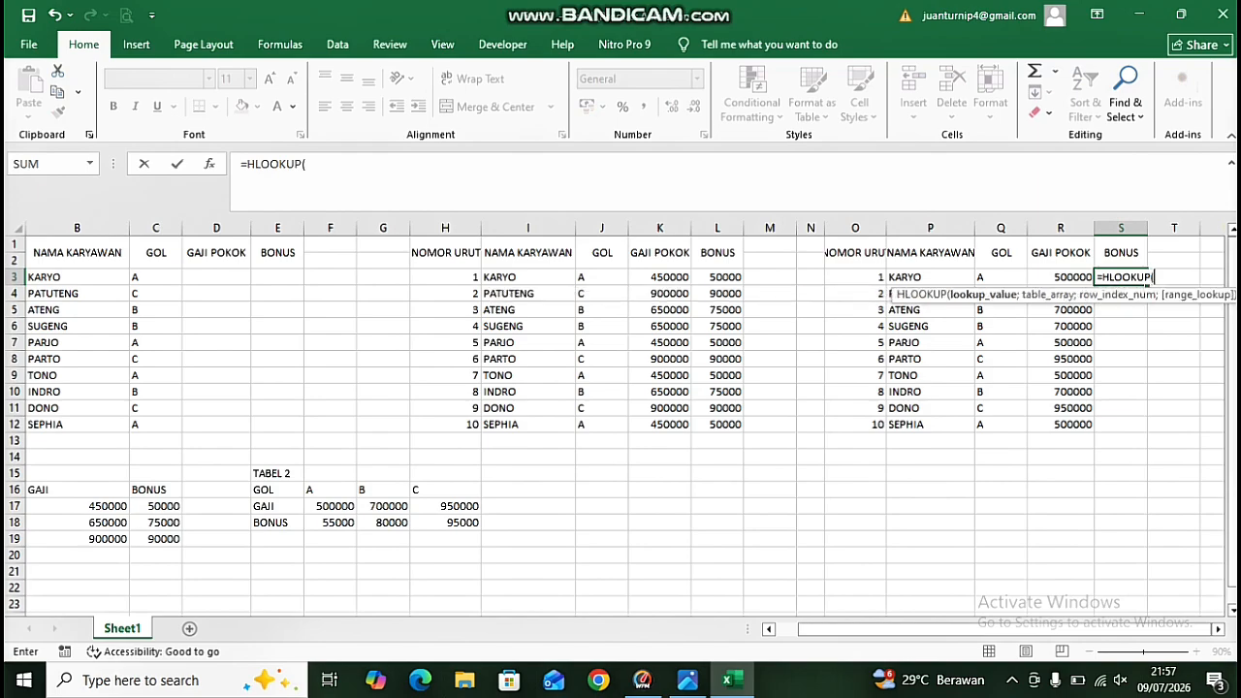
left_click(155, 277)
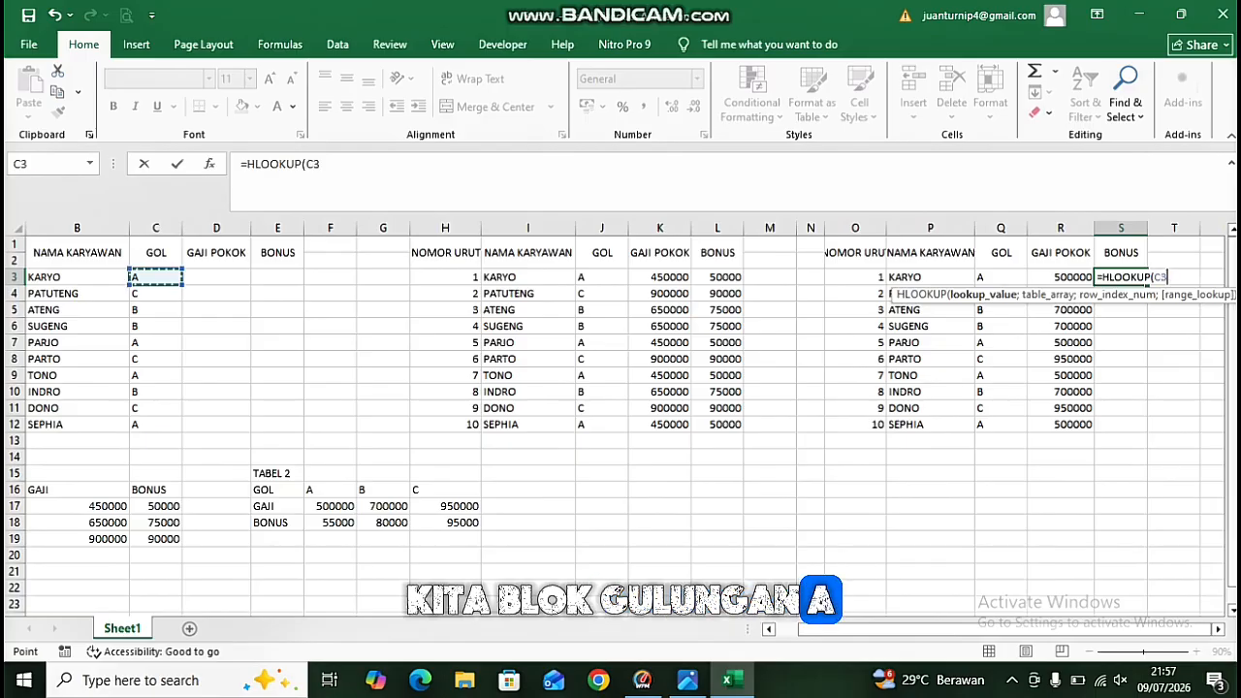
type(";")
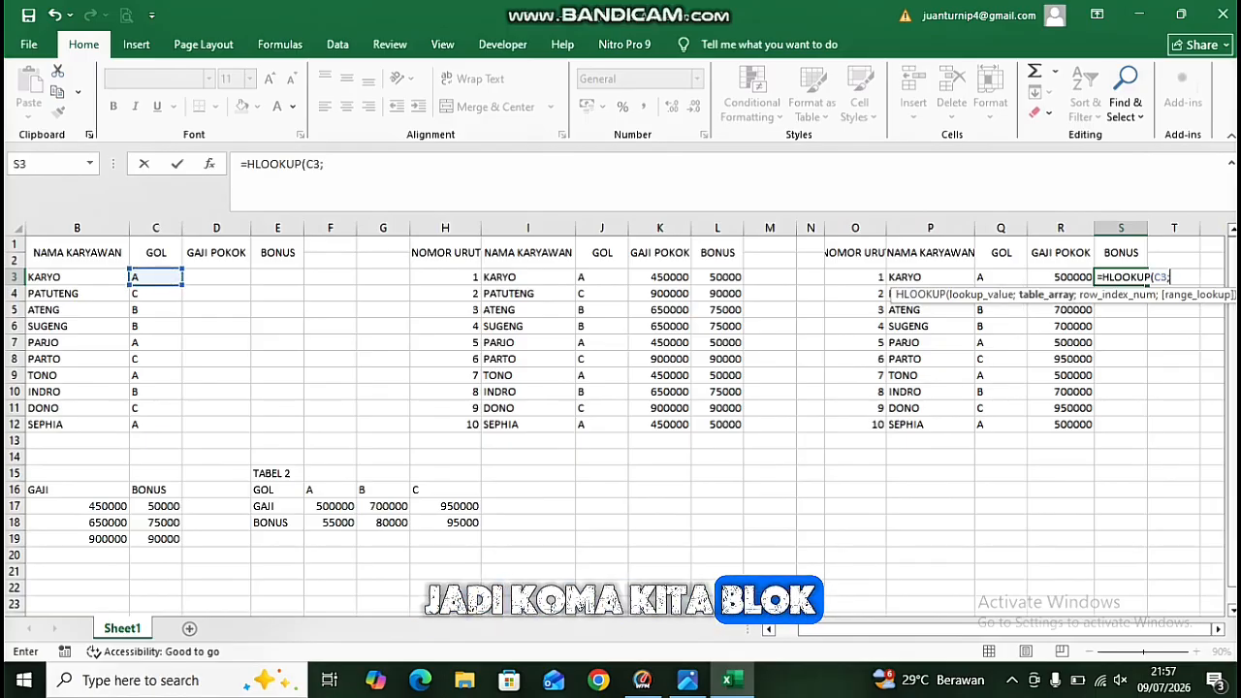
Complete the S3 formula as =HLOOKUP(C3;$E$16:$H$18;3;FALSE) with the absolute TABEL 2 range.
left_click_drag(277, 489, 475, 528)
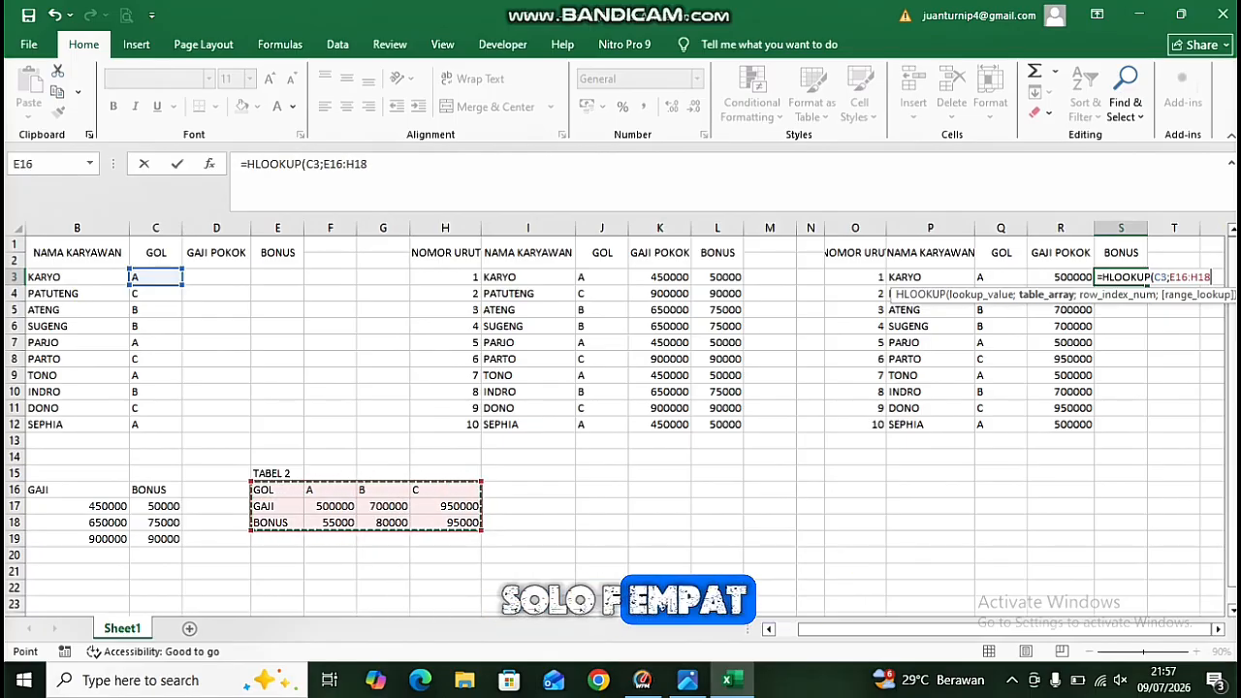
key("F4")
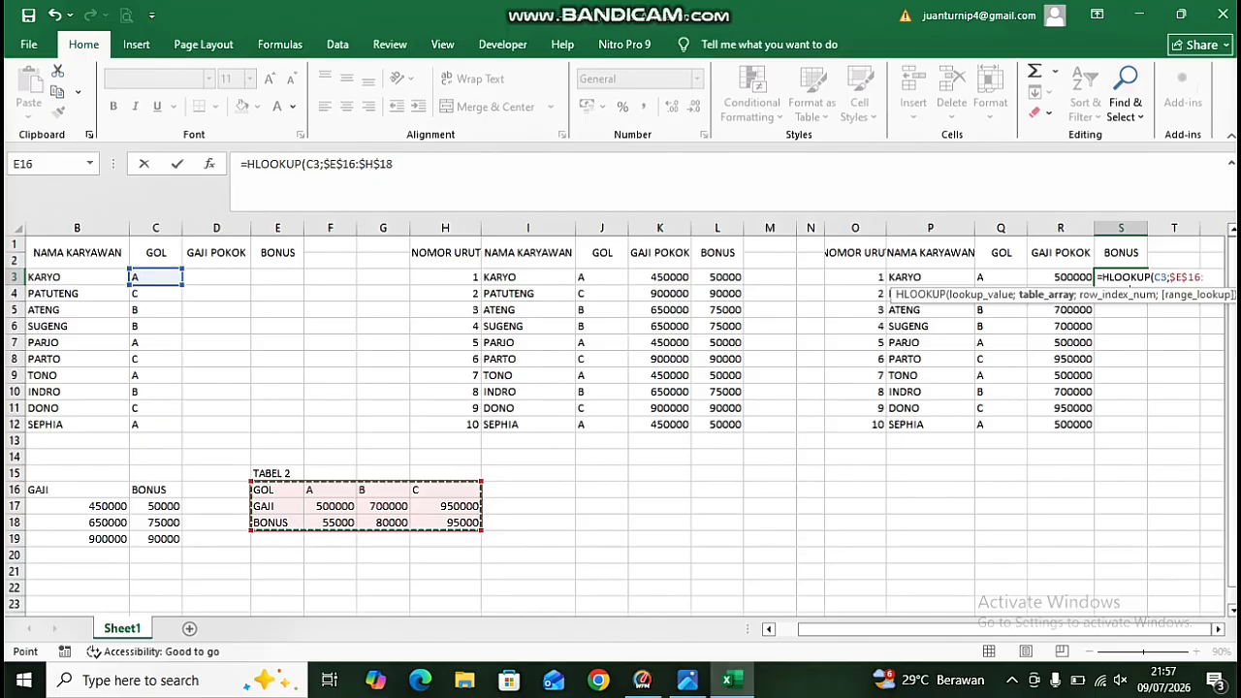
type(";")
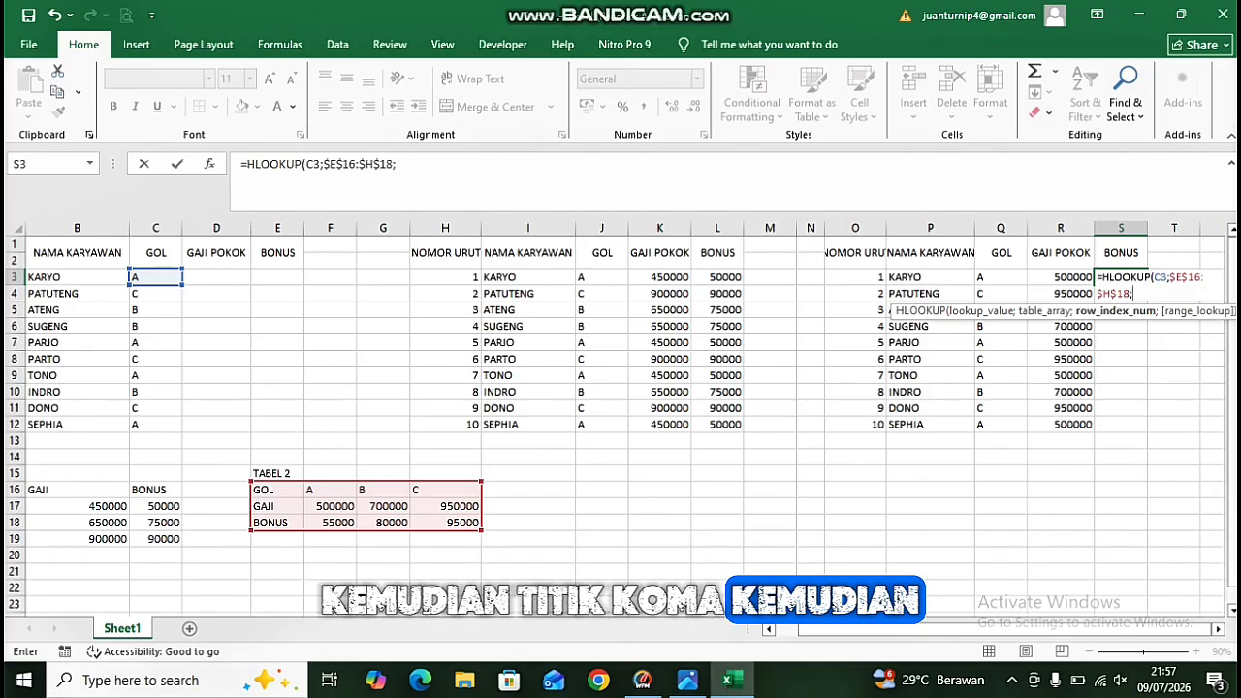
type("3")
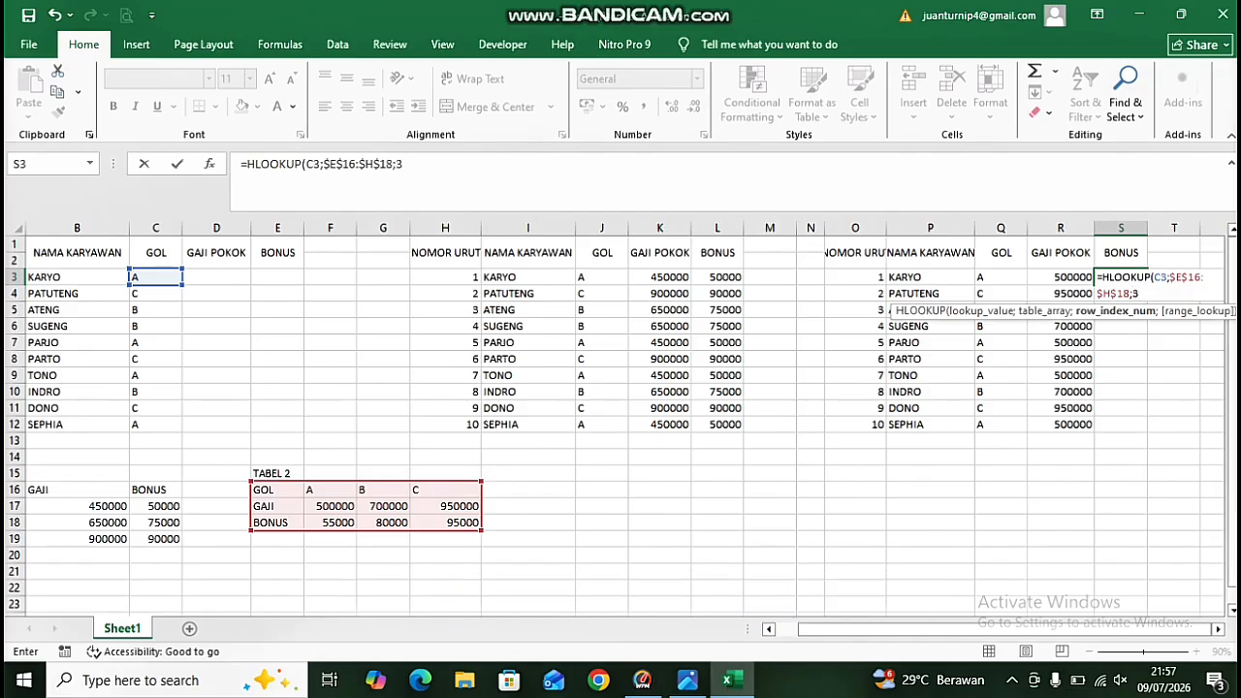
type(";FALSE")
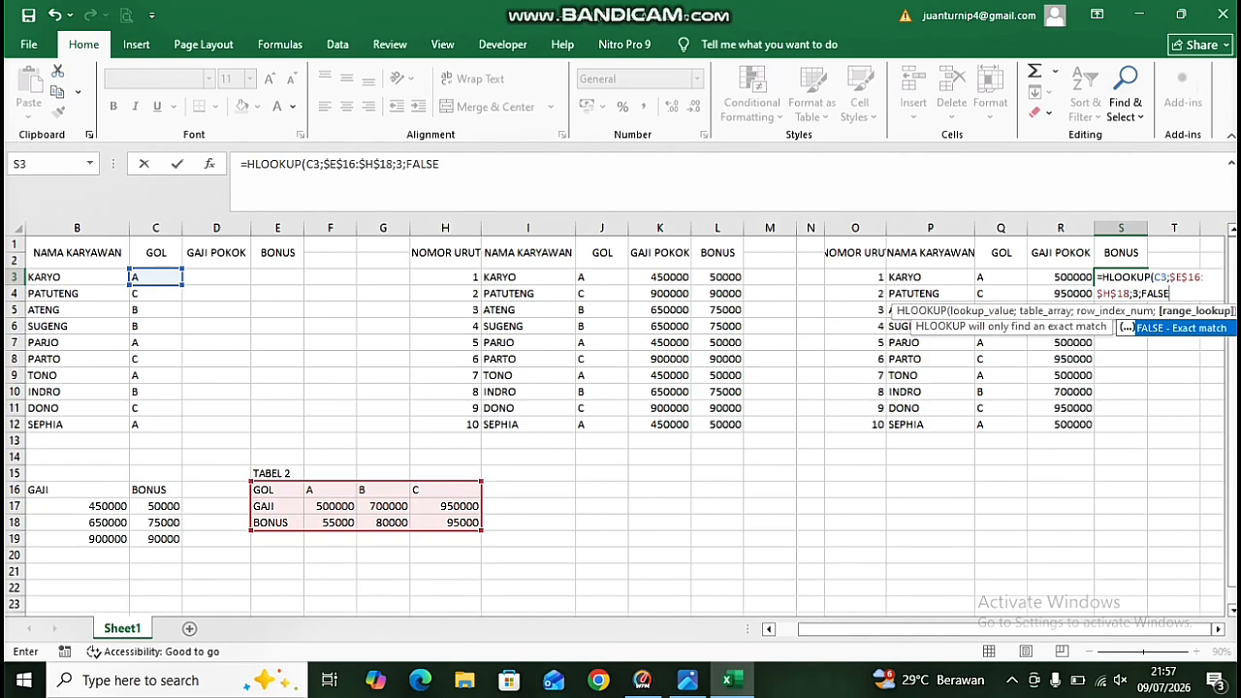
type(")")
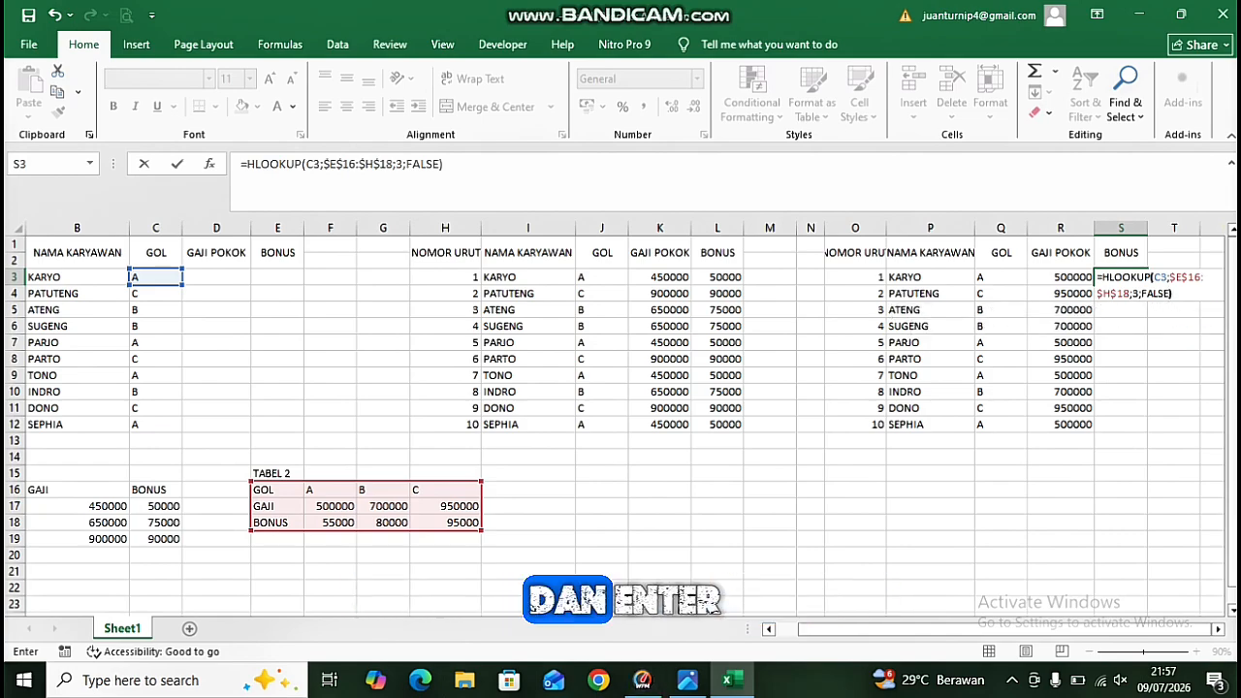
key("Return")
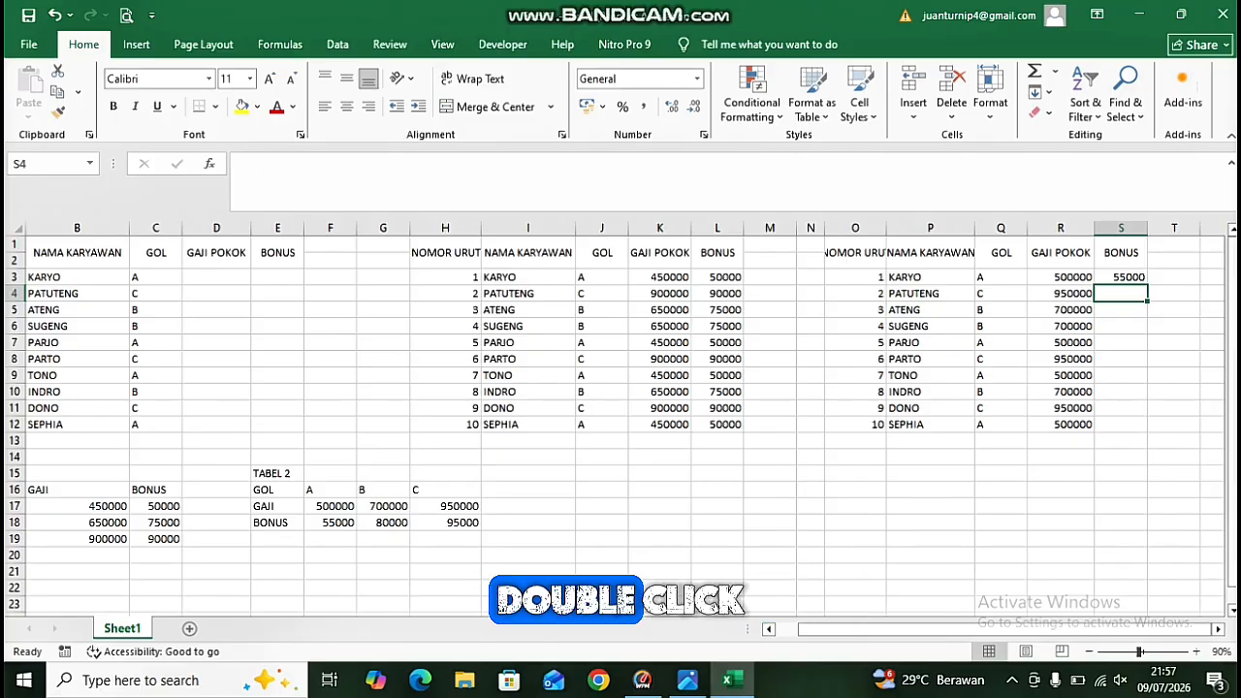
Fill the S3 bonus formula down through S12.
left_click(1120, 278)
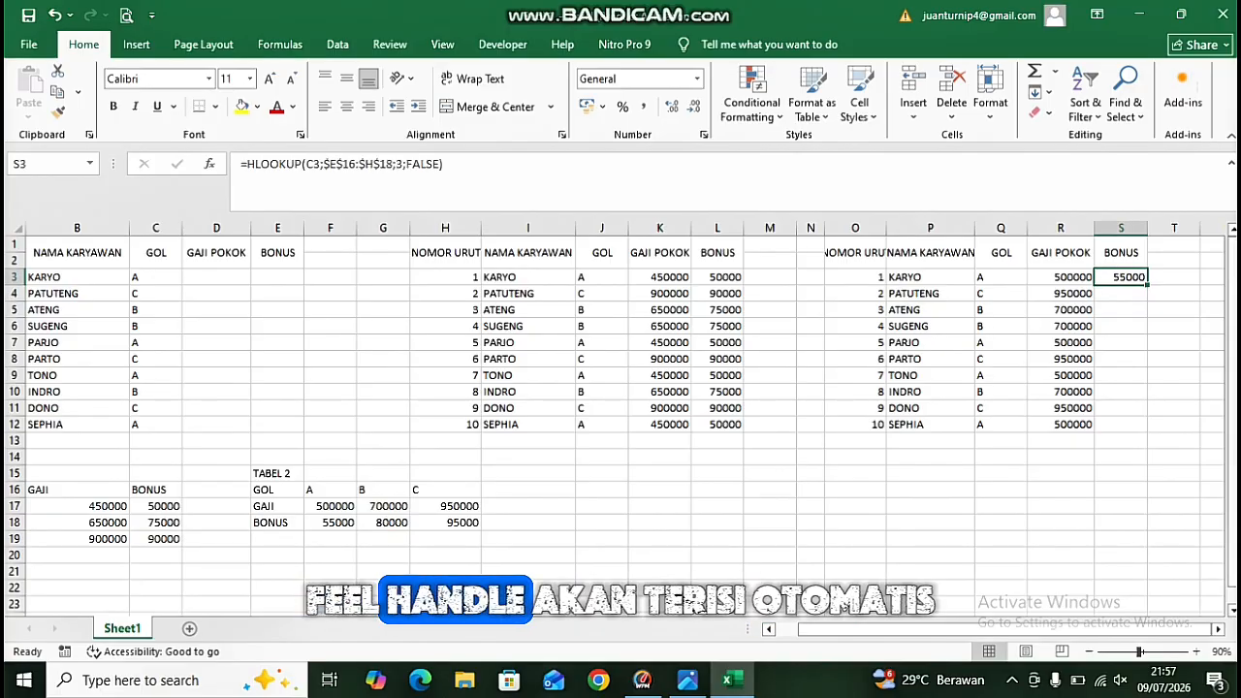
left_click_drag(1147, 284, 1148, 431)
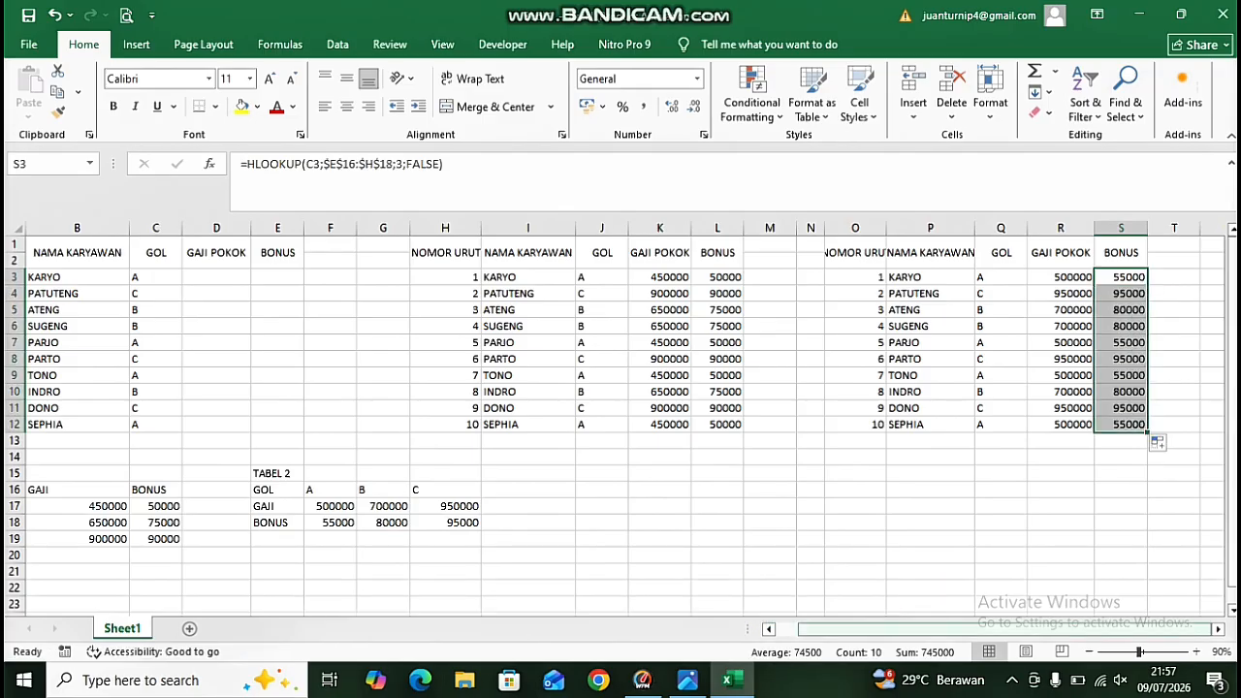
left_click_drag(930, 629, 908, 629)
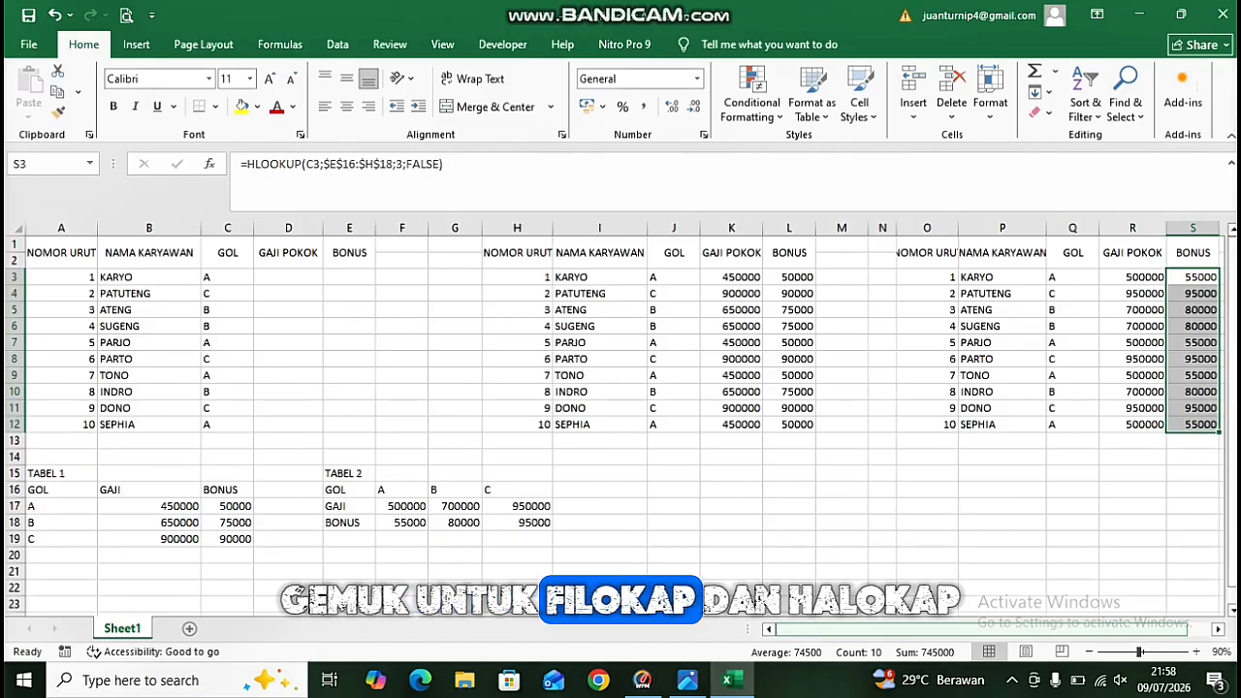
Apply the Currency number format to the GAJI POKOK and BONUS columns K and L of the second table.
scroll(623, 429, "right", 1)
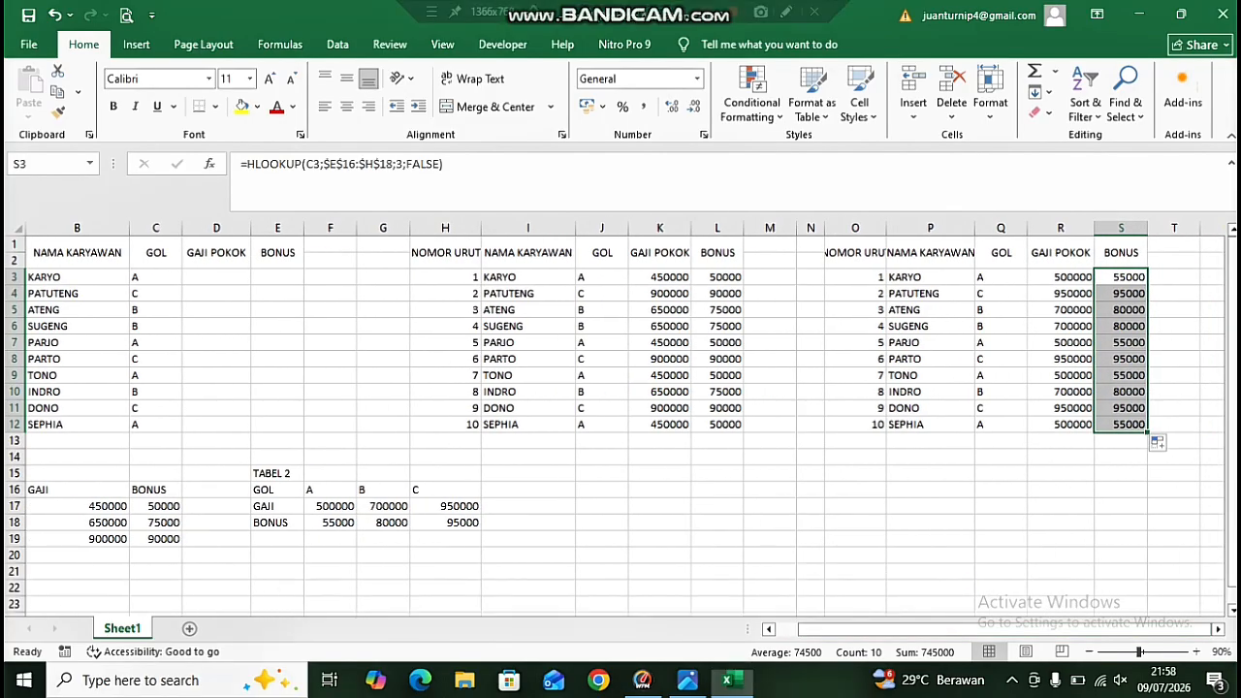
scroll(623, 430, "left", 1)
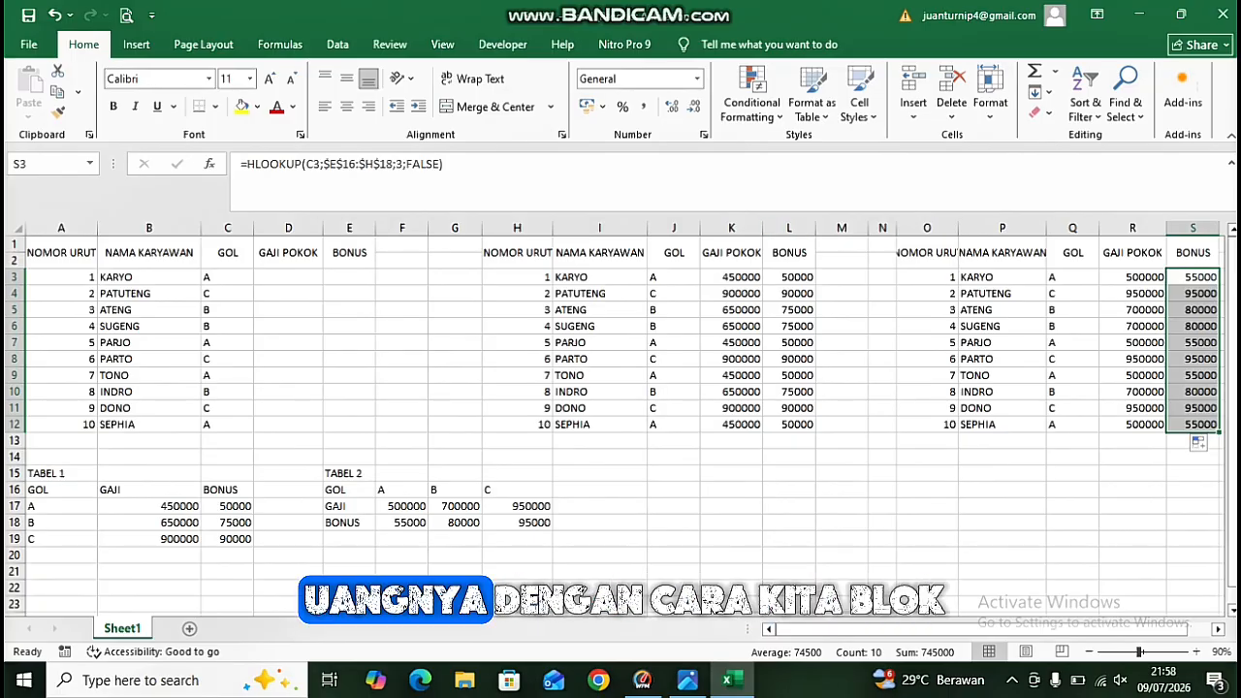
left_click(731, 227)
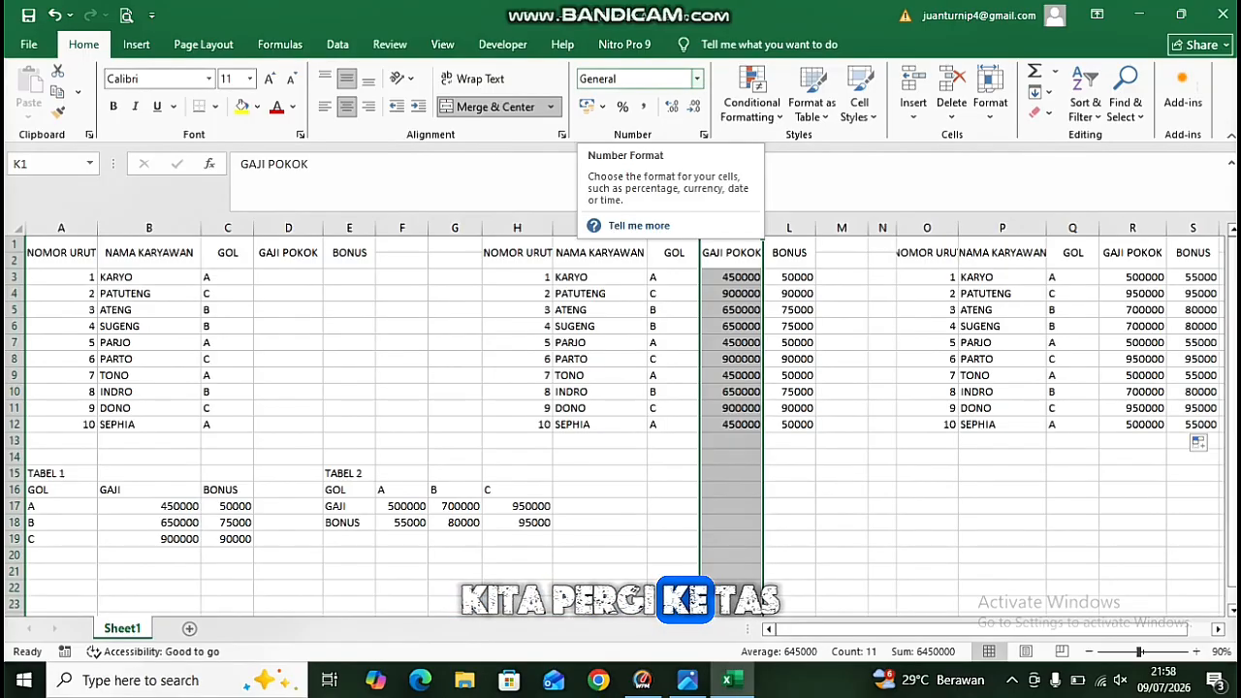
left_click(697, 79)
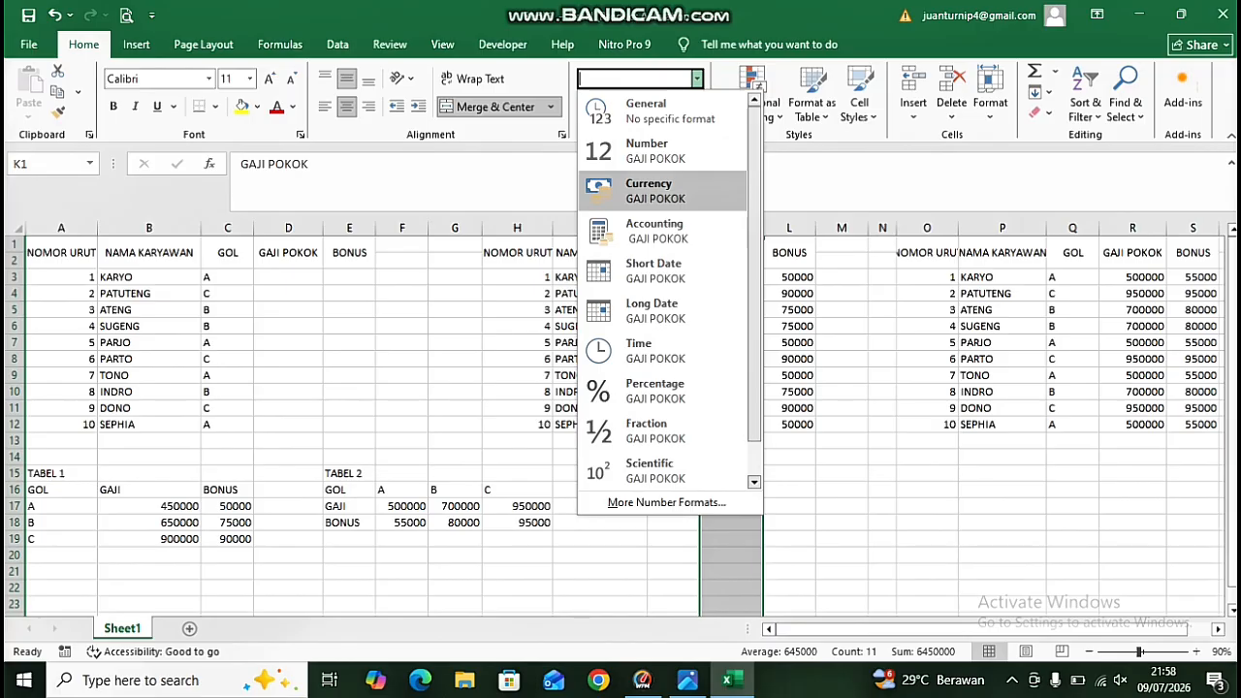
left_click(663, 191)
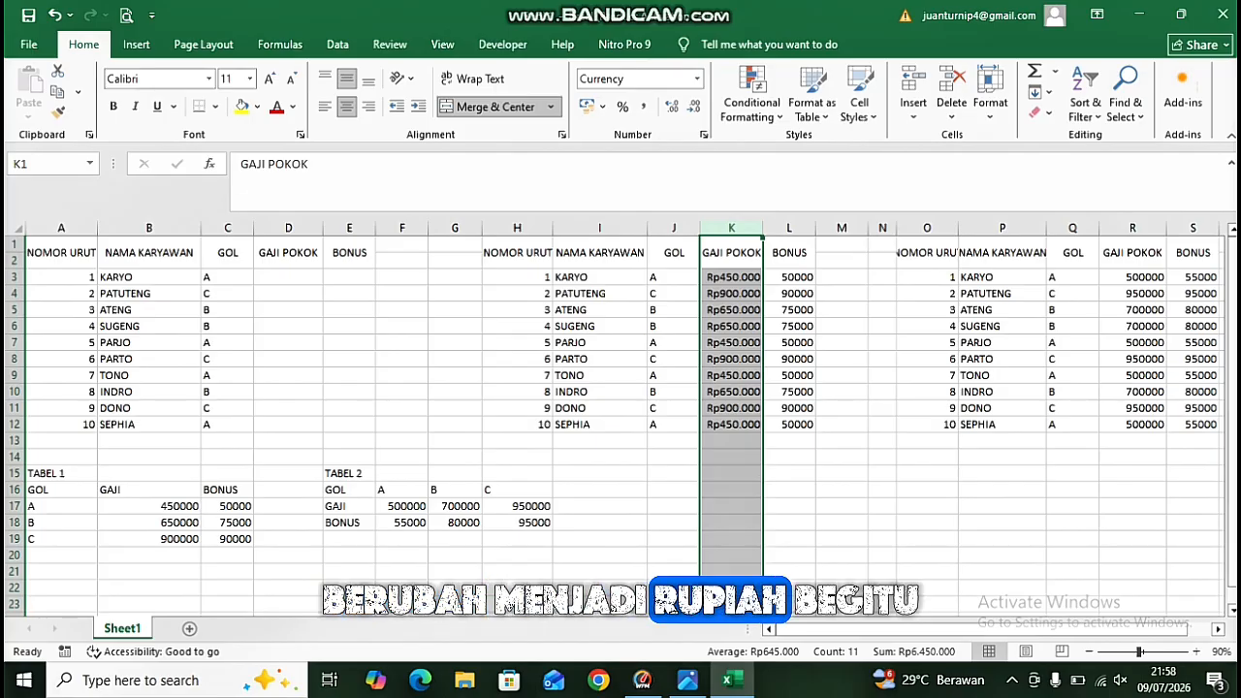
left_click(789, 227)
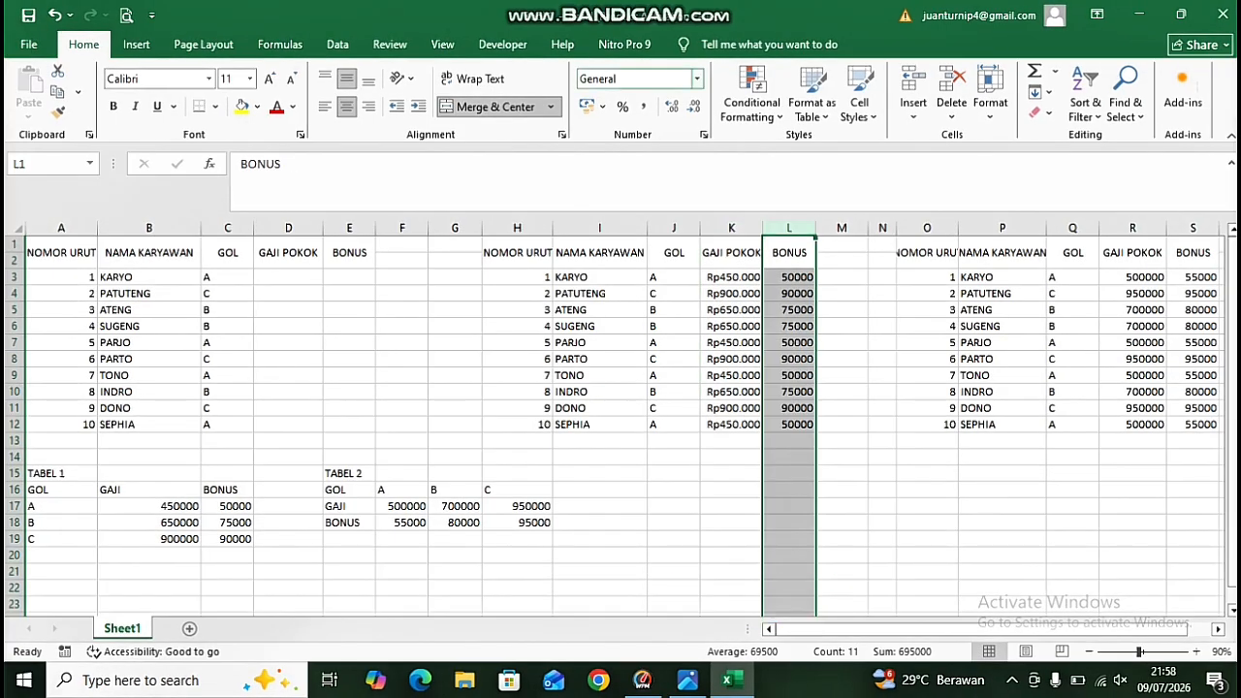
left_click(695, 78)
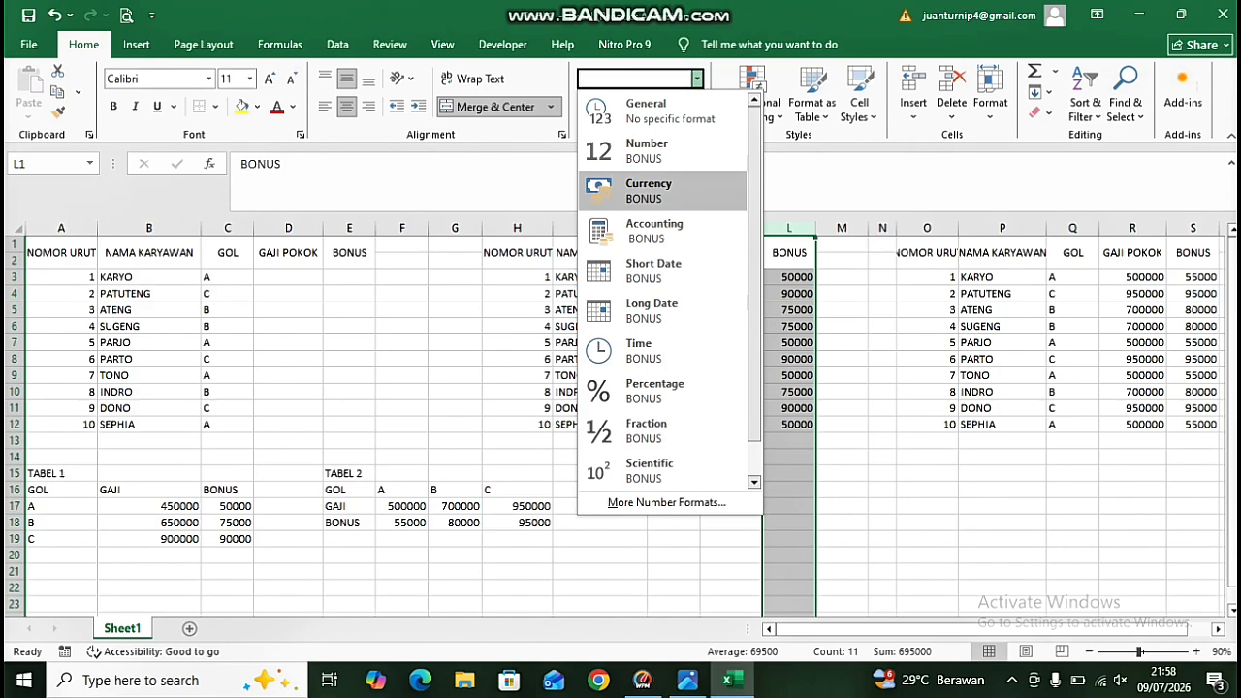
left_click(647, 190)
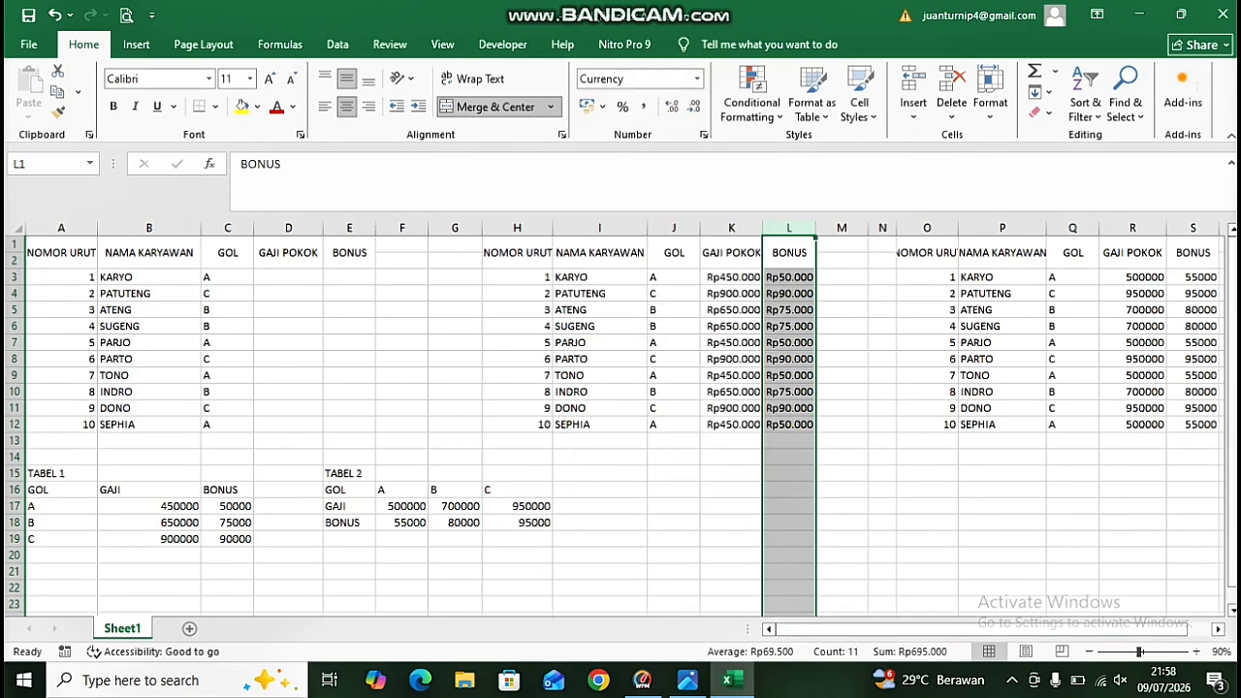
Apply the Currency number format to the GAJI POKOK and BONUS columns R and S of the third table.
left_click(1132, 228)
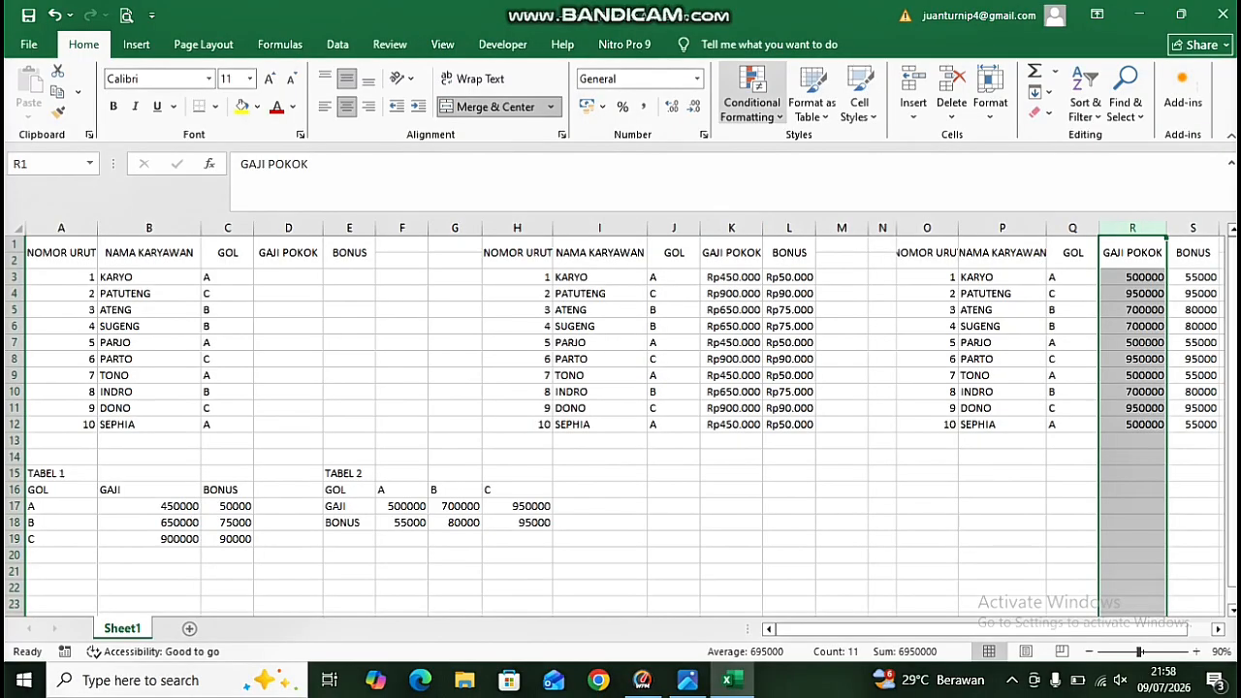
left_click(696, 79)
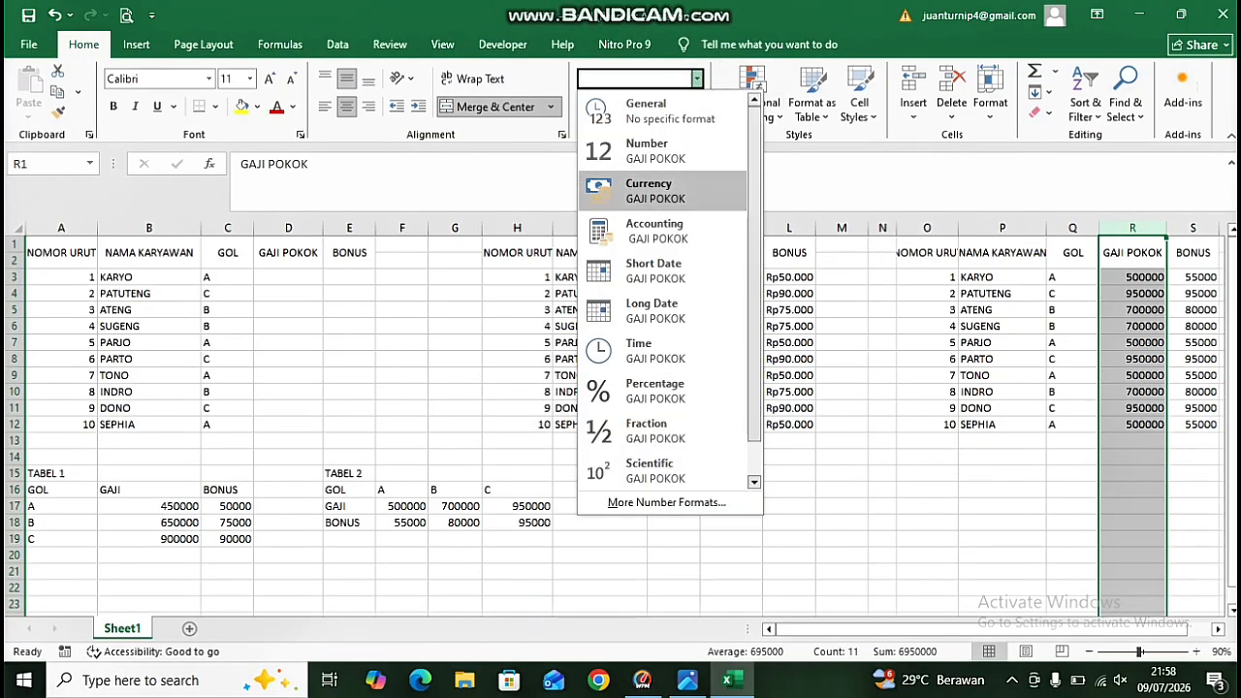
left_click(645, 186)
left_click(1194, 252)
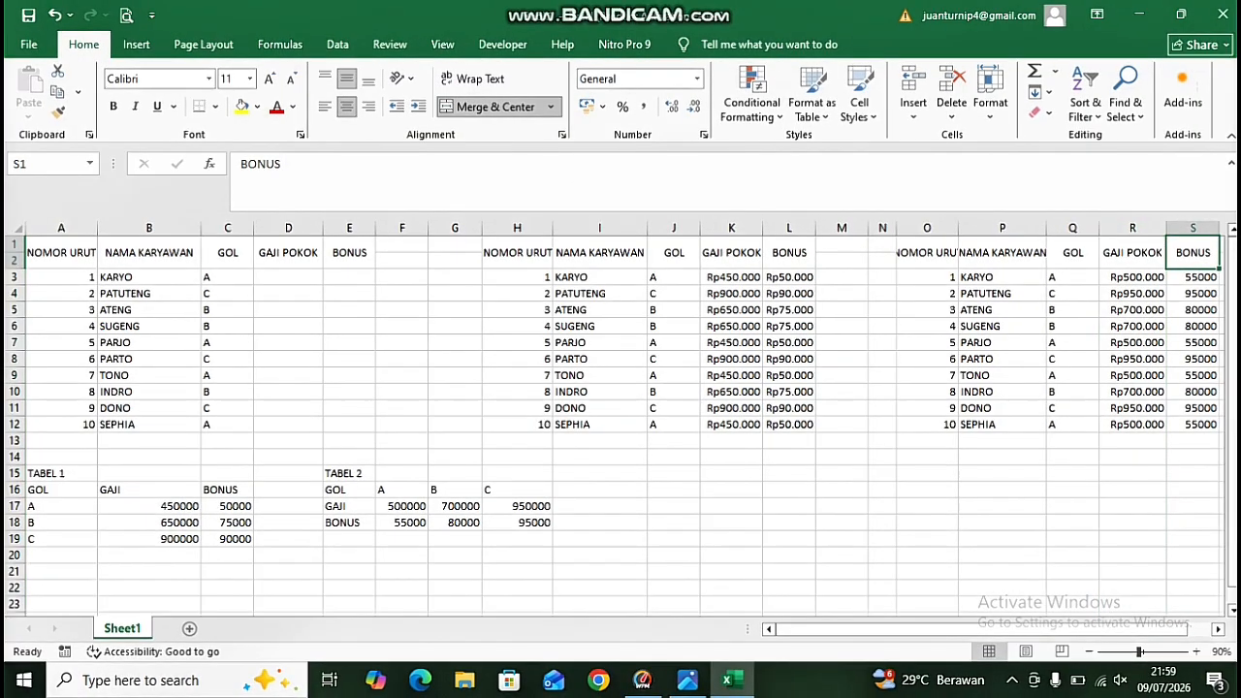
left_click(696, 79)
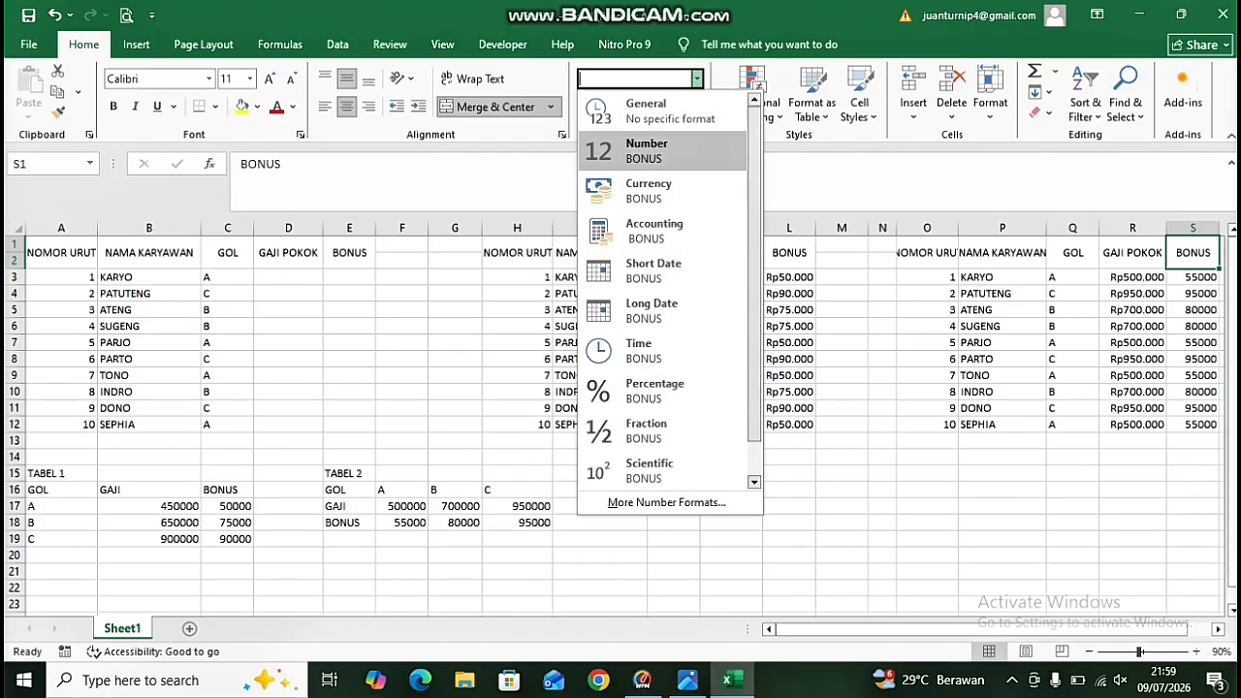
left_click(640, 186)
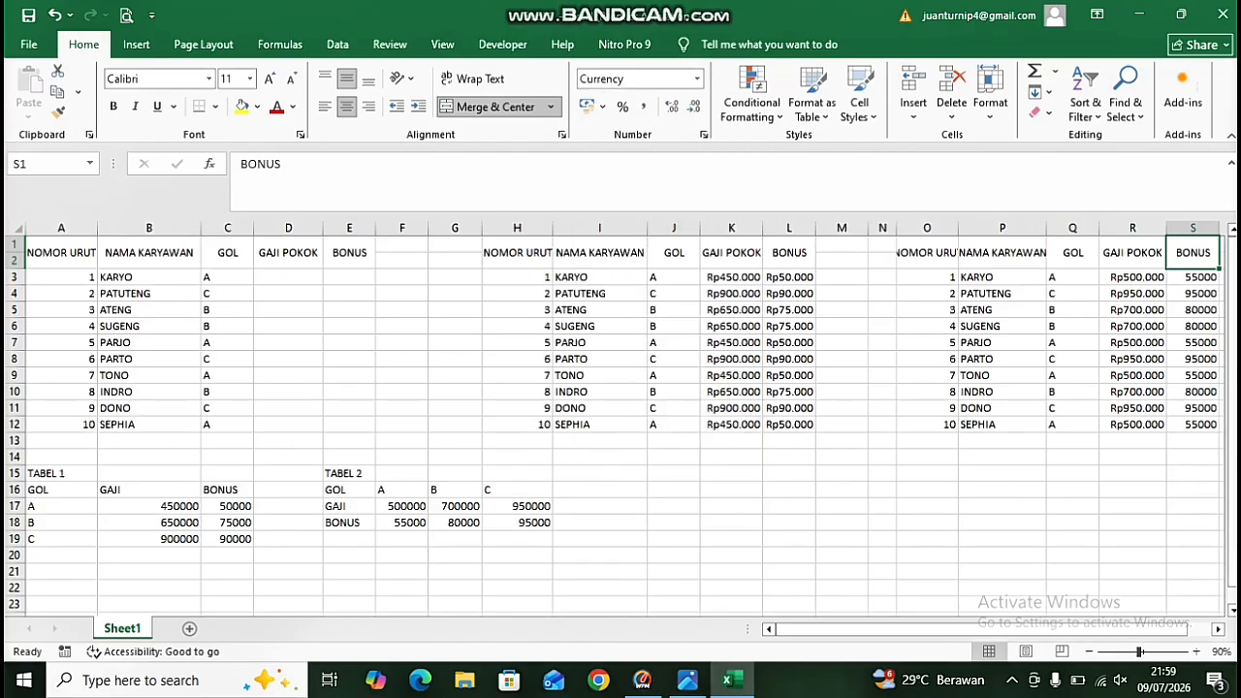
left_click(1192, 490)
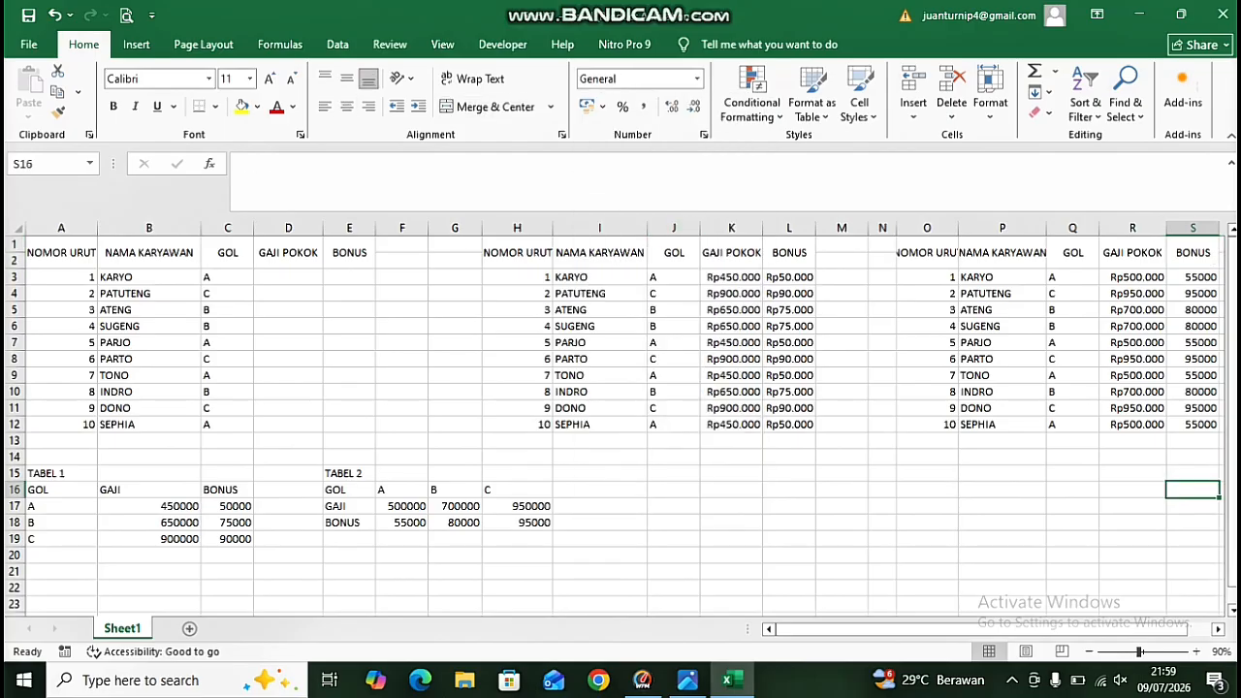
left_click(1193, 228)
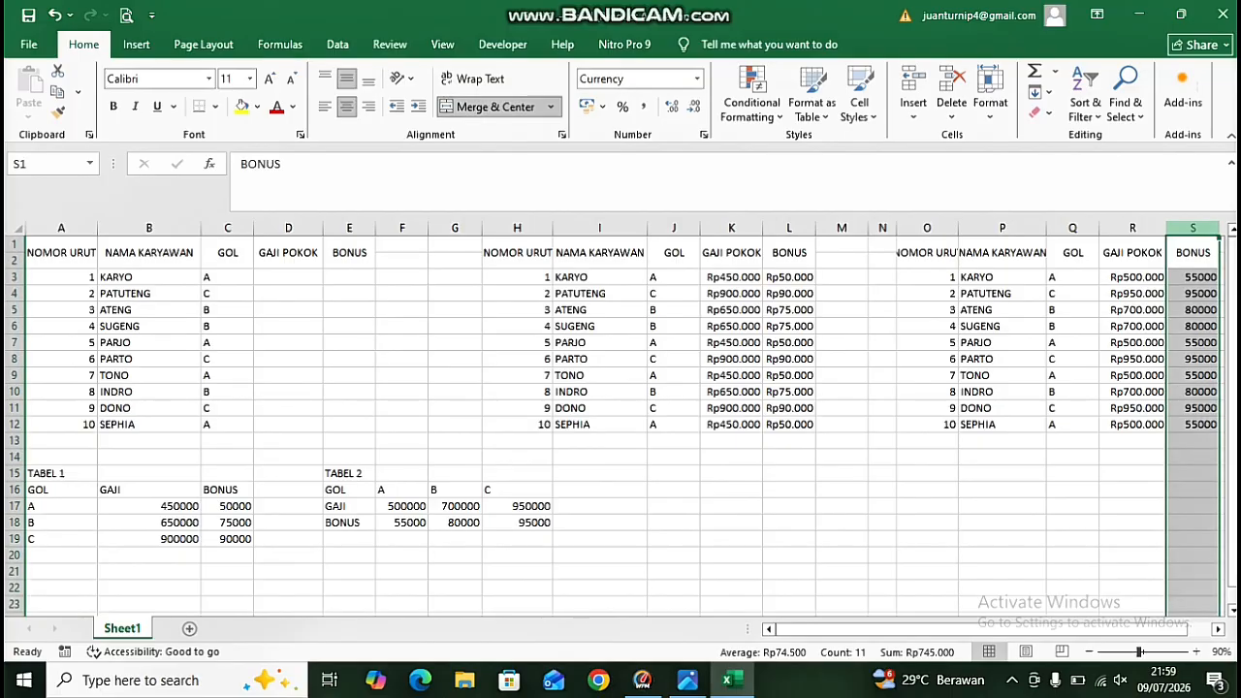
left_click(696, 79)
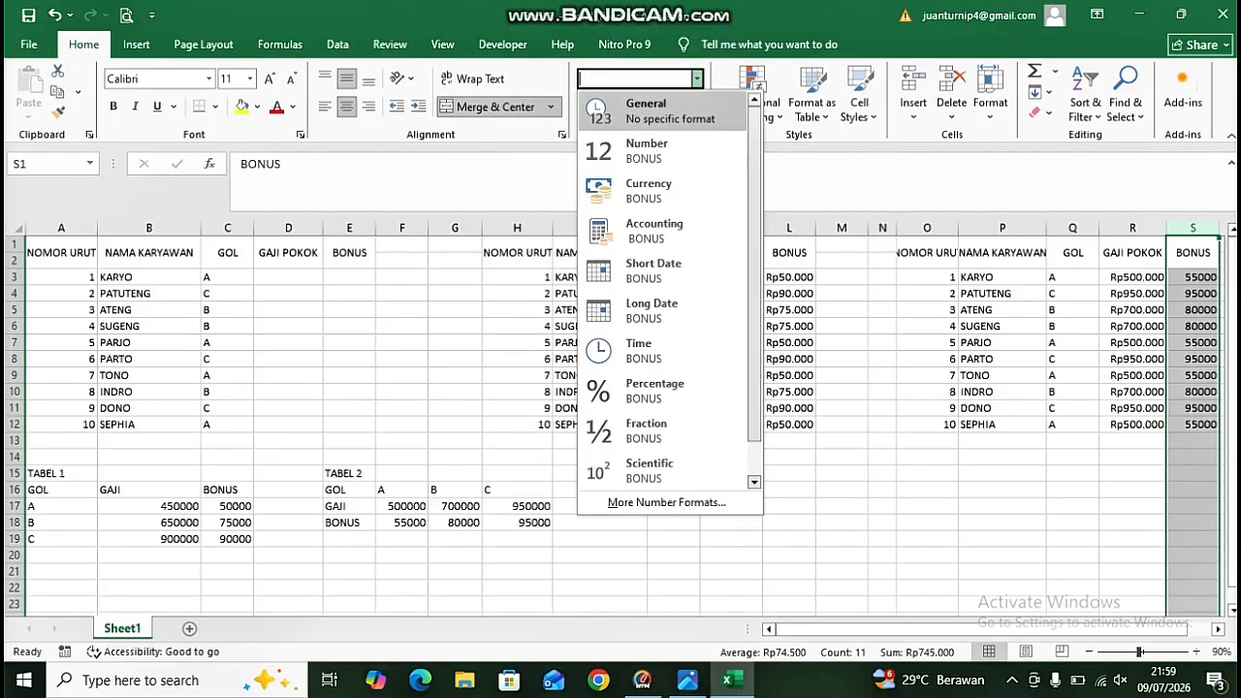
left_click(647, 190)
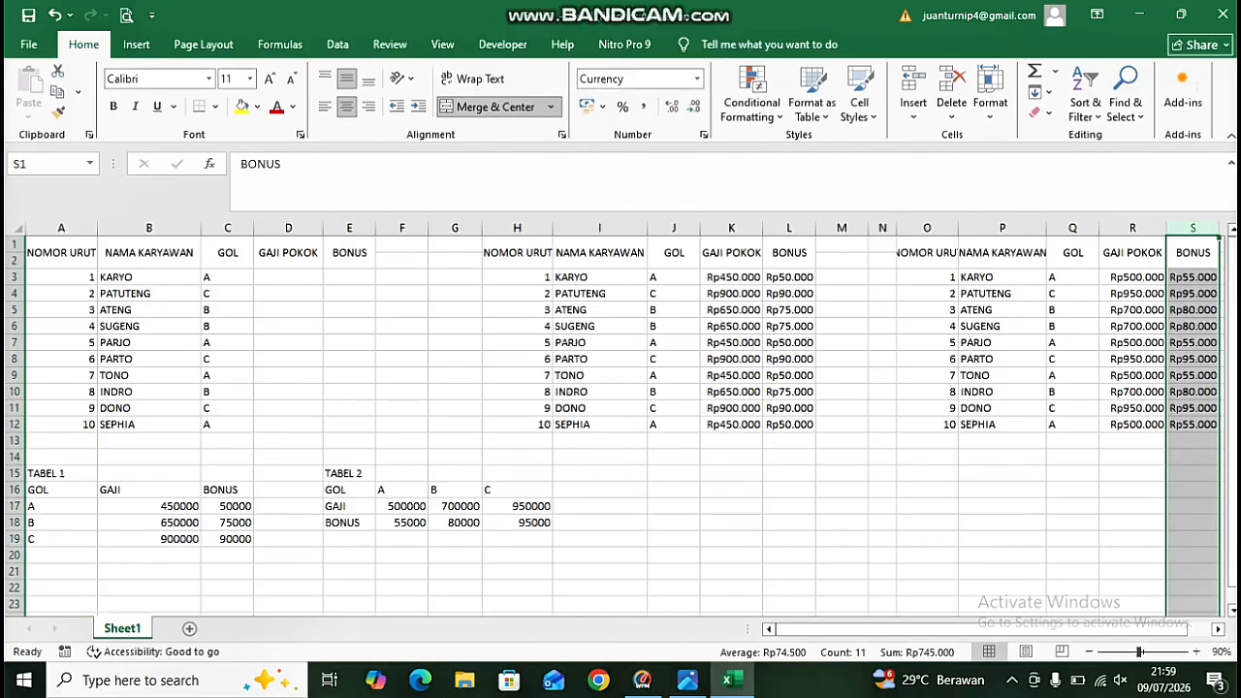
Add All Borders to the second table range H1:L12.
left_click_drag(849, 629, 872, 629)
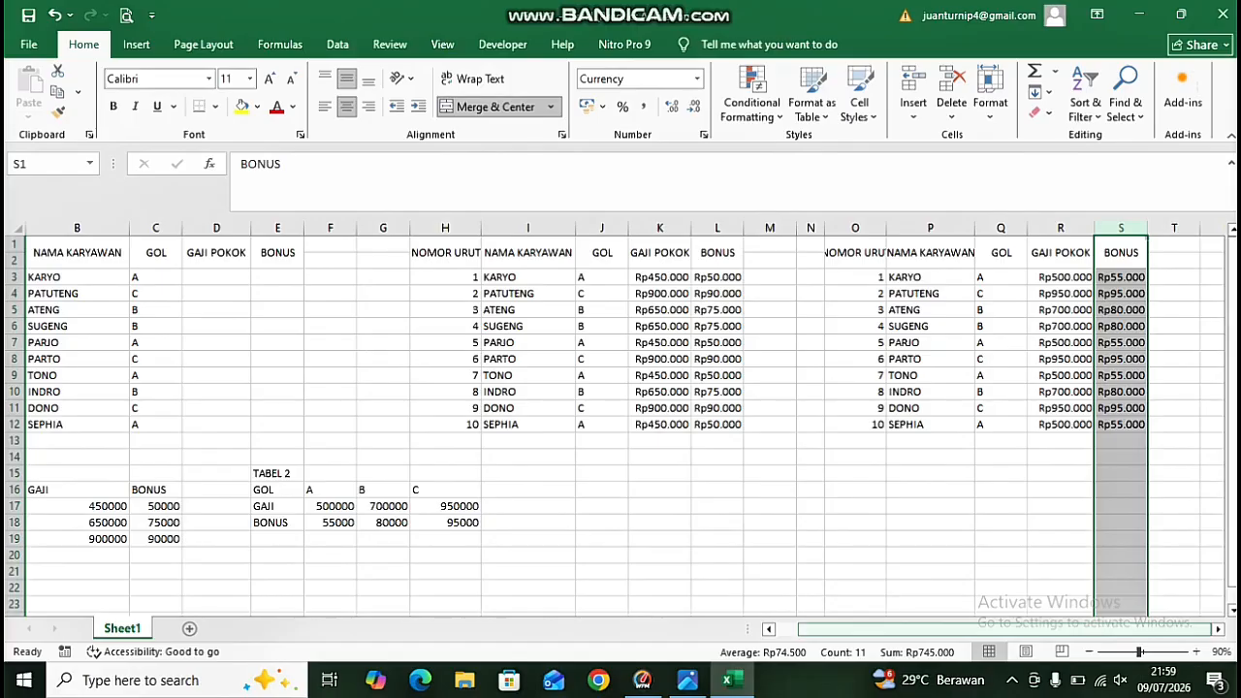
left_click(717, 473)
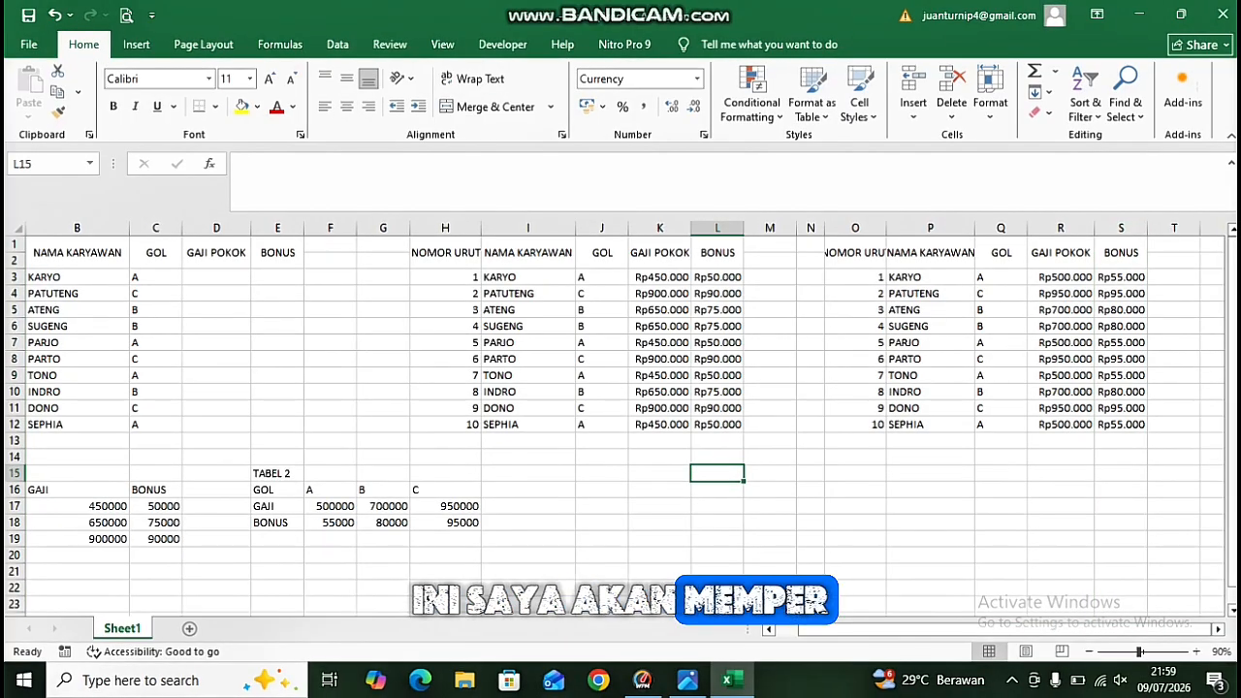
left_click_drag(444, 244, 718, 424)
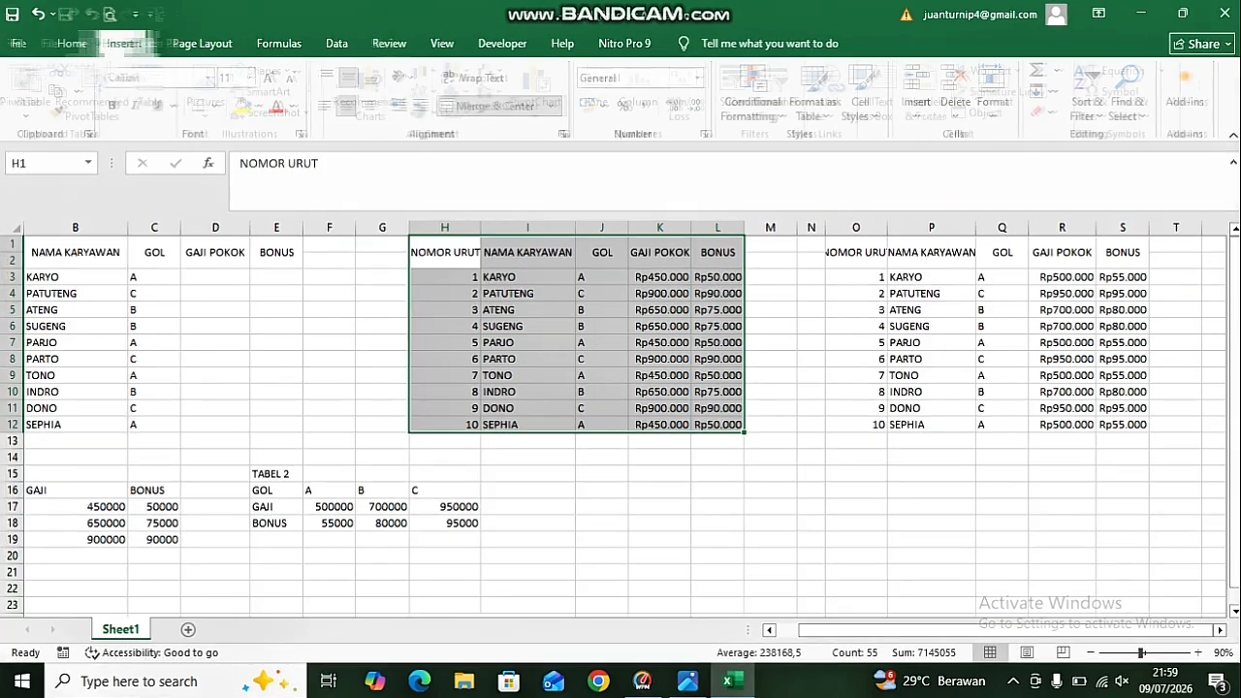
left_click(136, 44)
left_click(84, 44)
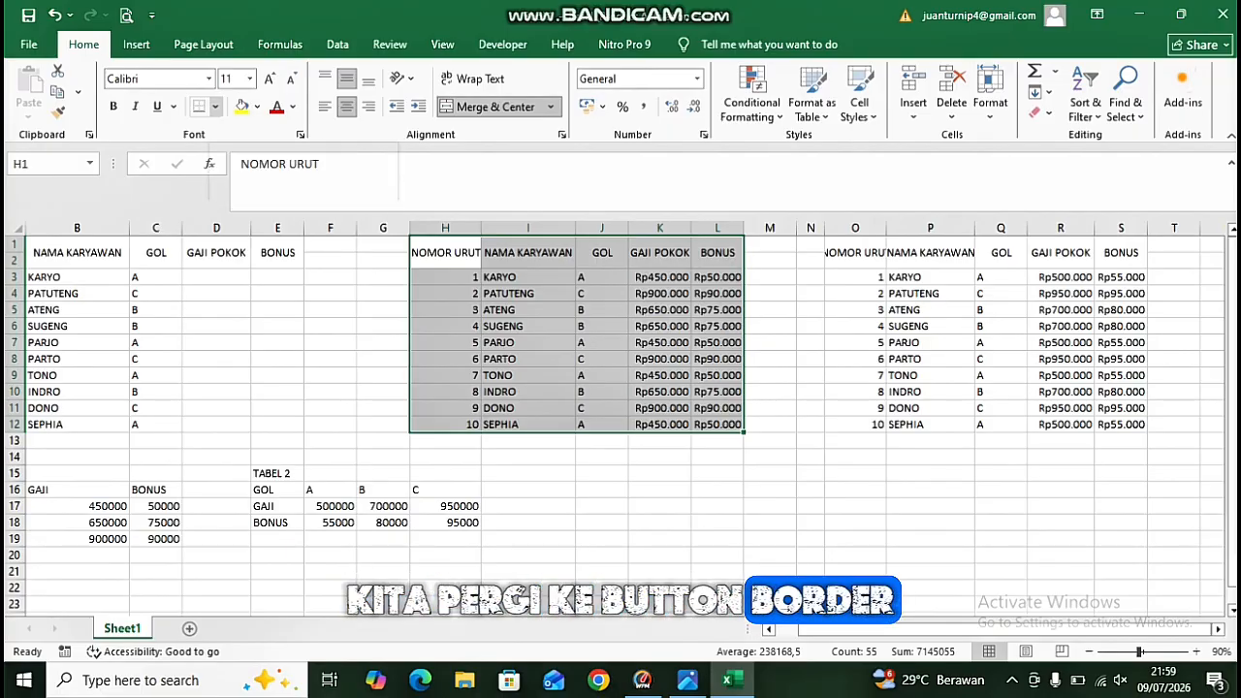
left_click(215, 106)
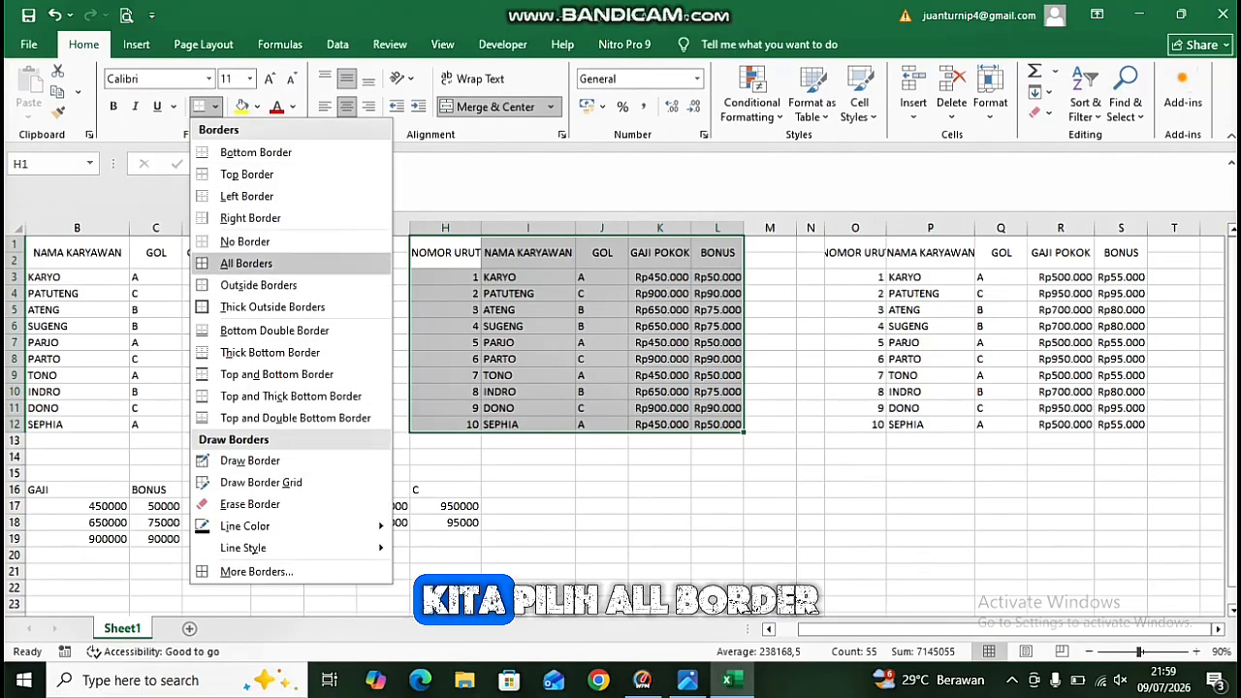
left_click(246, 263)
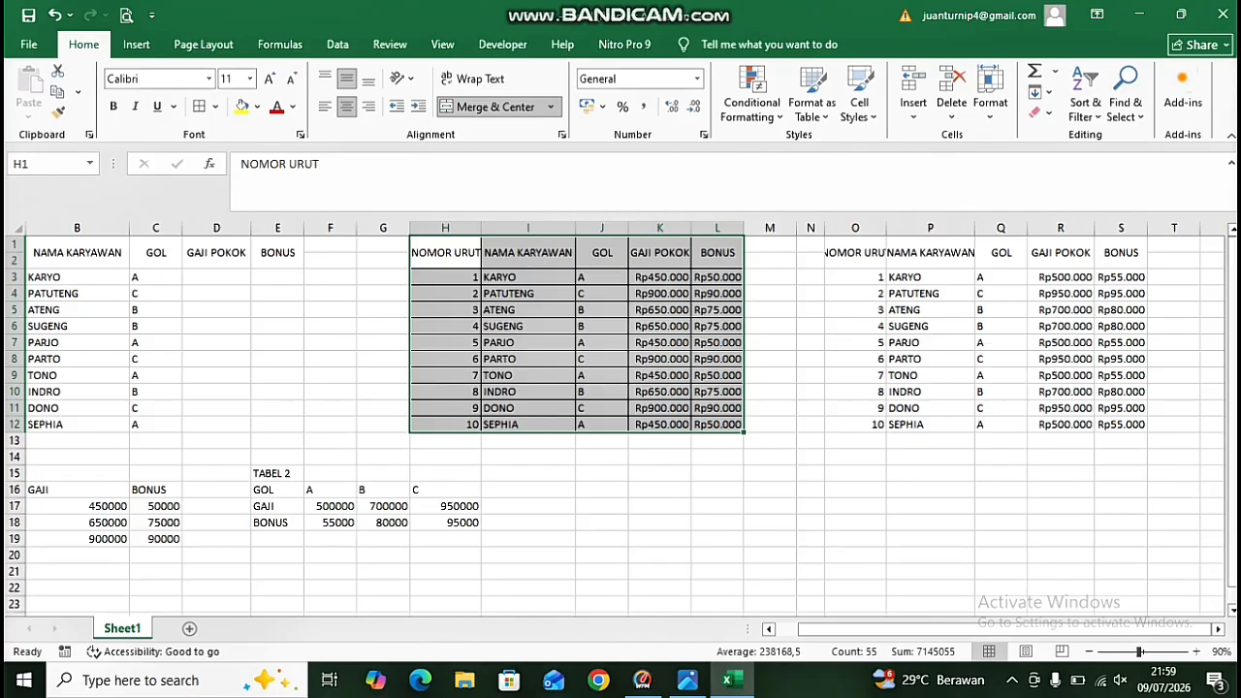
Add all borders to the third table O1:S12 and the first table A1:E12.
left_click_drag(854, 252, 1120, 424)
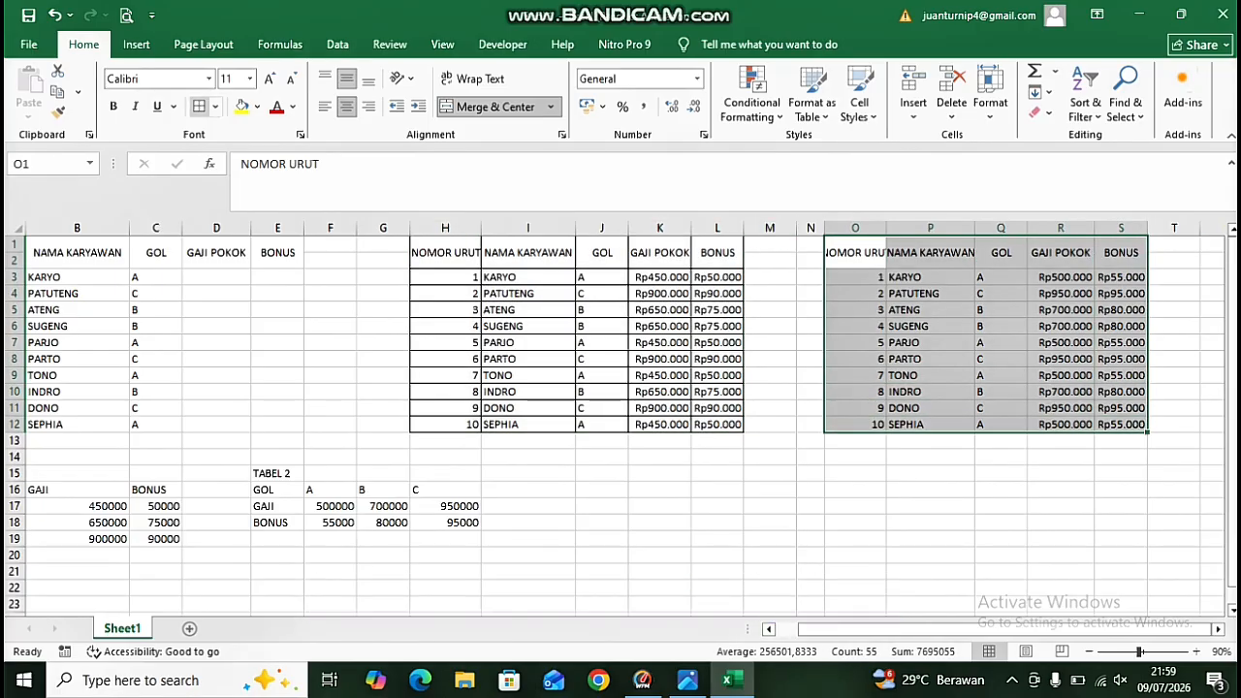
left_click(199, 106)
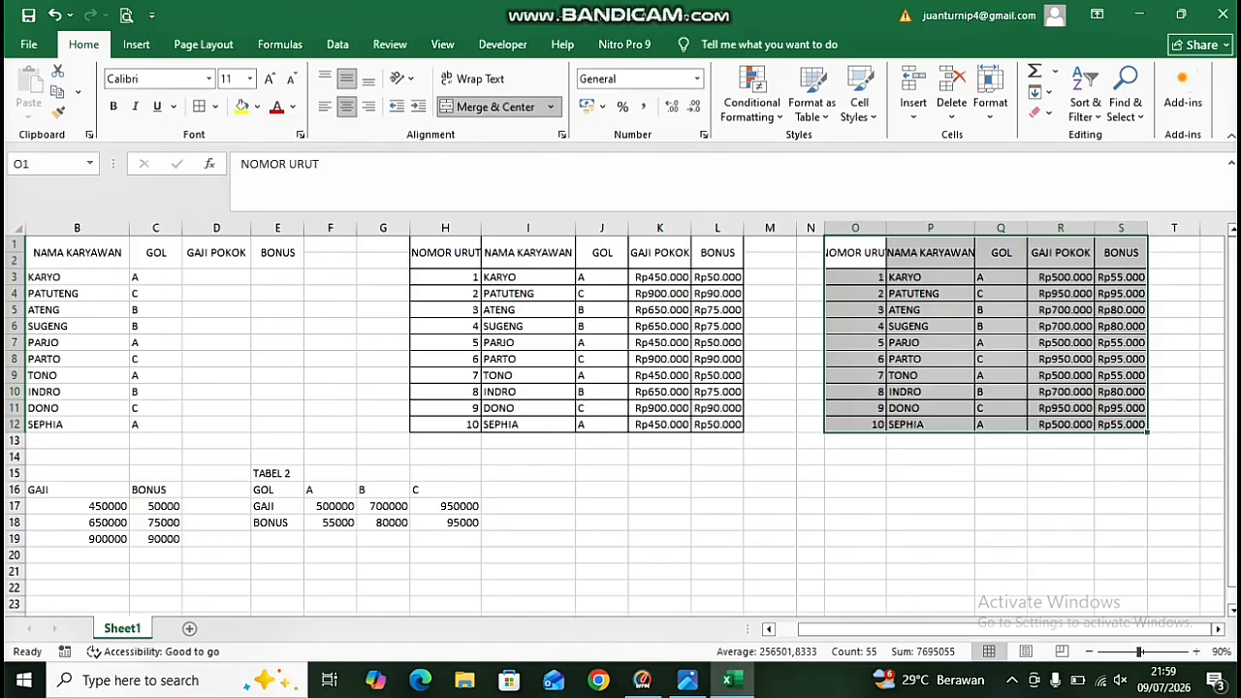
left_click_drag(858, 629, 831, 629)
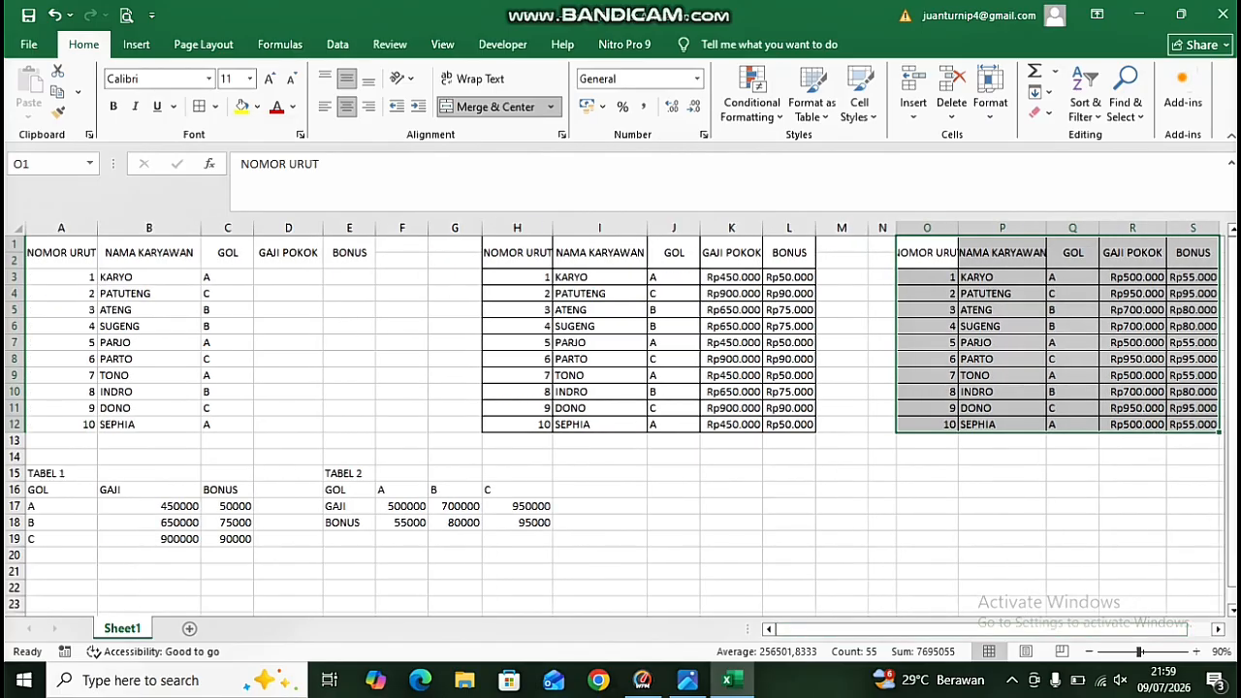
left_click_drag(61, 250, 349, 424)
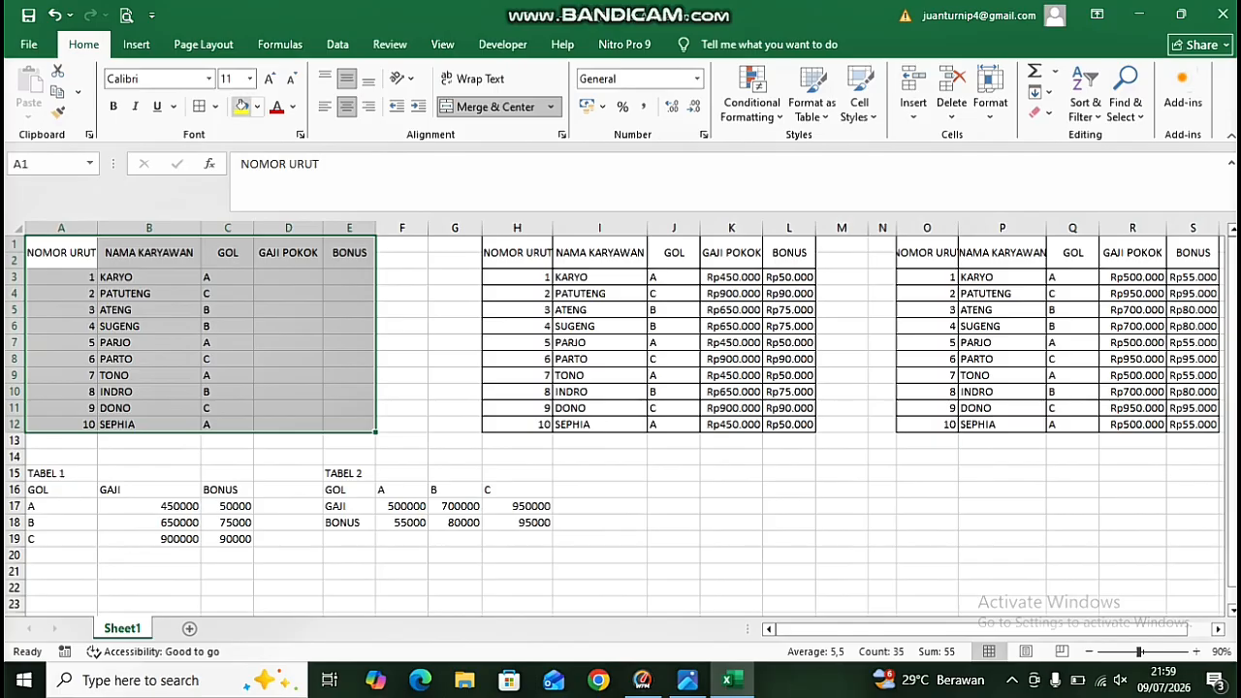
left_click(199, 106)
Add all borders to the TABEL 1 range A16:C19 and the TABEL 2 range E16:H18.
left_click_drag(58, 473, 146, 492)
left_click(149, 539)
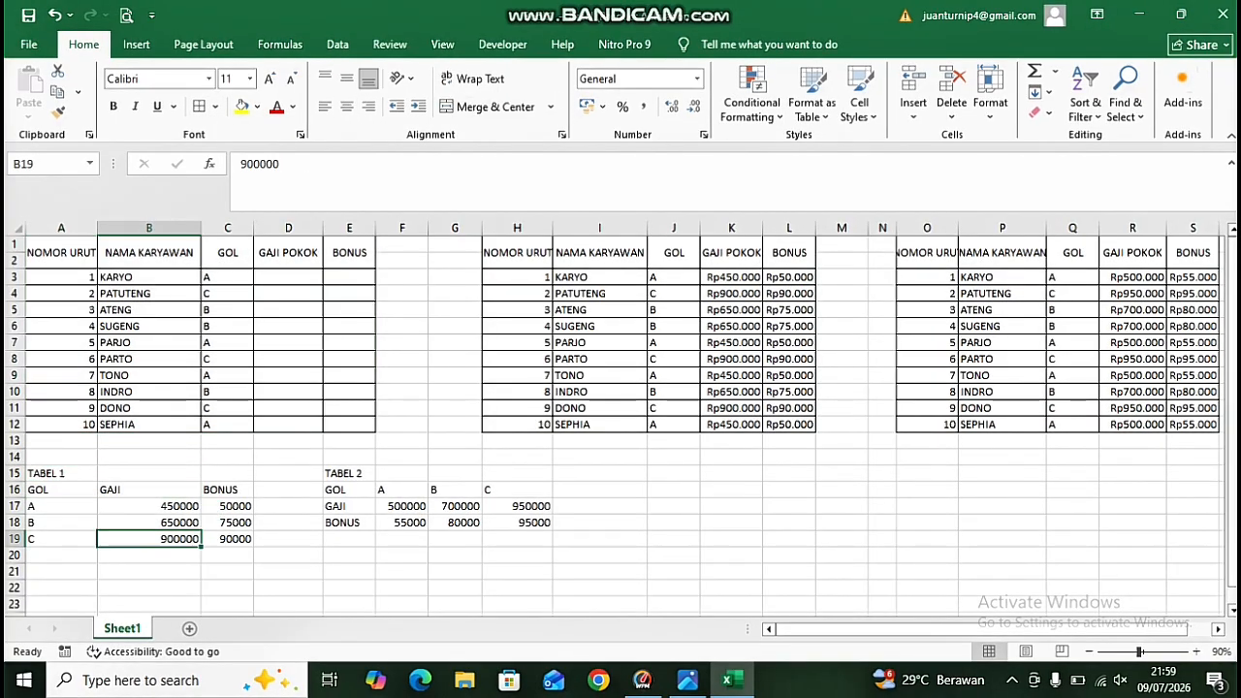
left_click_drag(59, 489, 233, 540)
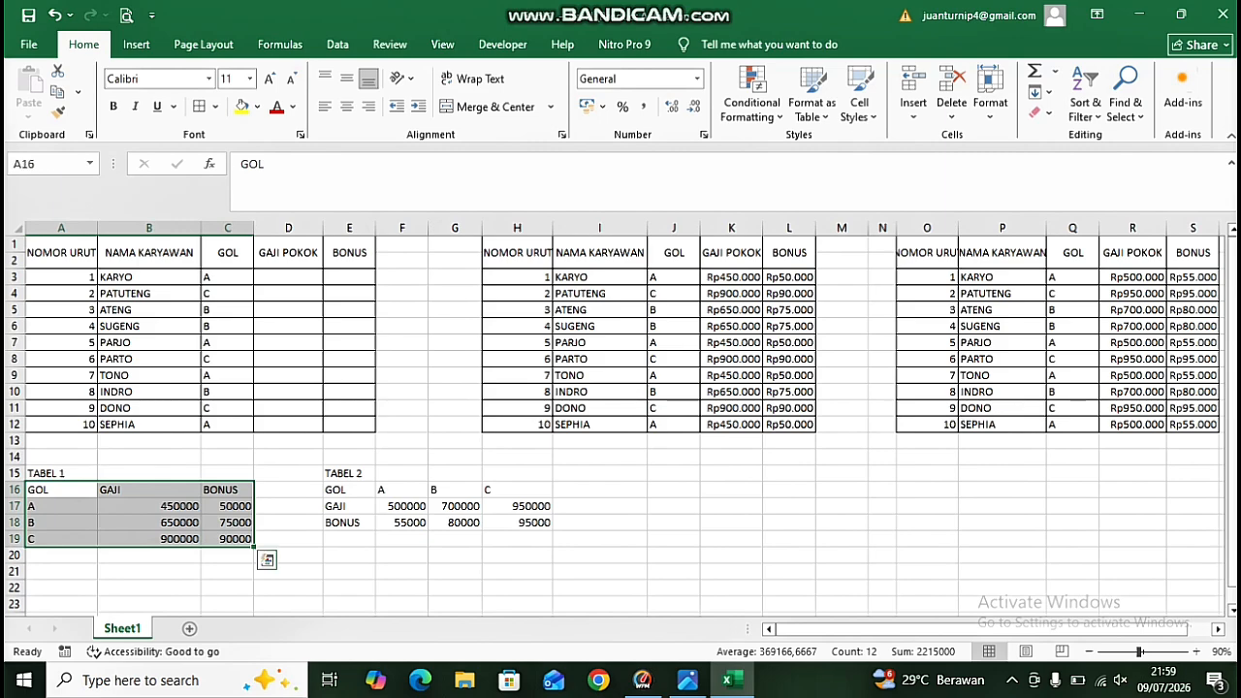
left_click(198, 107)
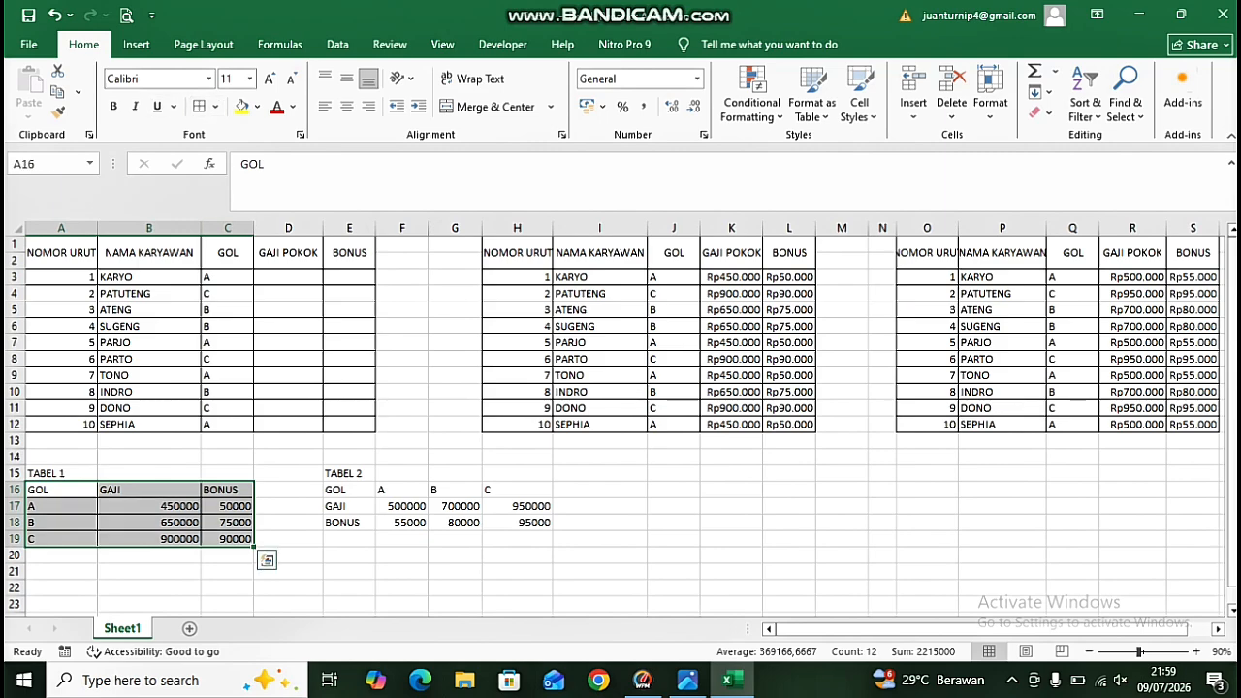
left_click_drag(349, 490, 517, 522)
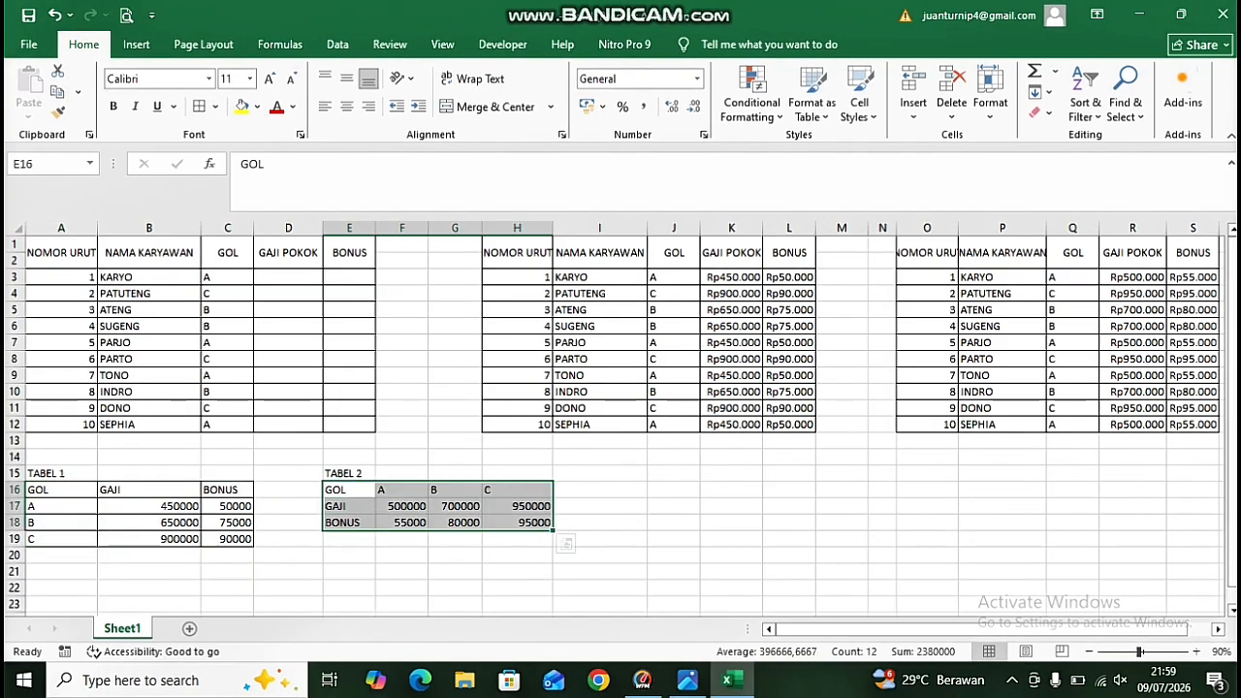
left_click(198, 106)
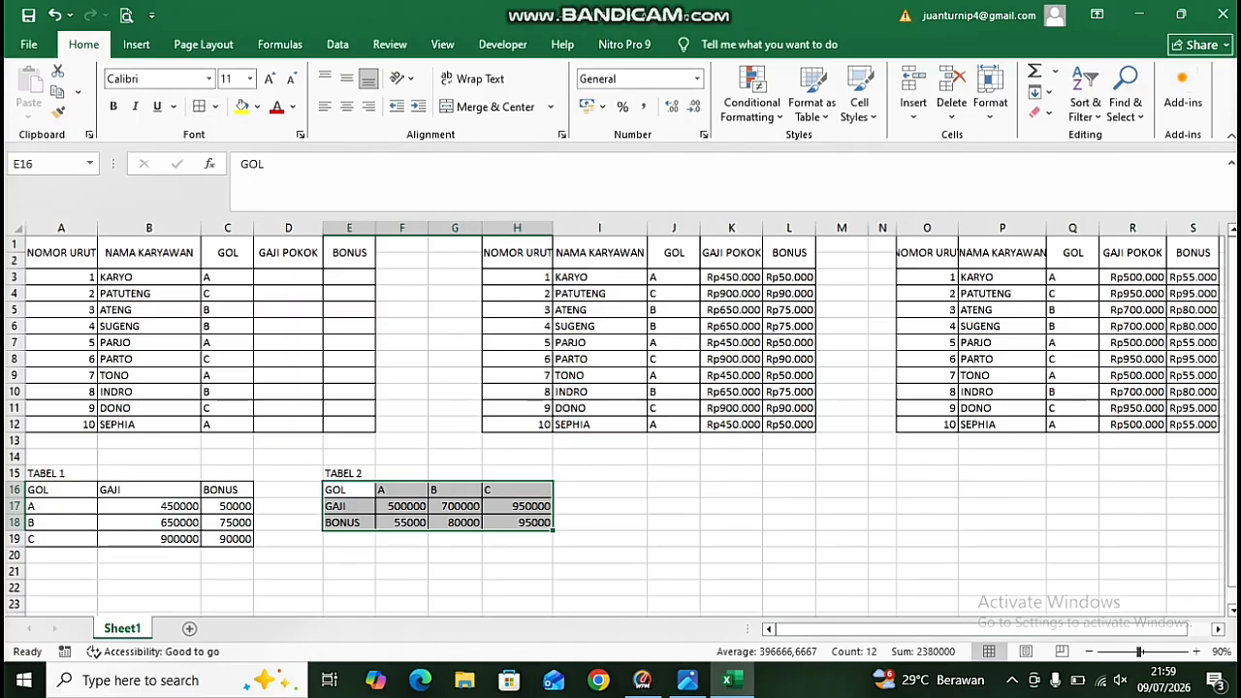
Fill the second table's header row H1:L2 with Blue, Accent 1, Lighter 40%.
left_click_drag(516, 253, 789, 253)
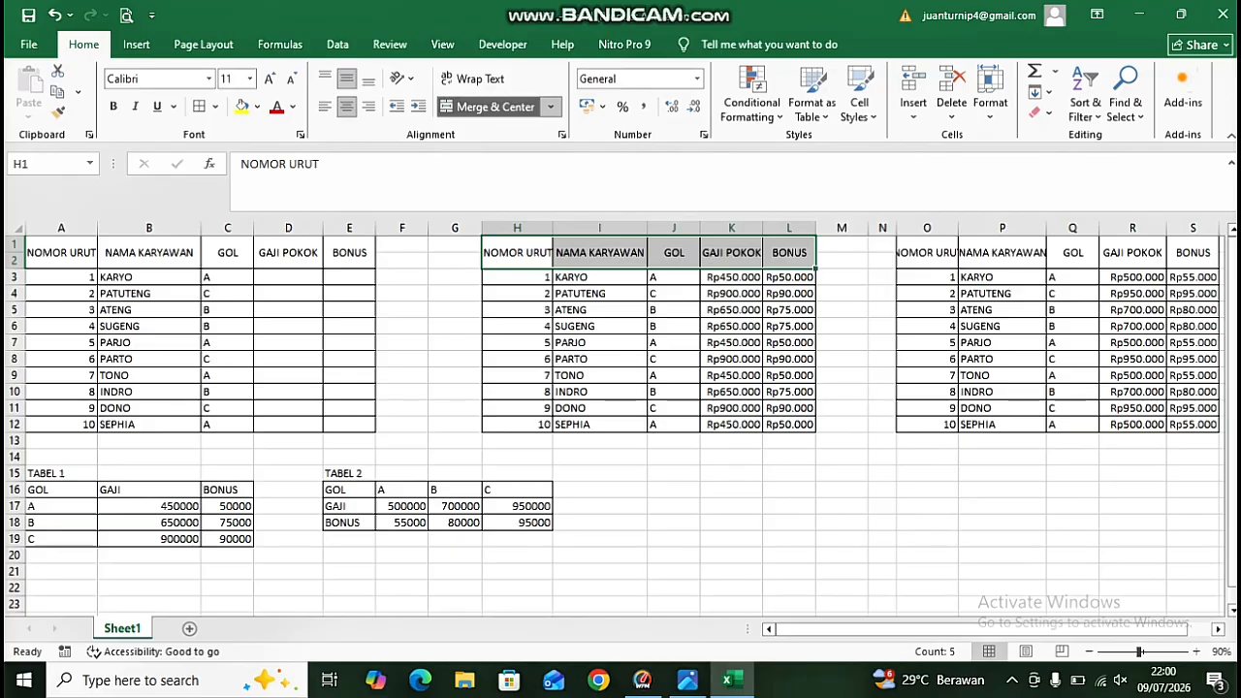
left_click(293, 107)
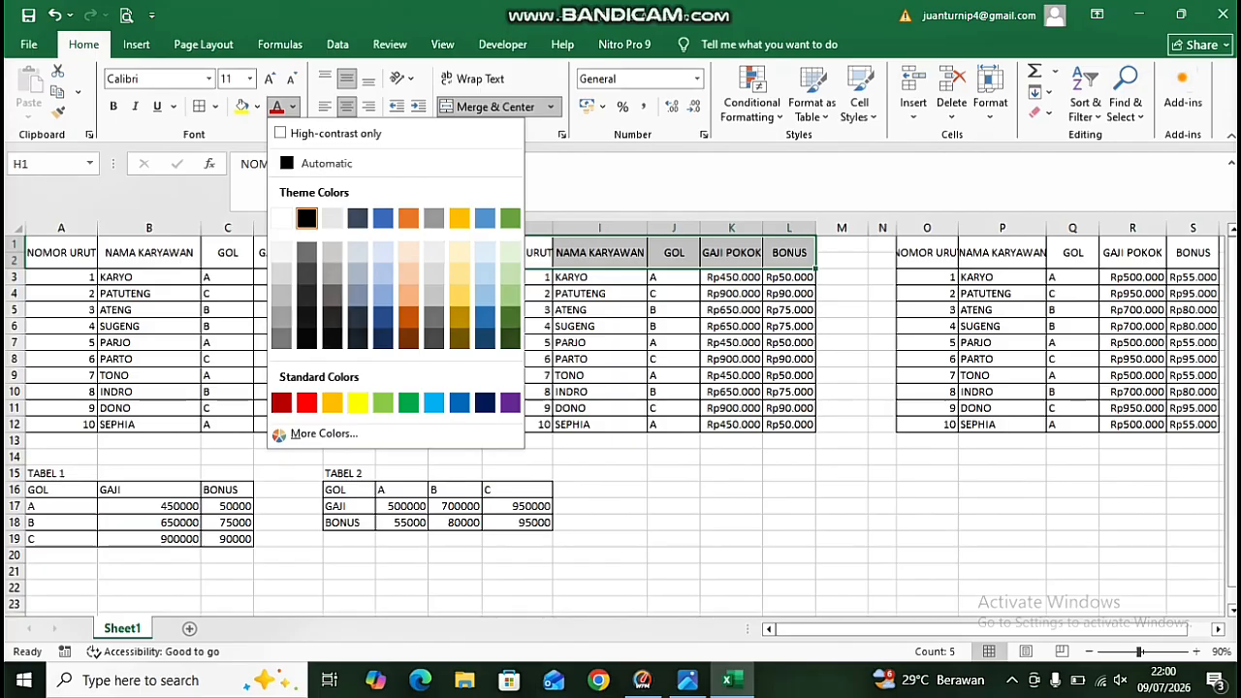
left_click(256, 107)
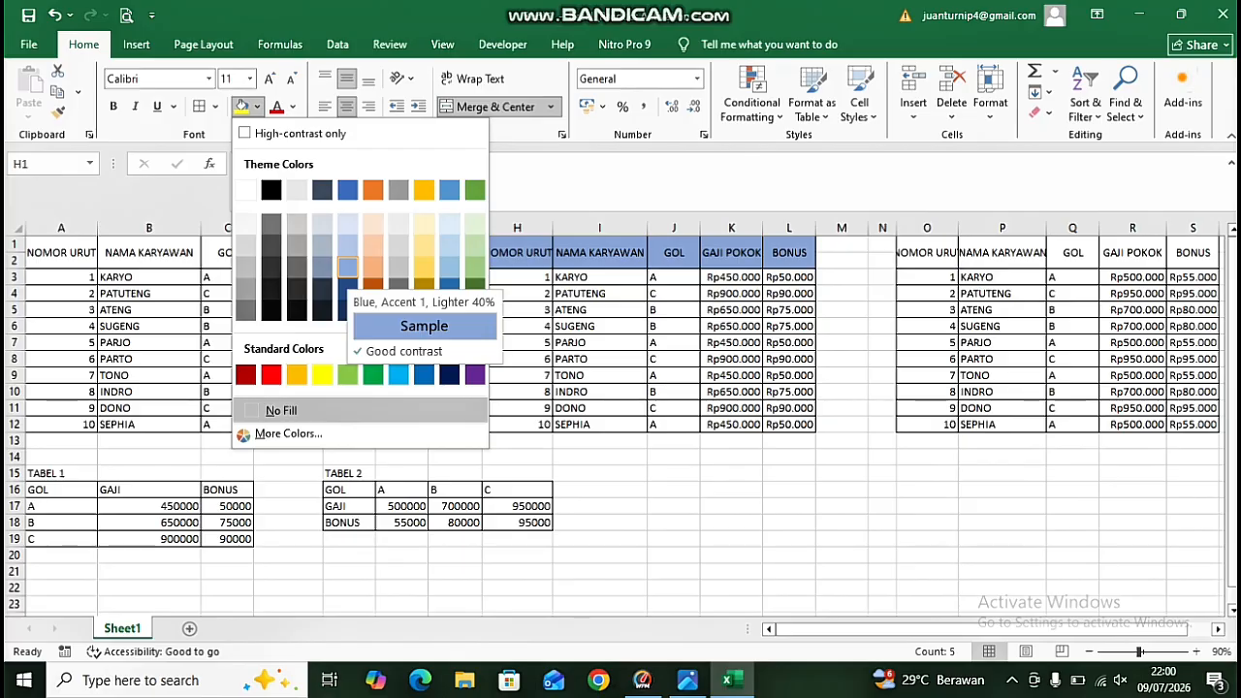
left_click(347, 265)
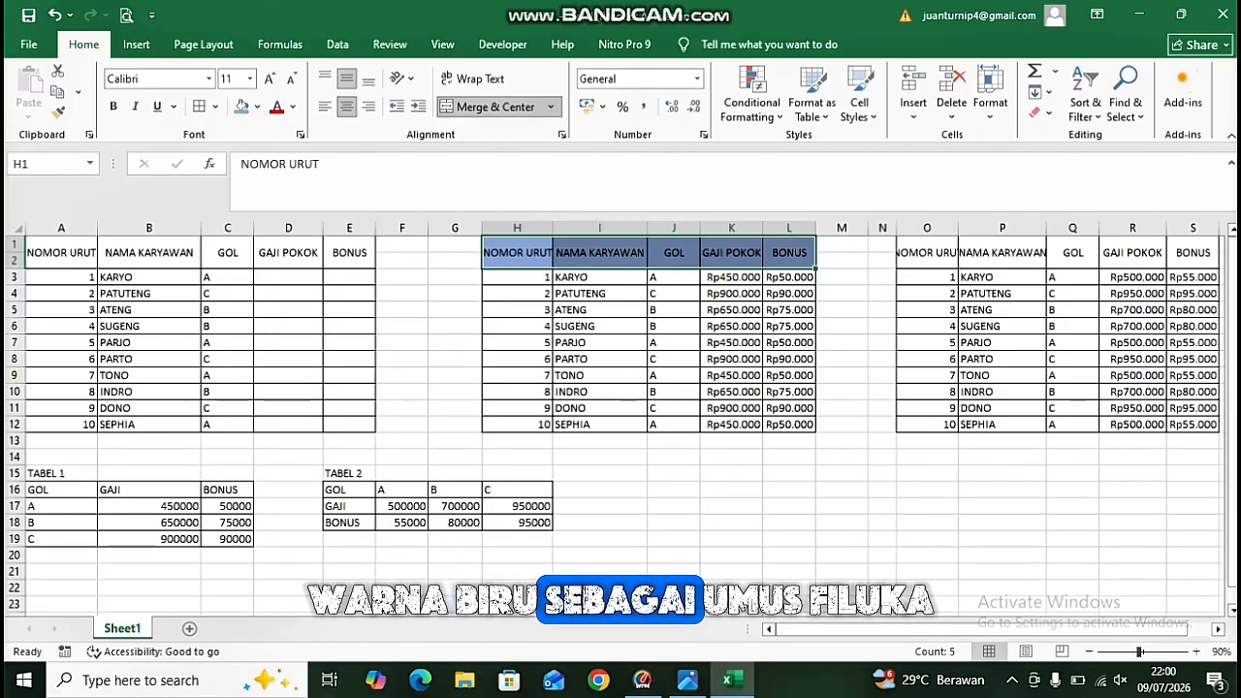
Fill the third table's header row O1:S2 with a light gold colour.
left_click(730, 506)
left_click(927, 253)
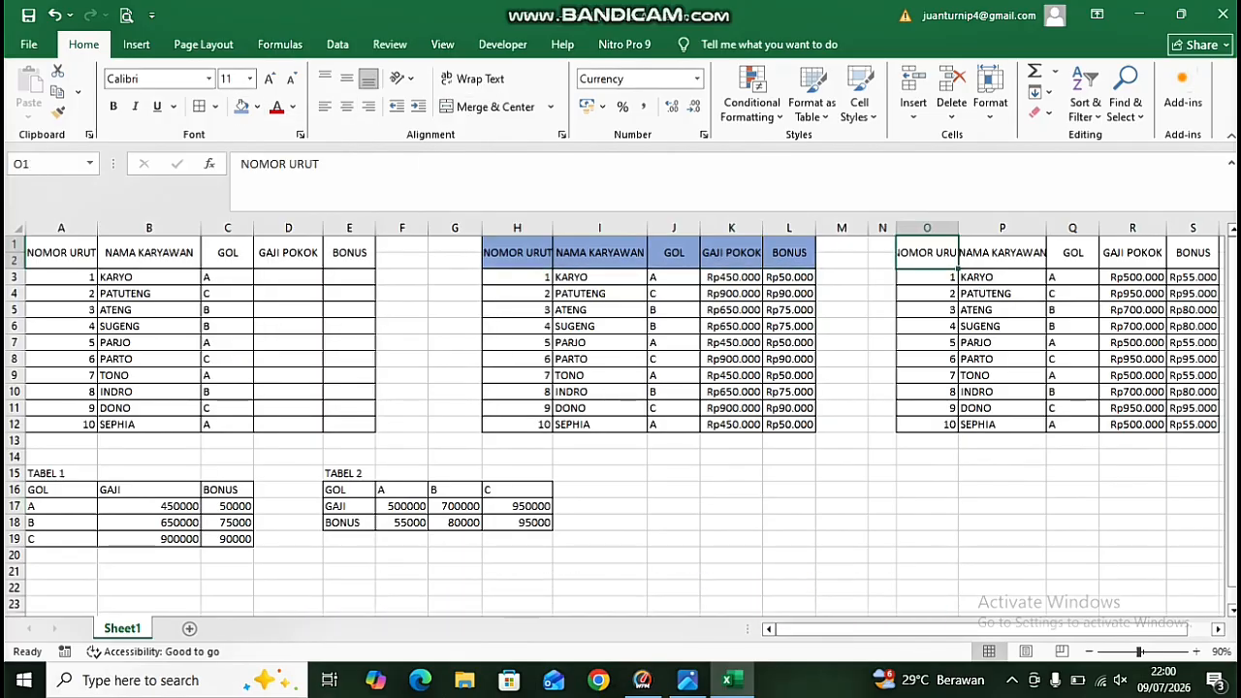
left_click_drag(927, 253, 1192, 255)
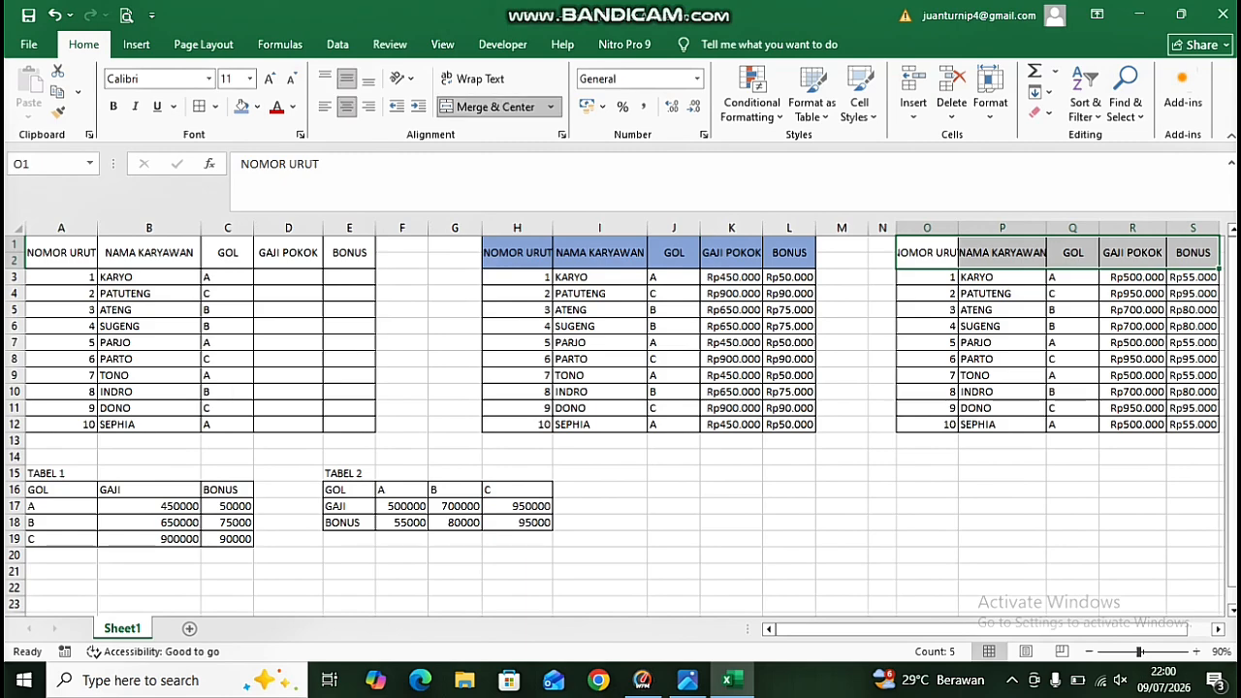
left_click(256, 106)
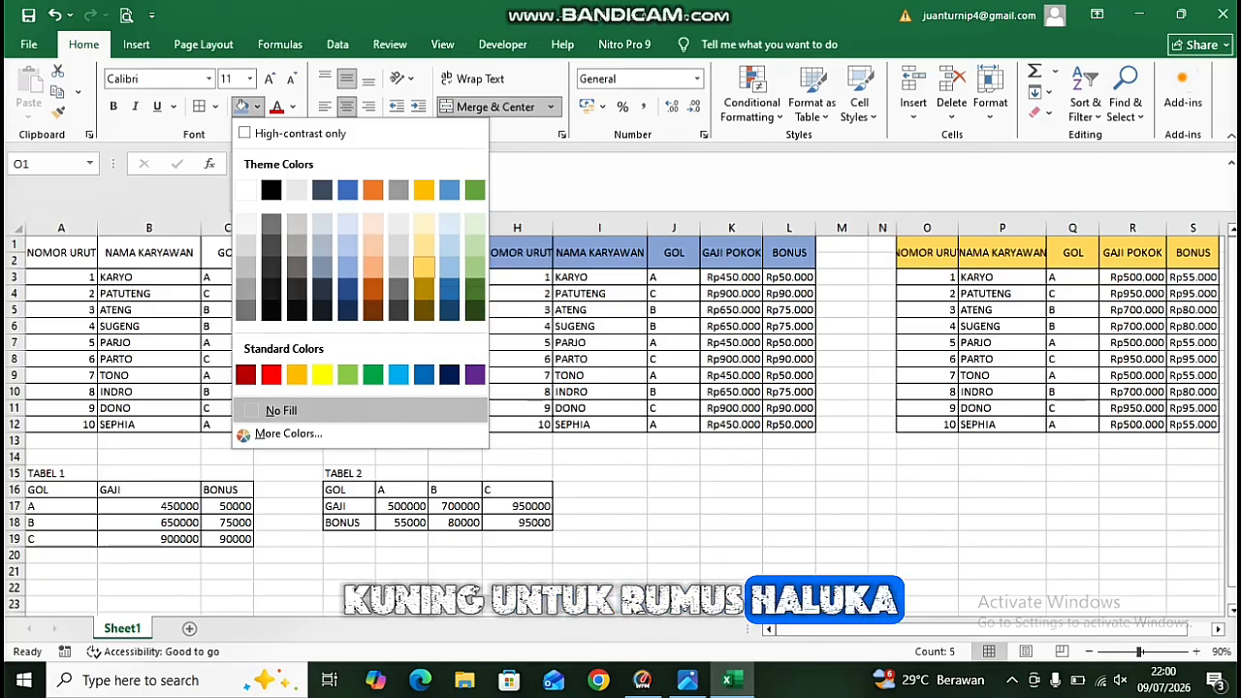
left_click(424, 268)
Fill the first table's header row A1:E2 with a light green colour.
left_click_drag(60, 250, 349, 257)
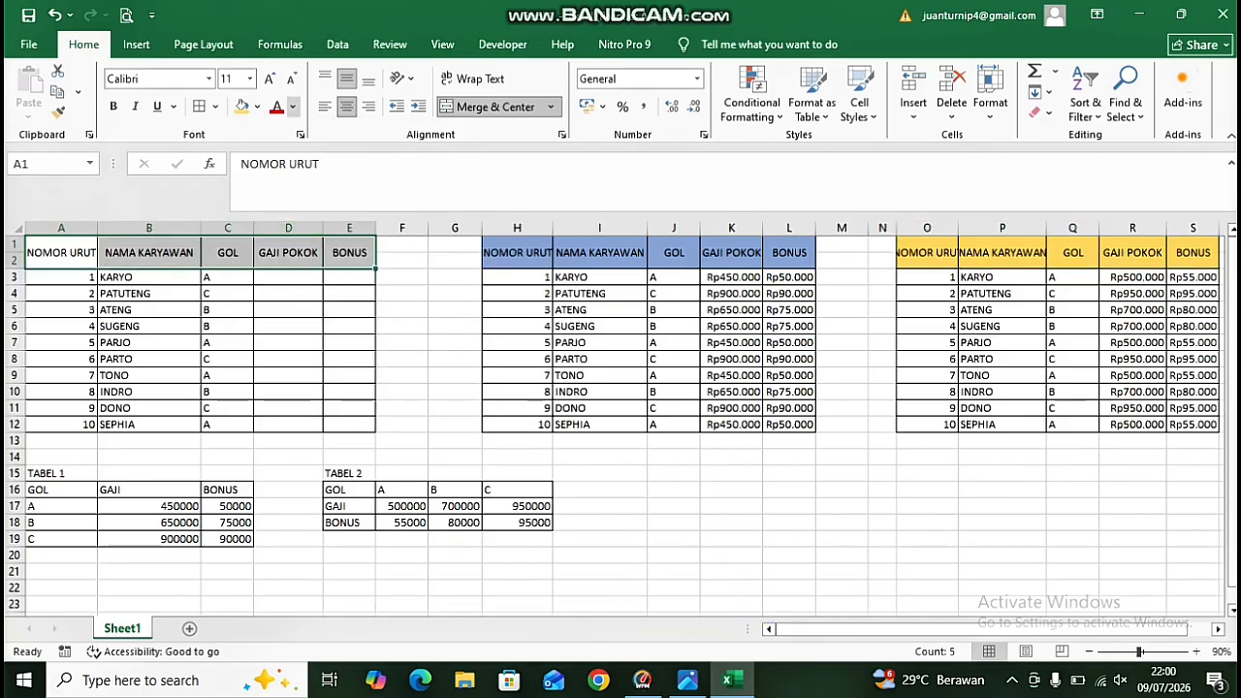
left_click(256, 106)
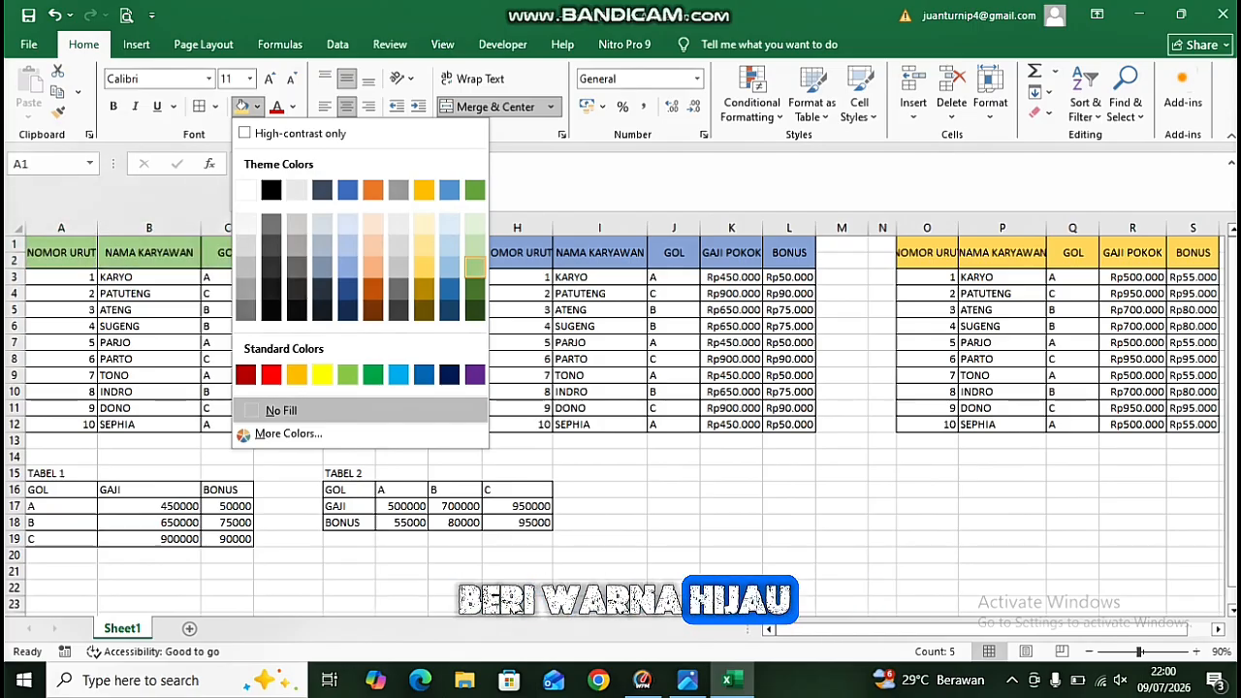
left_click(474, 266)
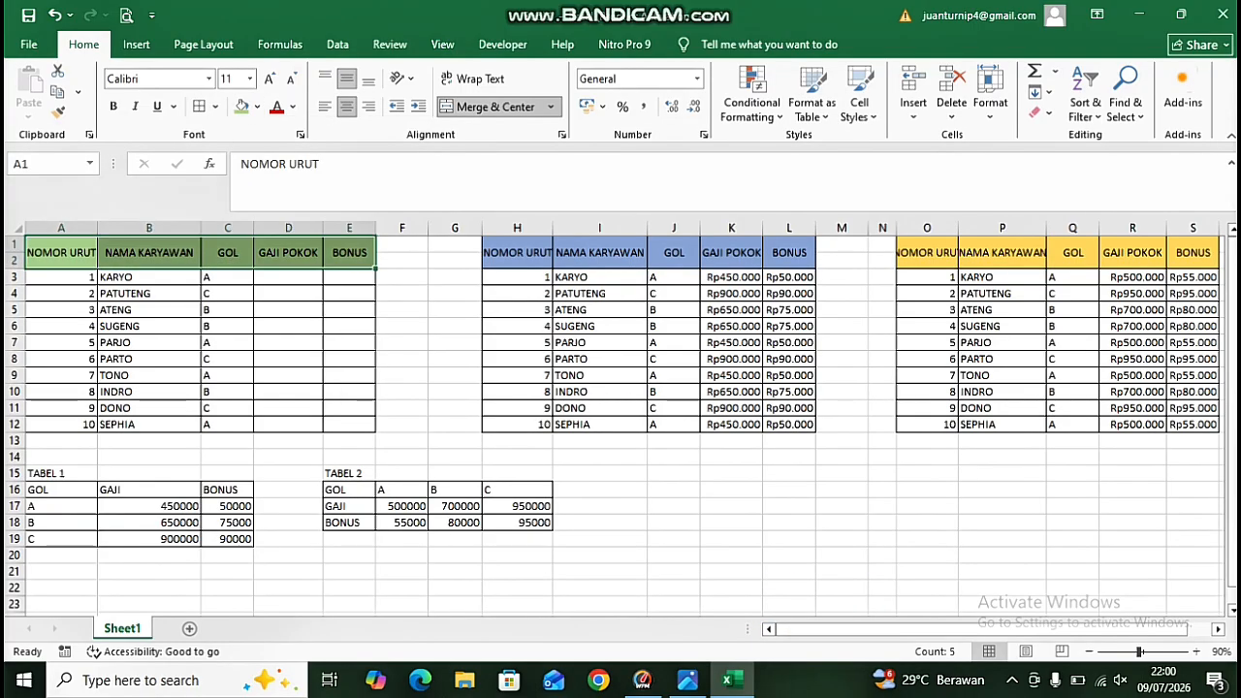
Fill the TABEL 1 header row A16:C16 with Orange, Accent 2, Lighter 40%.
left_click_drag(60, 490, 229, 490)
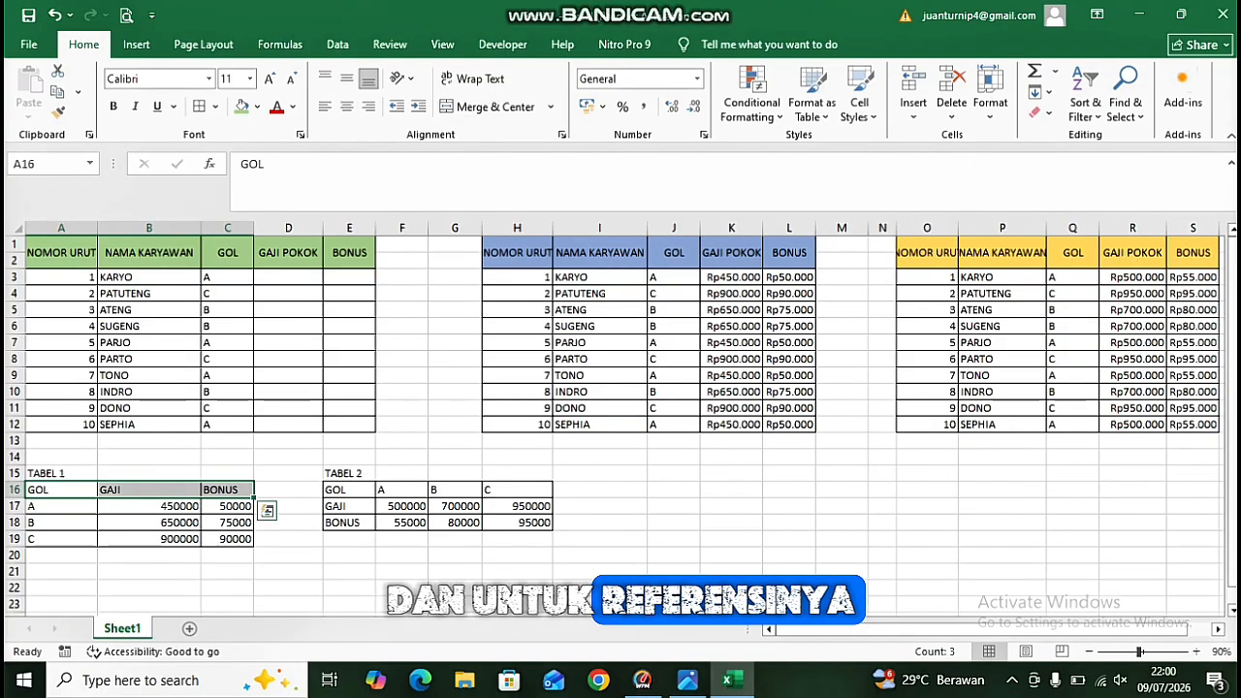
left_click(257, 108)
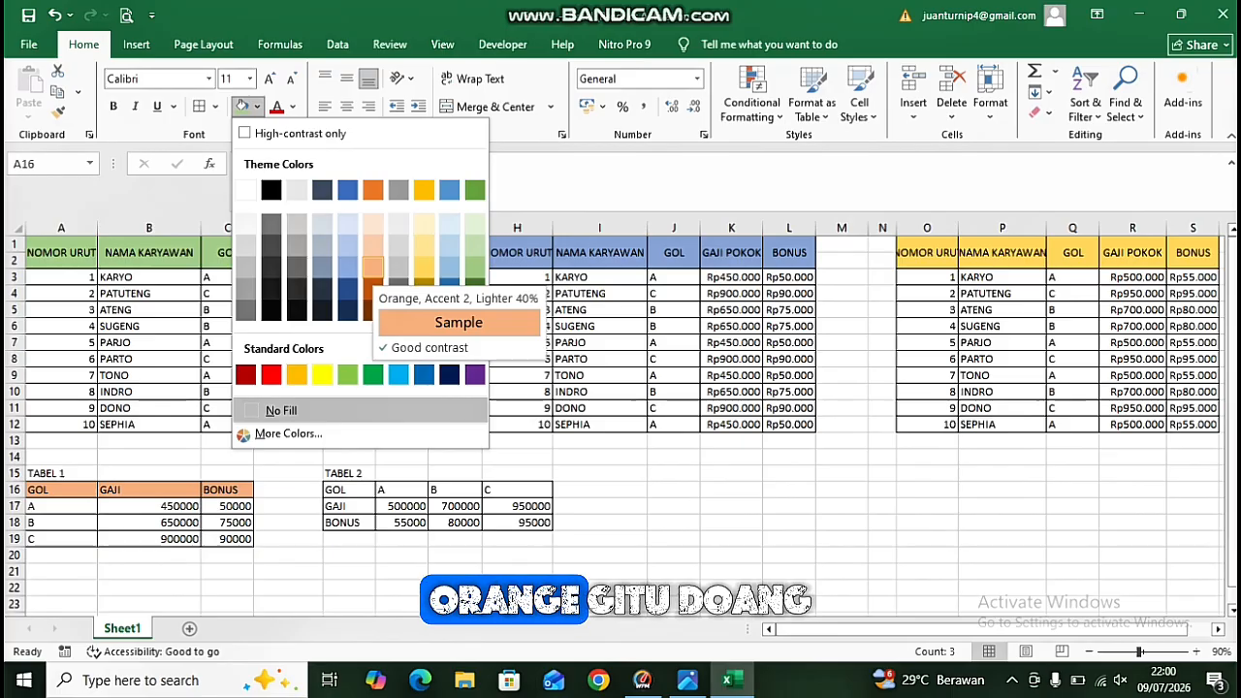
left_click(372, 264)
Apply the same light orange fill to the TABEL 2 row labels E16:E18.
left_click_drag(347, 489, 351, 522)
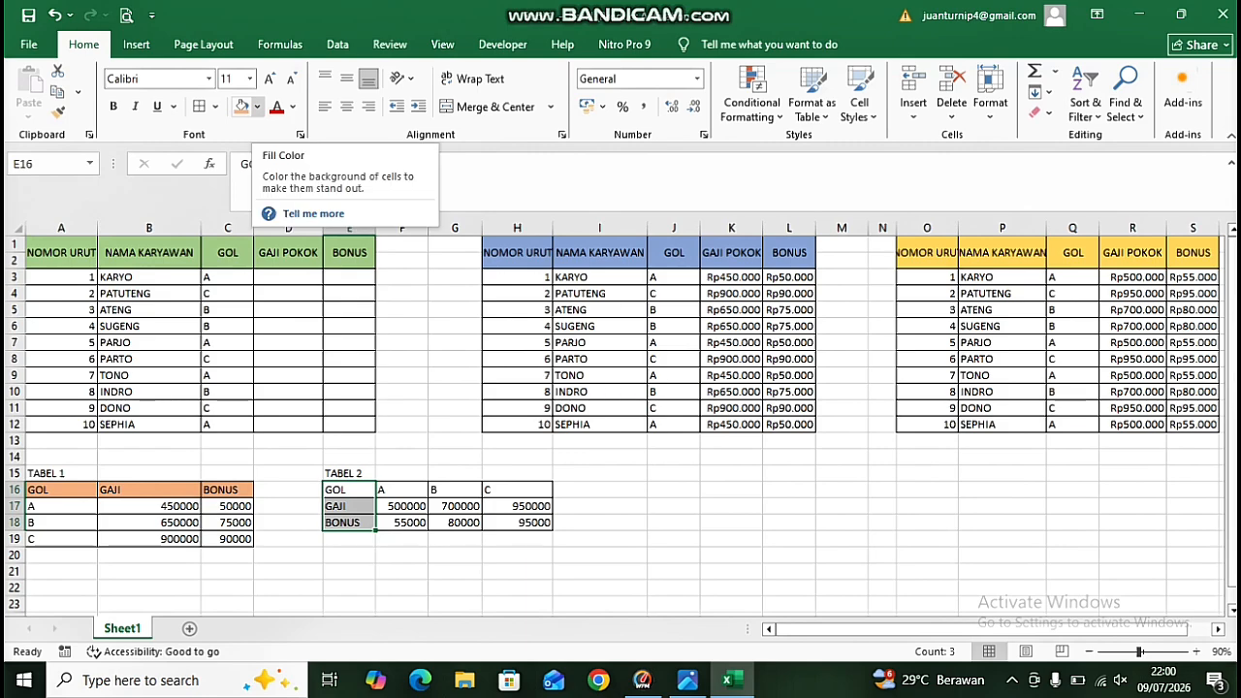
left_click(242, 107)
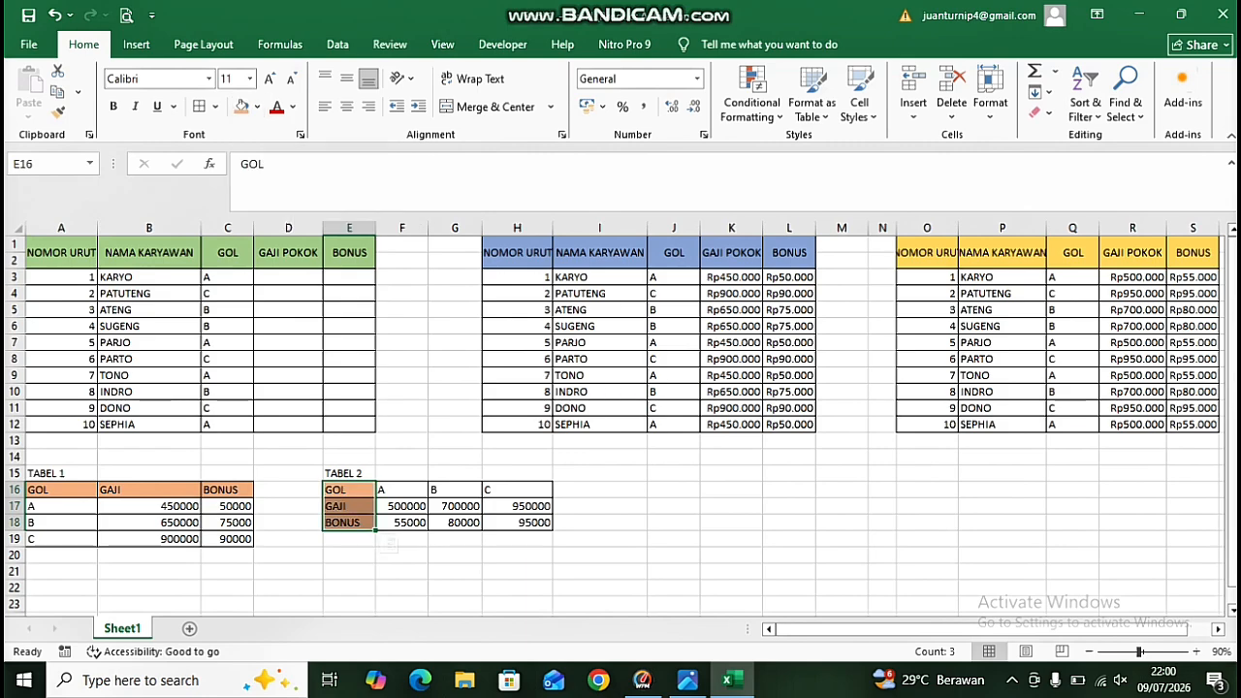
left_click(673, 539)
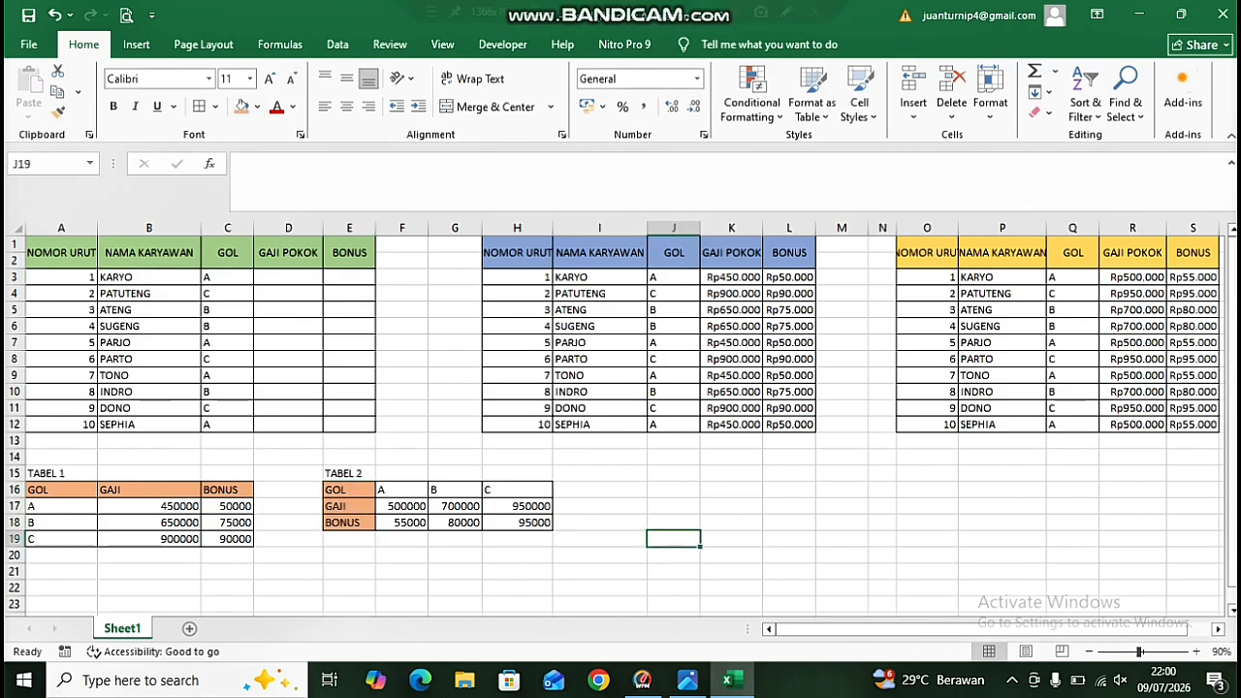